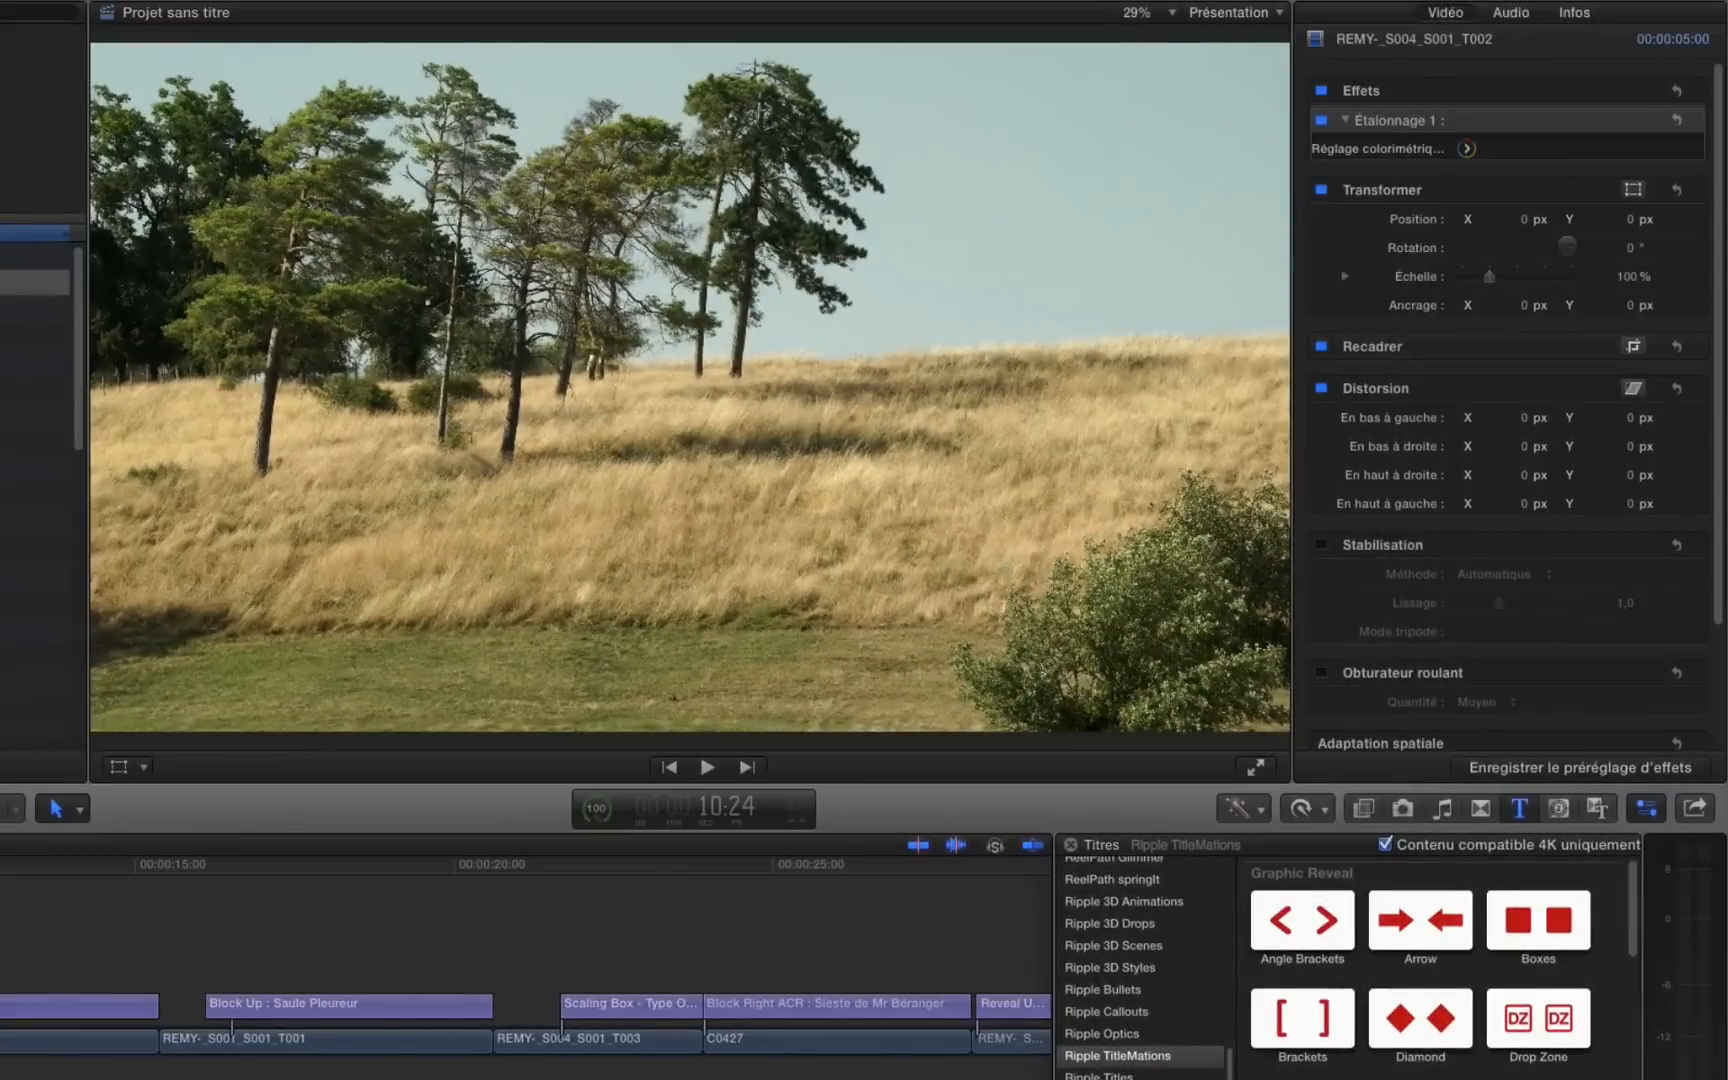
Step: Play the titled sequences in the project and look over the Graphic Reveal and Text Reveal titles of the Ripple TitleMations collection
key("space")
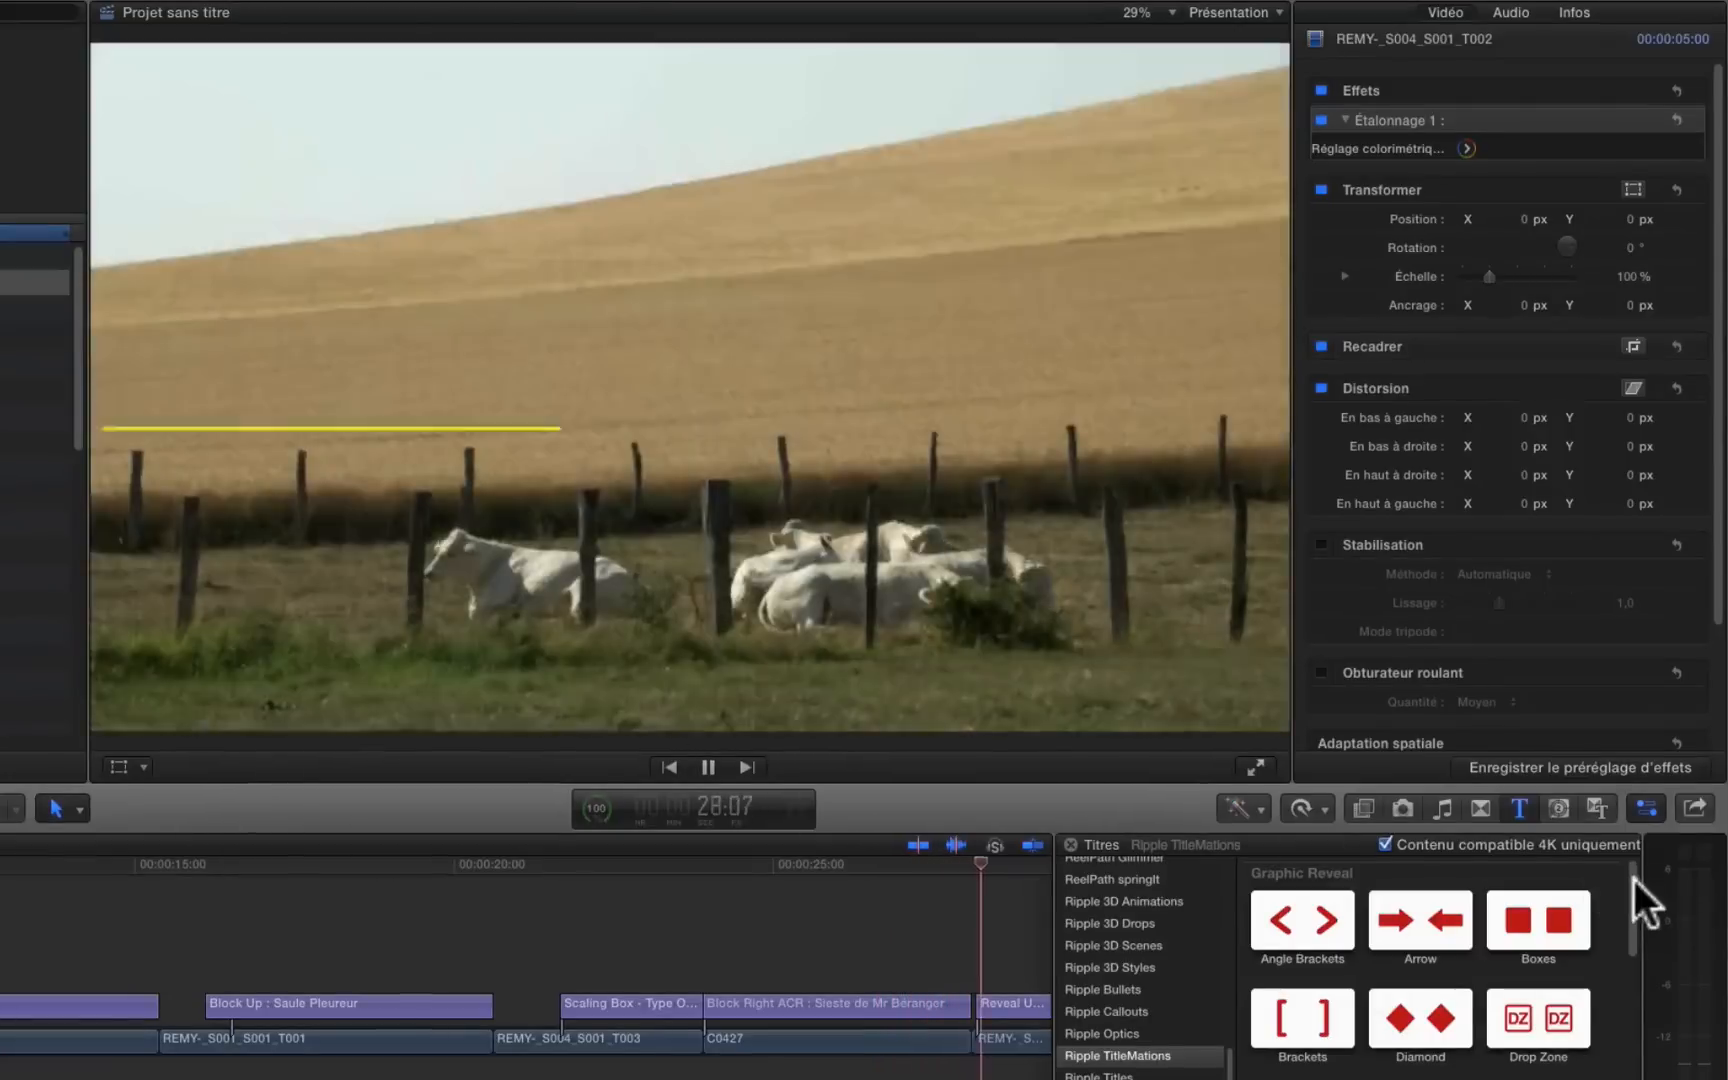
left_click_drag(1633, 886, 1645, 1005)
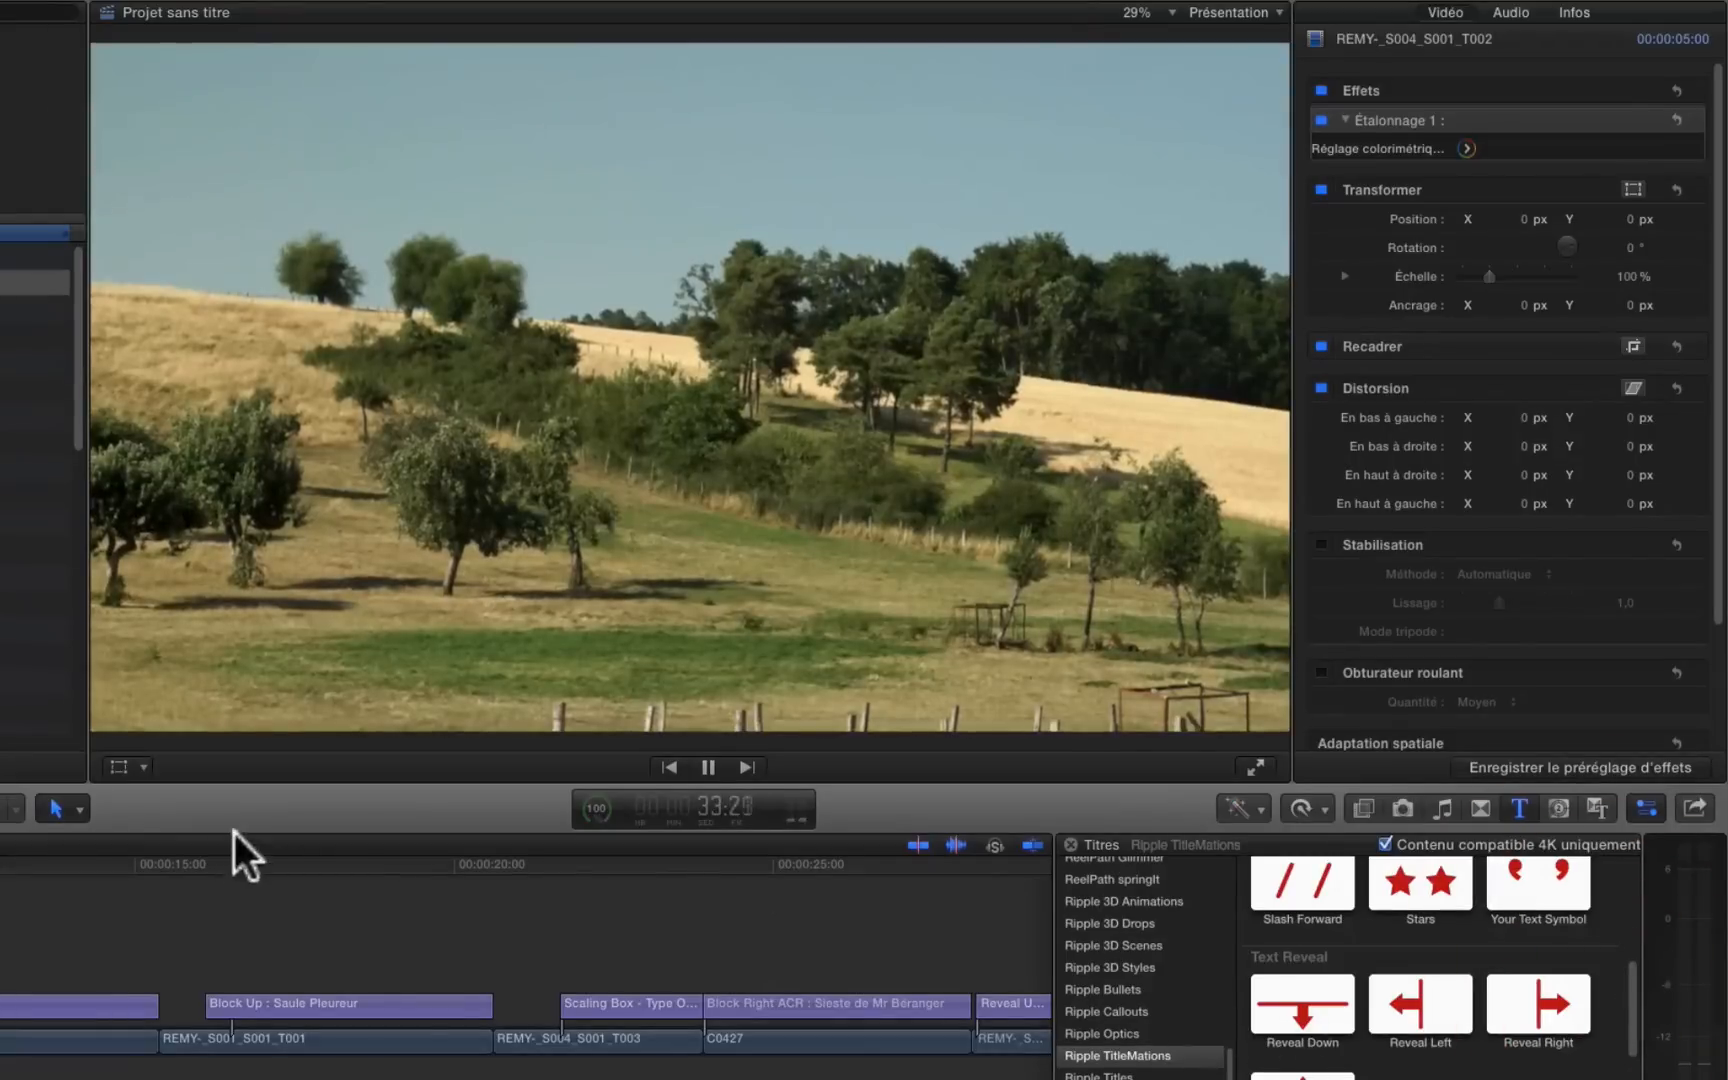
key("space")
scroll(698, 1060, "right", 5)
scroll(96, 1060, "left", 15)
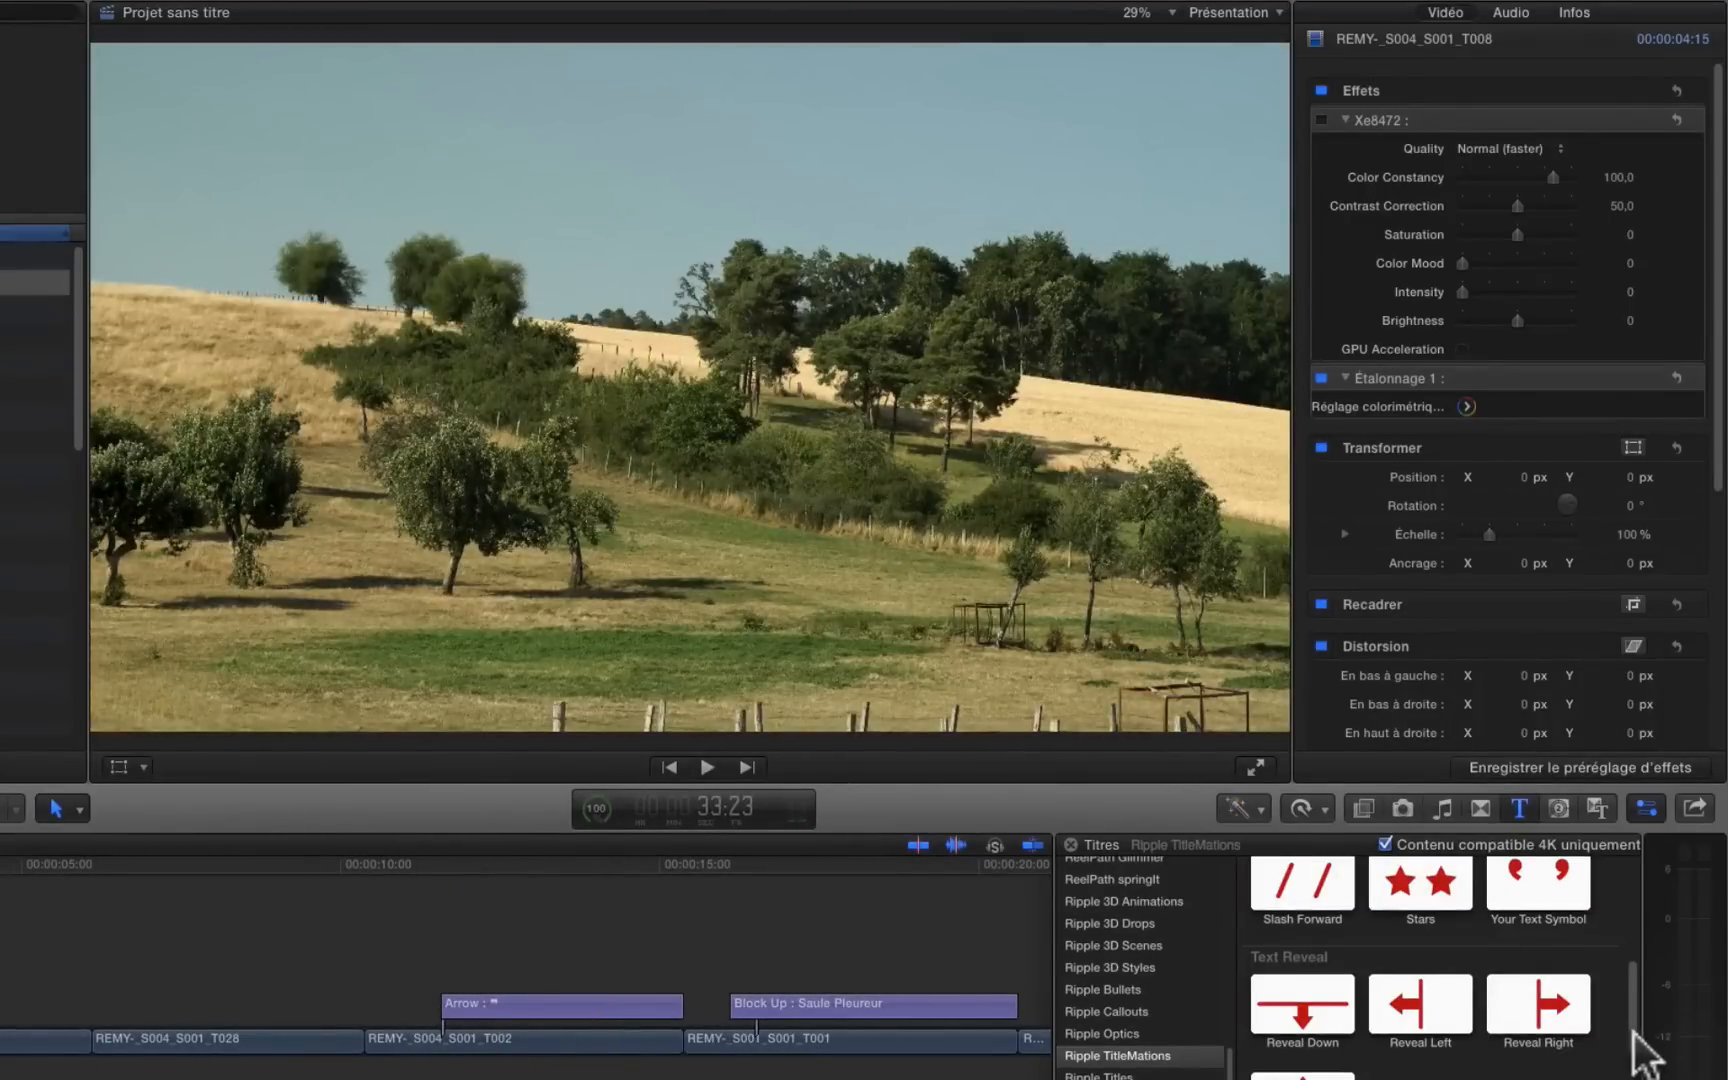
left_click_drag(1633, 1018, 1660, 742)
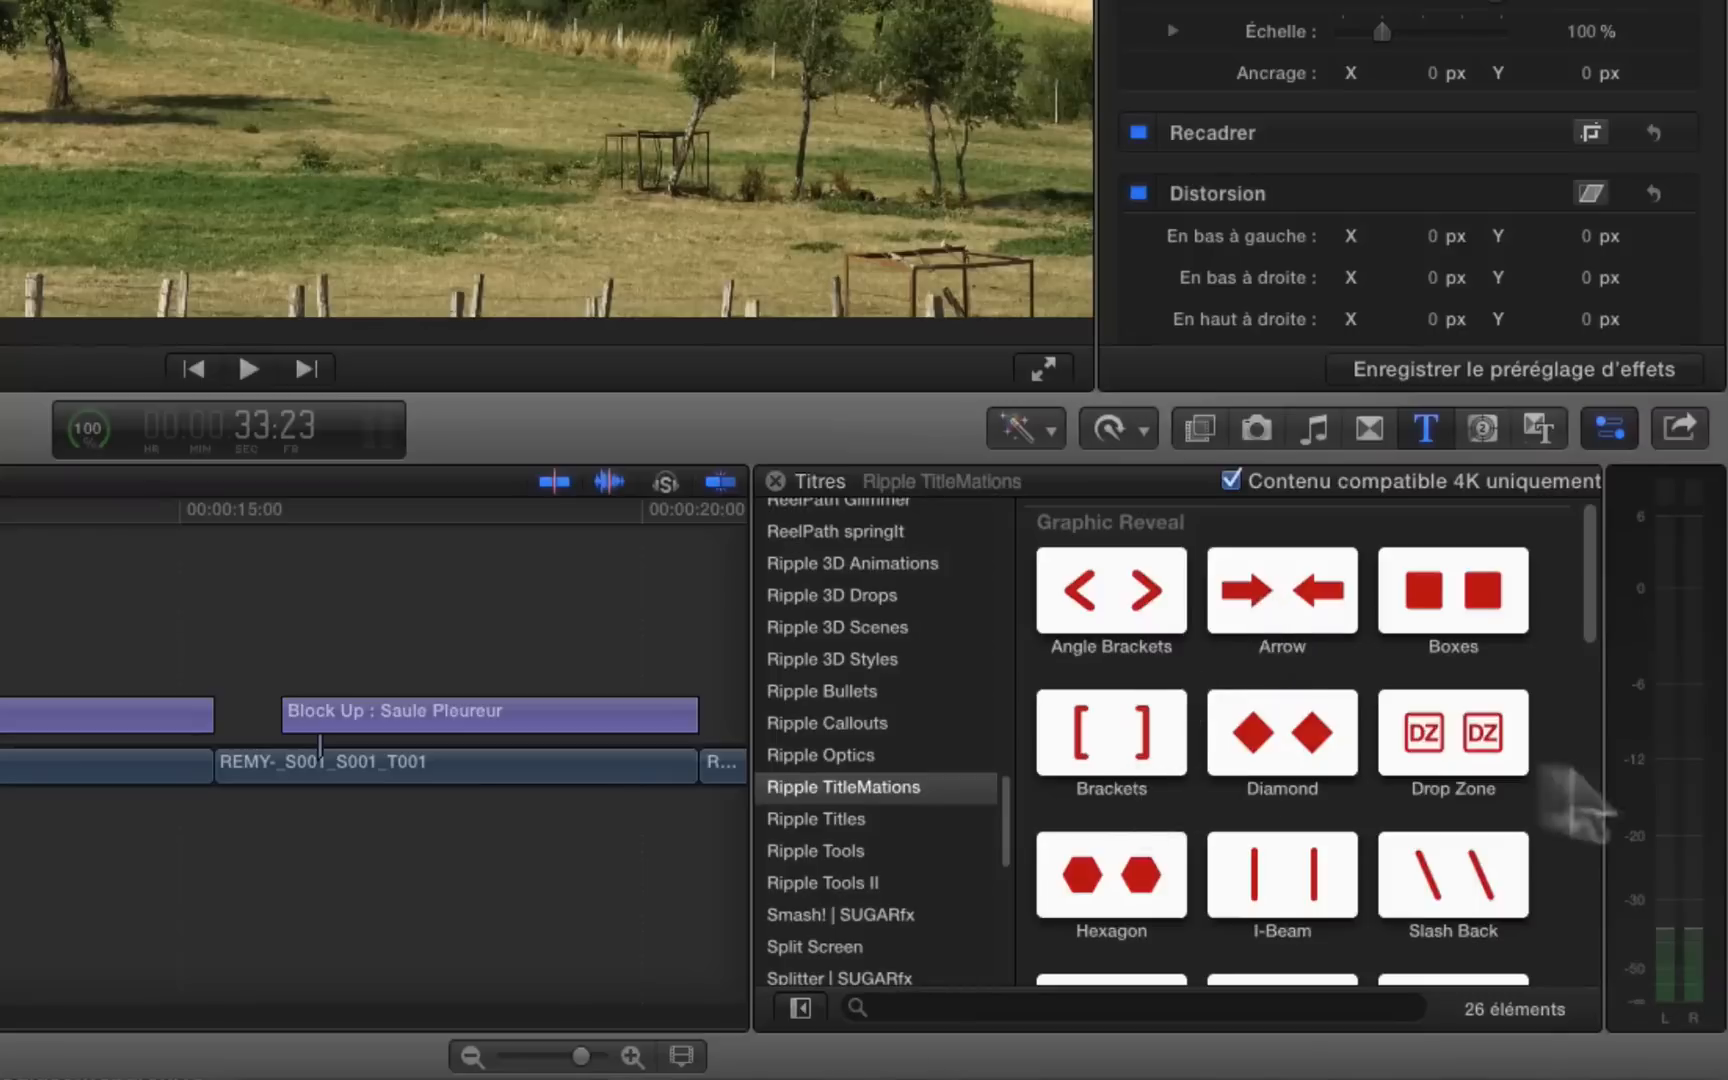
left_click_drag(1590, 580, 1656, 528)
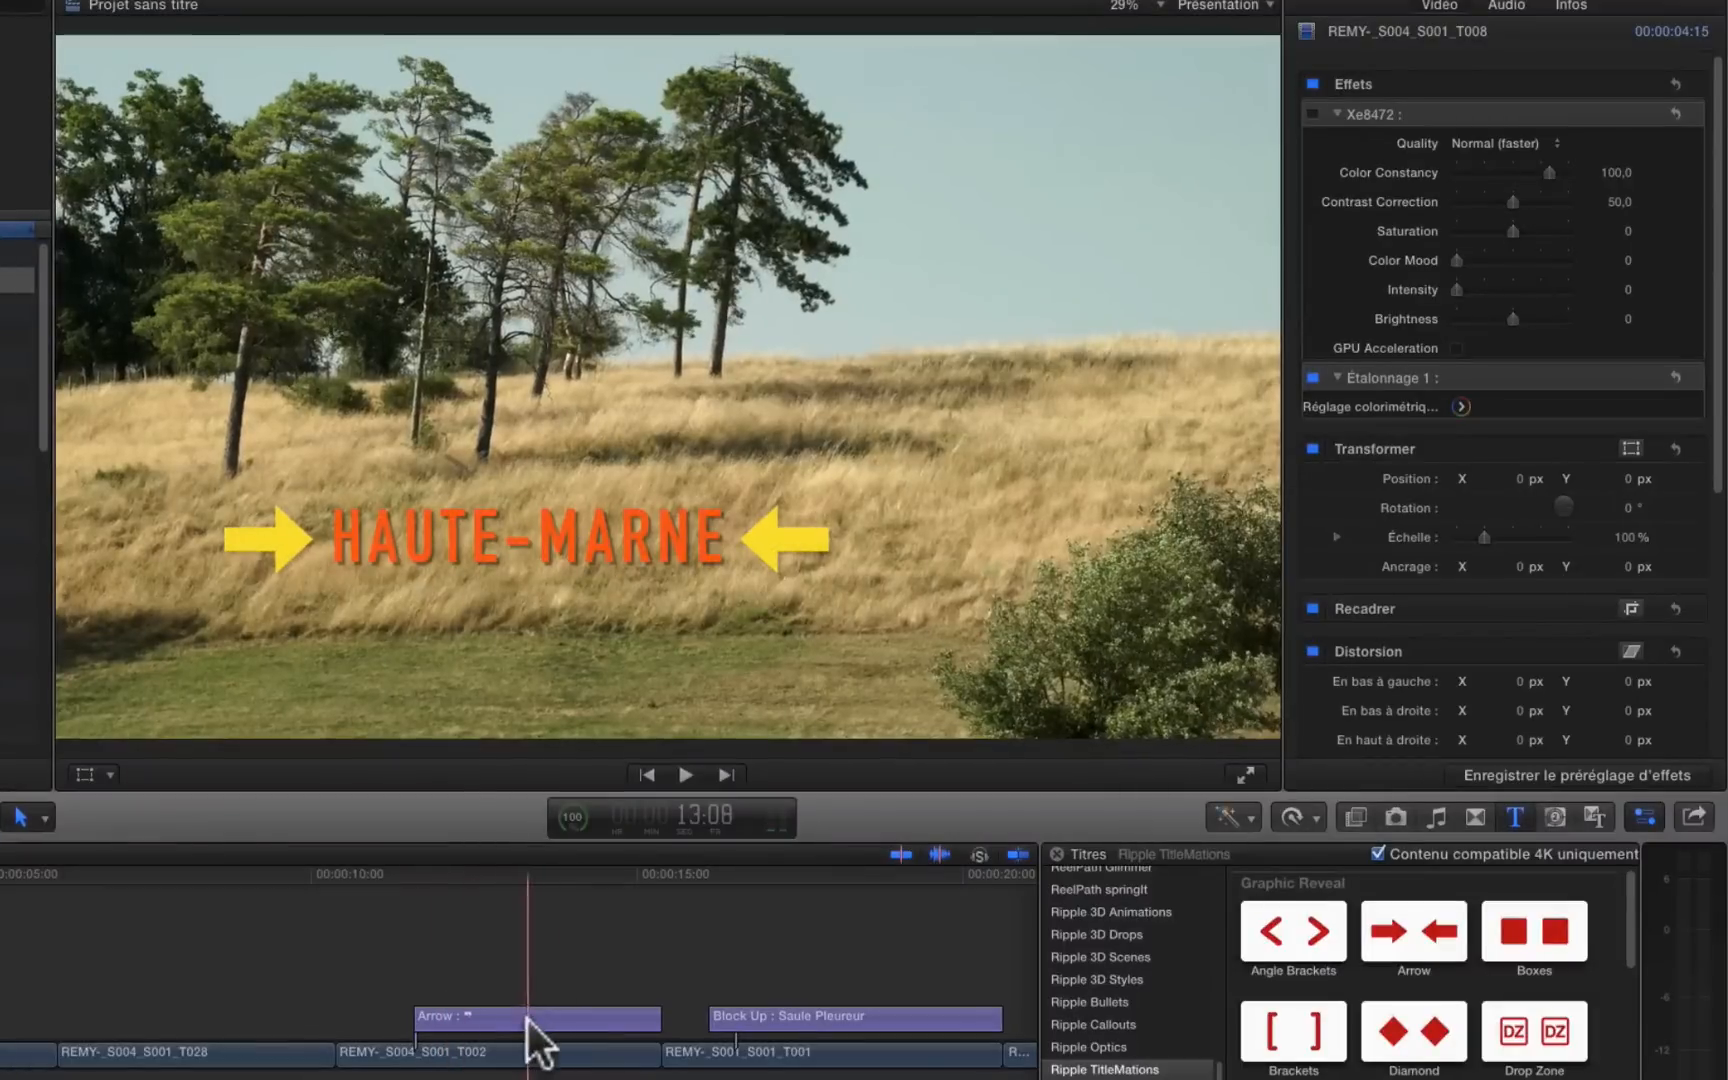
Step: Replace the Arrow title above clip REMY-_S004_S001_T002 with the Angle Brackets title, covering the clip's full length
left_click(527, 1021)
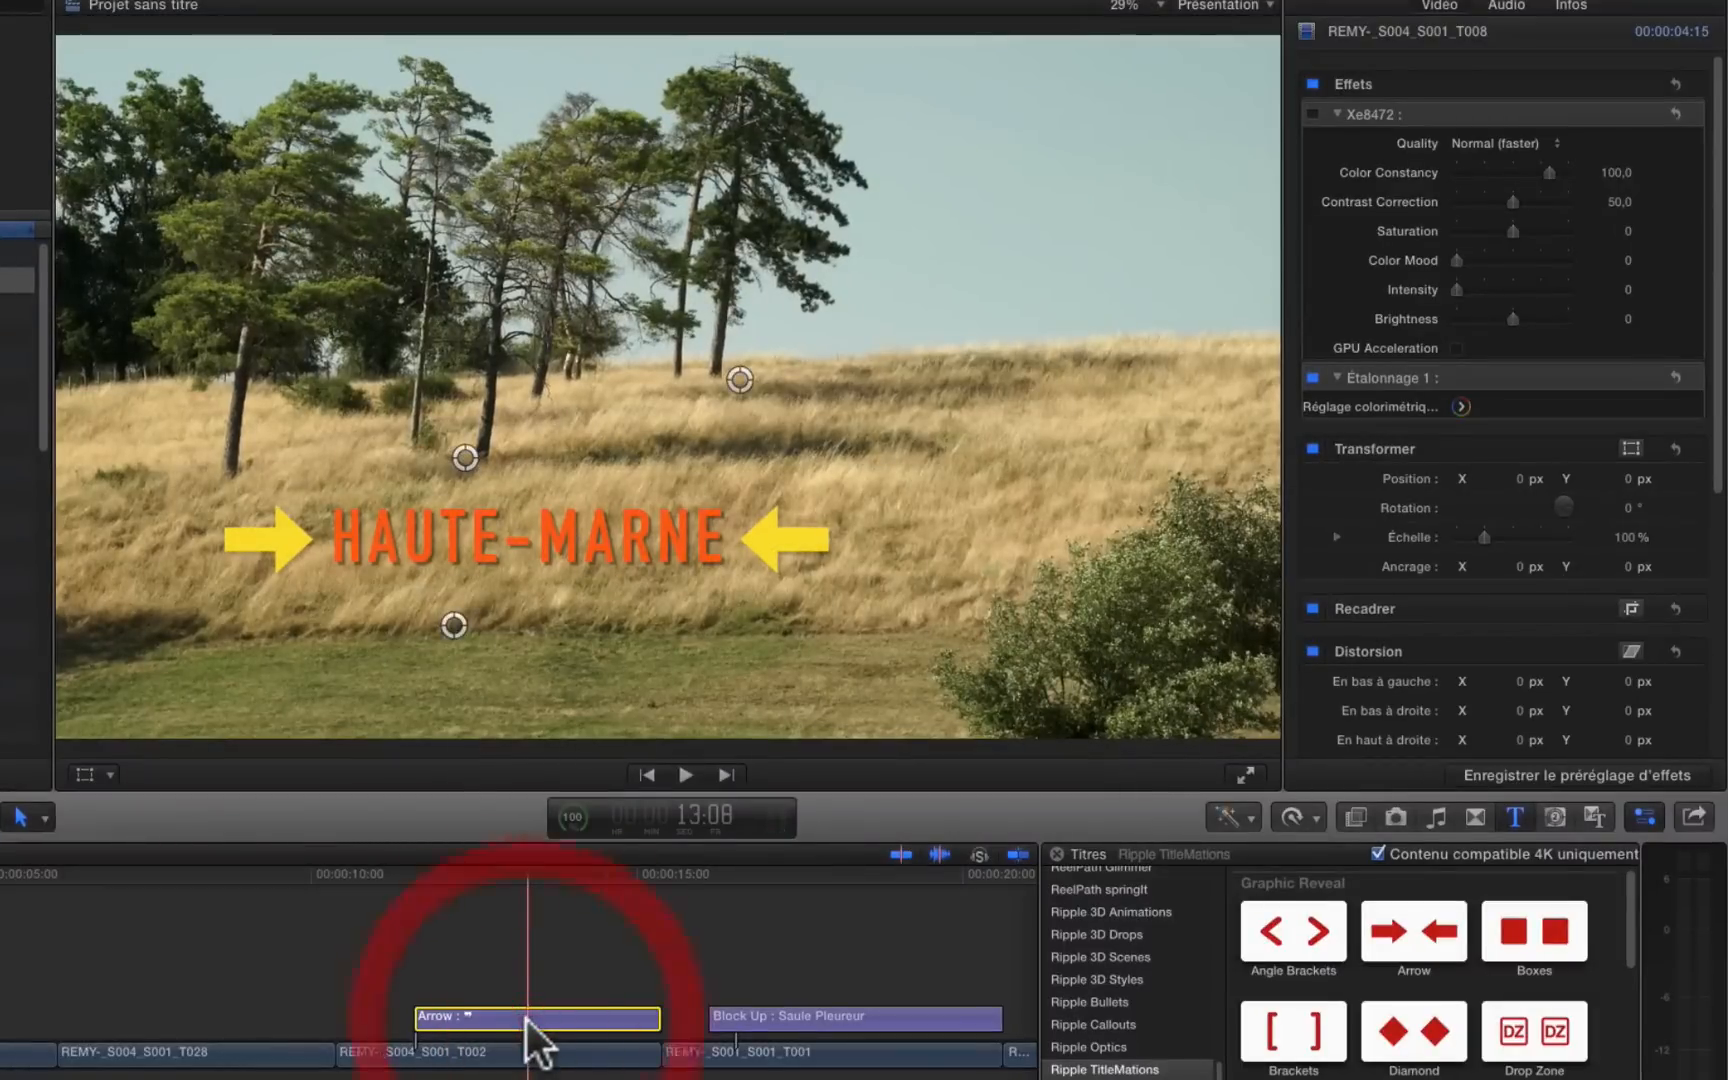
key("Delete")
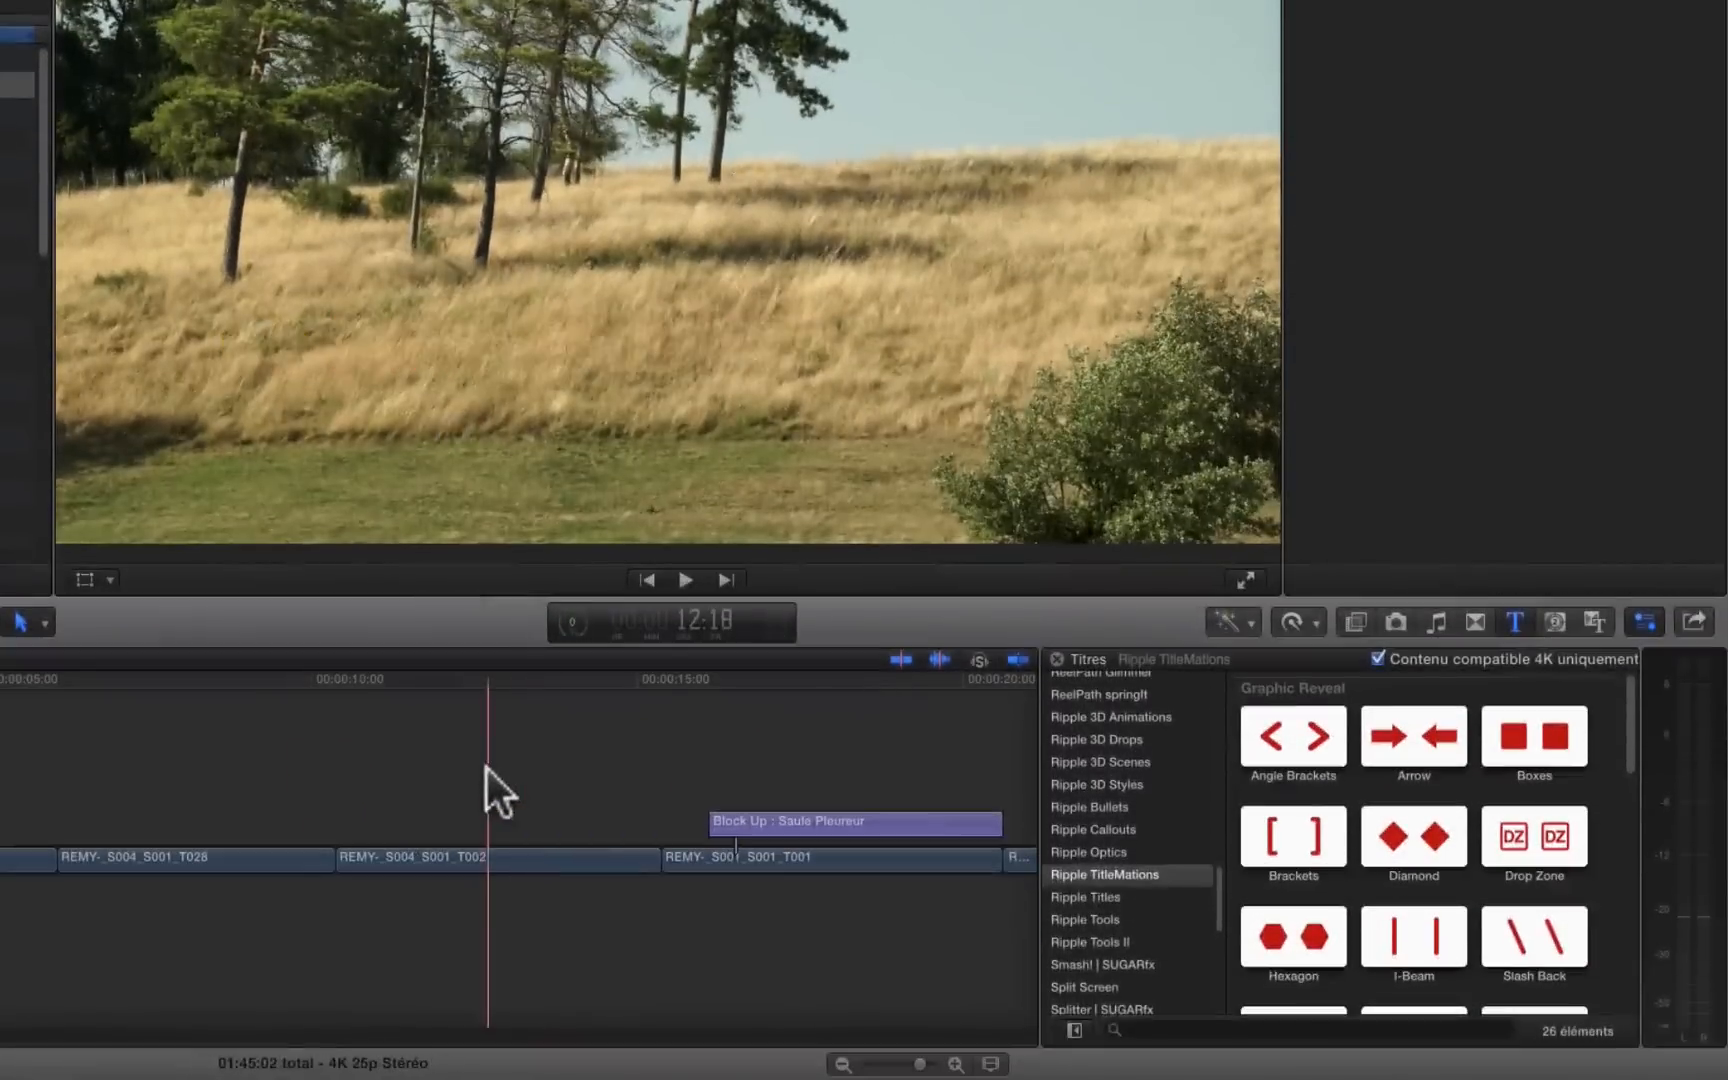
left_click(481, 856)
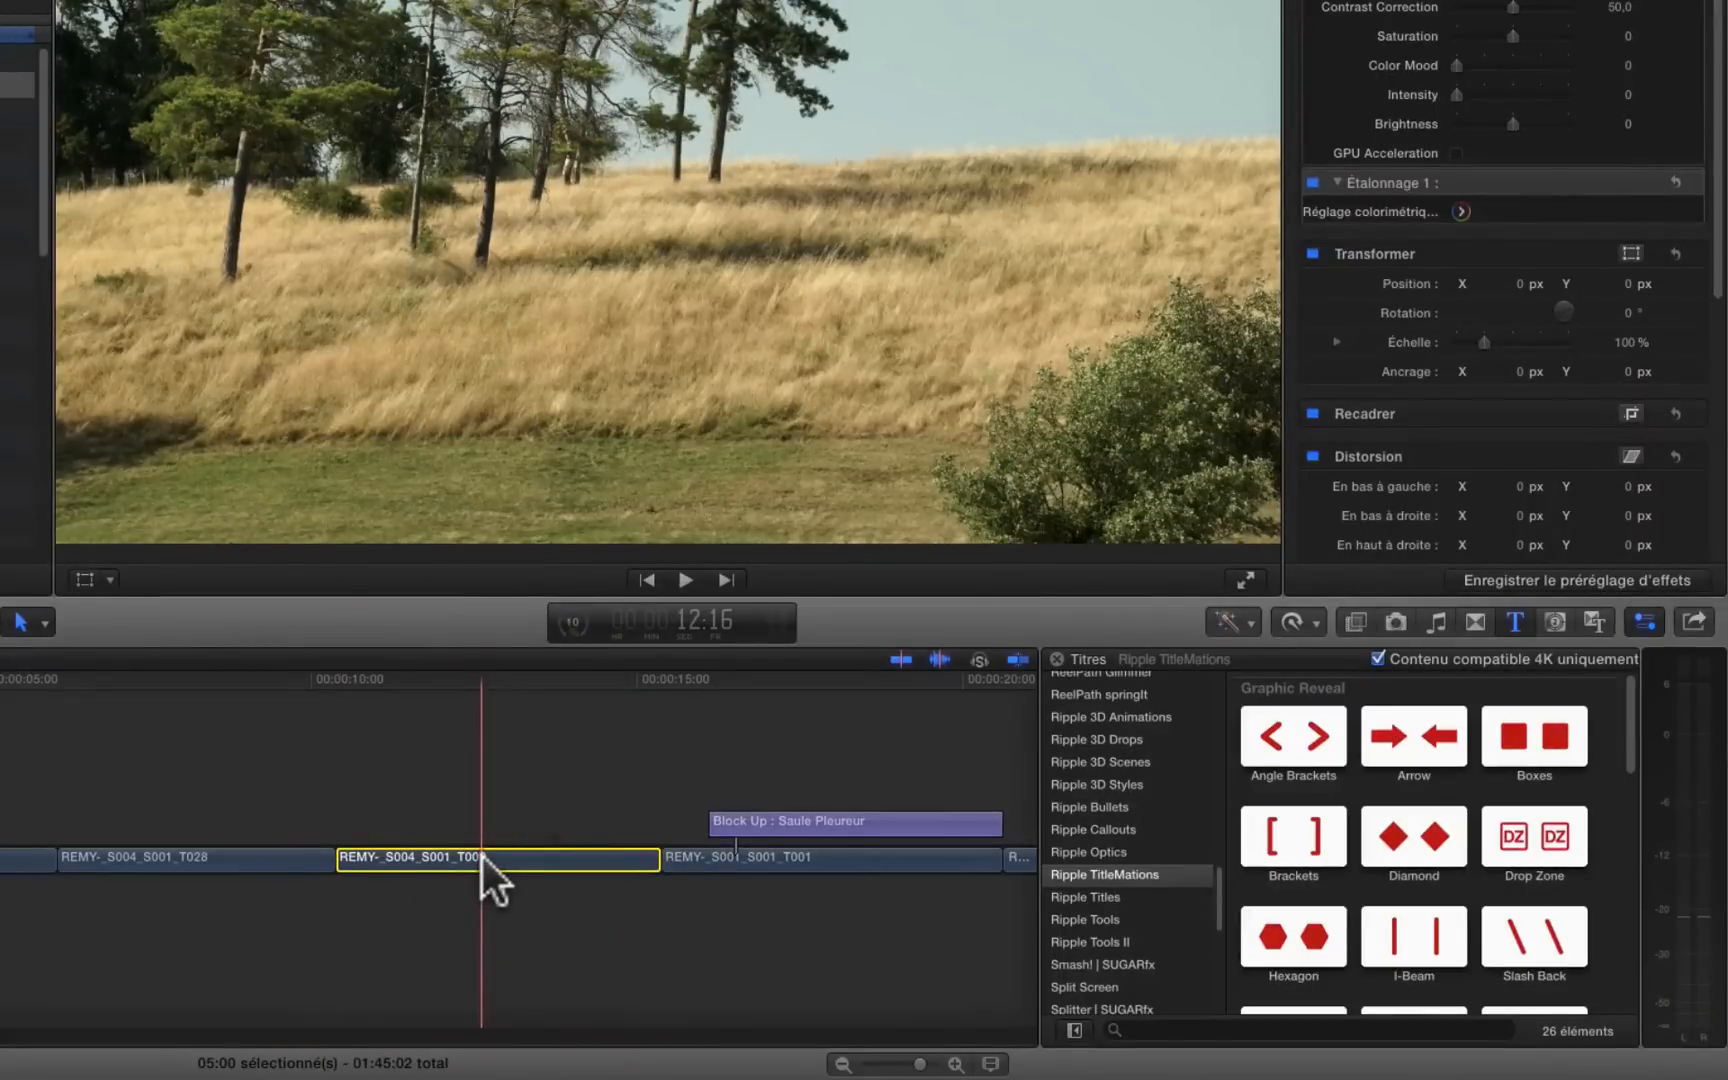
key("x")
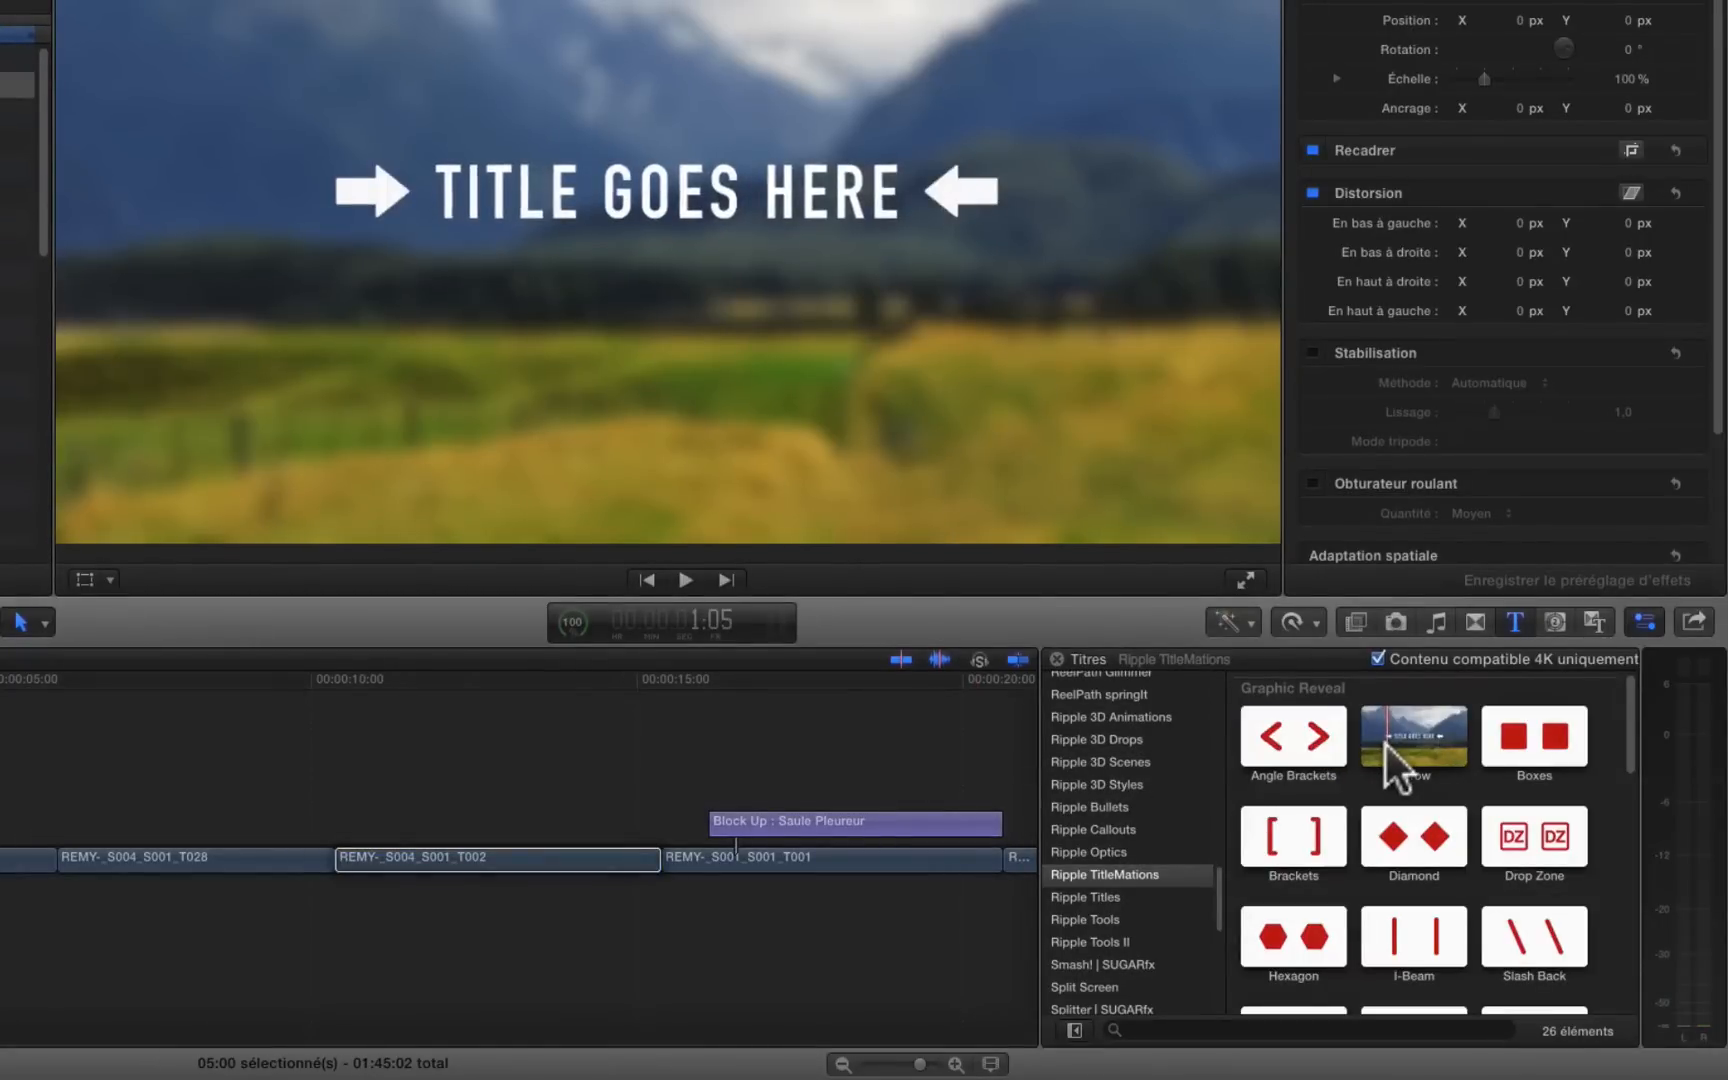
left_click(1281, 736)
key("q")
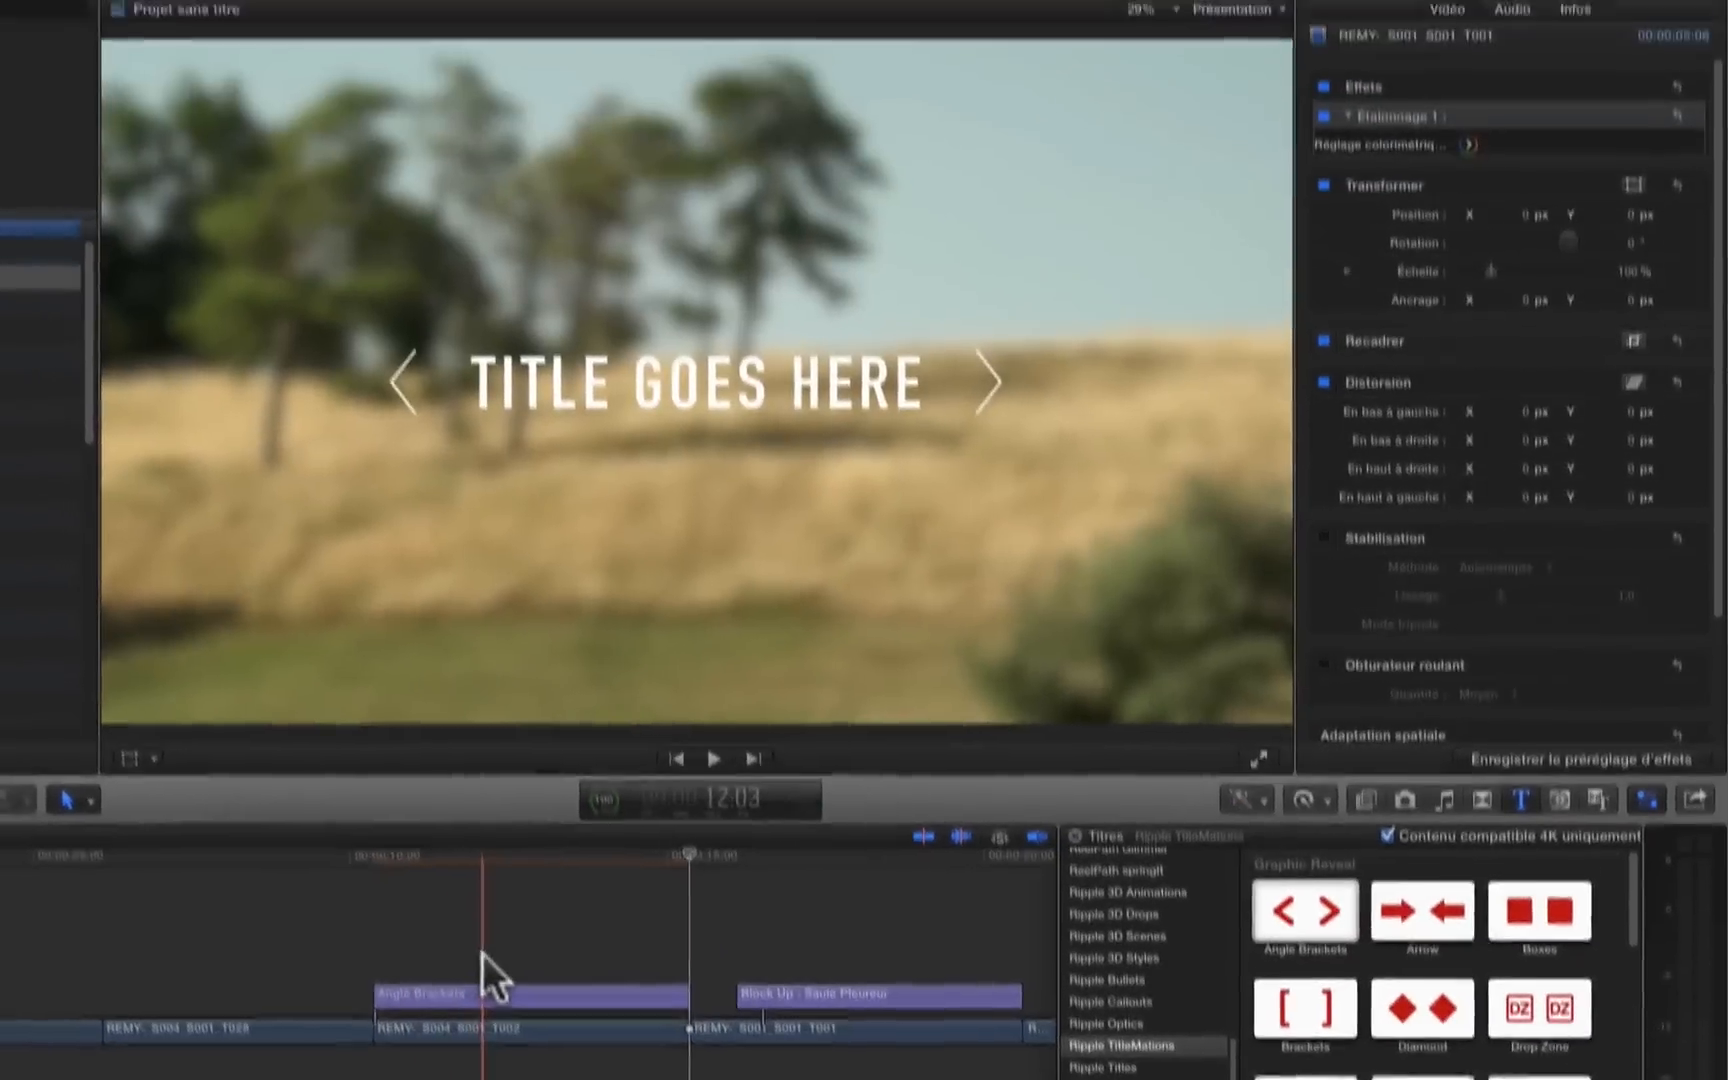
Step: Replace the placeholder text of the Angle Brackets title with HAUTE-MARNE
left_click(449, 815)
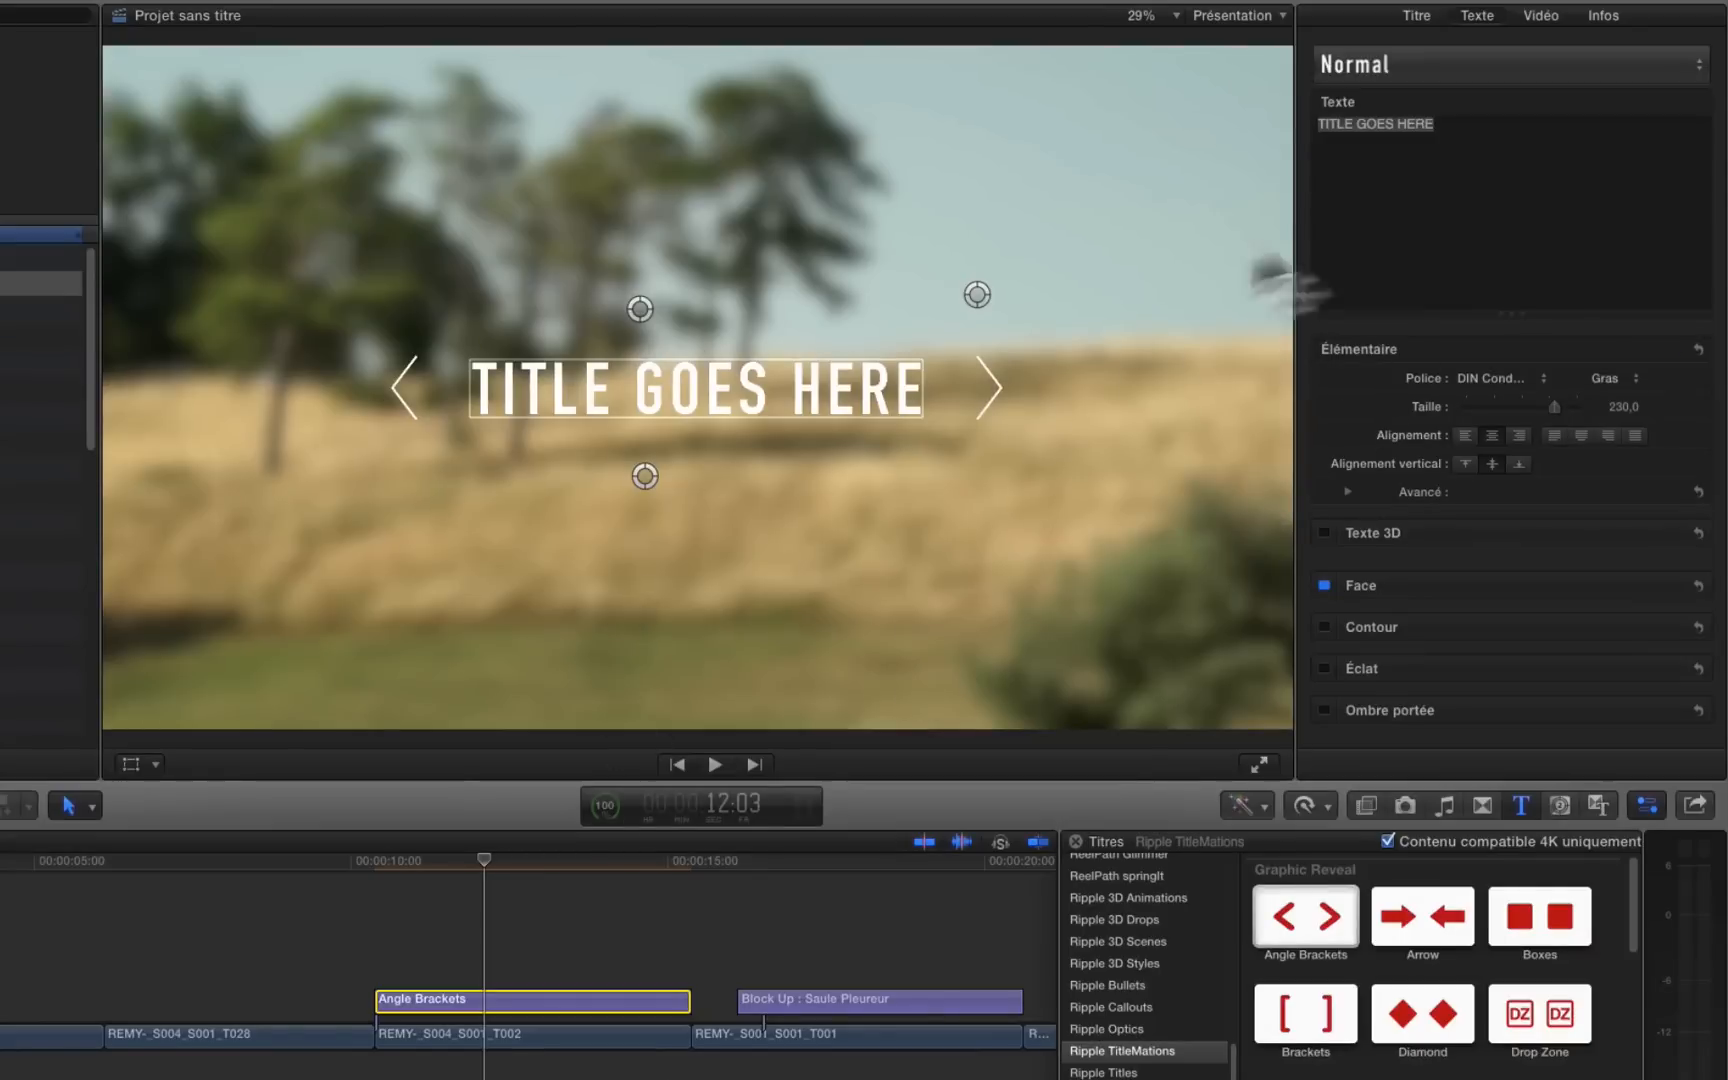
left_click(1335, 195)
double_click(1441, 130)
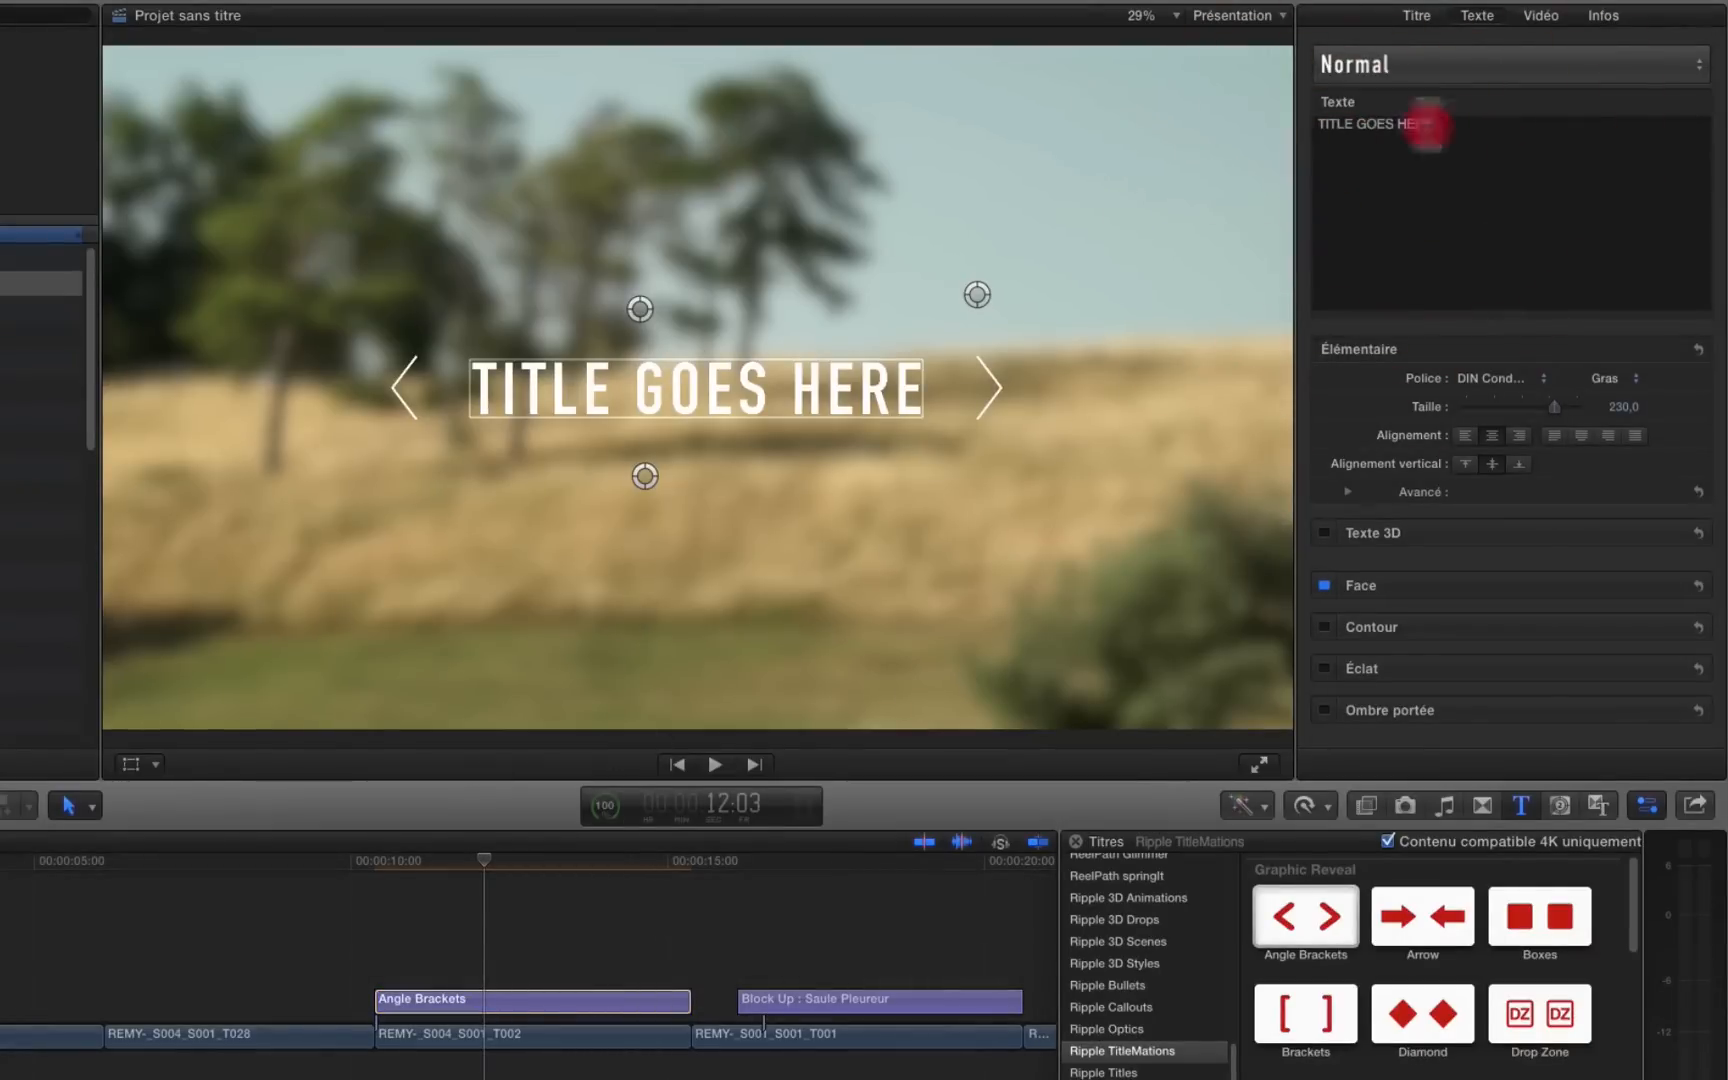
key("BackSpace")
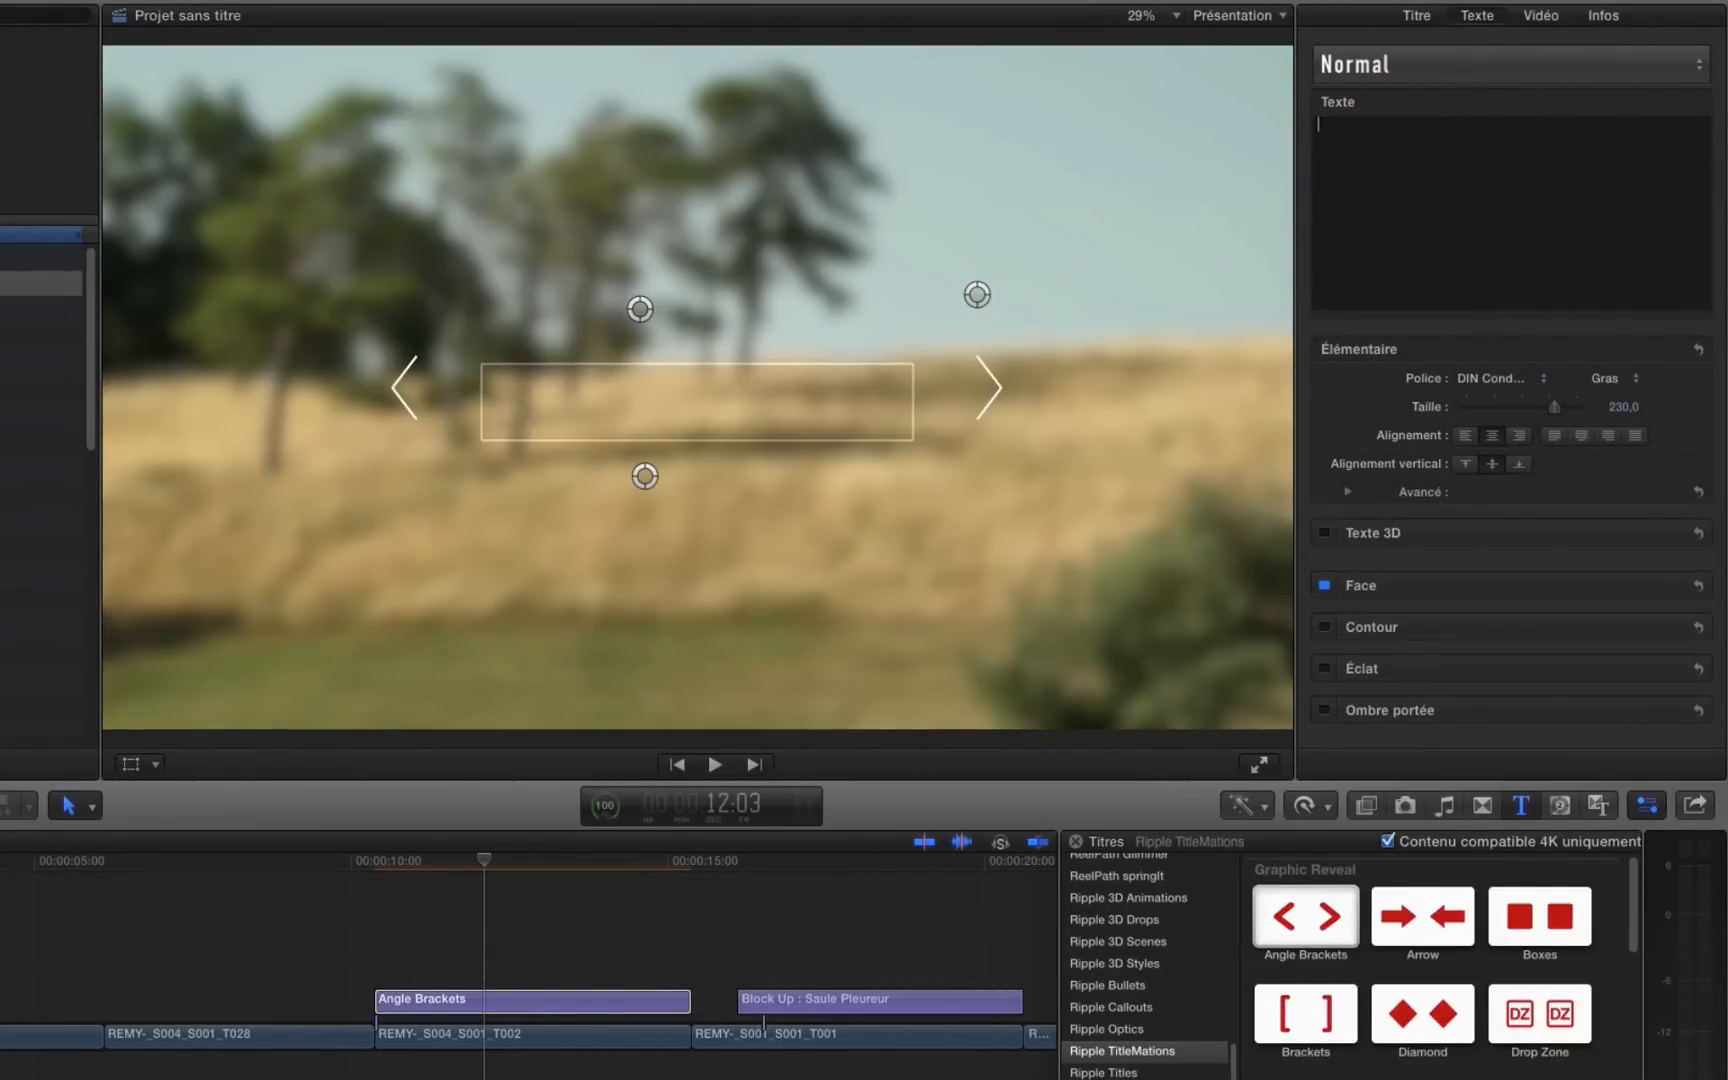
type("HAUTE-MARNE")
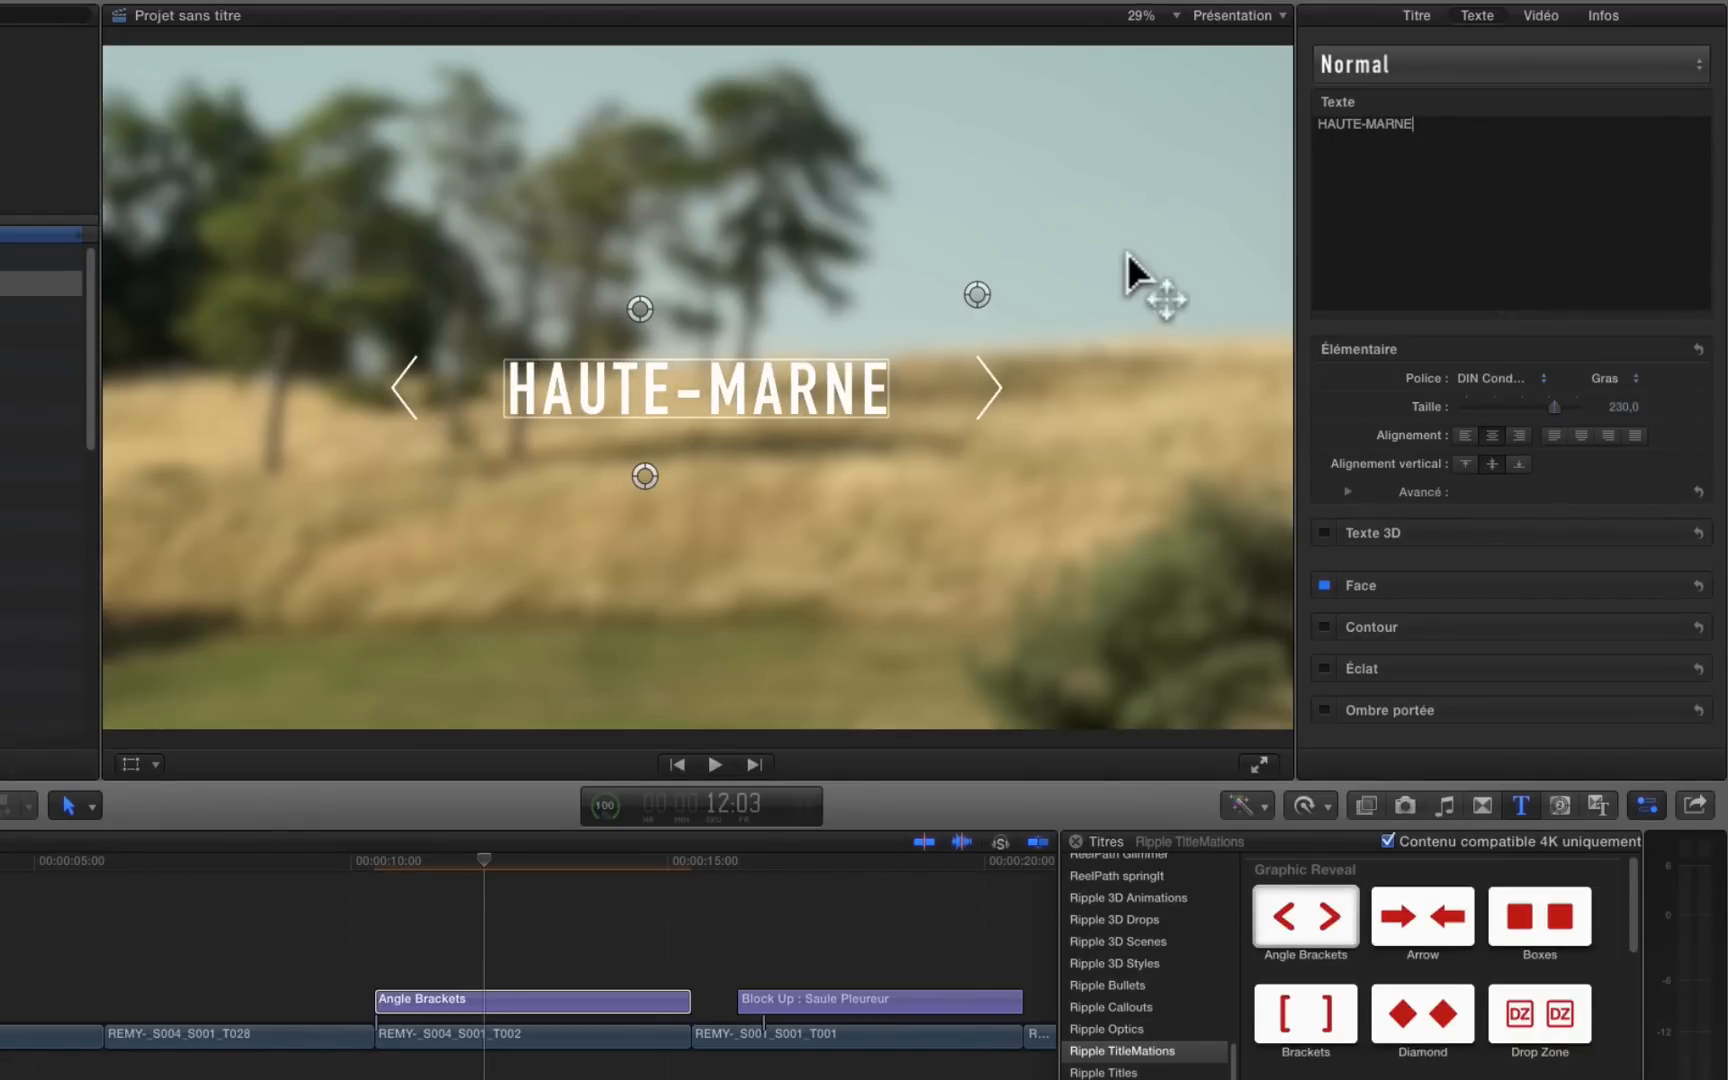
Step: Turn on 3D text for the title and lower its lighting intensity to about 75.6 %
left_click(1324, 532)
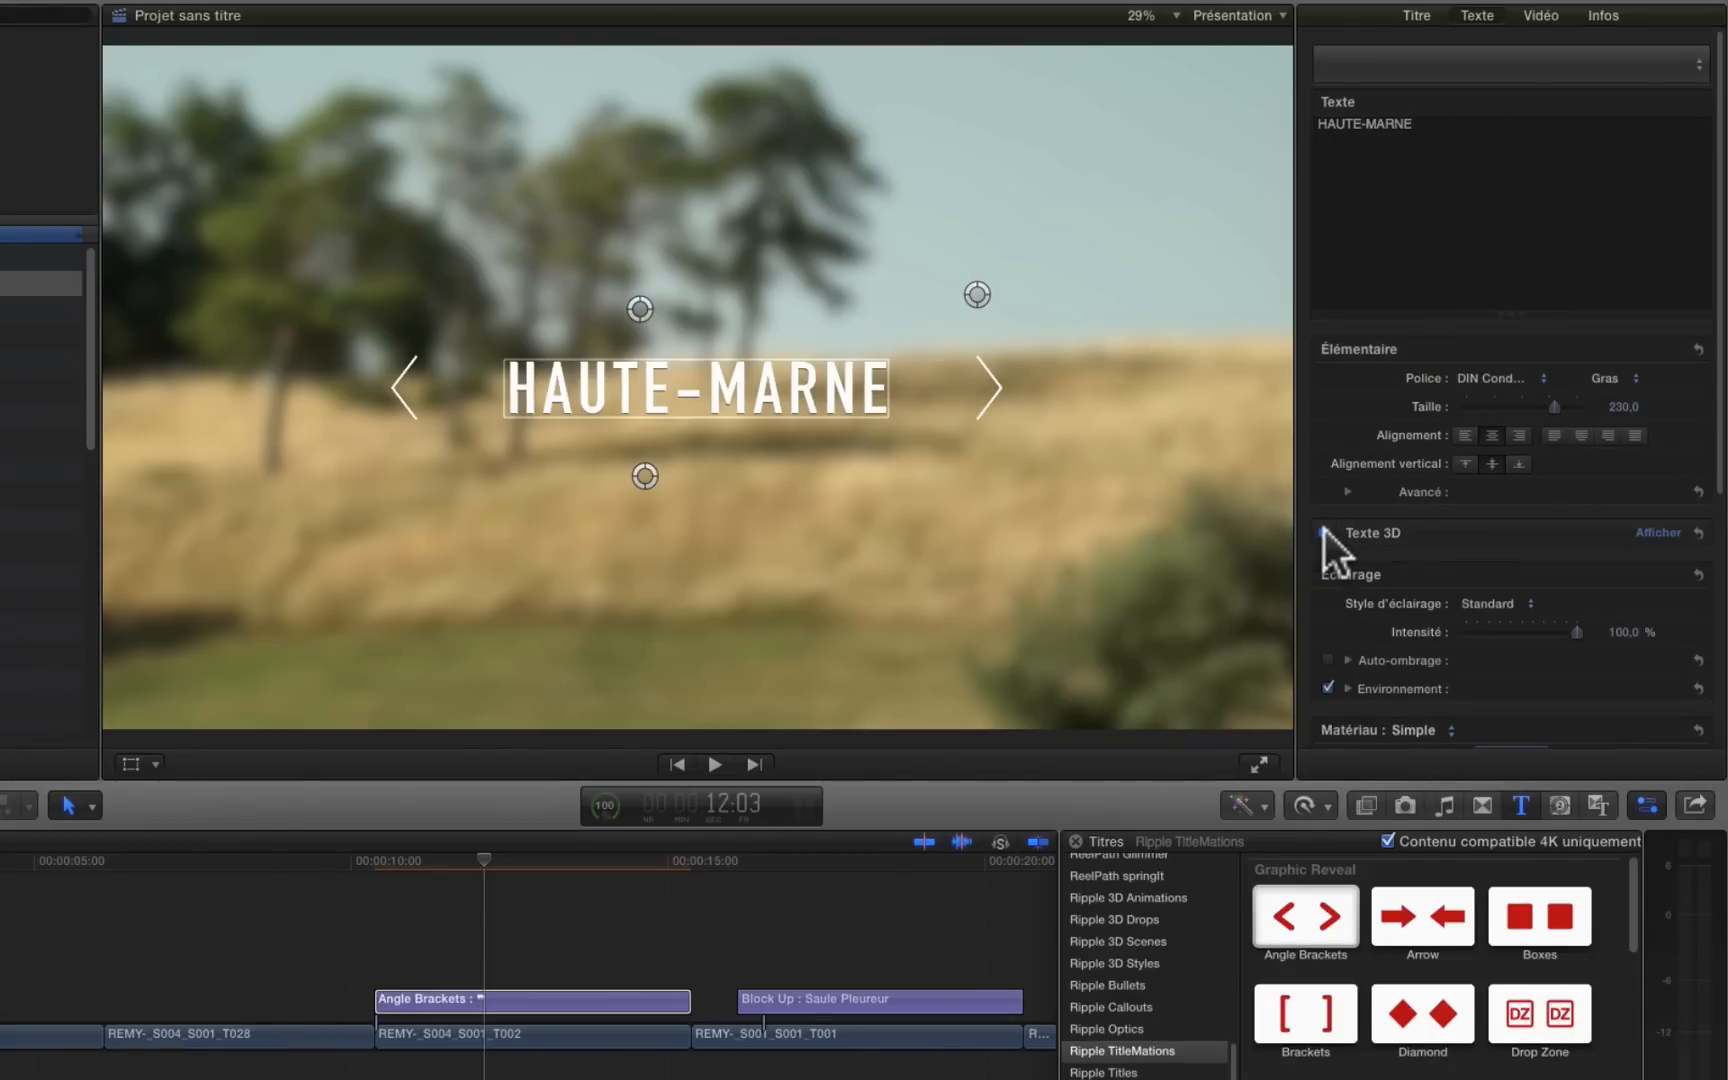
scroll(1492, 568, "down", 3)
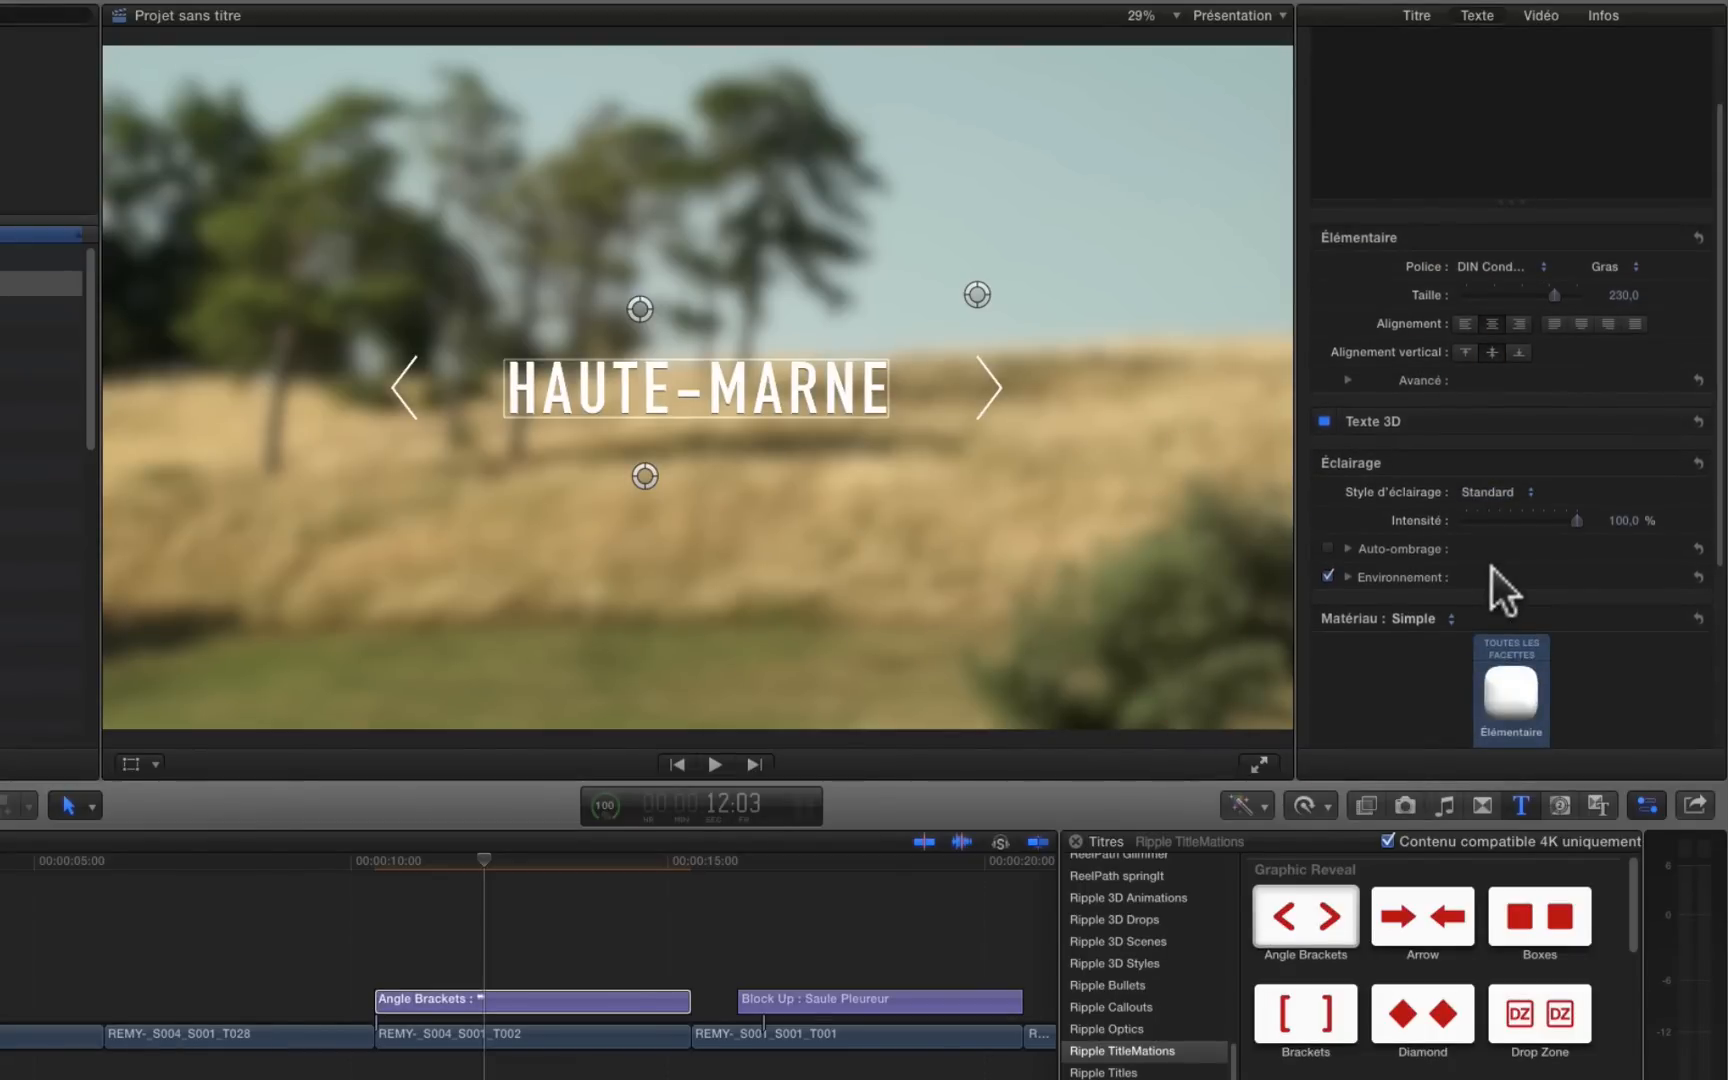
left_click(1548, 522)
Step: Keep Plastique as the substance of the 3D text material and colour it bright yellow
scroll(1450, 621, "down", 5)
left_click(1480, 620)
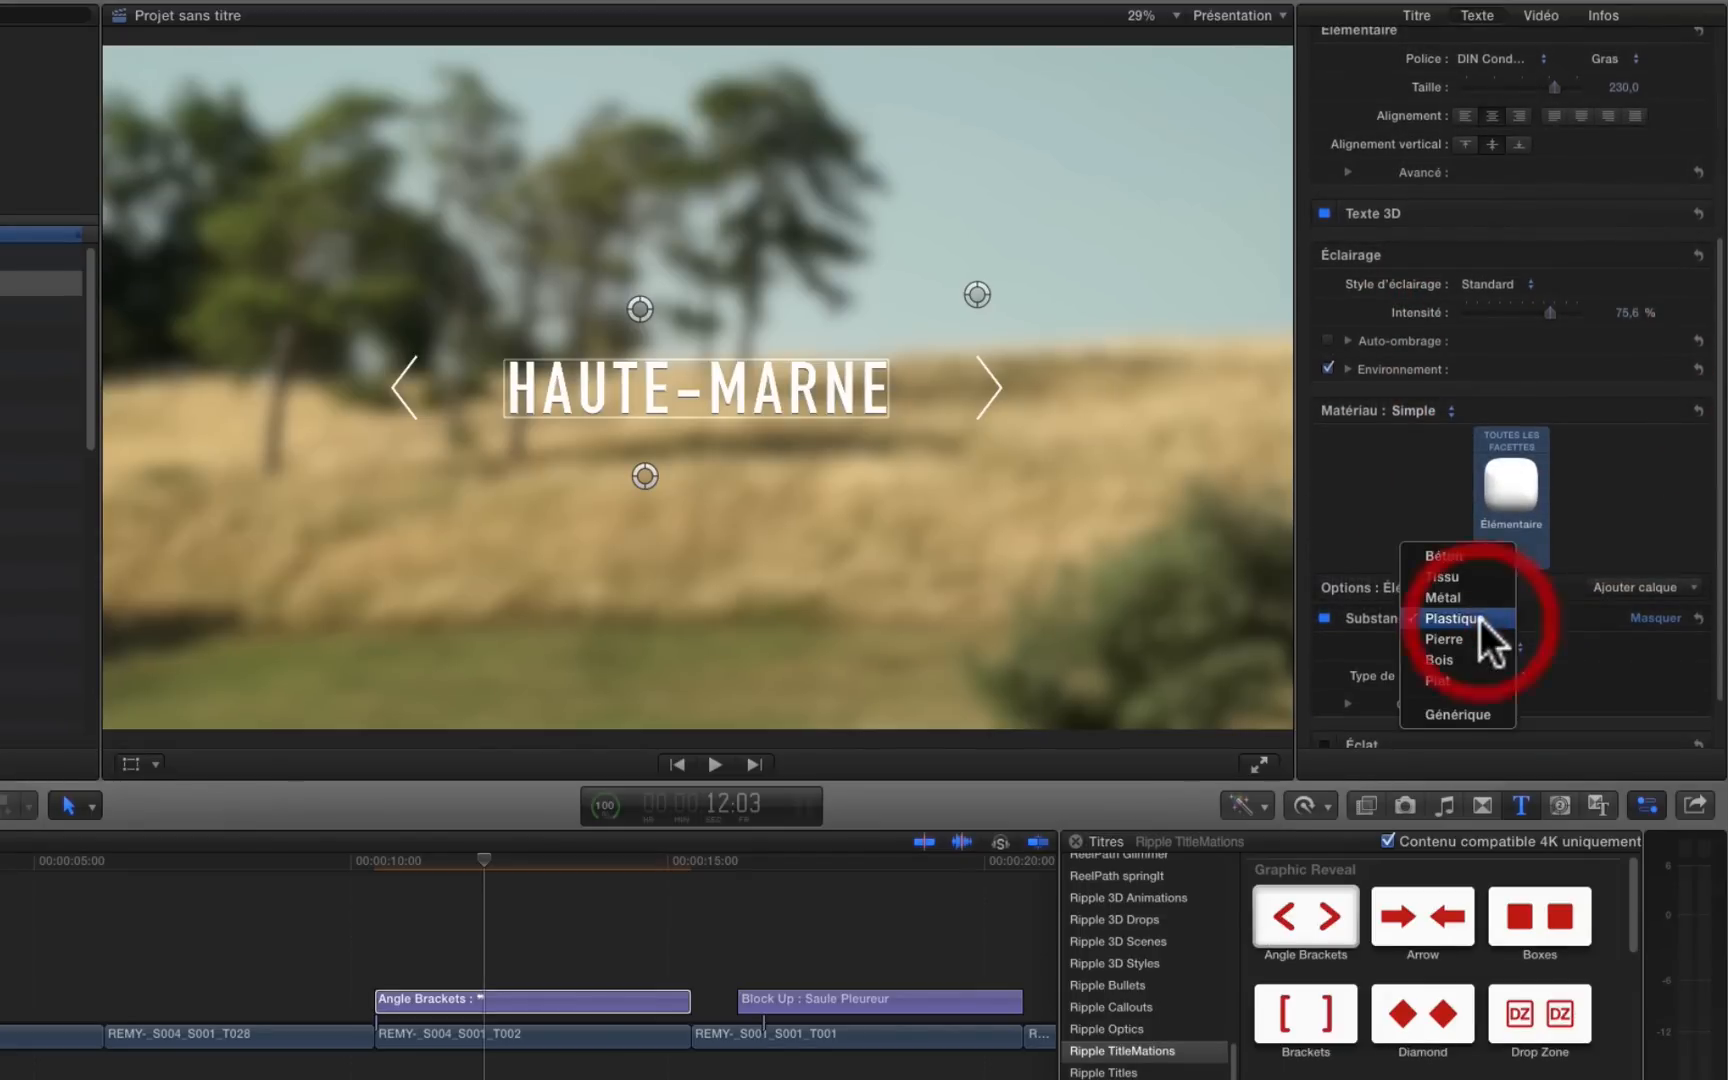
left_click(1480, 620)
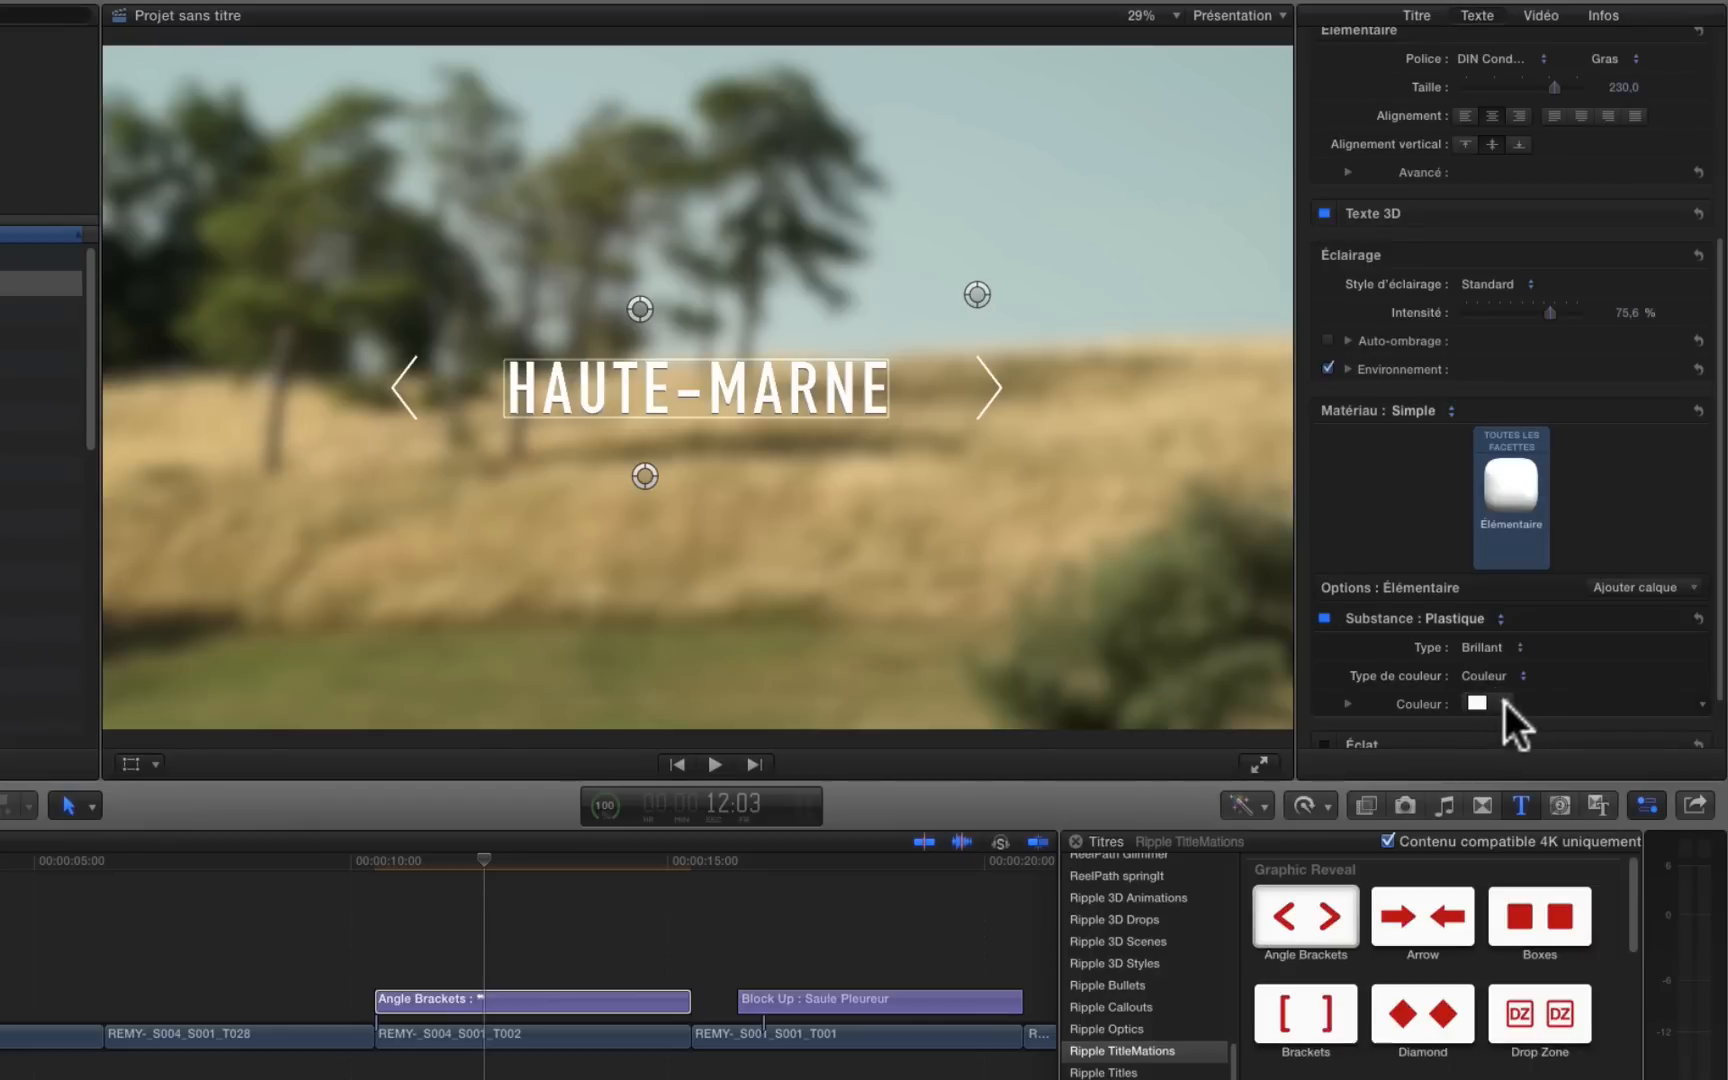
left_click(1504, 702)
left_click(1521, 756)
left_click(1519, 756)
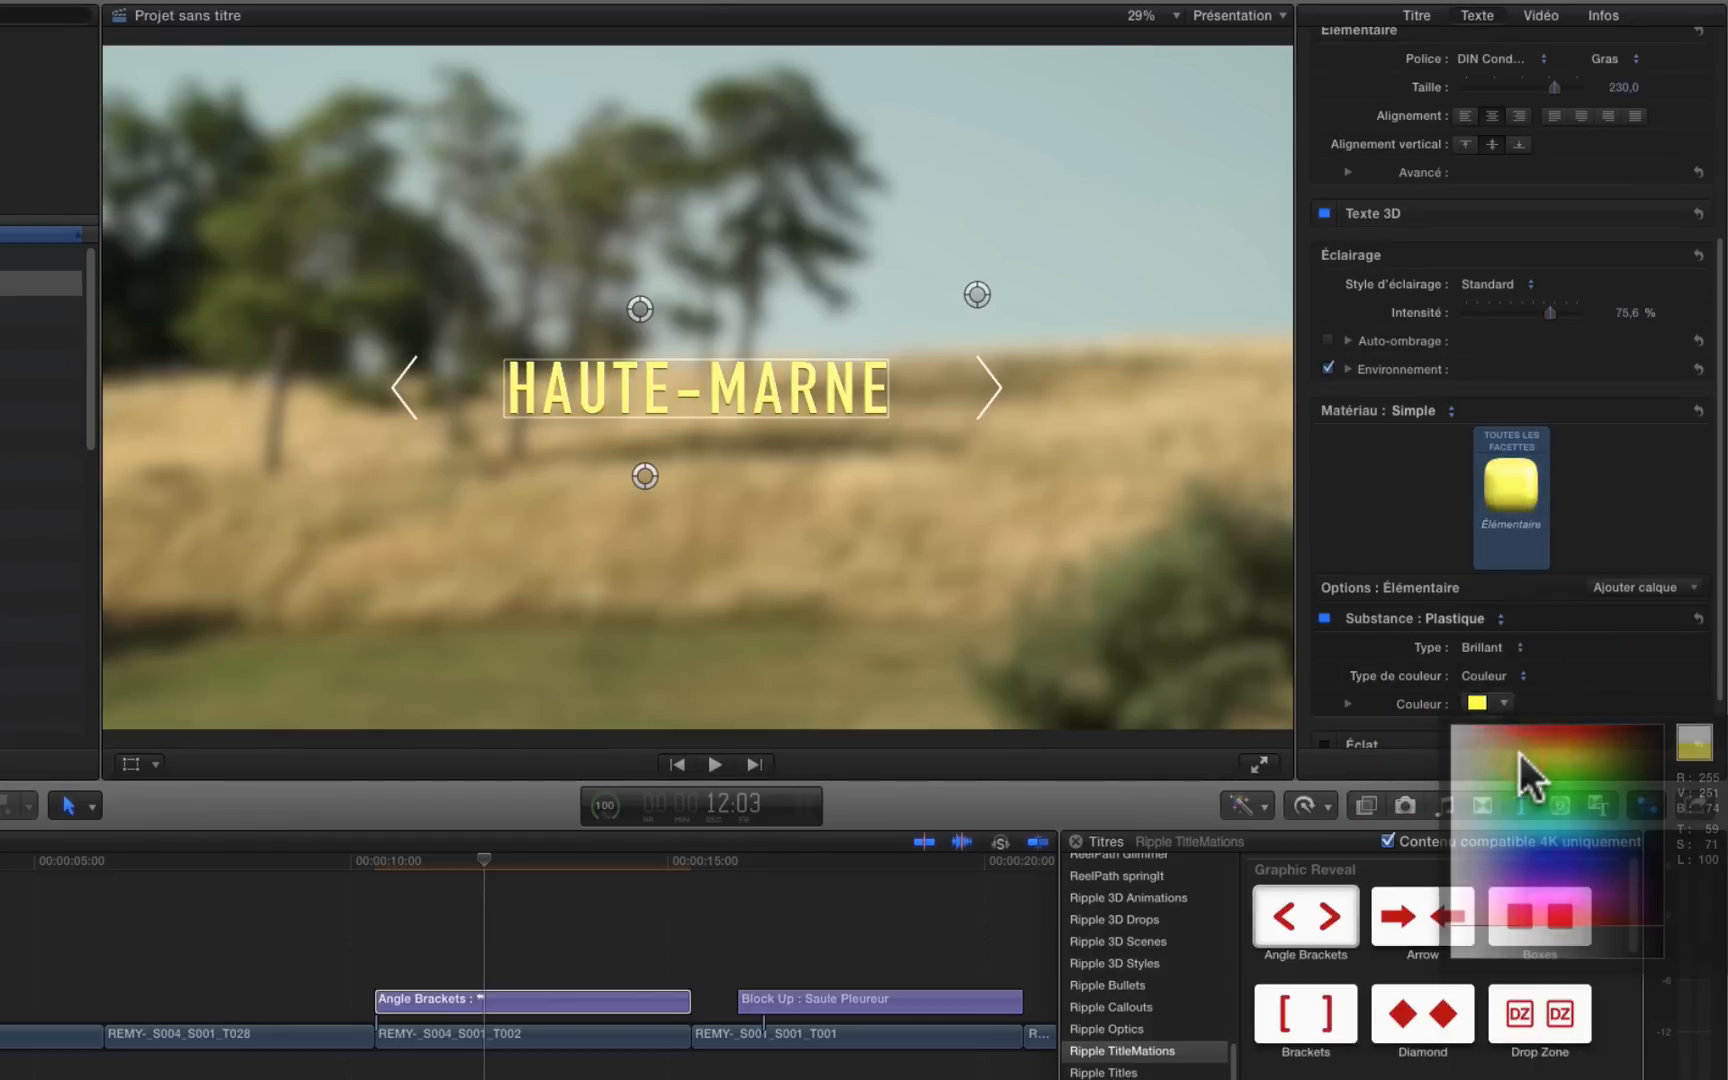
Step: Change the plastic's type to Mat and set the 3D text's lighting intensity to about 87.14 %
left_click(1500, 648)
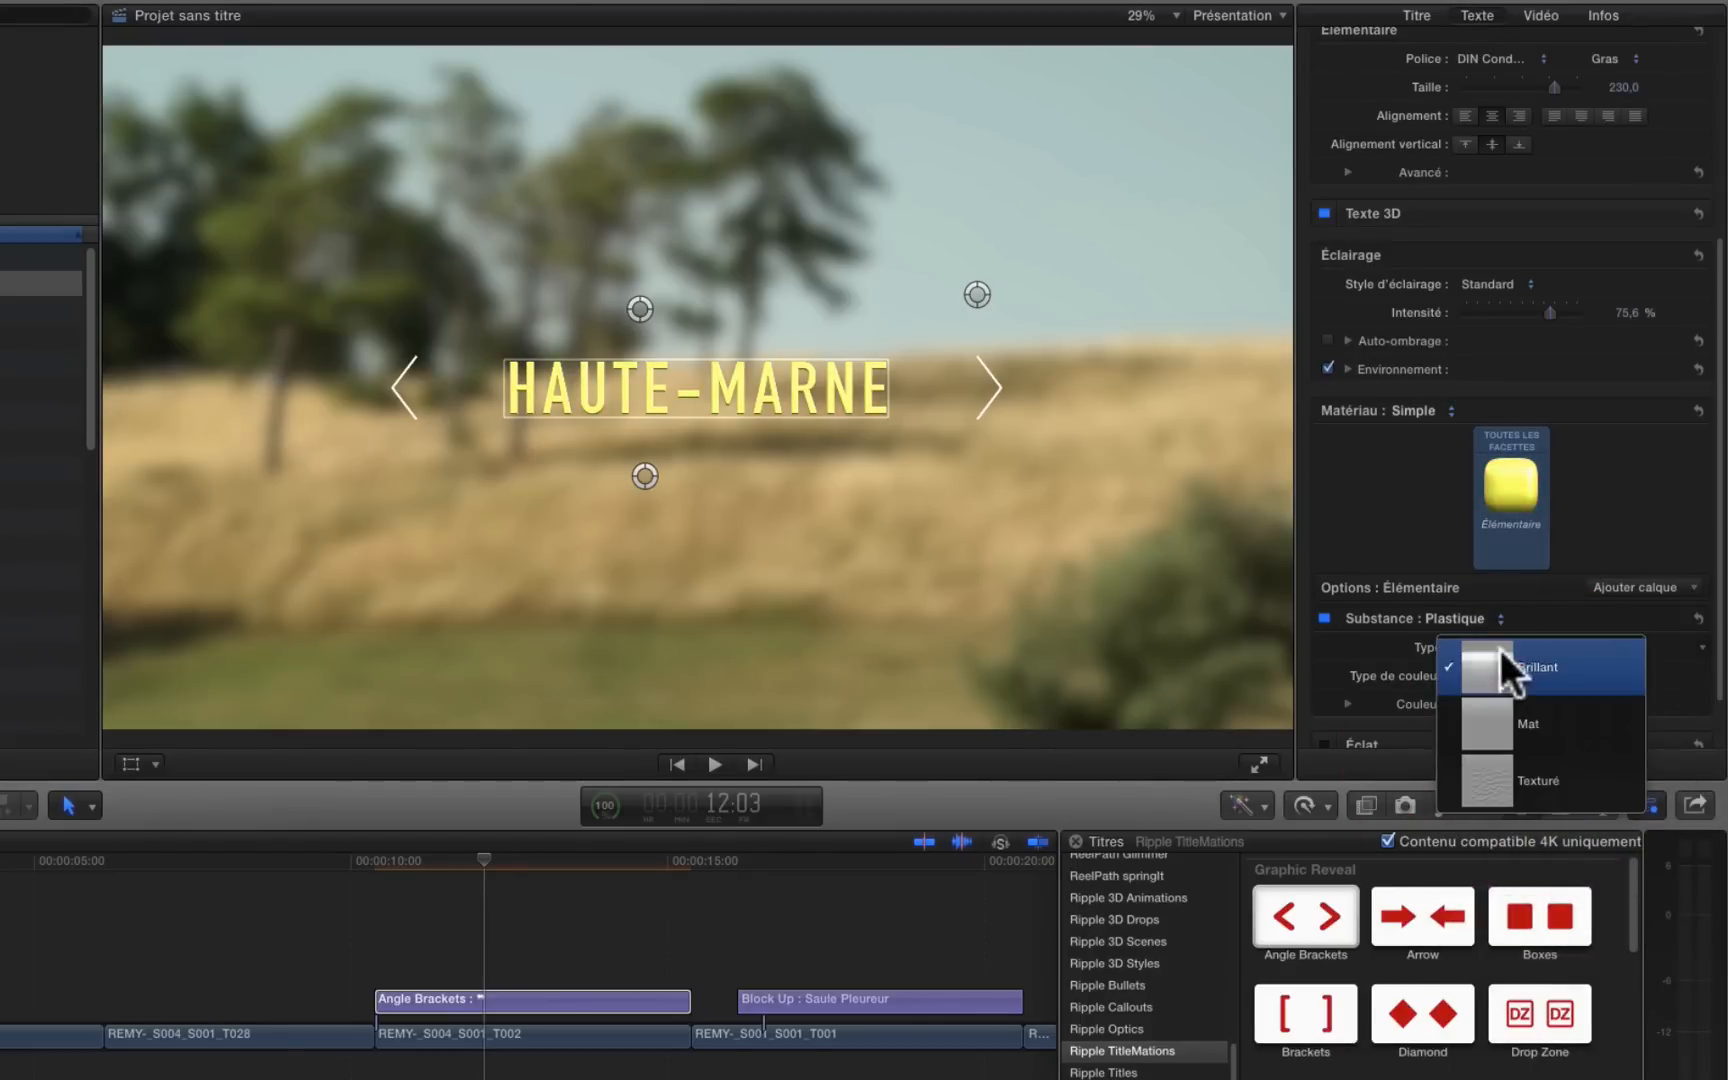
left_click(1494, 734)
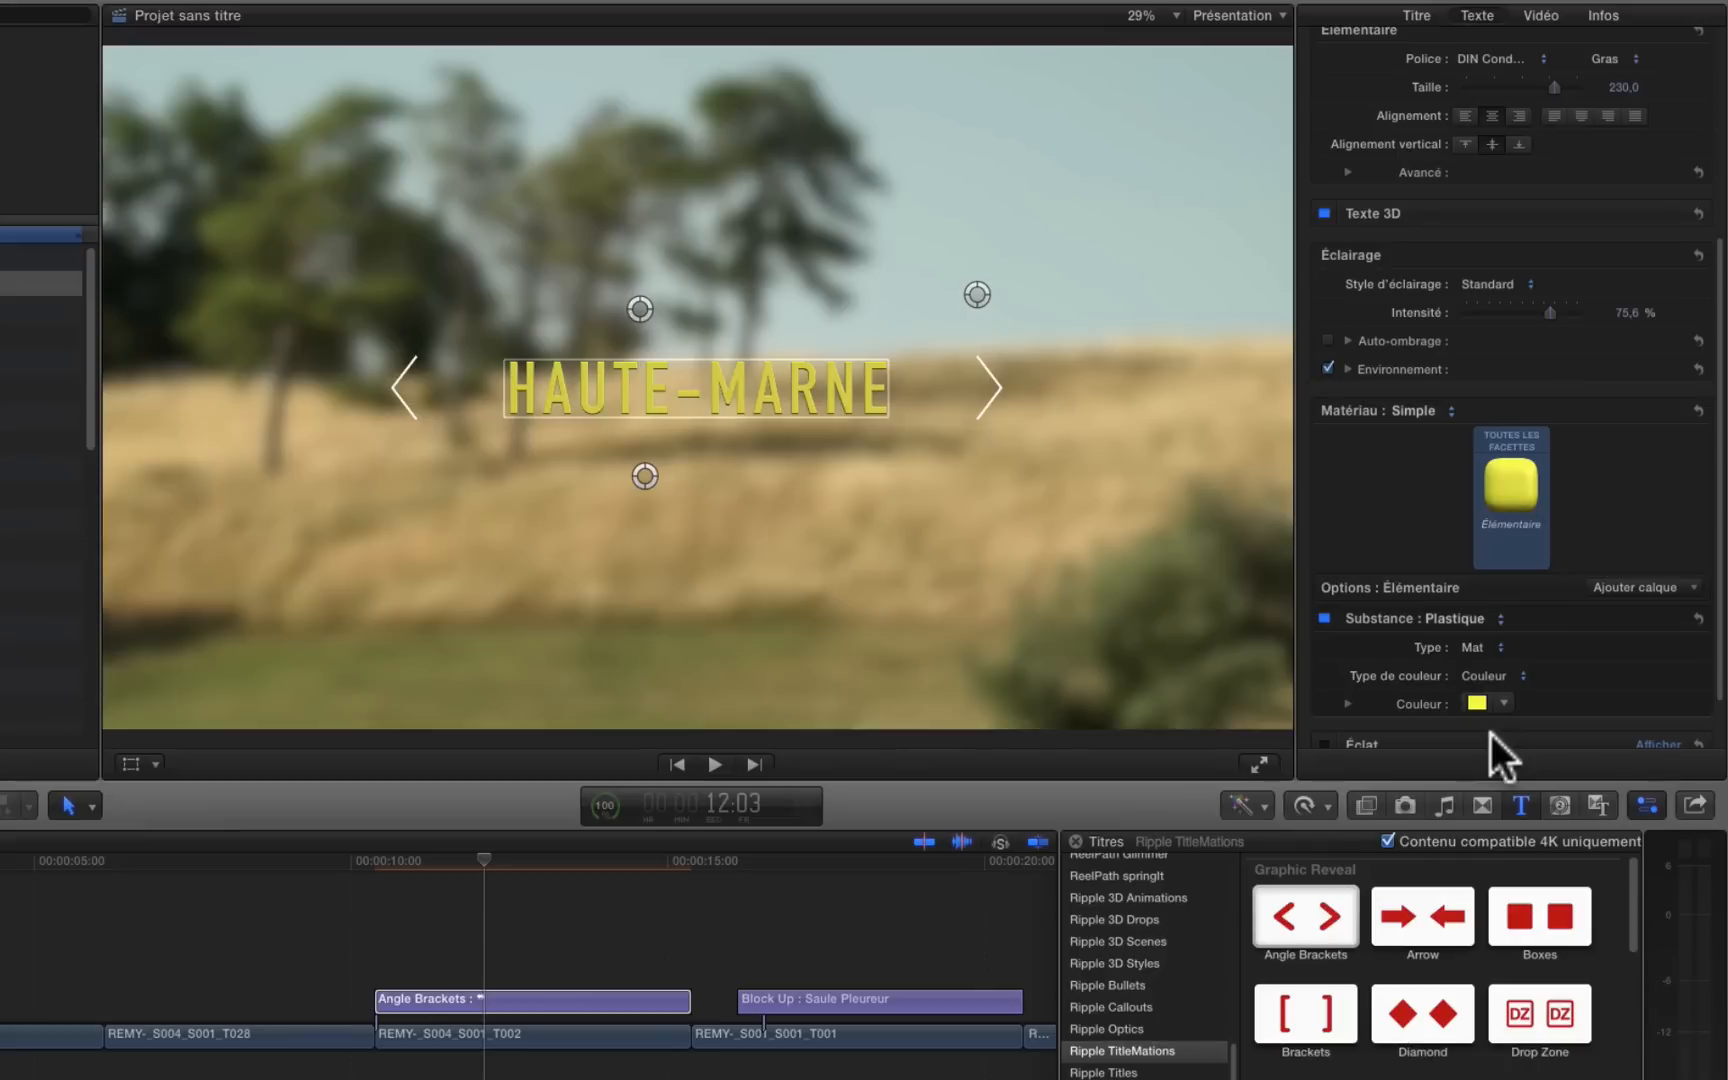
mouse_move(1552, 310)
left_mouse_down()
mouse_move(1463, 325)
mouse_move(1562, 339)
left_mouse_up()
scroll(1563, 150, "up", 5)
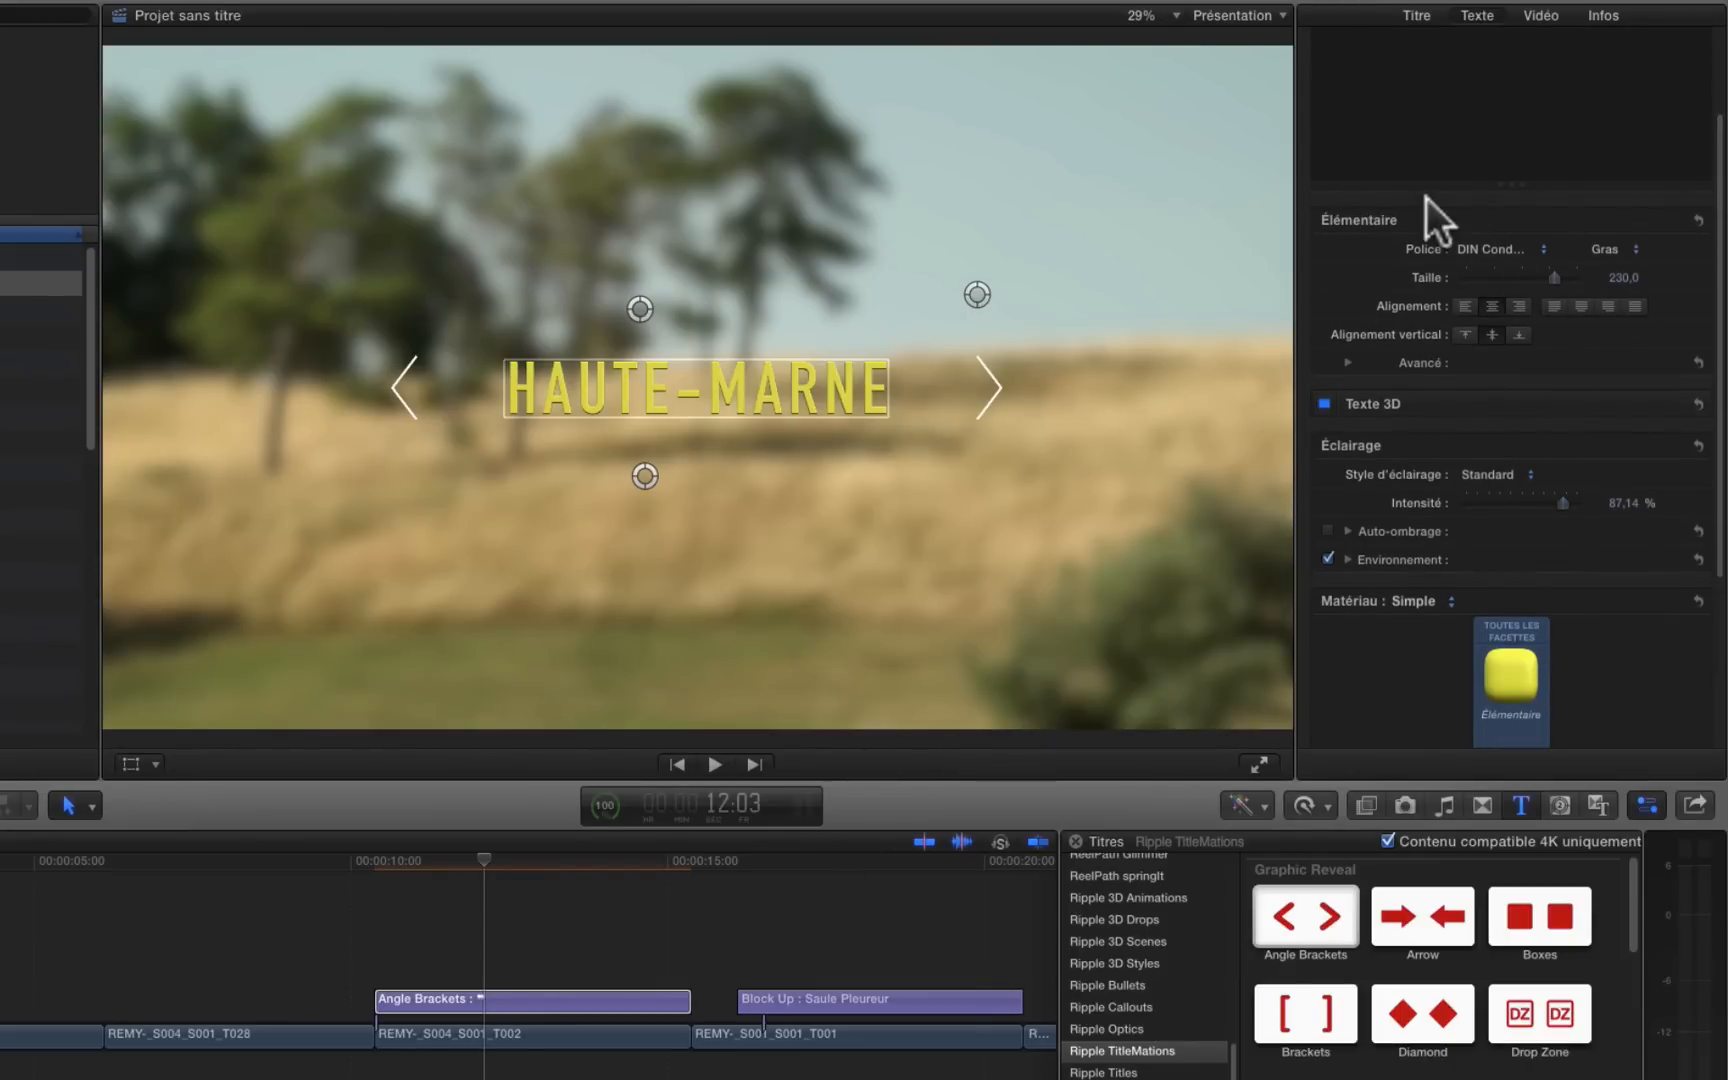
Step: Move the title to the lower left of the video image and bring its brackets closer together, to a Graphic End of about 0.68 px
left_click(1416, 18)
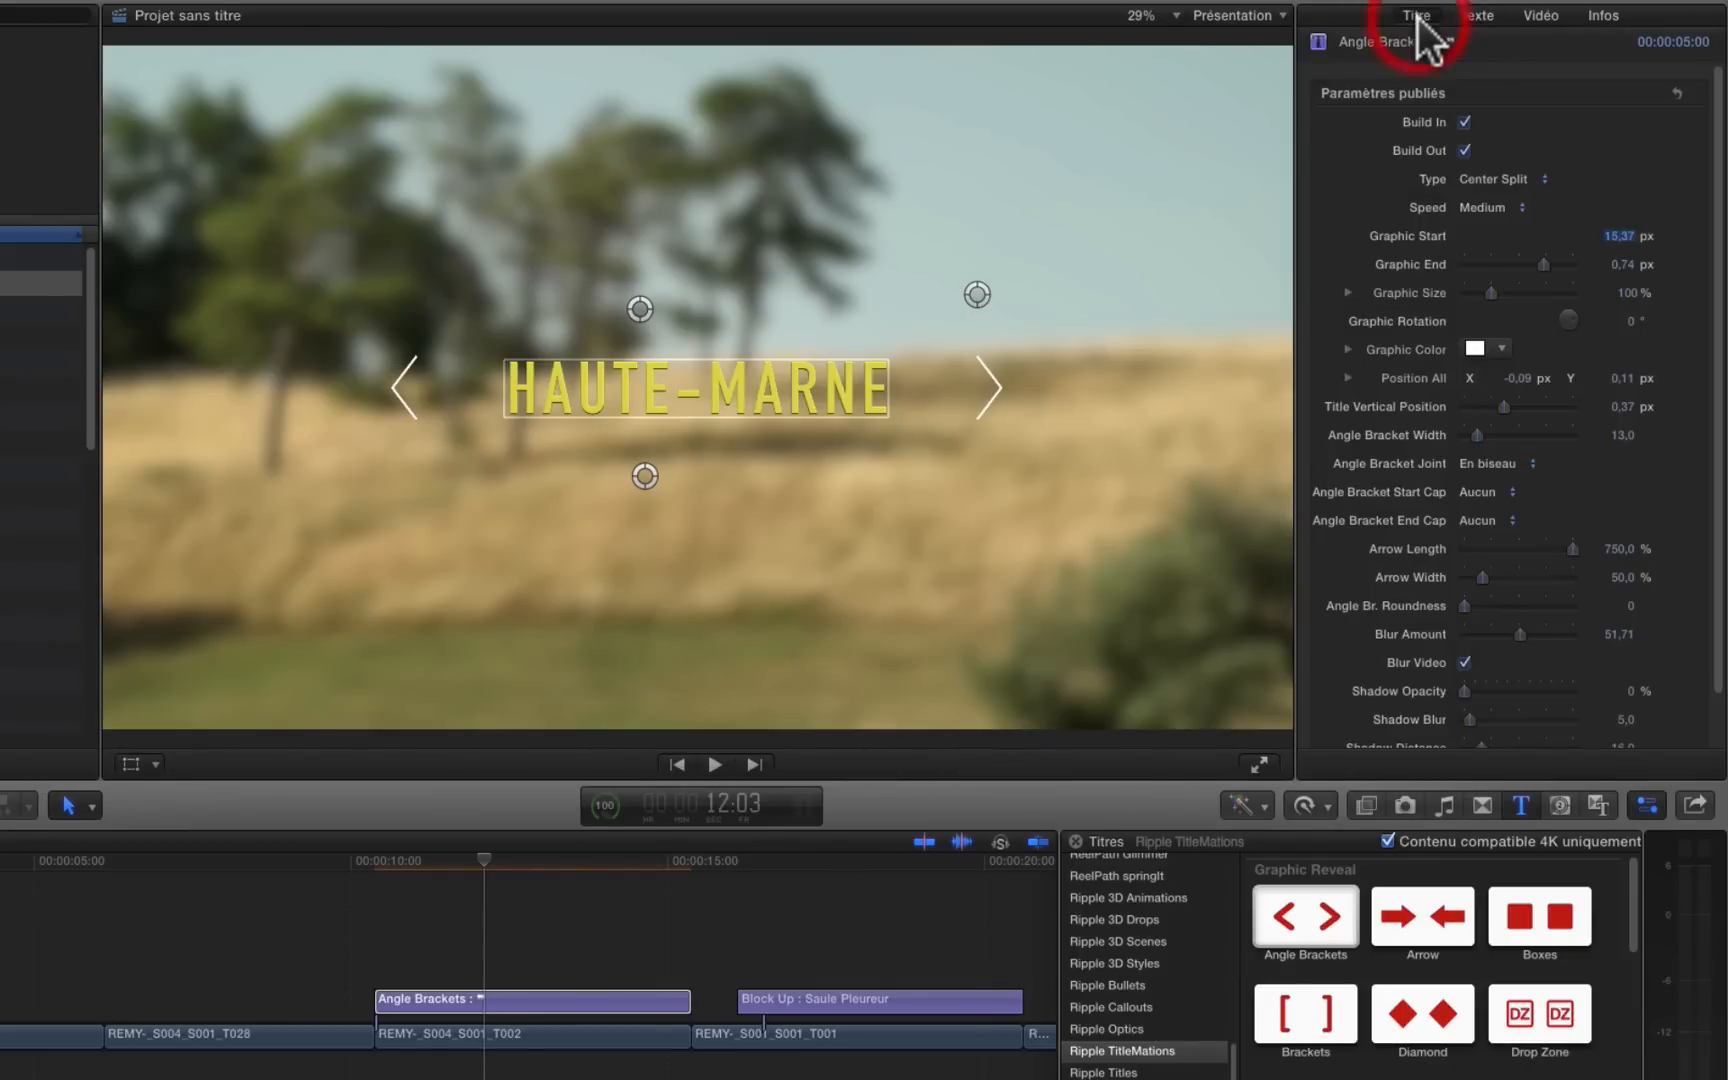
left_click(509, 995)
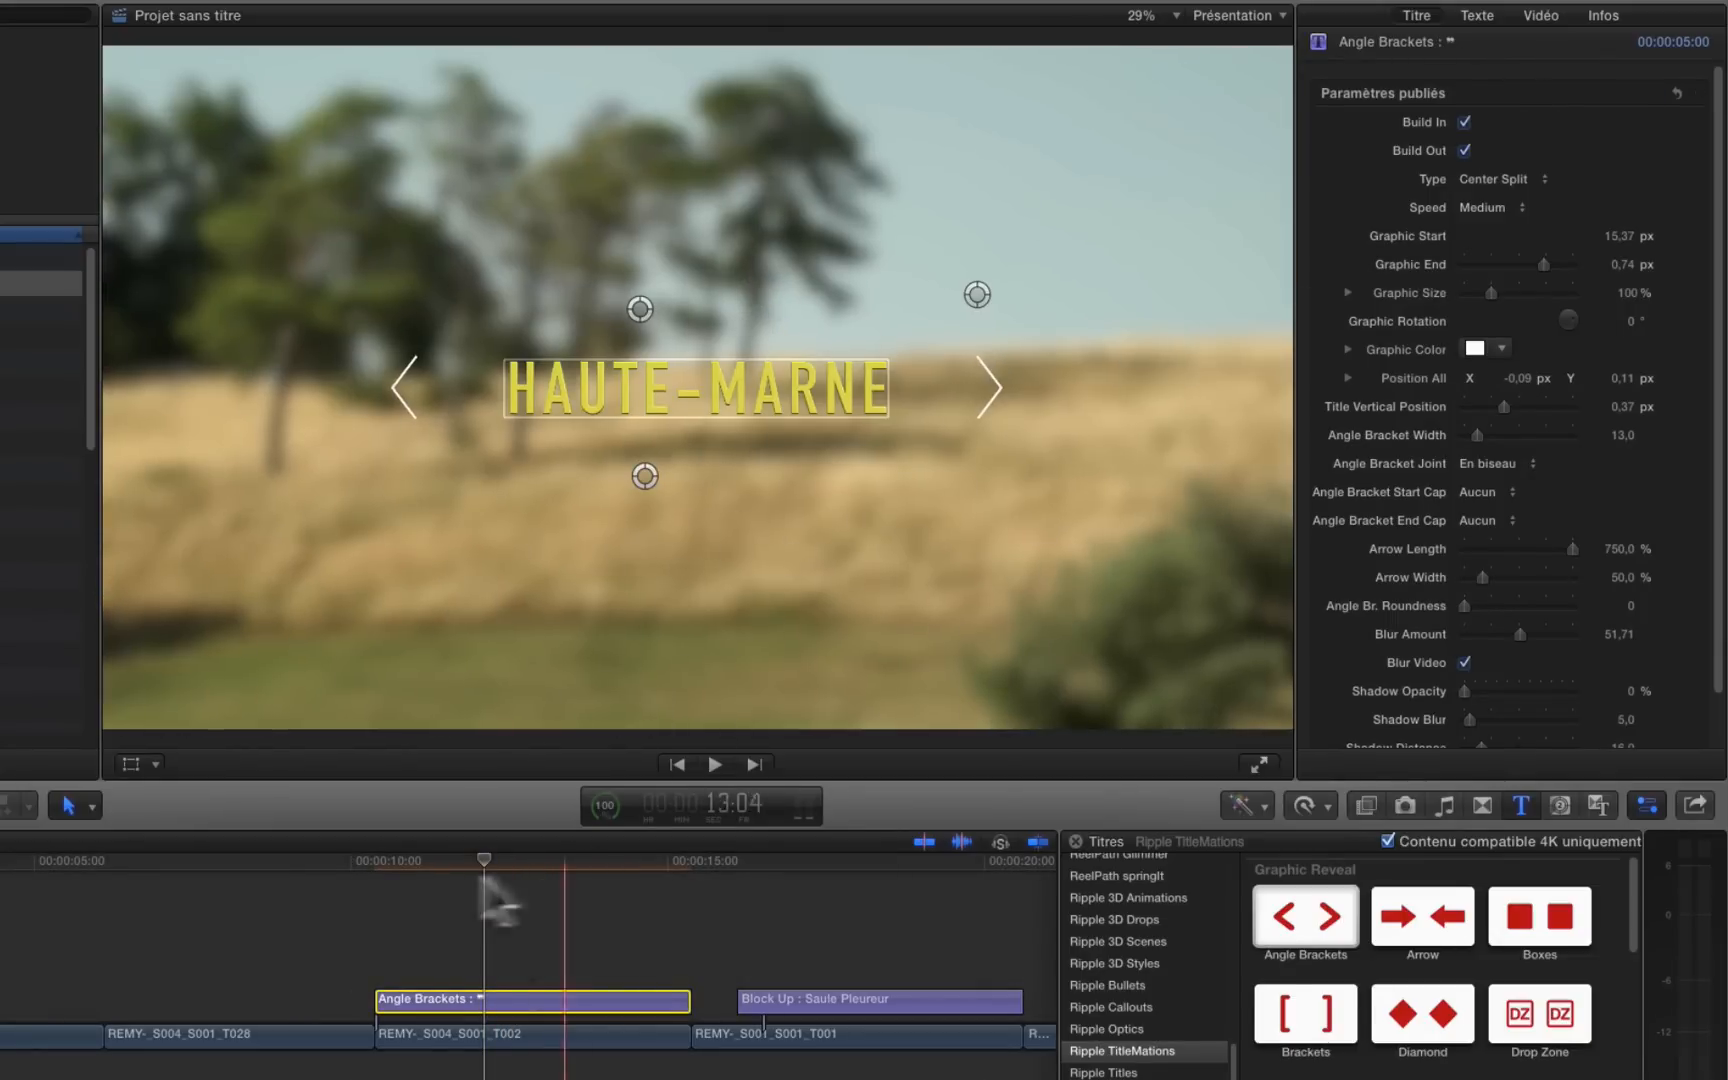
left_click(520, 862)
left_click(584, 304)
left_click_drag(712, 428, 540, 663)
left_click_drag(983, 622, 890, 652)
key("super+z")
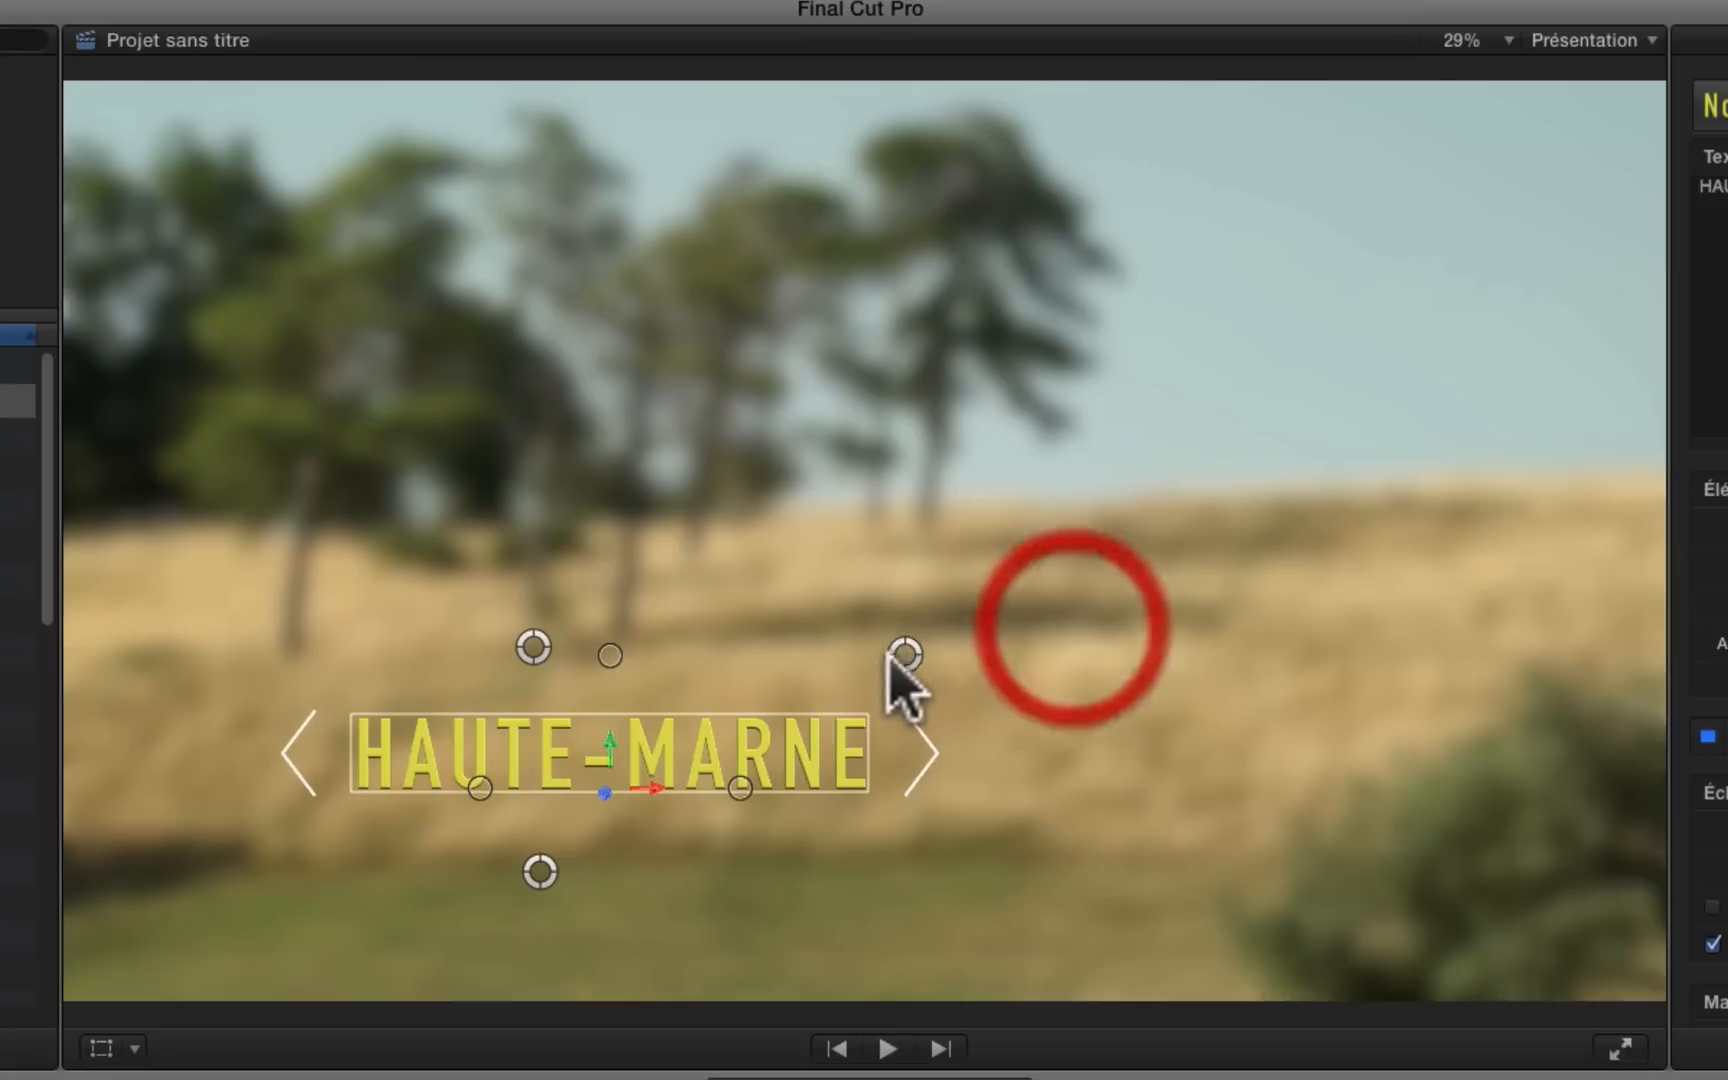
left_click_drag(533, 866, 530, 871)
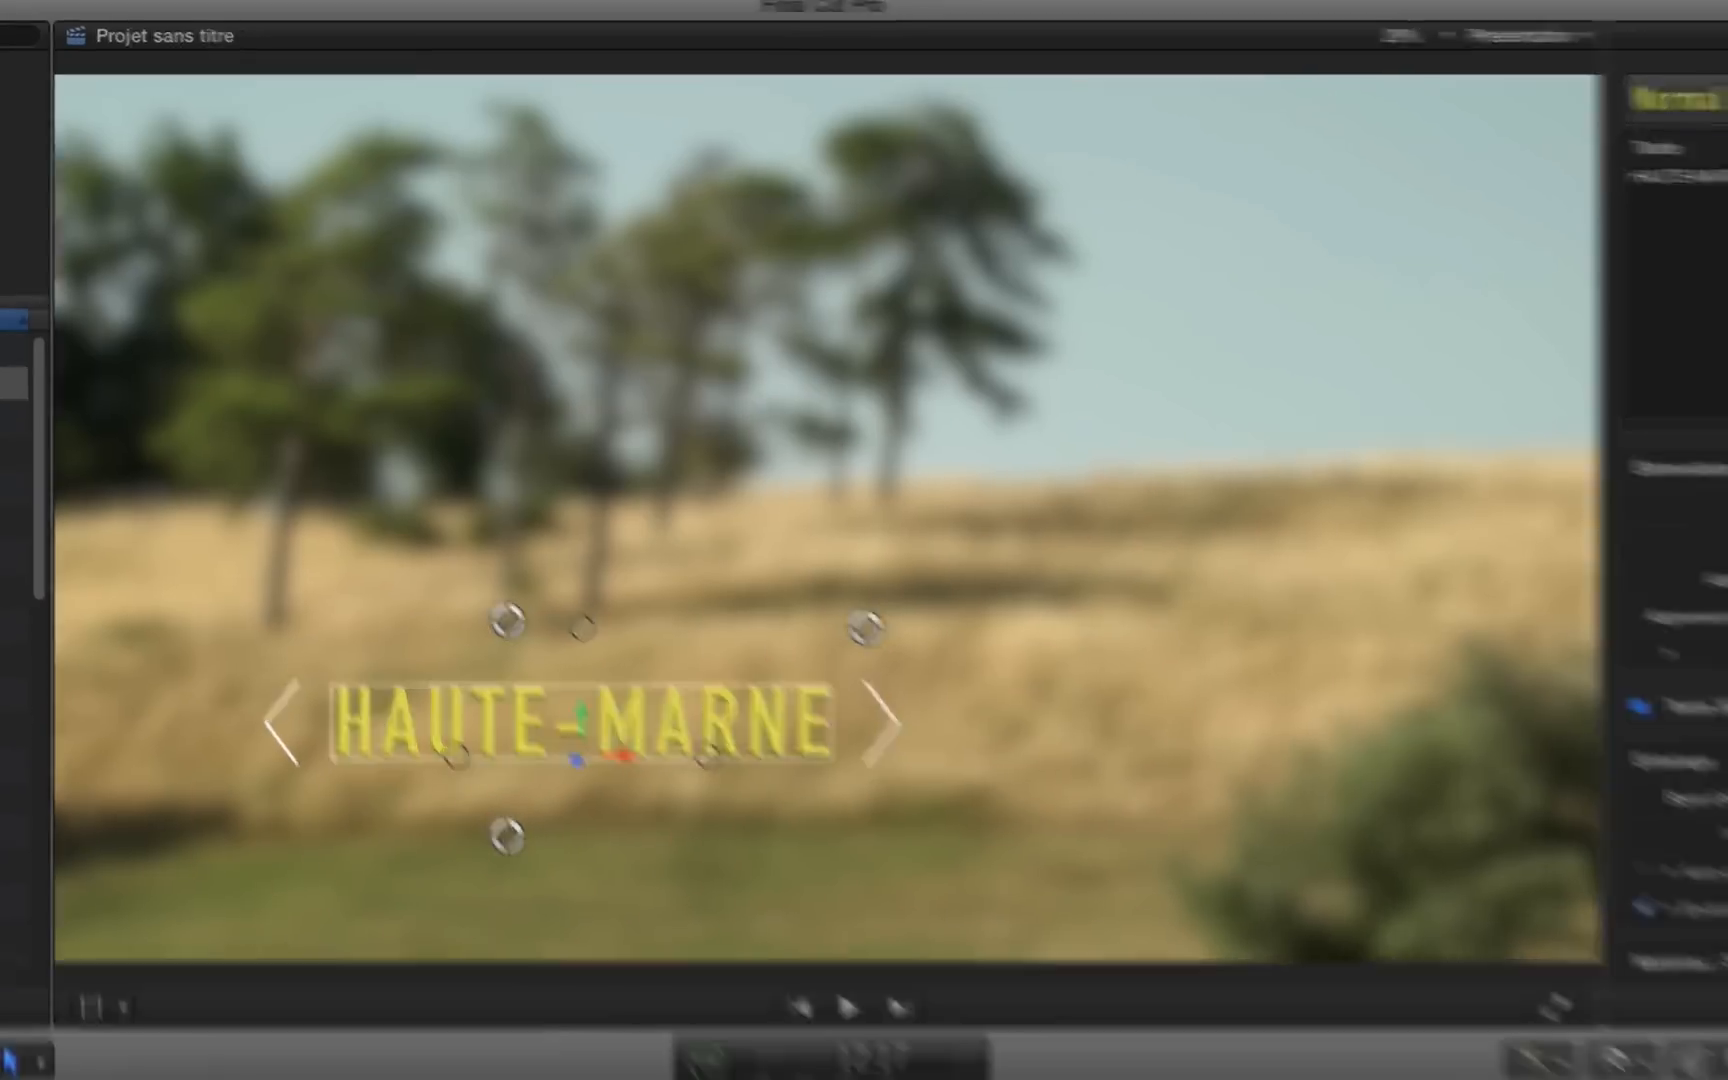
Step: Show the title's published parameters and preview the opening of the bracket animation, stopping at 10:20
left_click(1400, 14)
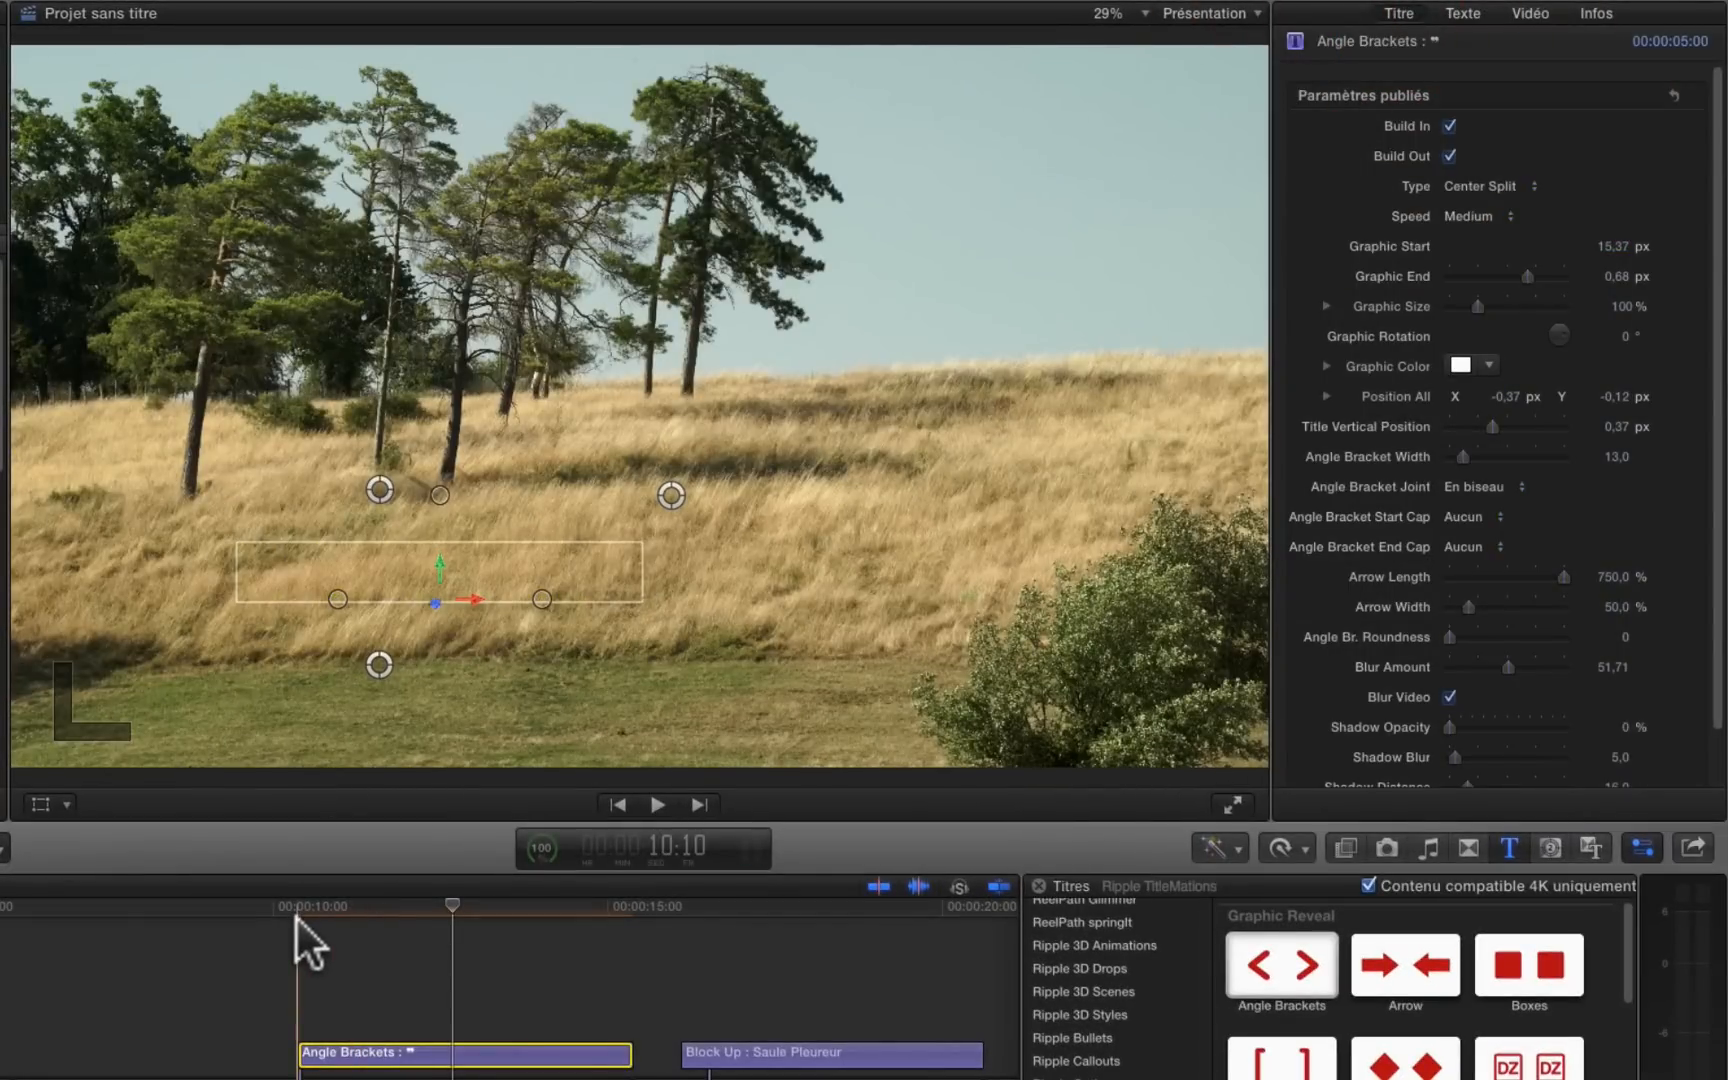
key("space")
key("space")
key("Left")
key("Left")
key("Left")
key("Left")
key("Left")
key("Left")
key("Left")
key("Left")
key("Left")
key("Left")
key("Left")
key("Left")
key("Left")
key("Left")
key("Left")
key("Left")
key("Left")
key("Left")
key("Left")
key("Left")
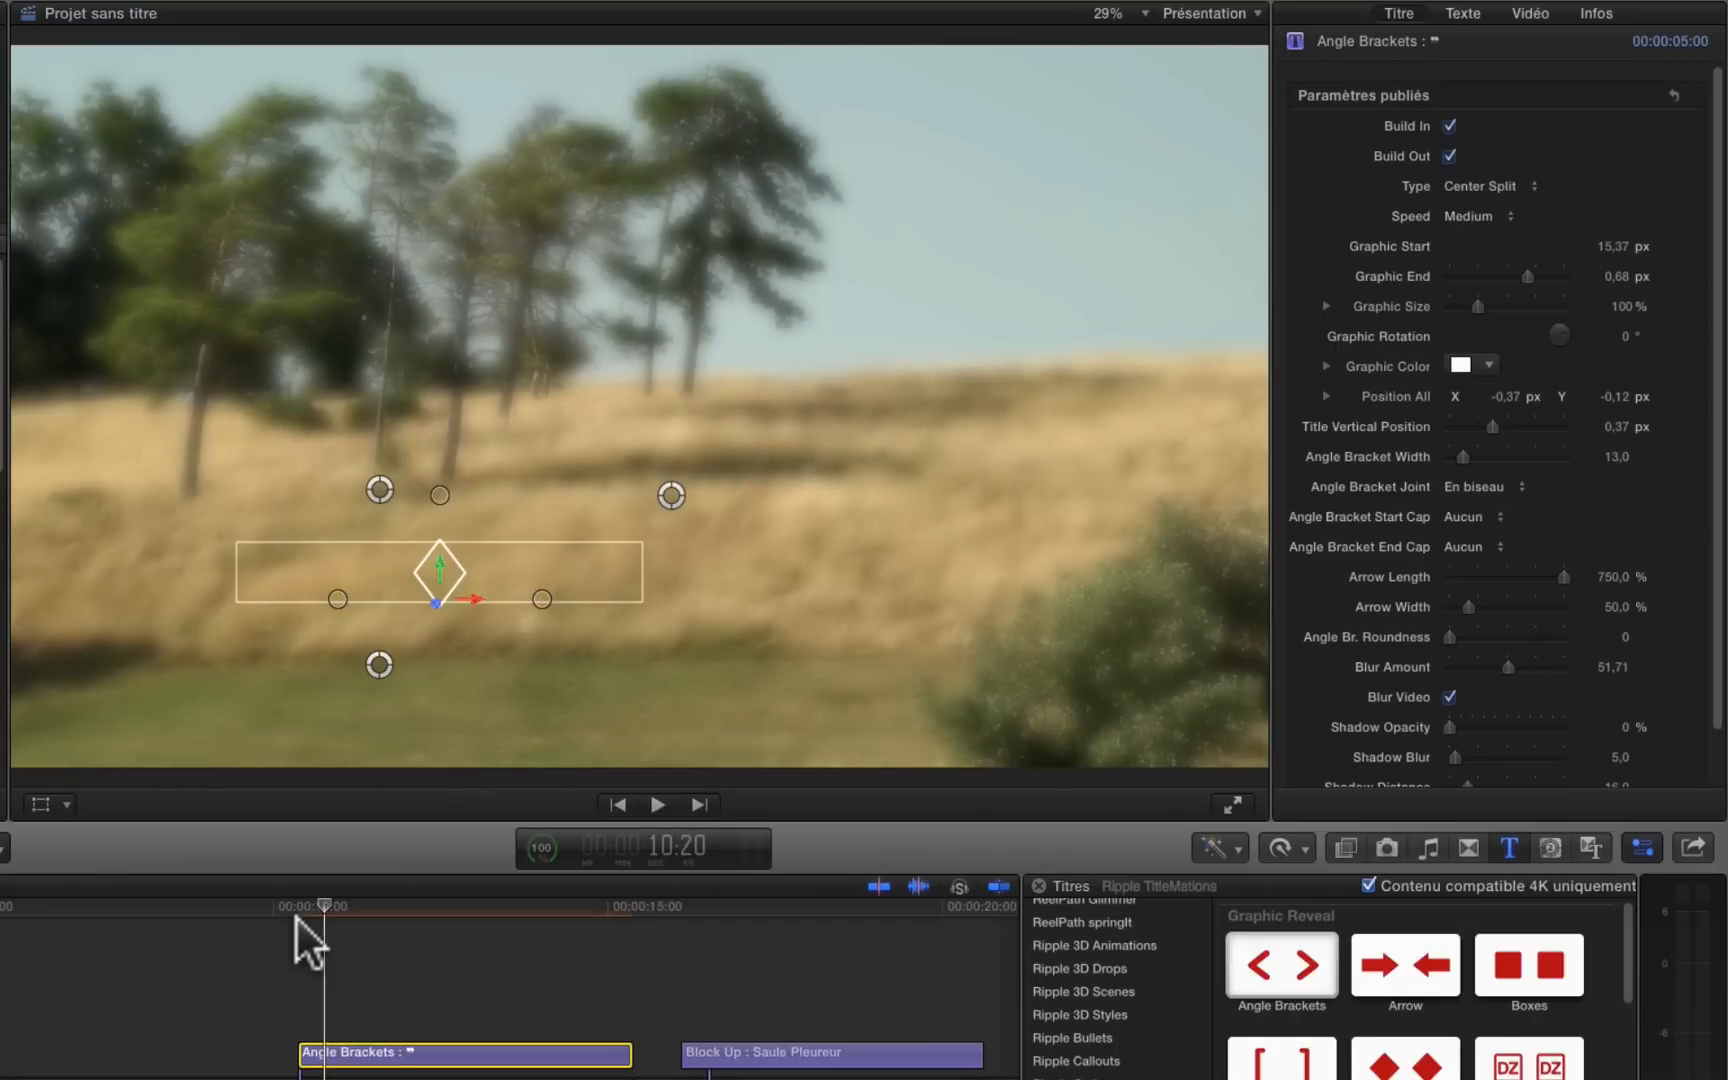
Step: Try the Slide Right and Slide Left animation types at different points of the title, and set the type back to Center Split
left_click(1484, 184)
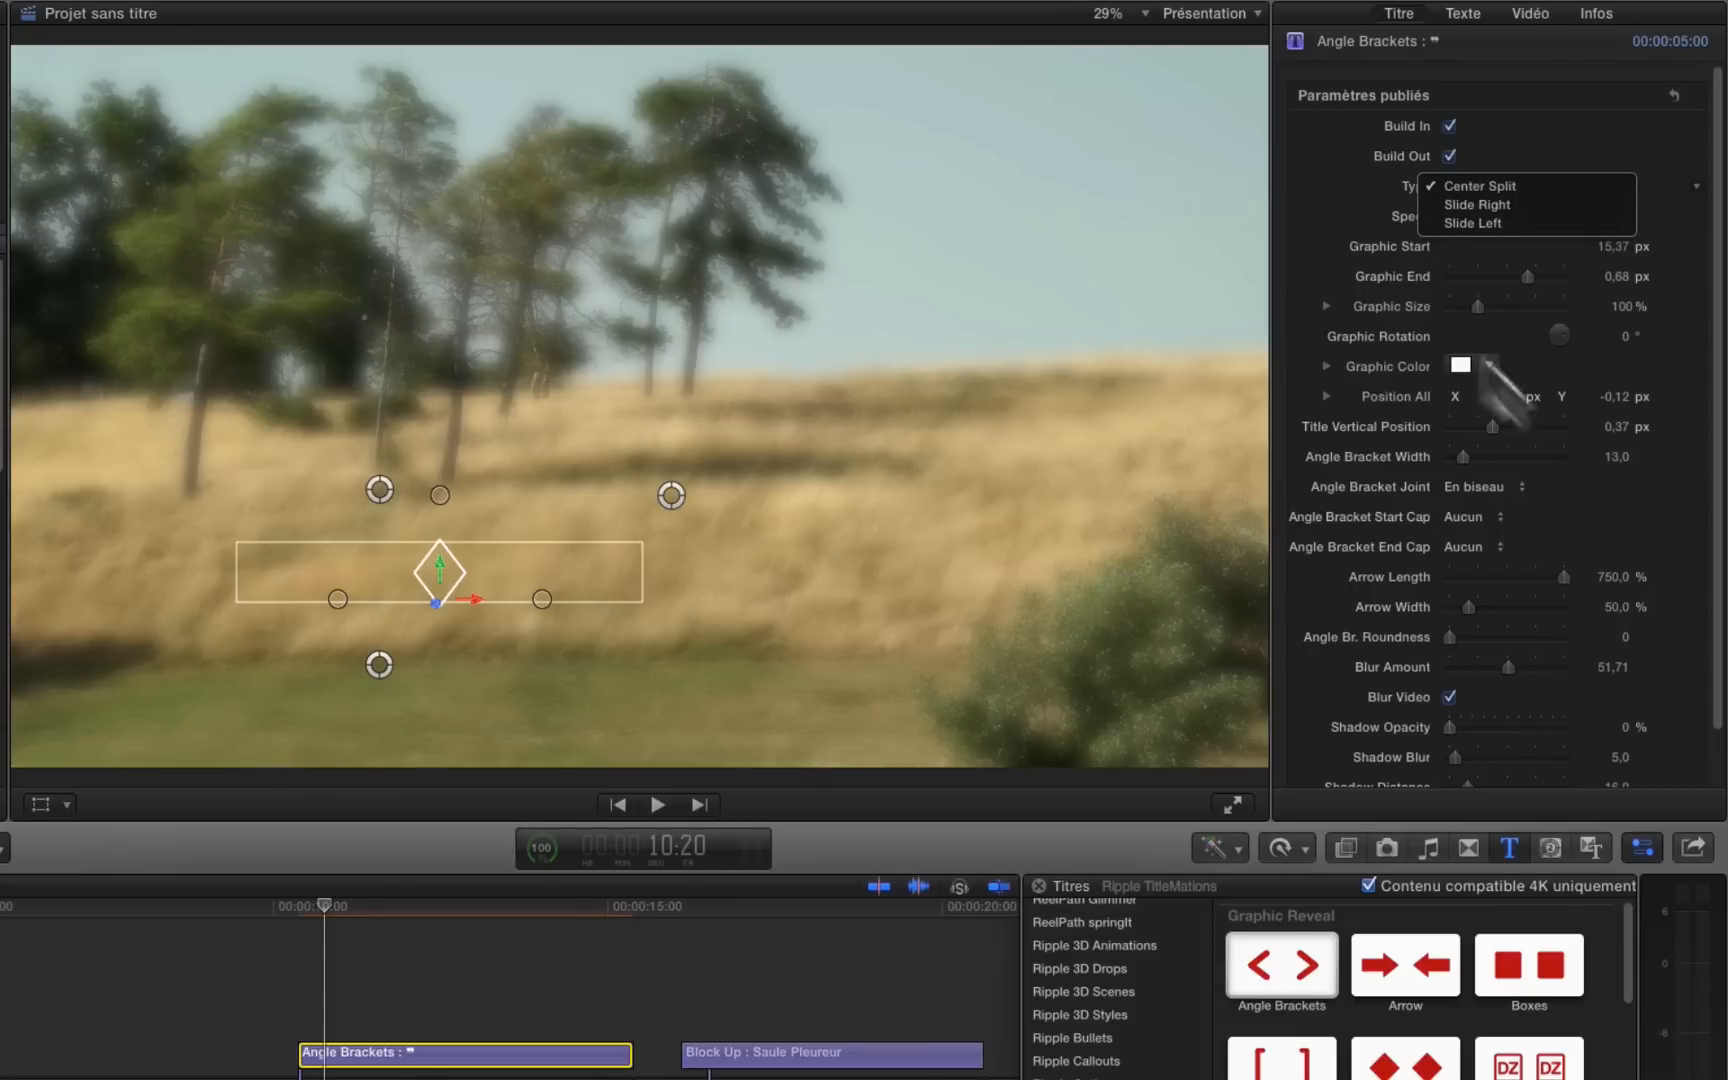
left_click(1488, 205)
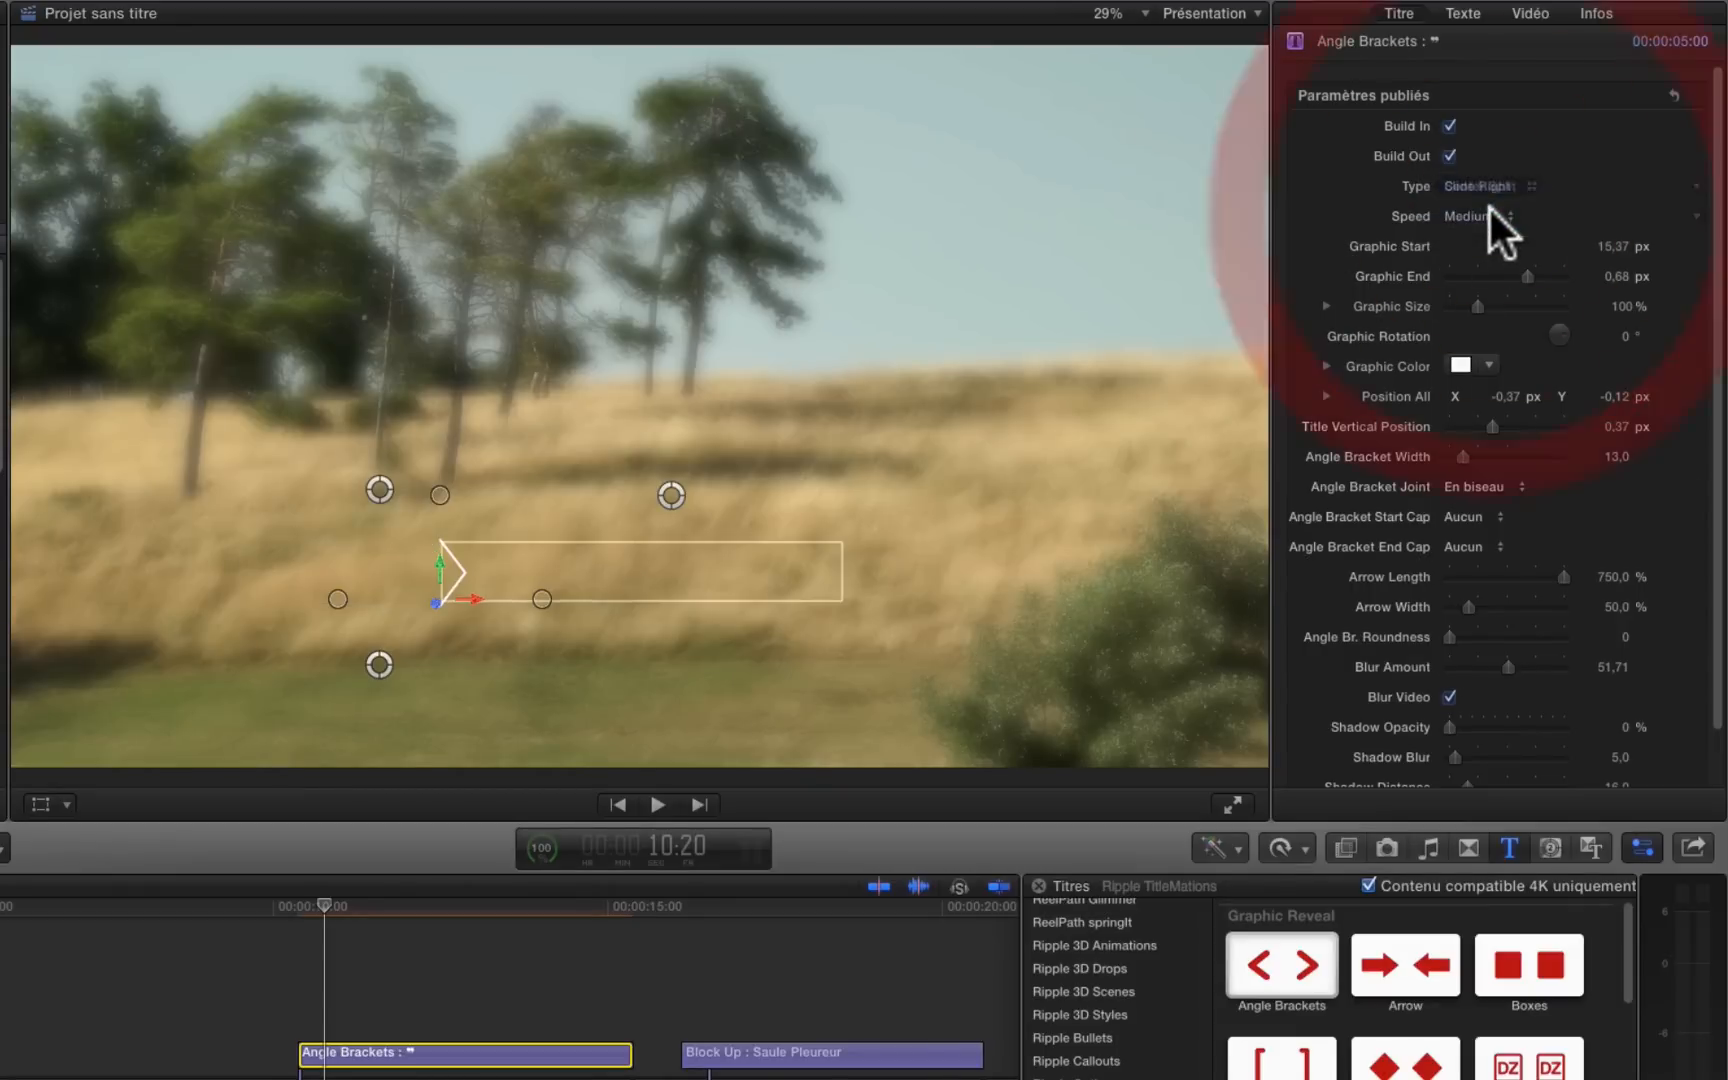
left_click(1486, 186)
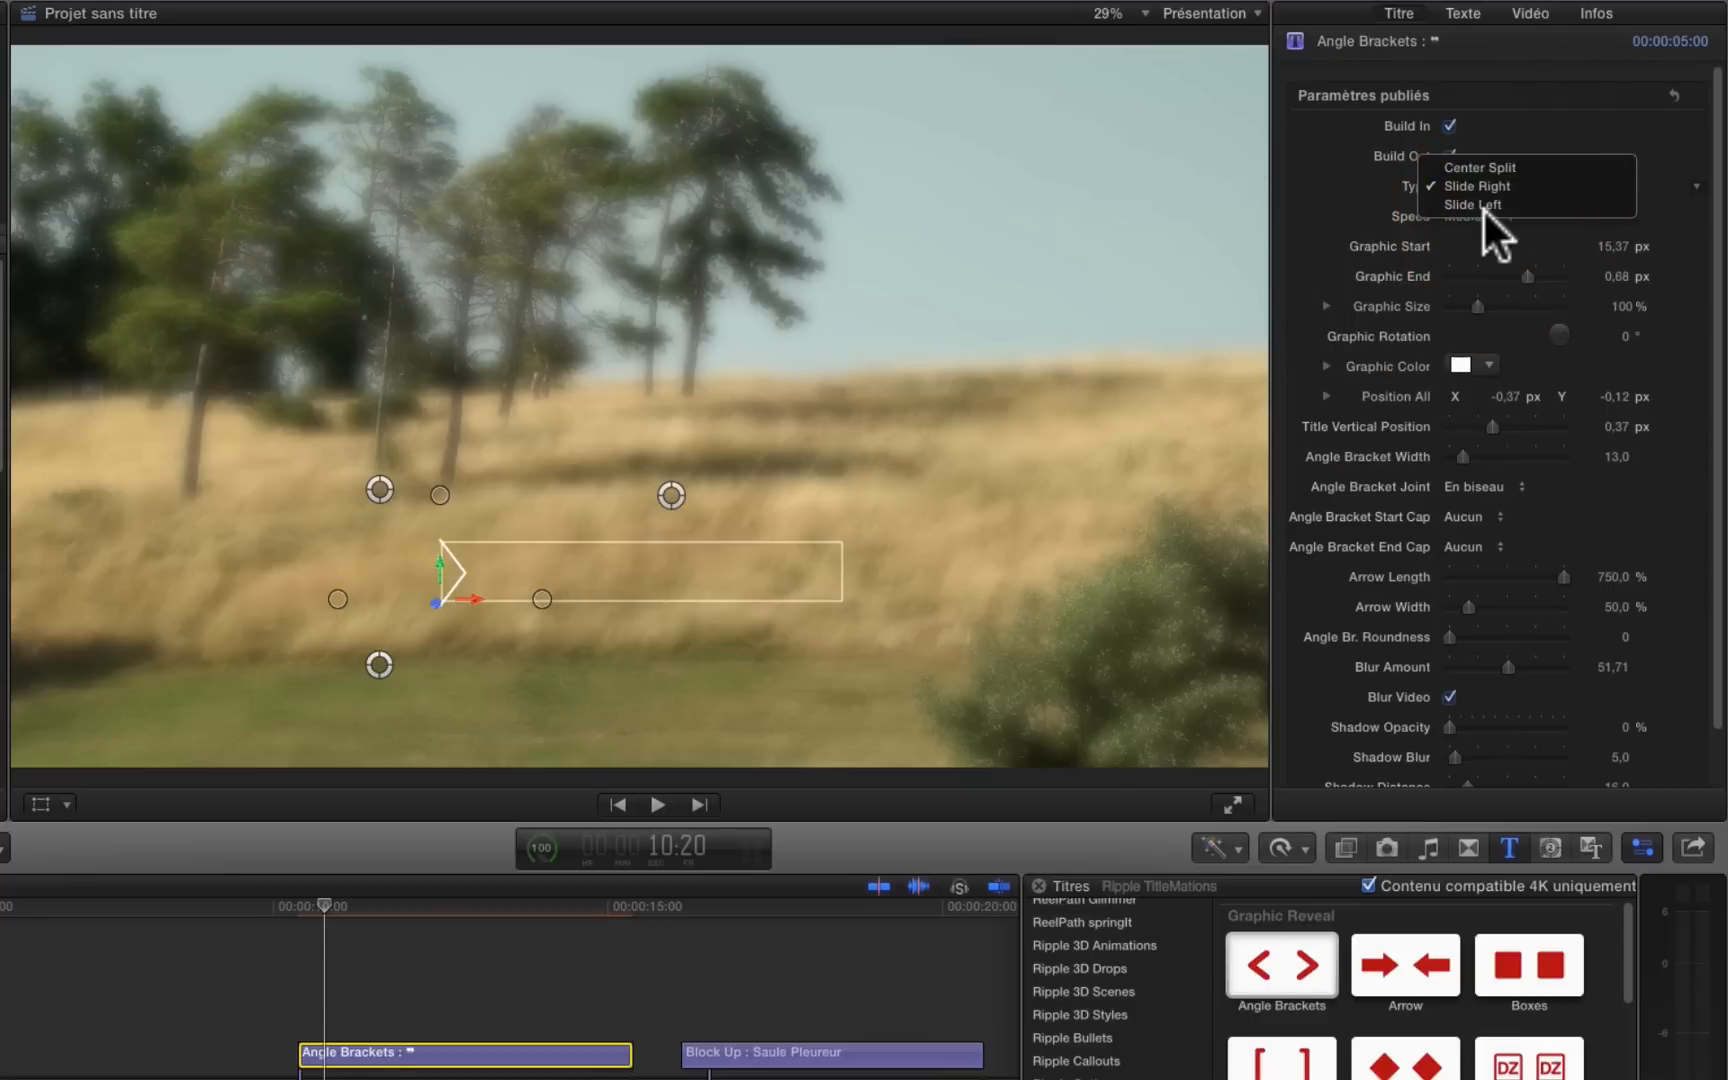
left_click(1482, 205)
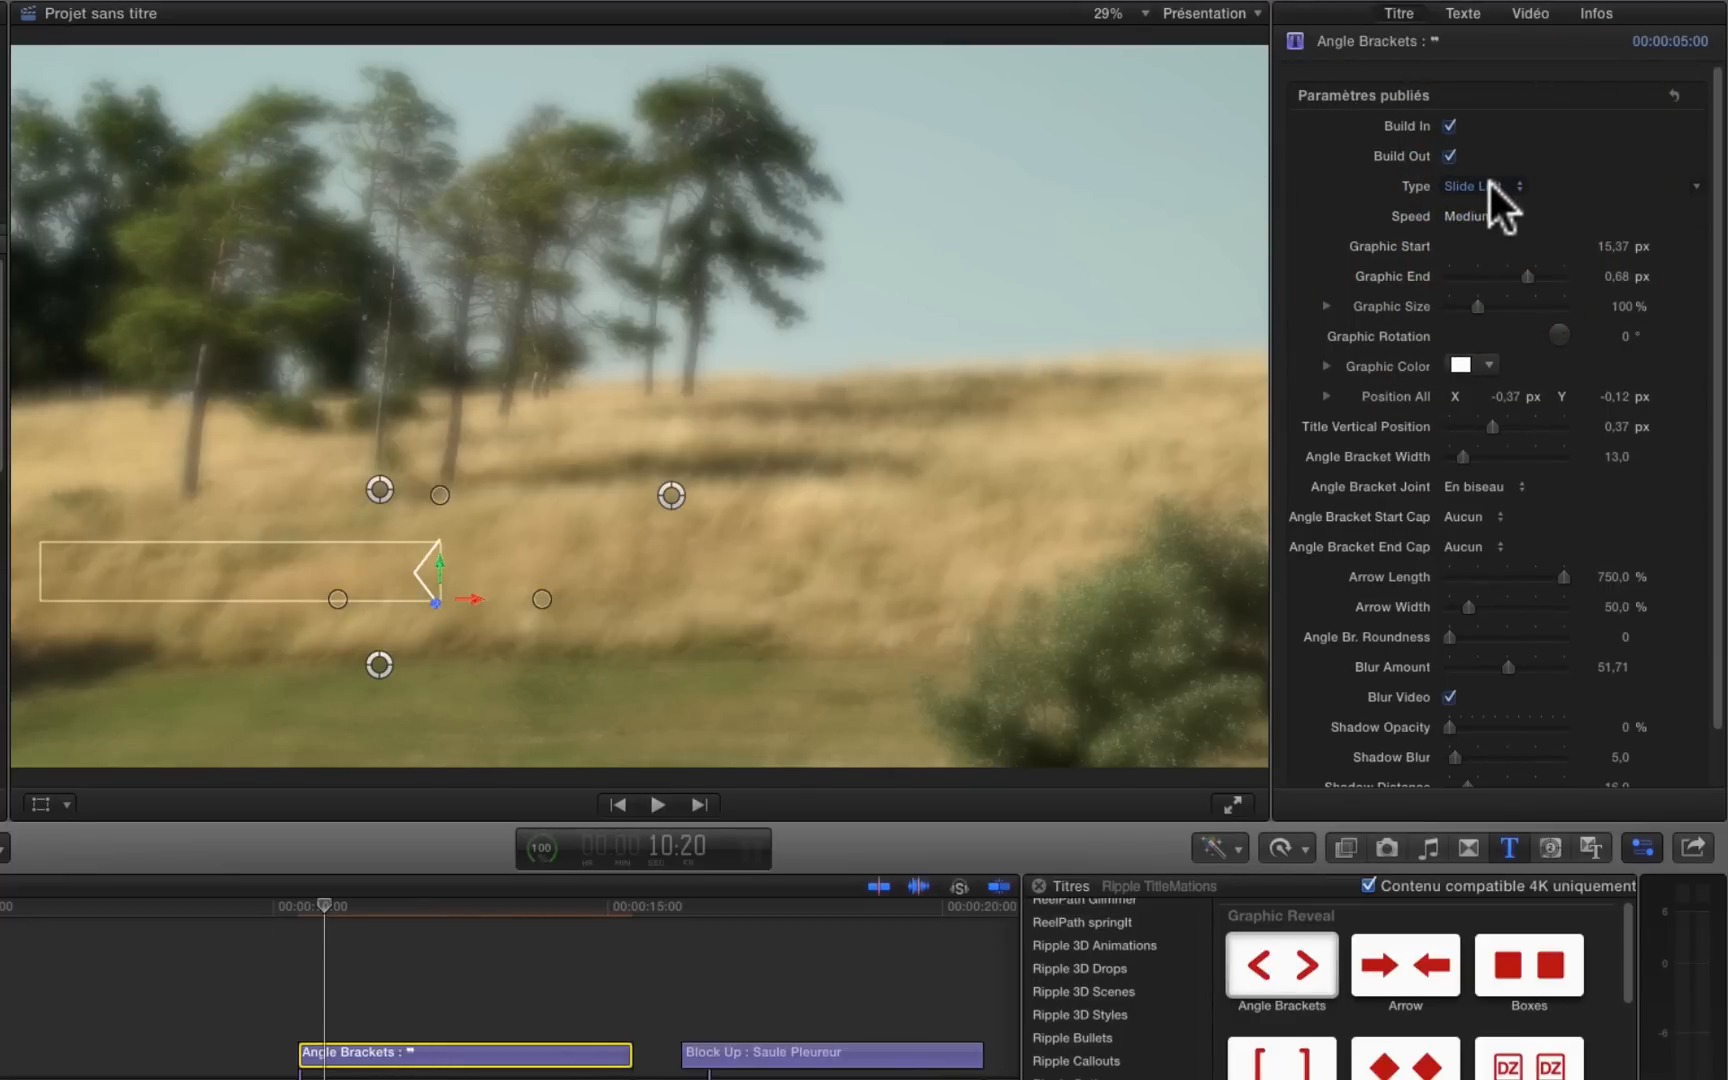
left_click(1488, 180)
left_click(1490, 163)
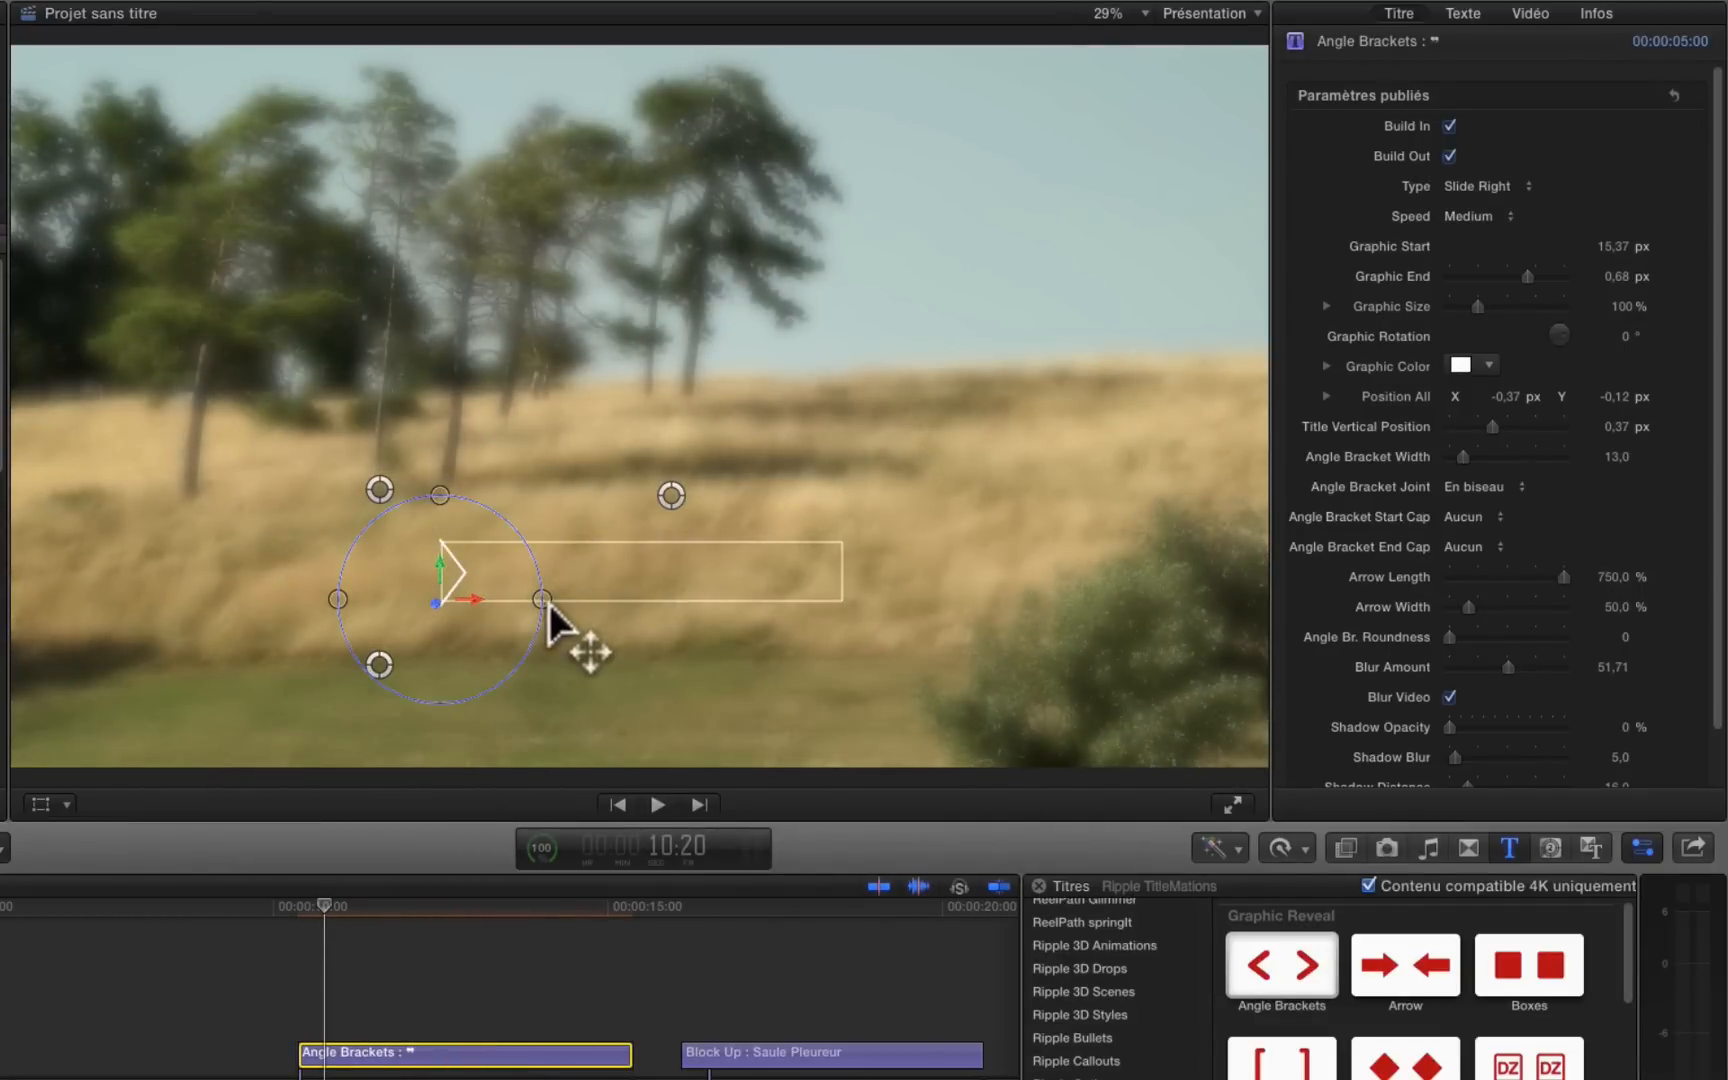
left_click_drag(347, 908, 490, 914)
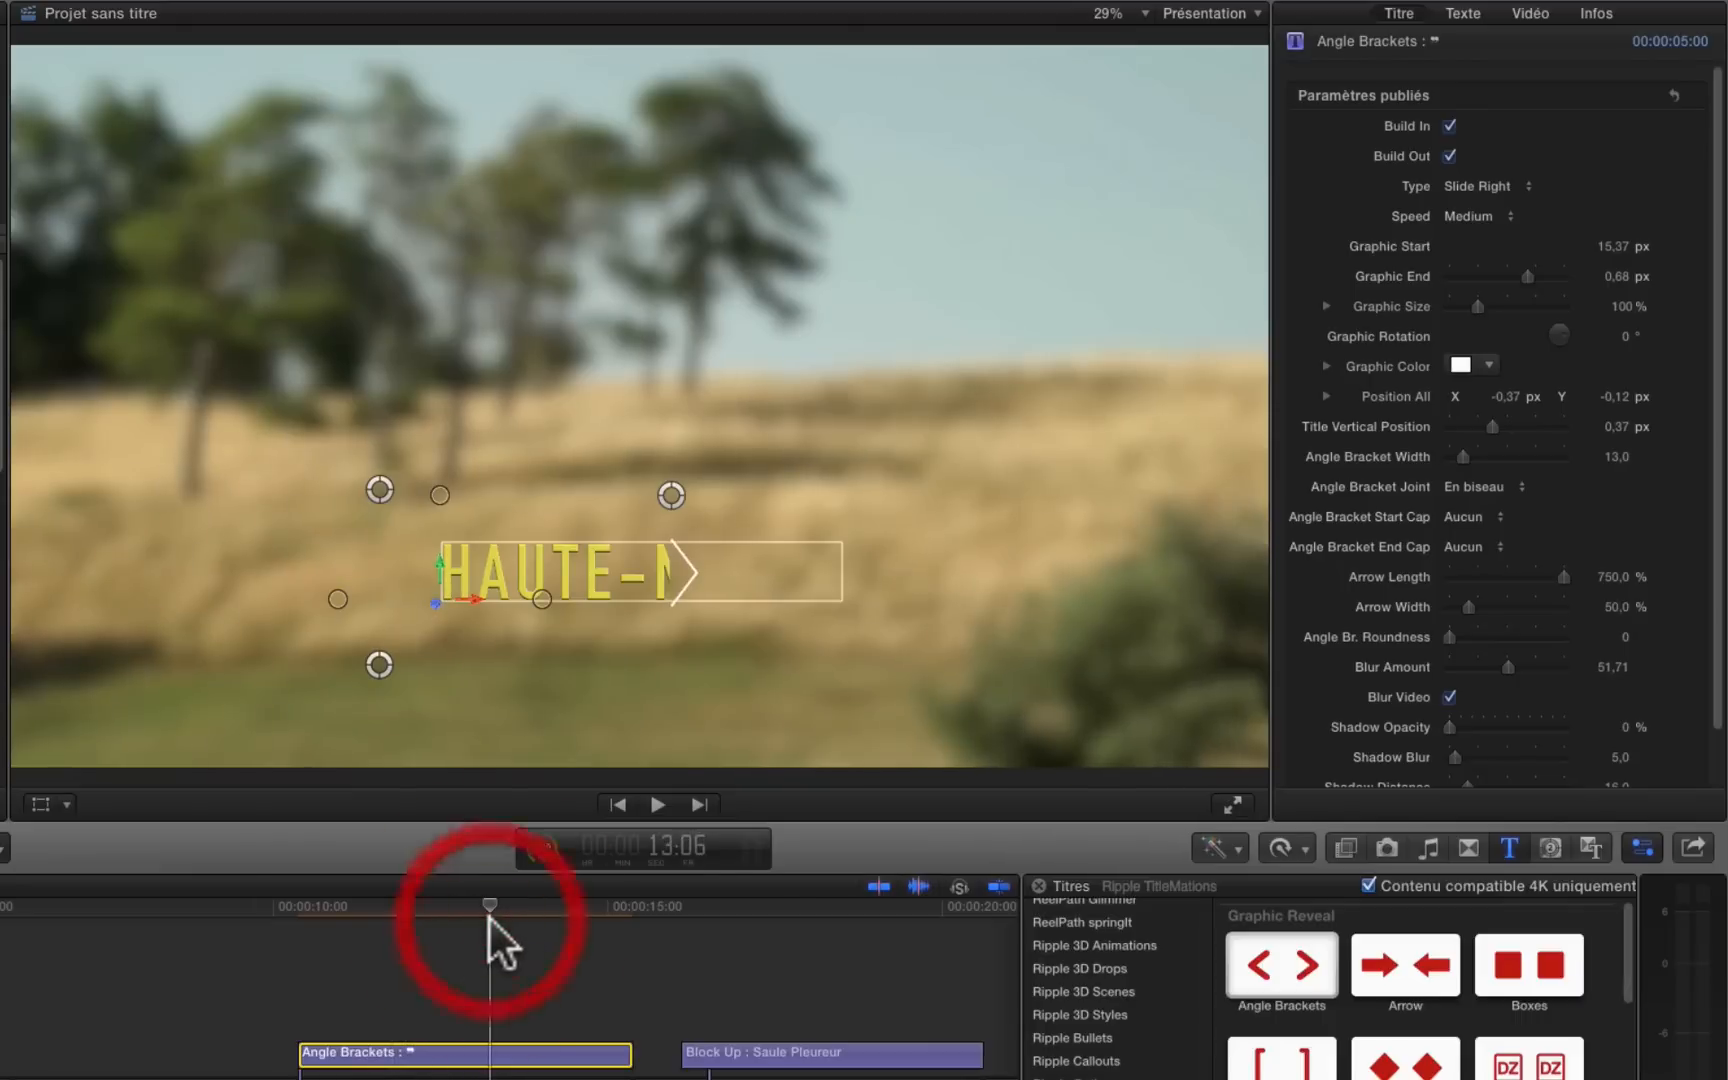
left_click(1494, 182)
left_click(1494, 168)
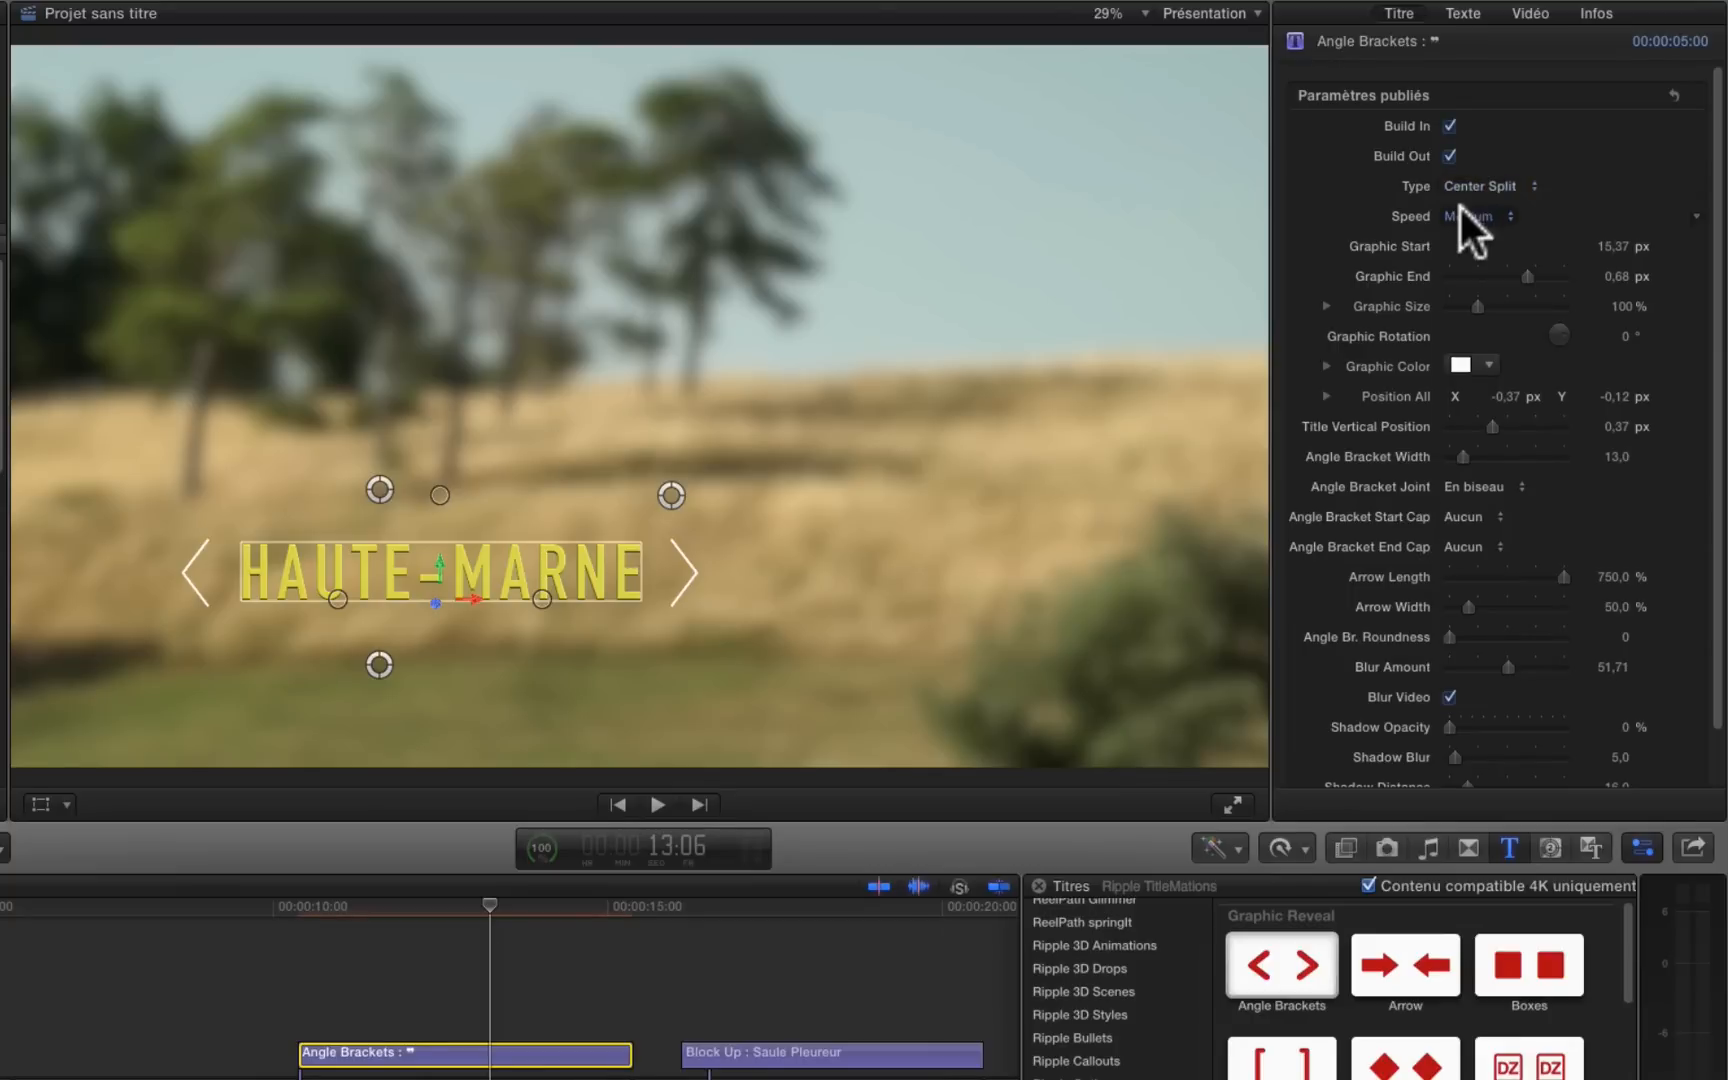
Step: Check the title's speed options and step through the opening of the bracket animation to 10:17
left_click(1460, 205)
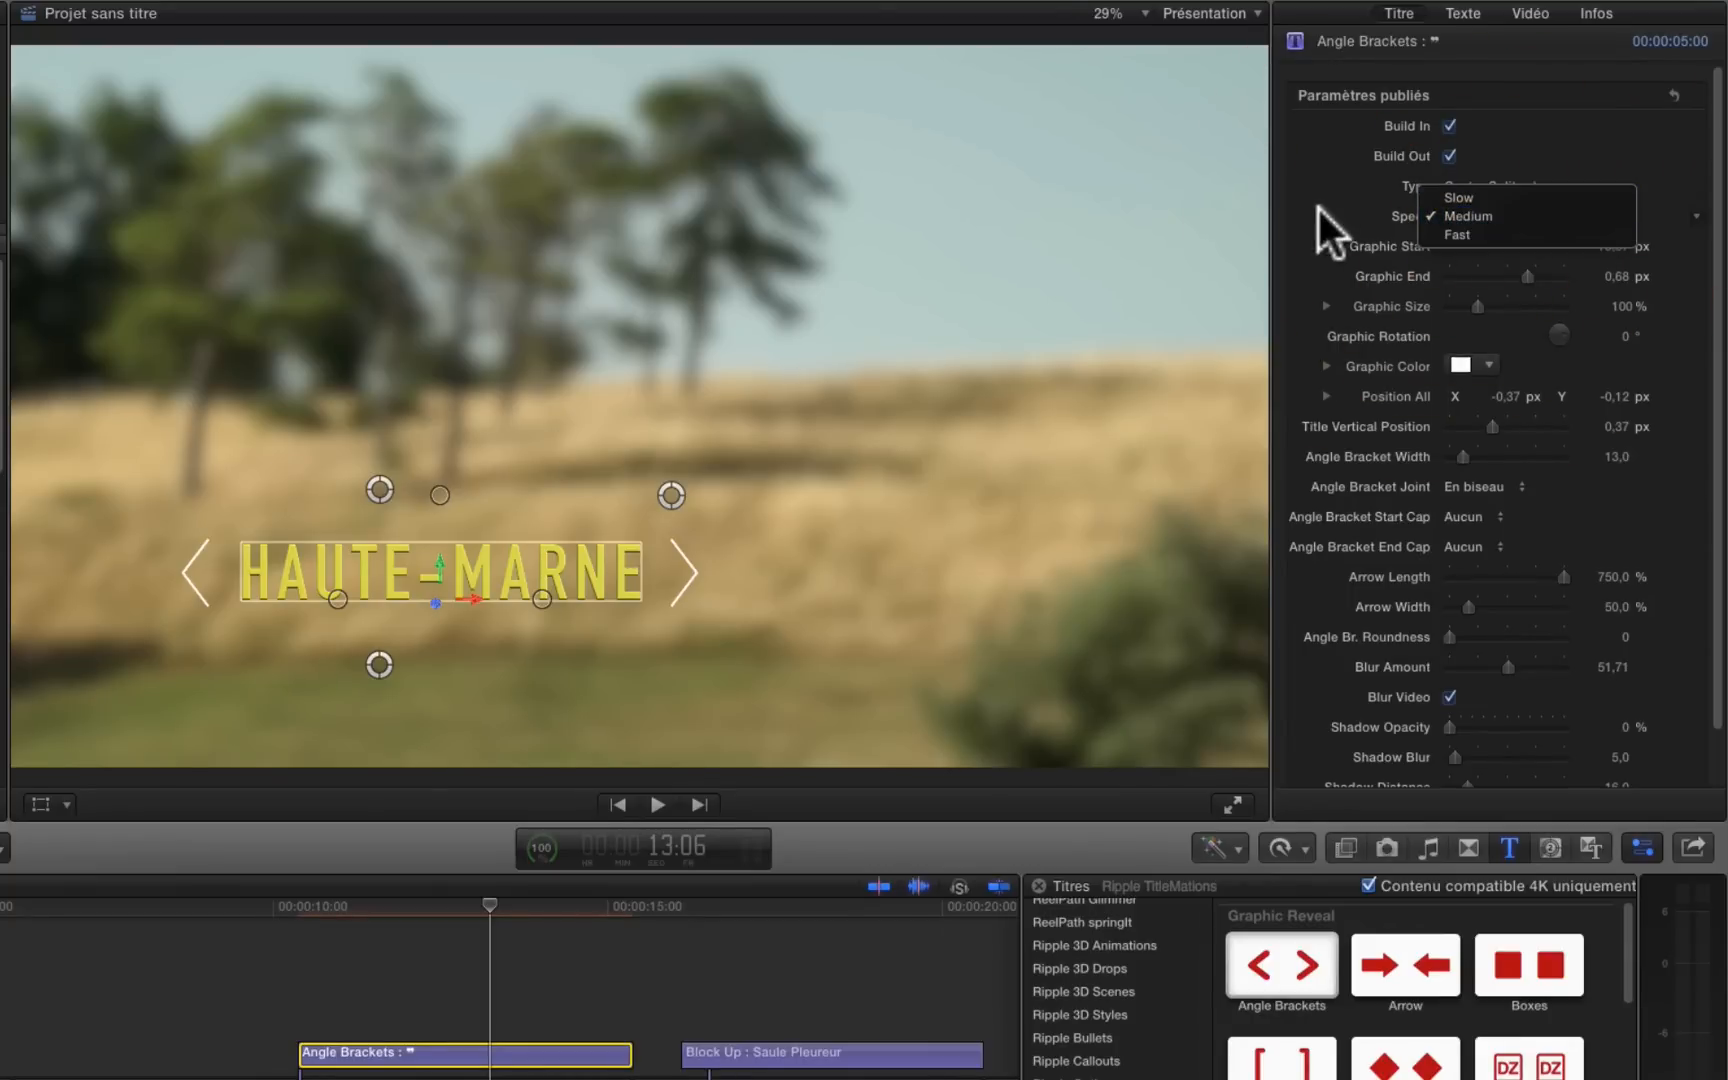
left_click(297, 912)
left_click_drag(350, 917, 398, 922)
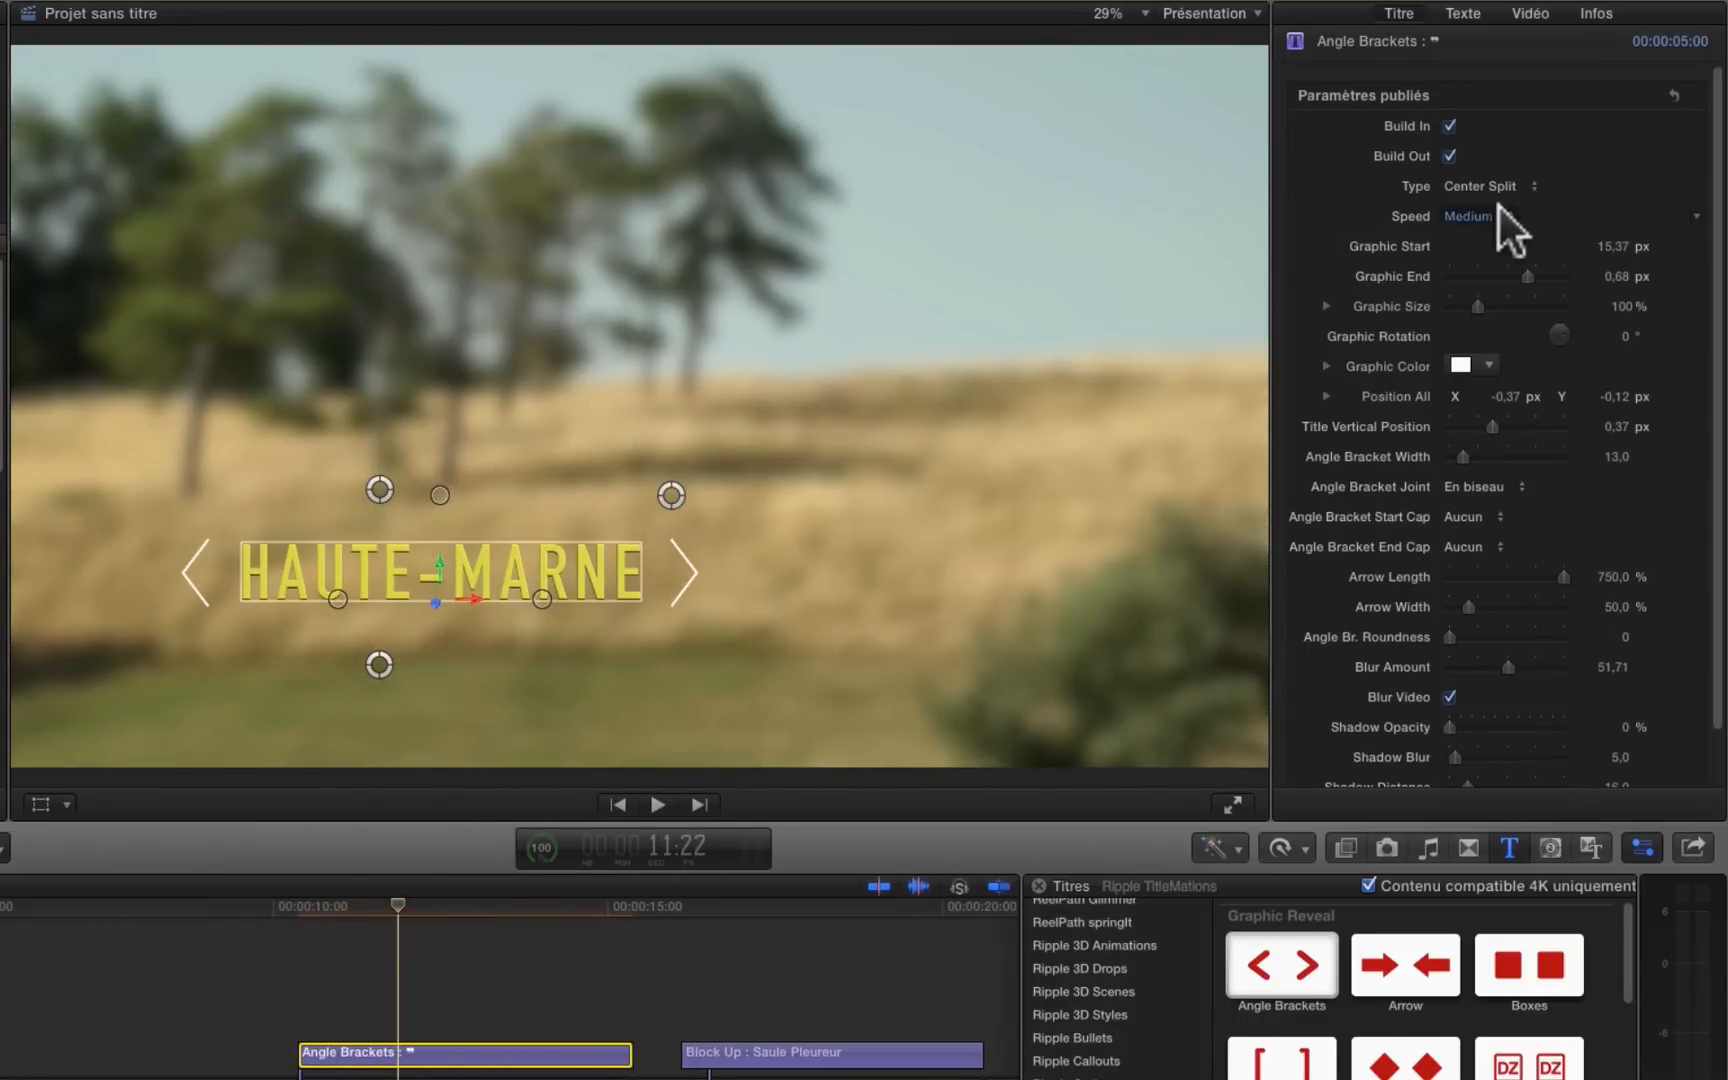
key("j")
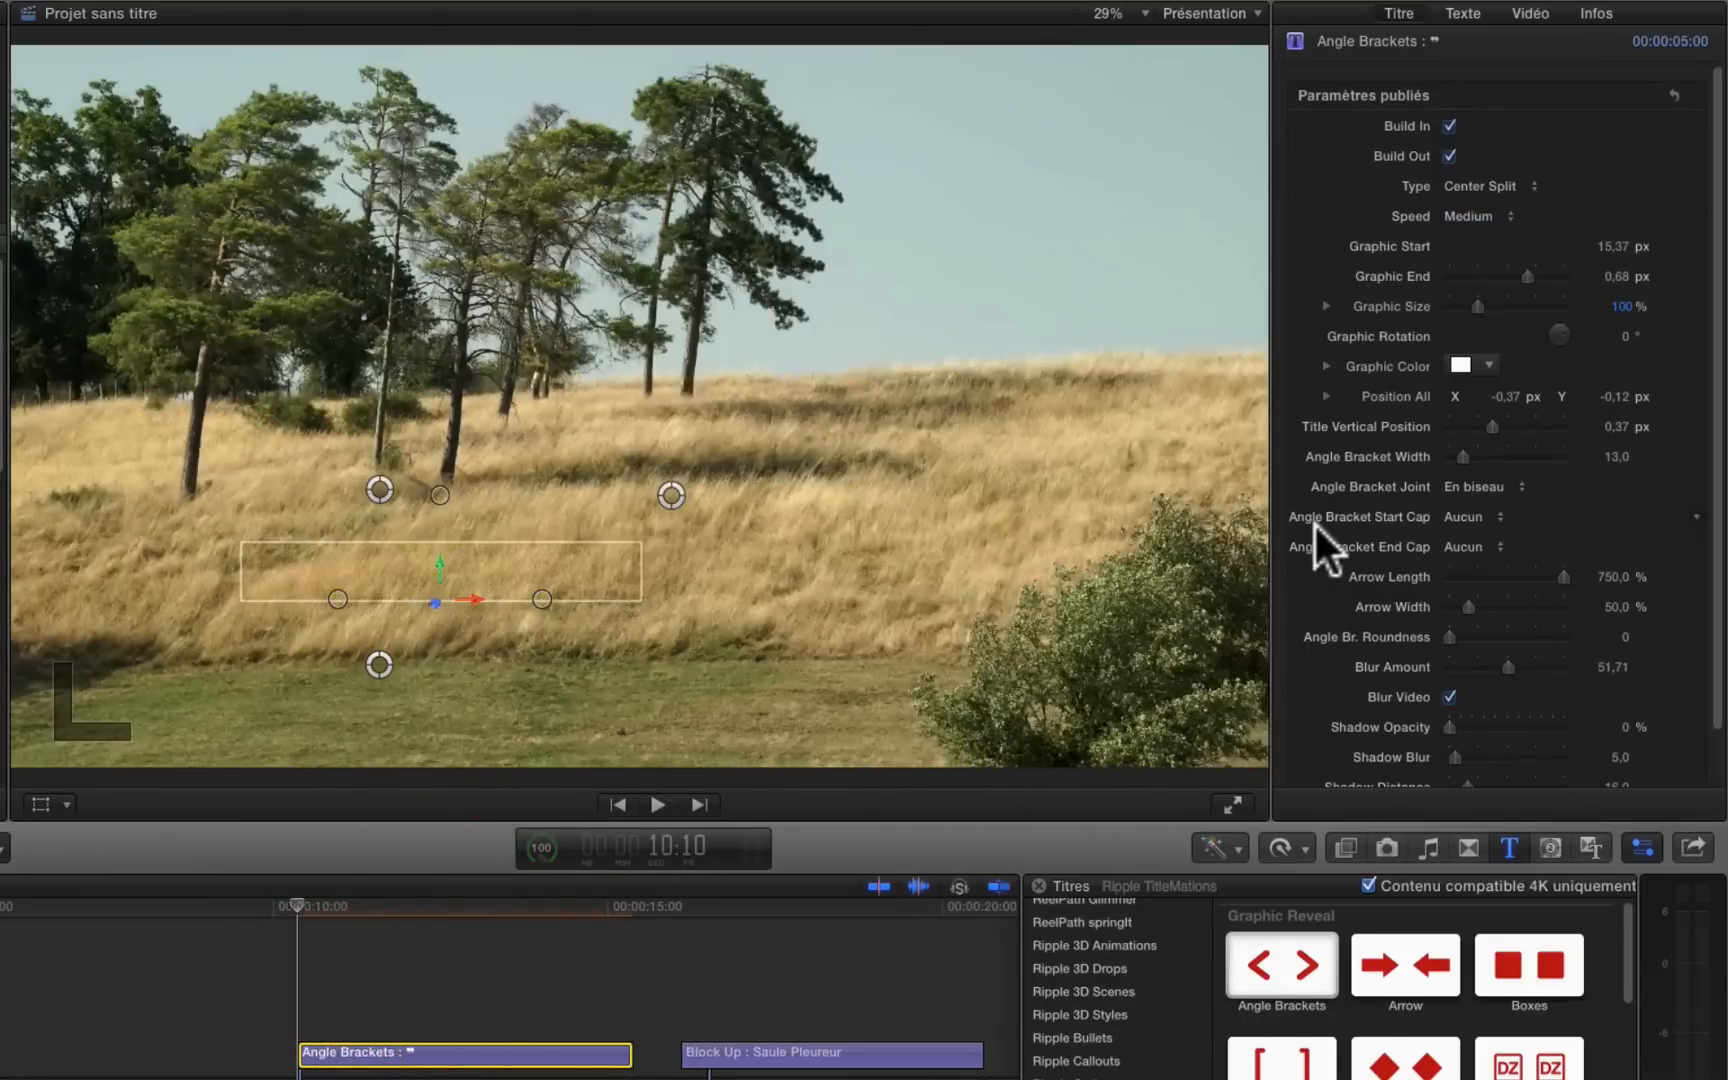
key("Right")
key("Right")
key("Right")
key("Right")
key("Right")
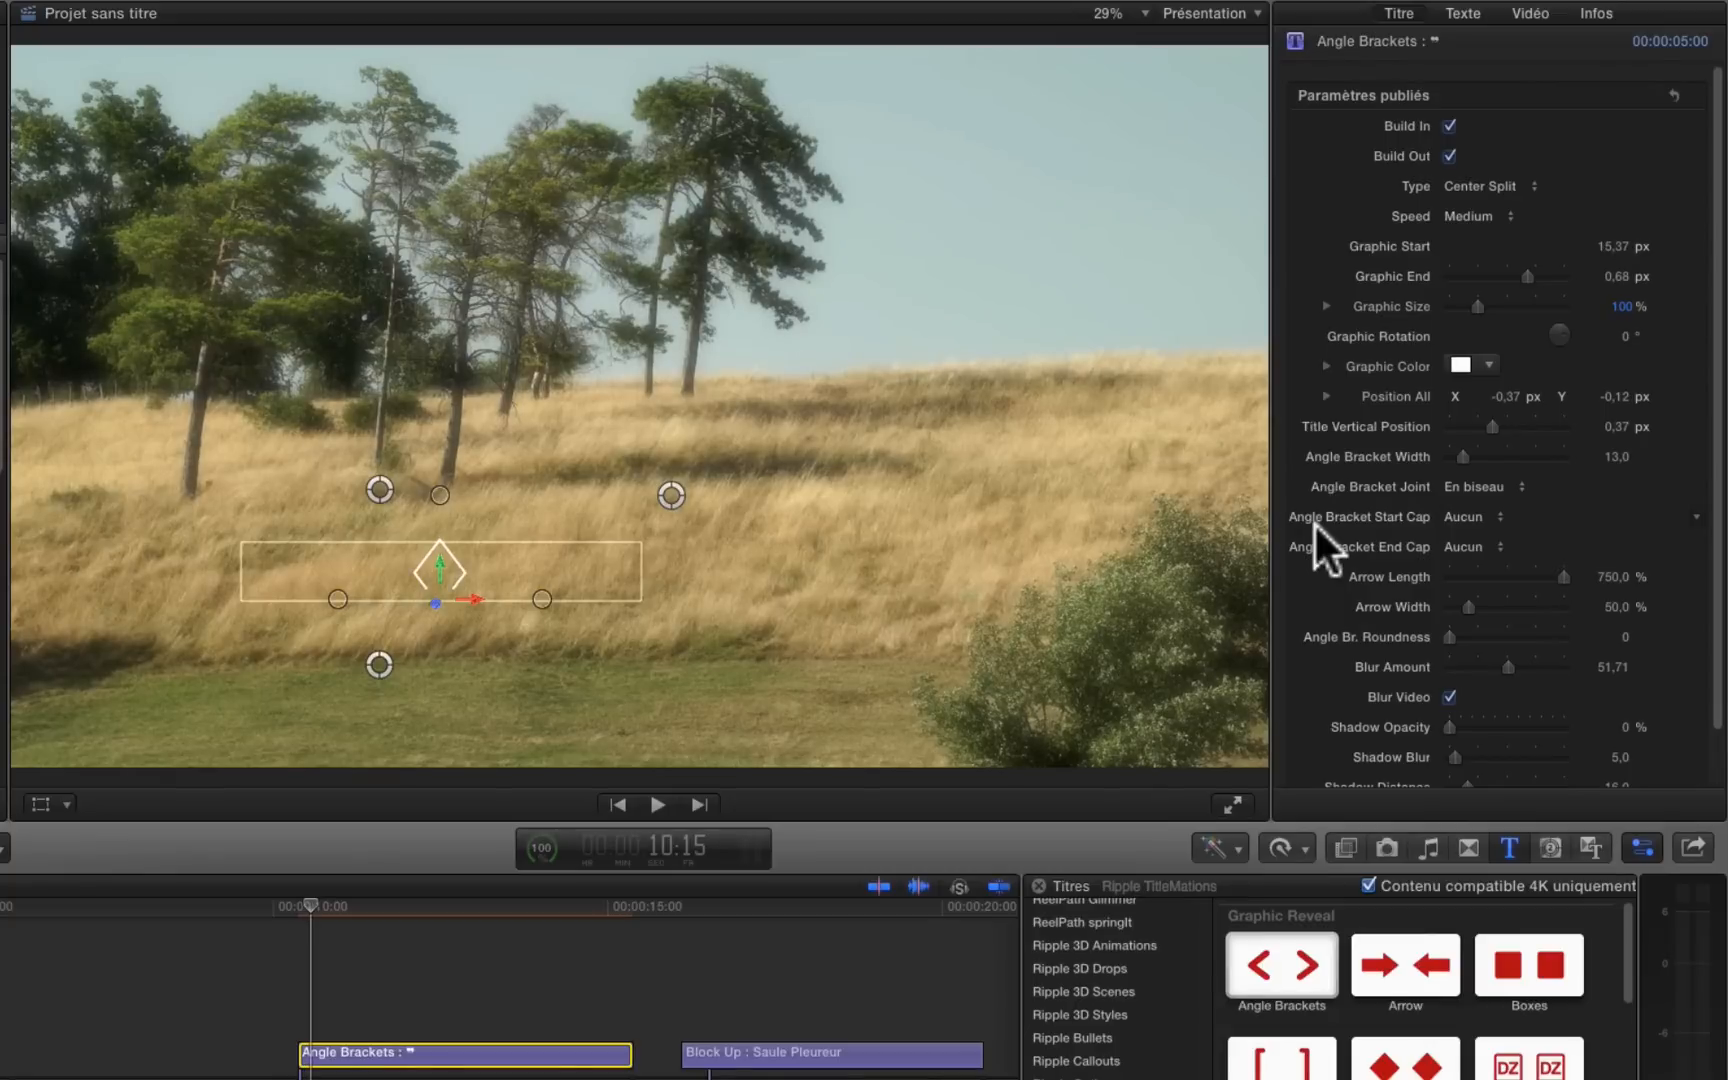
key("Right")
key("Right")
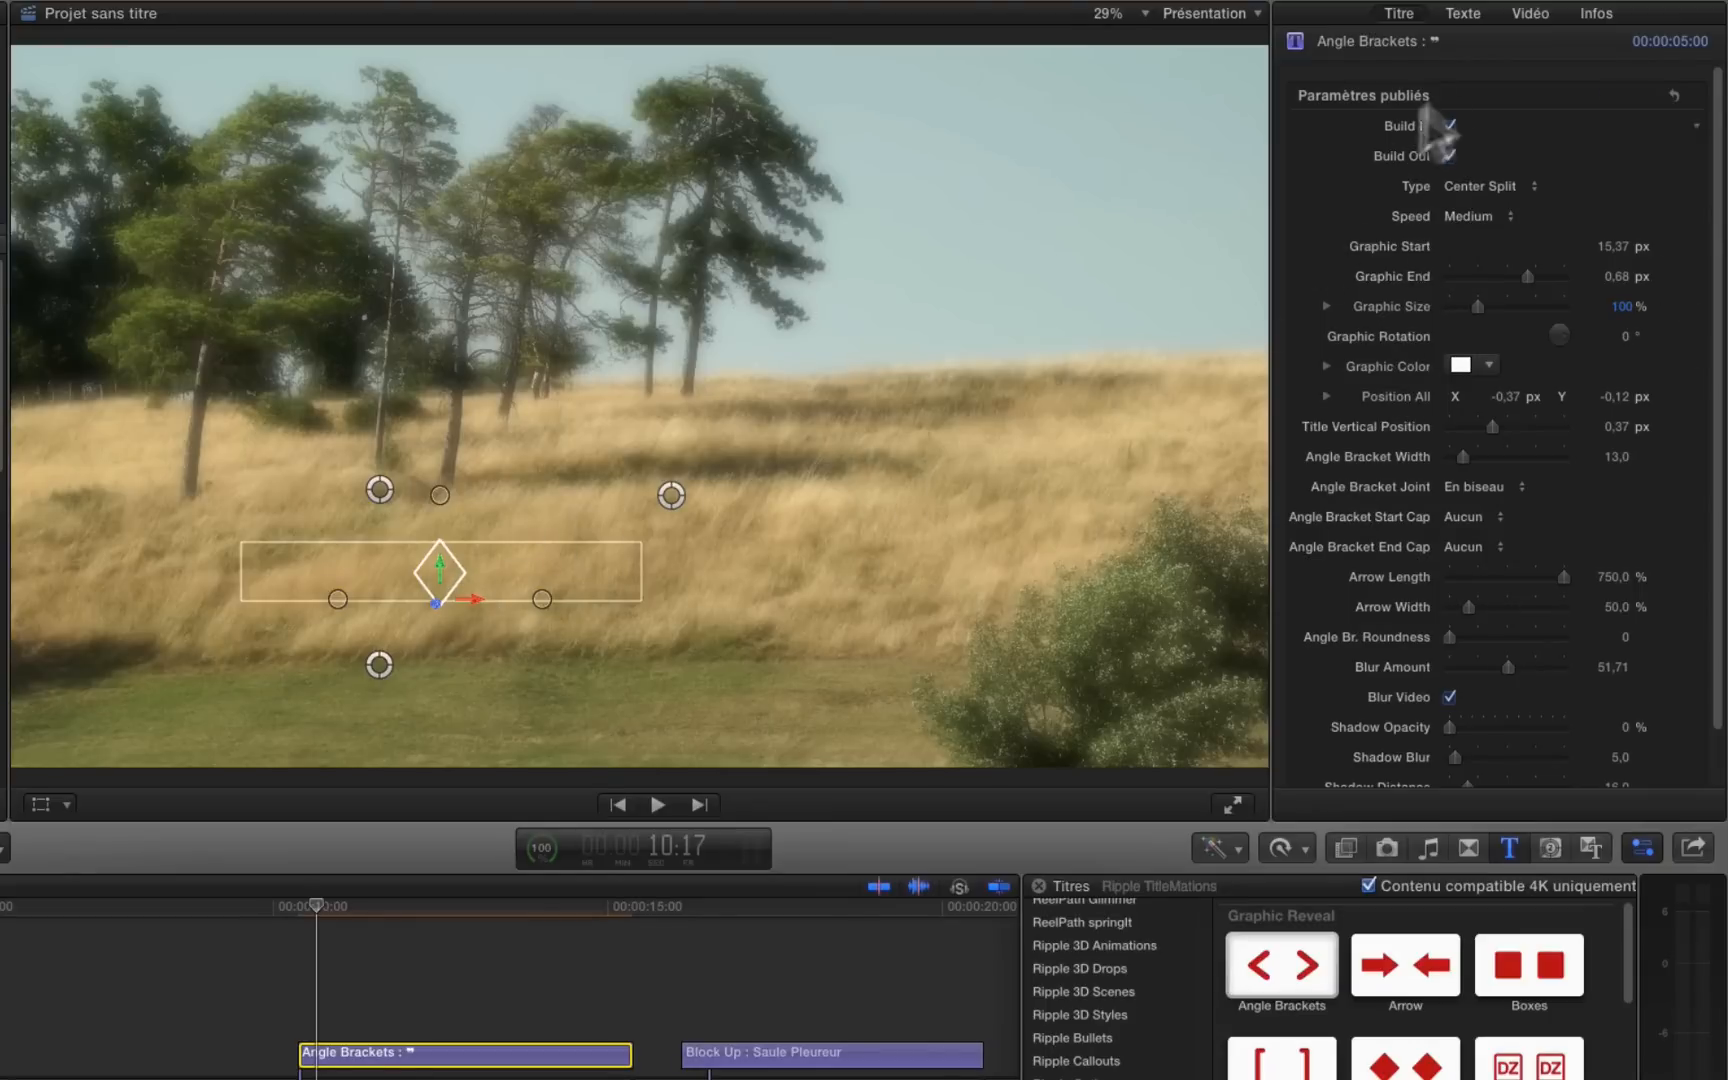
Step: Turn off 3D text for the HAUTE-MARNE title
left_click(1465, 10)
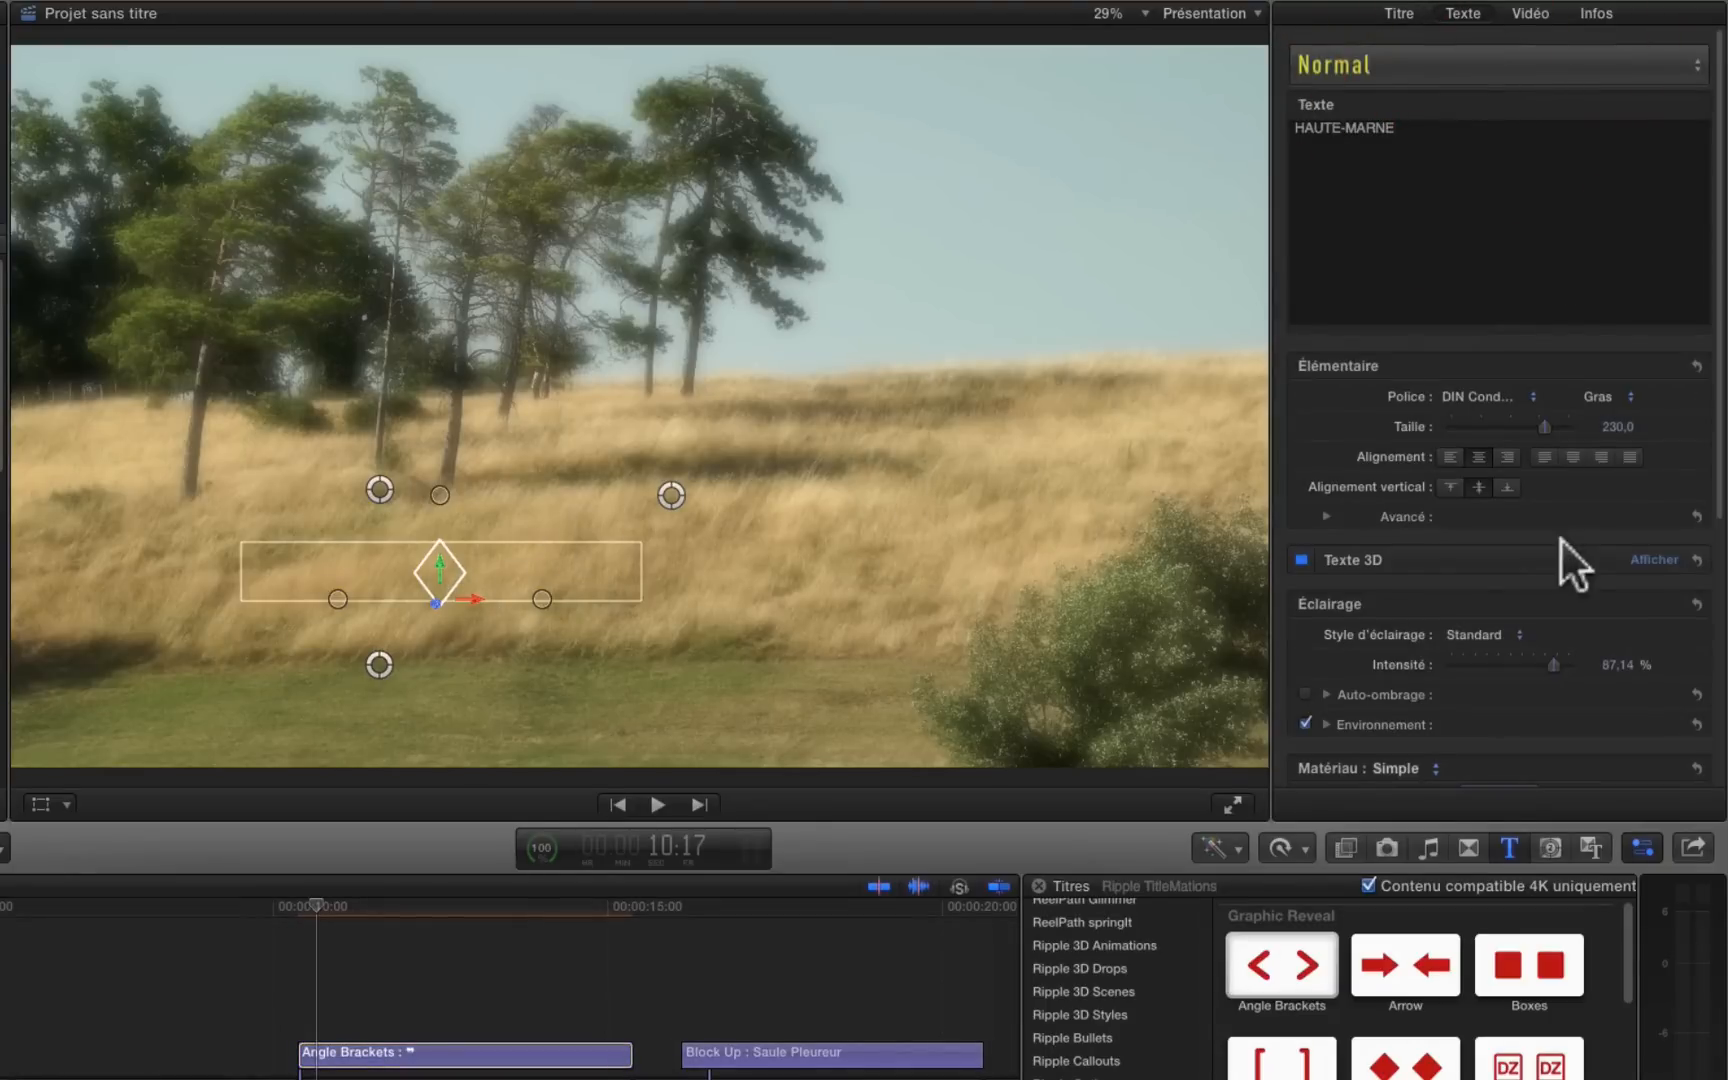
left_click(1301, 559)
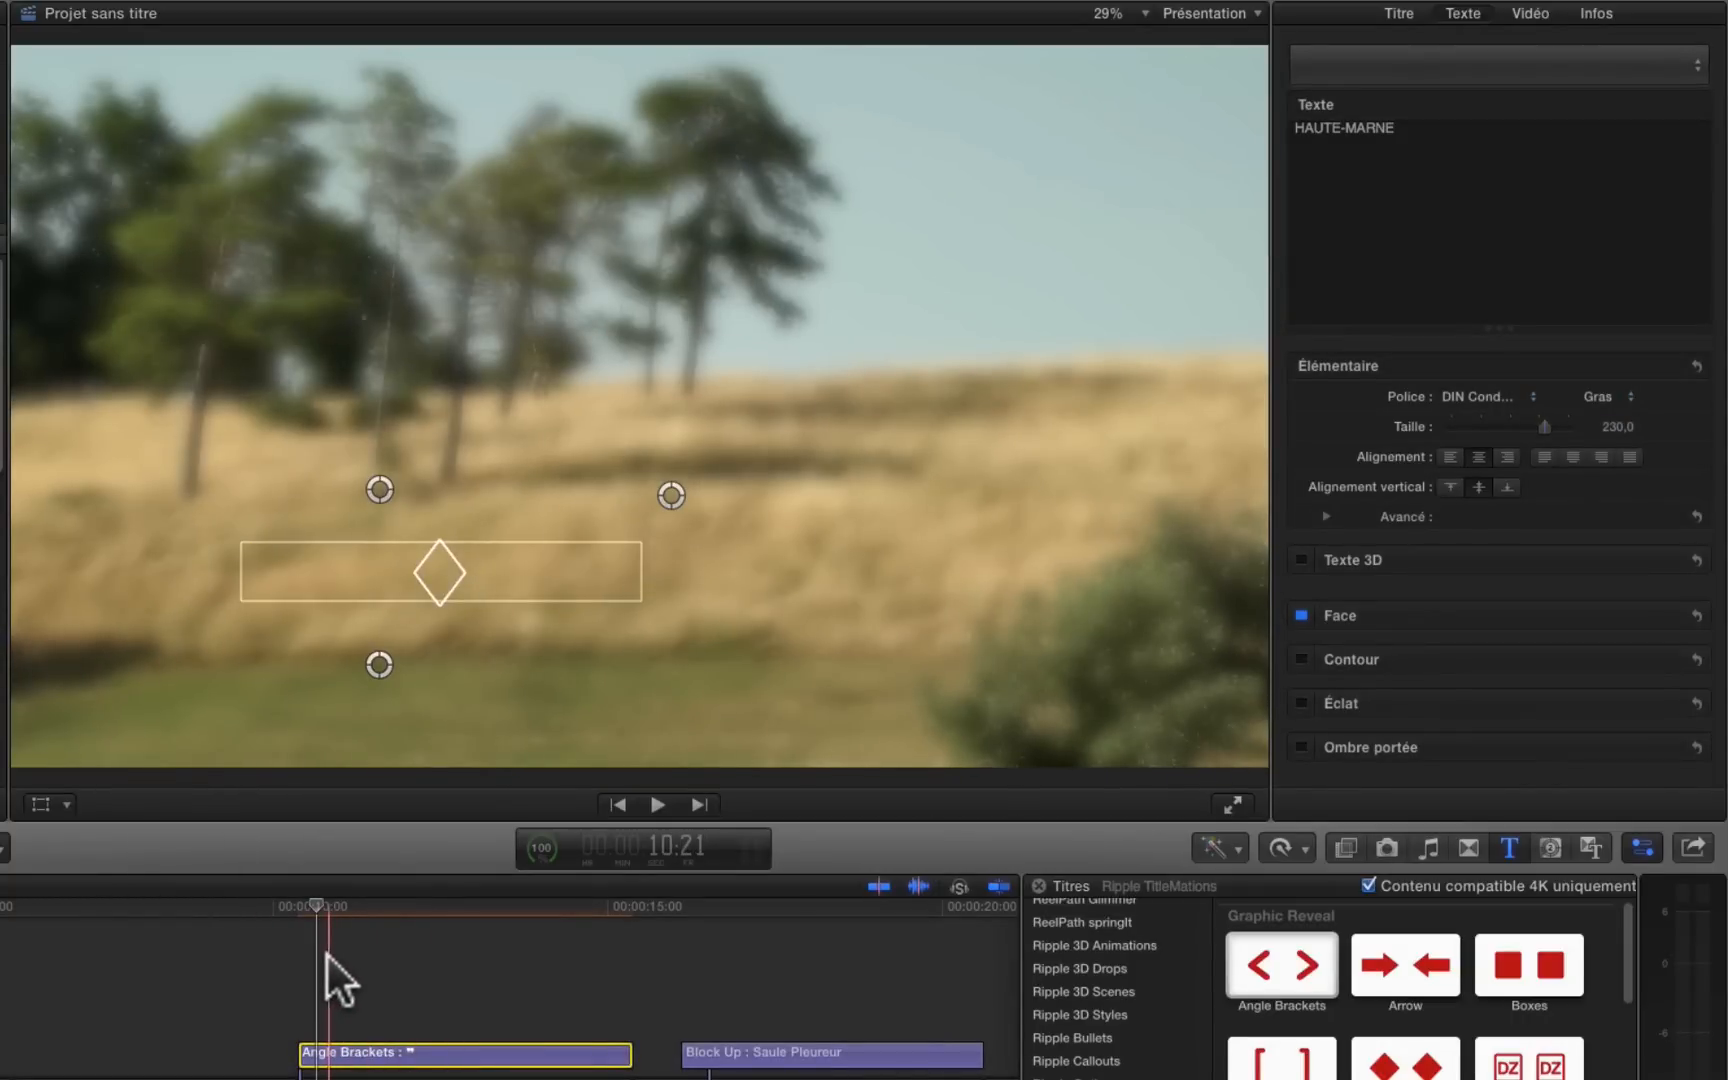
Step: At 10:18, set the title's Graphic Start to about -64.63 px so the opening brackets cross into an X
key("Up")
key("Right")
key("Right")
key("Right")
key("Right")
key("Right")
key("Right")
key("Right")
key("Right")
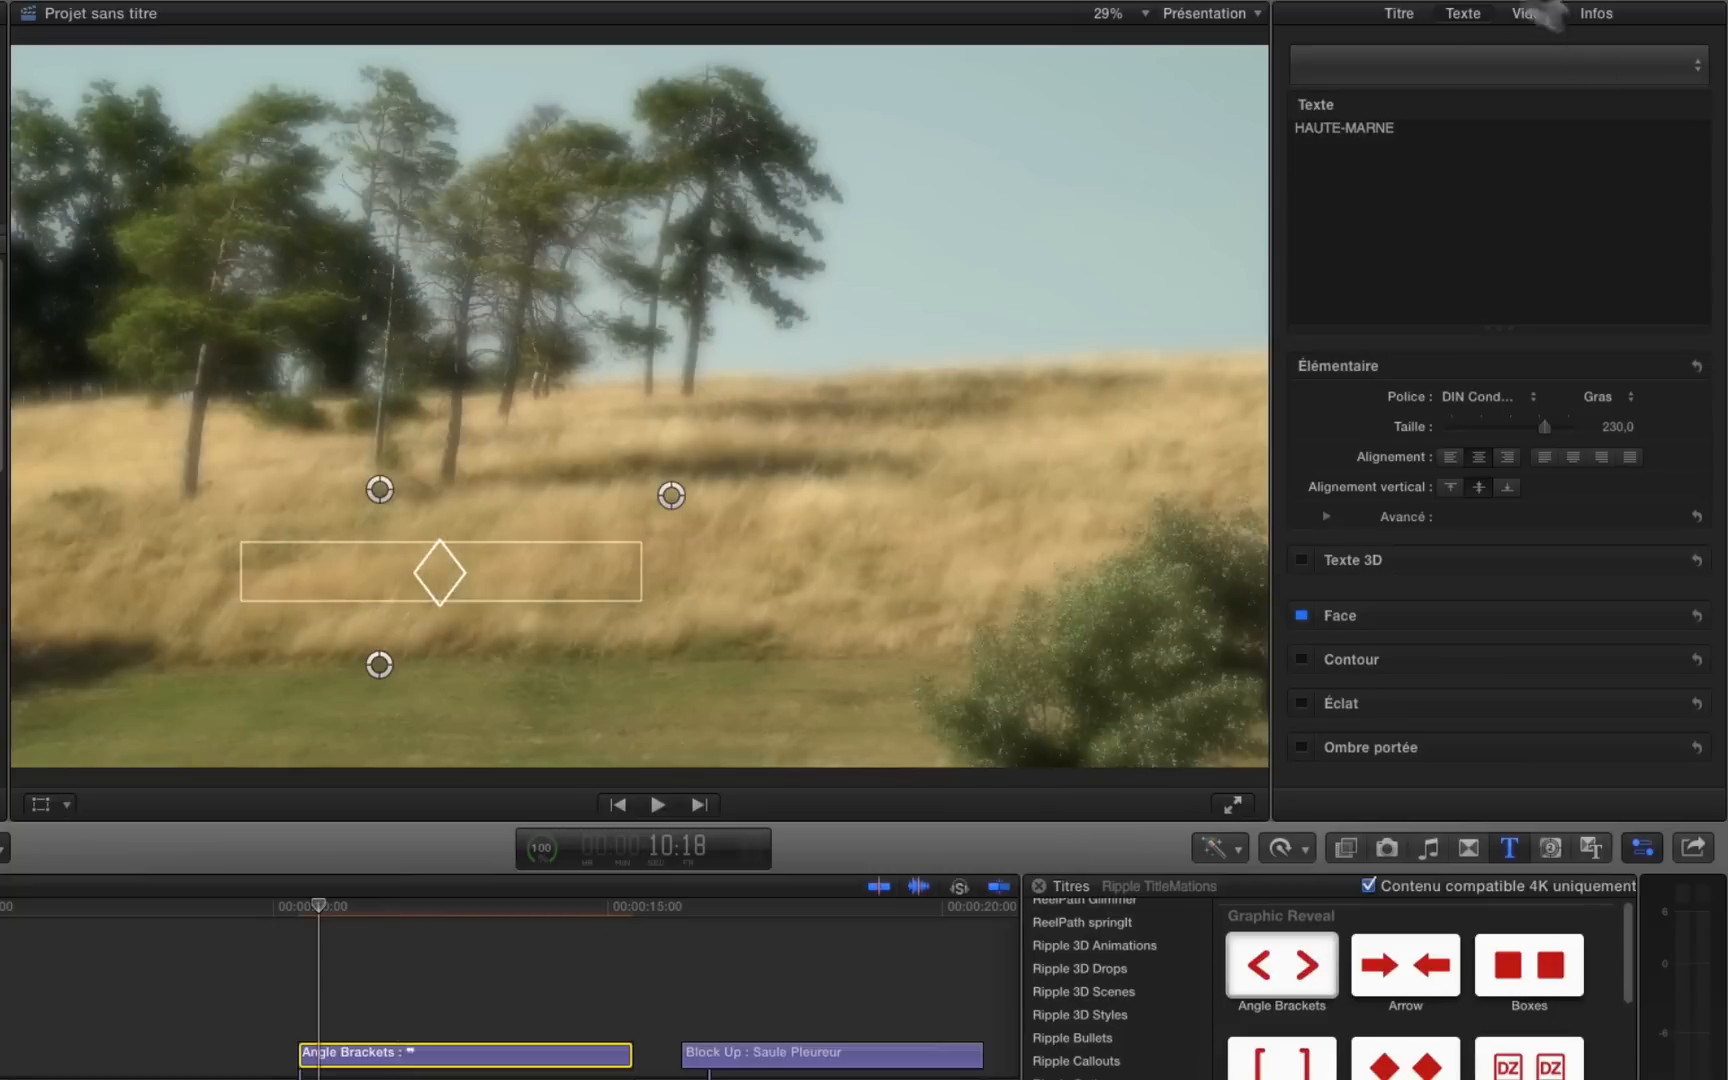
left_click(1399, 13)
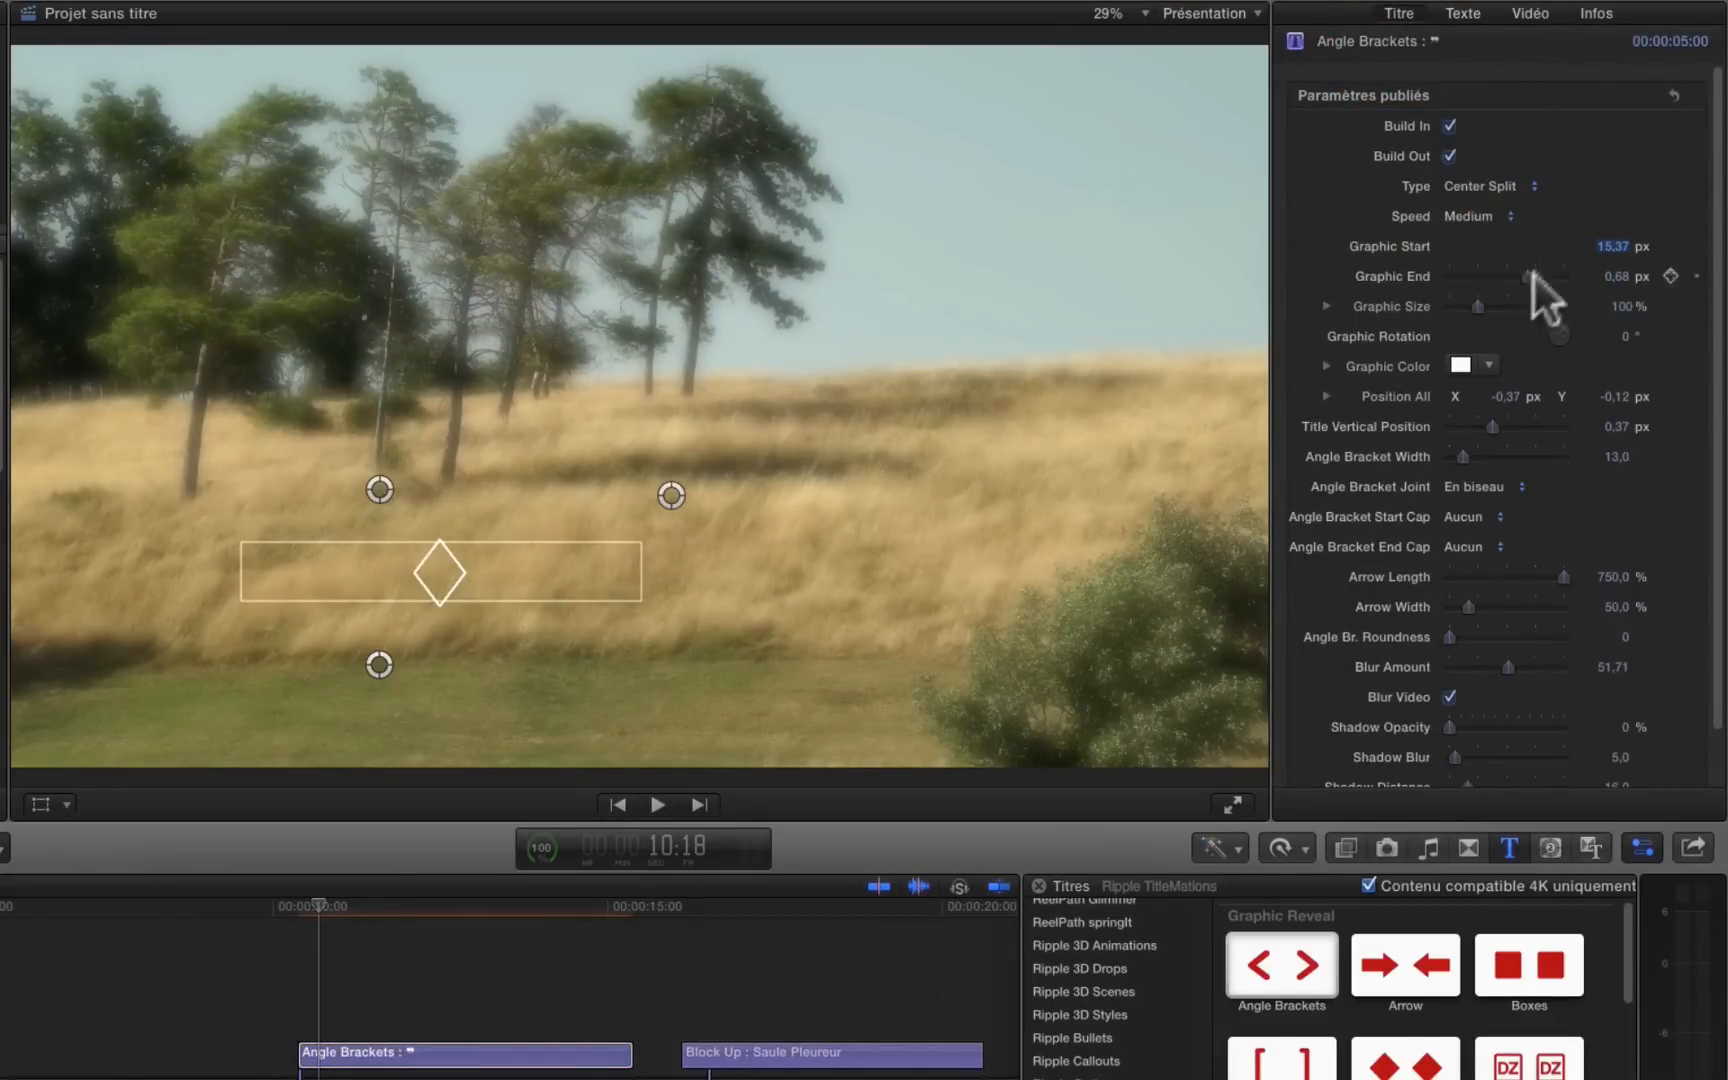
left_click_drag(1606, 242, 1523, 242)
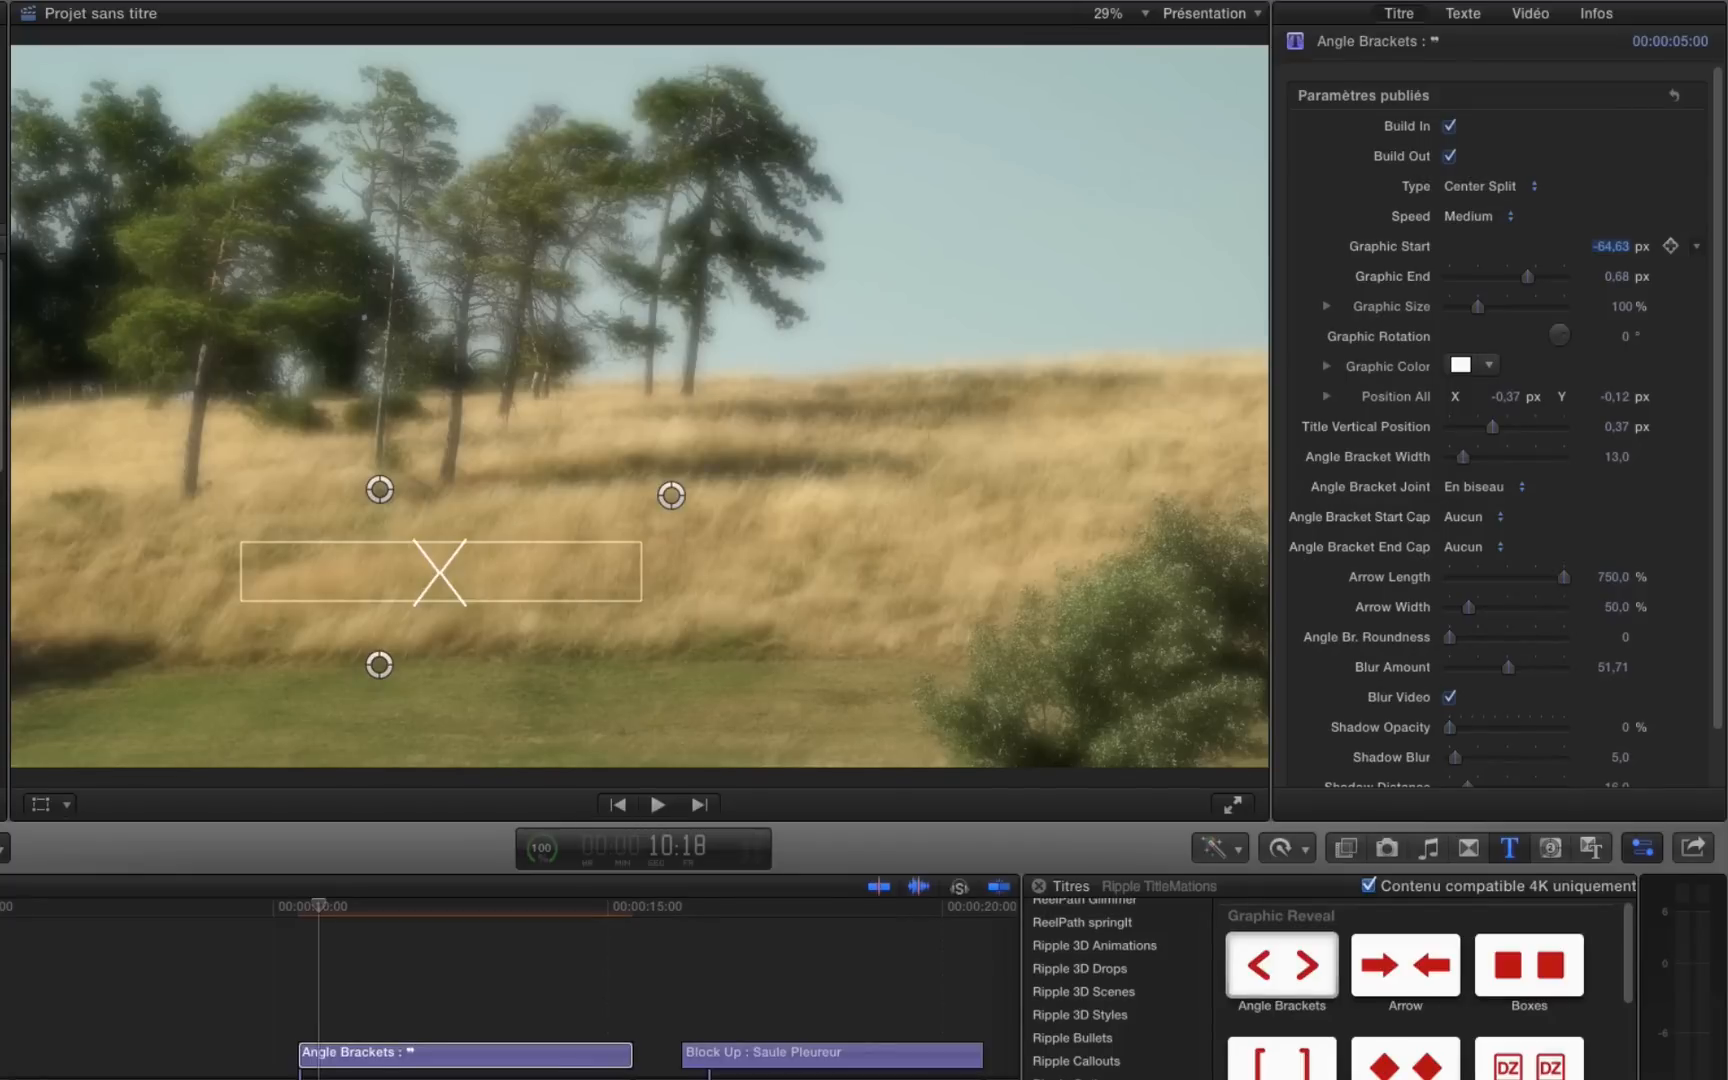
Step: Step back and forth through the opening bracket animation, from 10:12 up to 11:12, to examine the new start shape
key("Left")
key("Left")
key("Left")
key("Left")
key("Left")
key("Left")
key("Left")
key("Left")
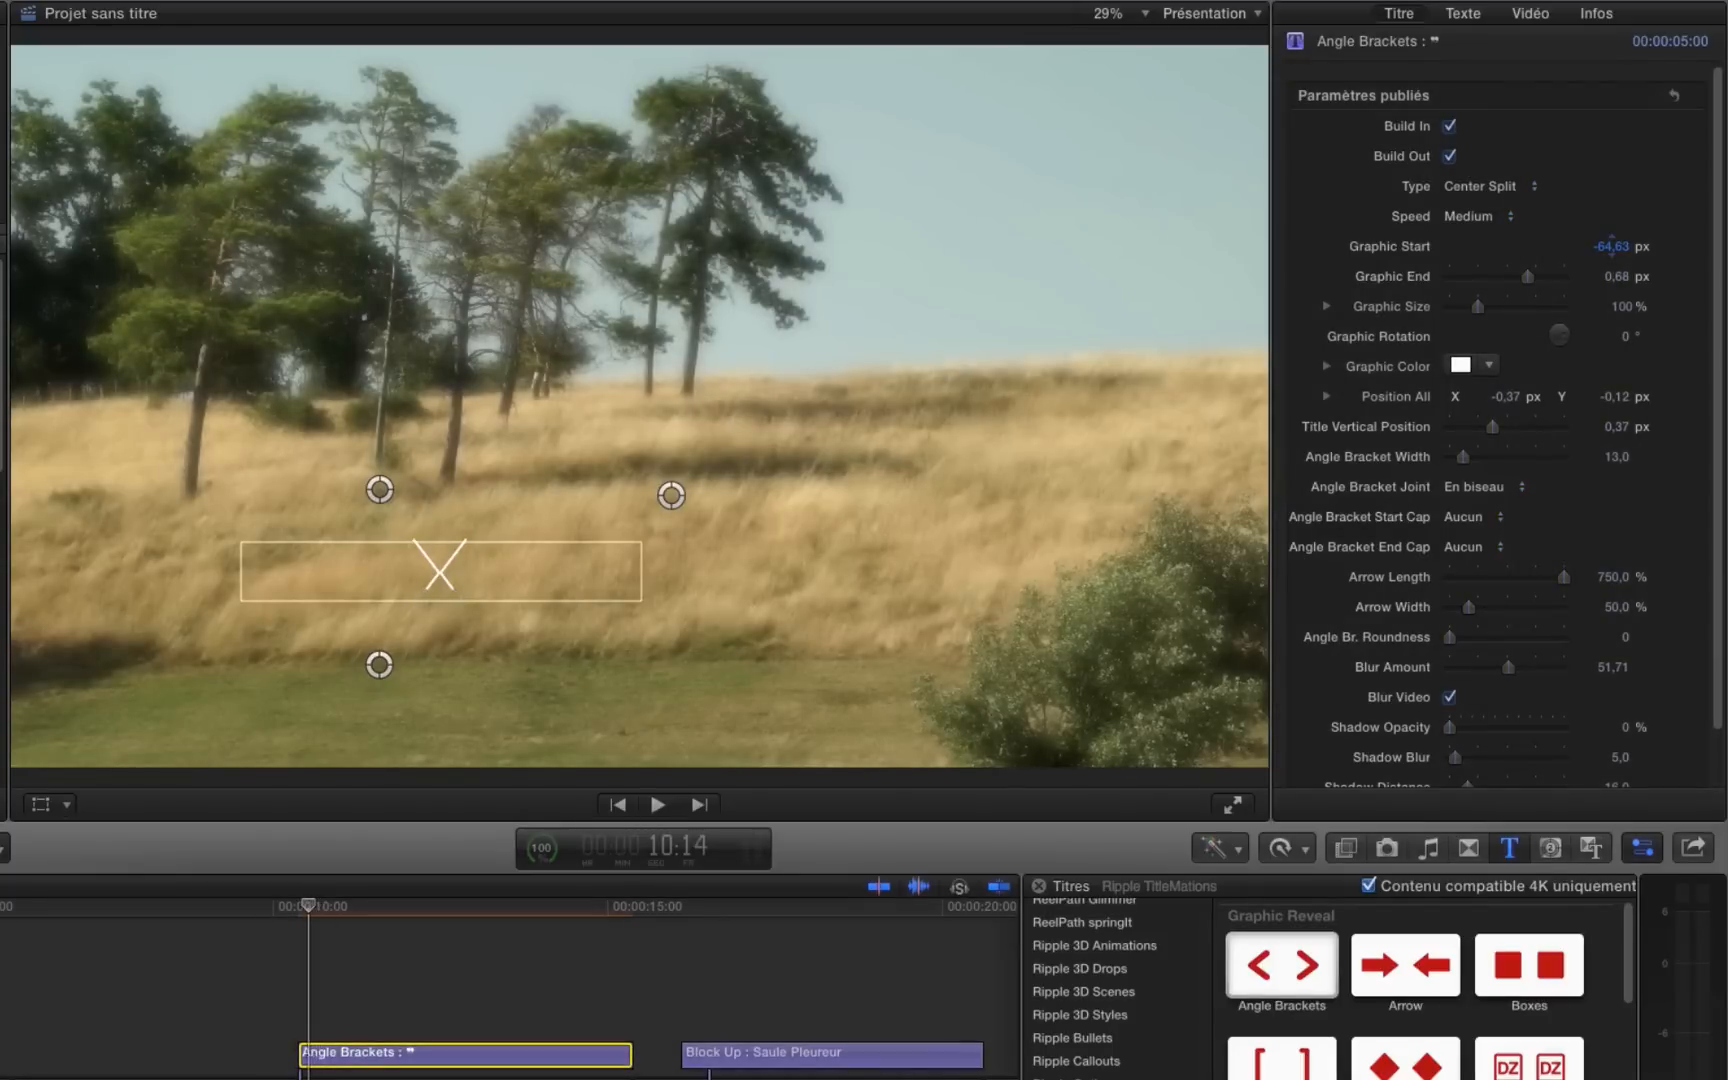
key("Right")
key("Right")
key("Right")
key("Right")
key("Right")
key("Right")
key("Right")
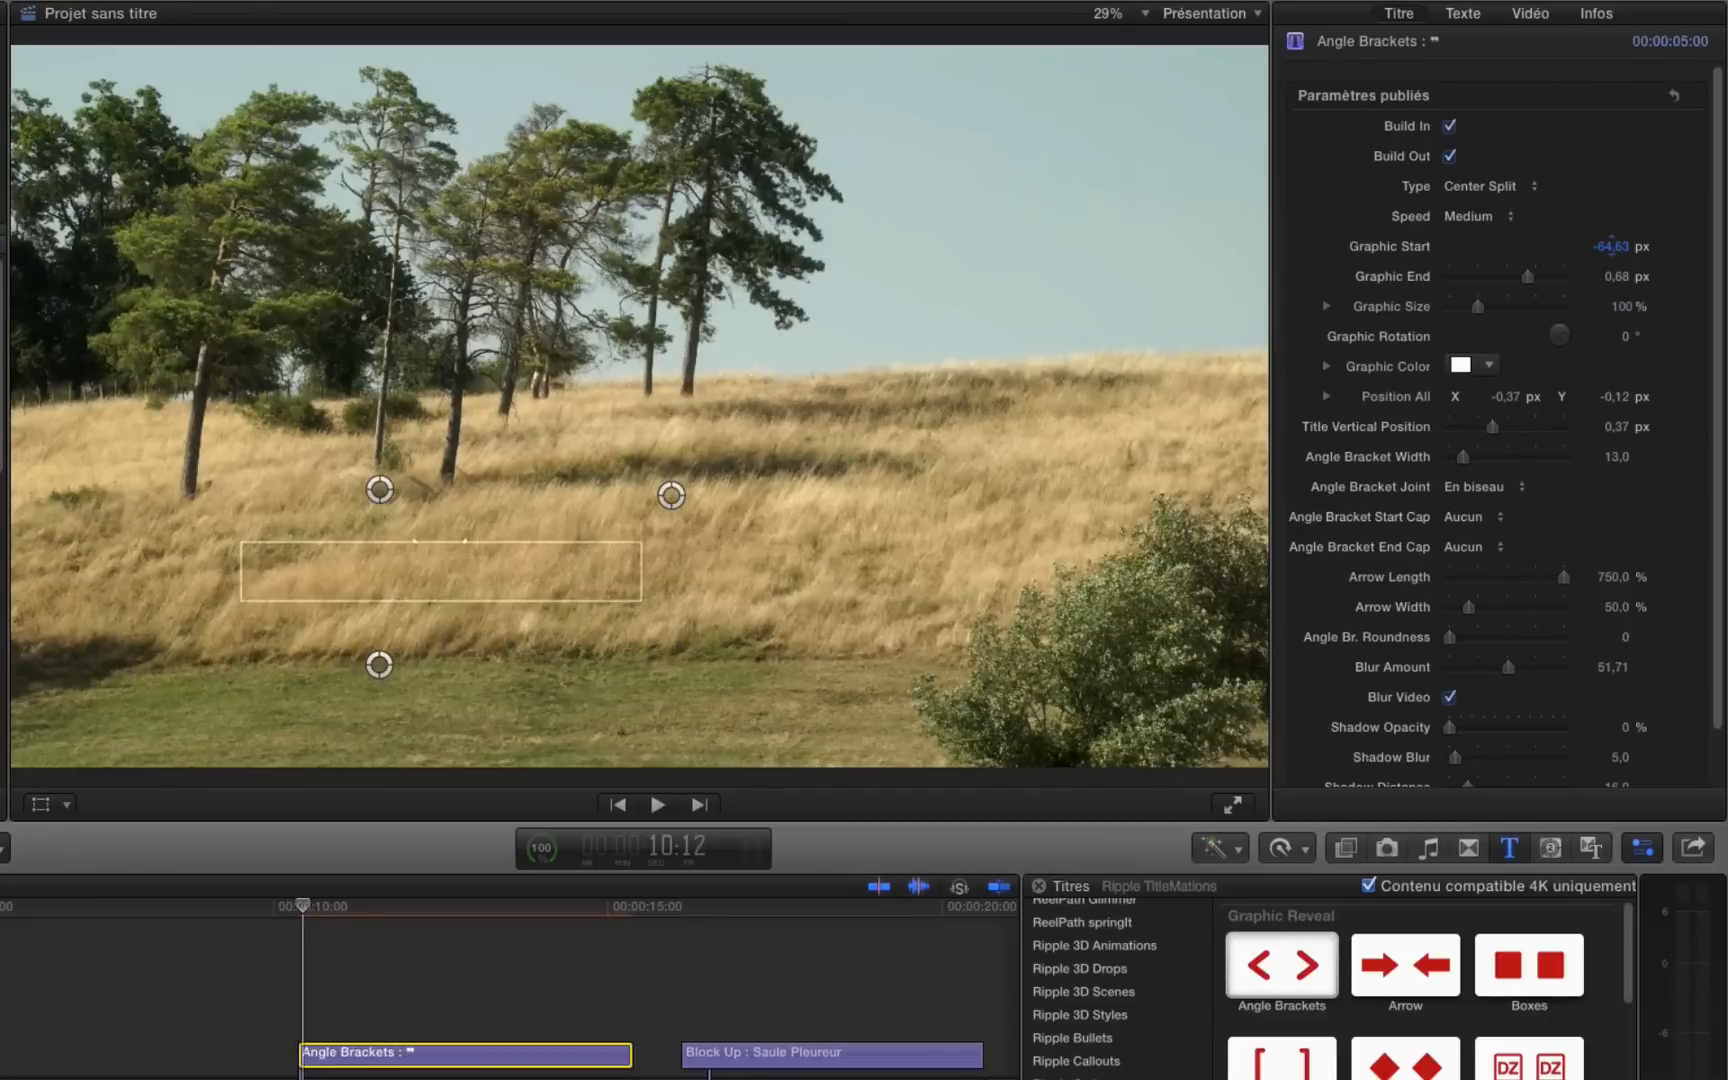
key("Right")
key("Right")
key("Right")
key("Right")
key("Right")
key("Right")
key("Right")
key("Right")
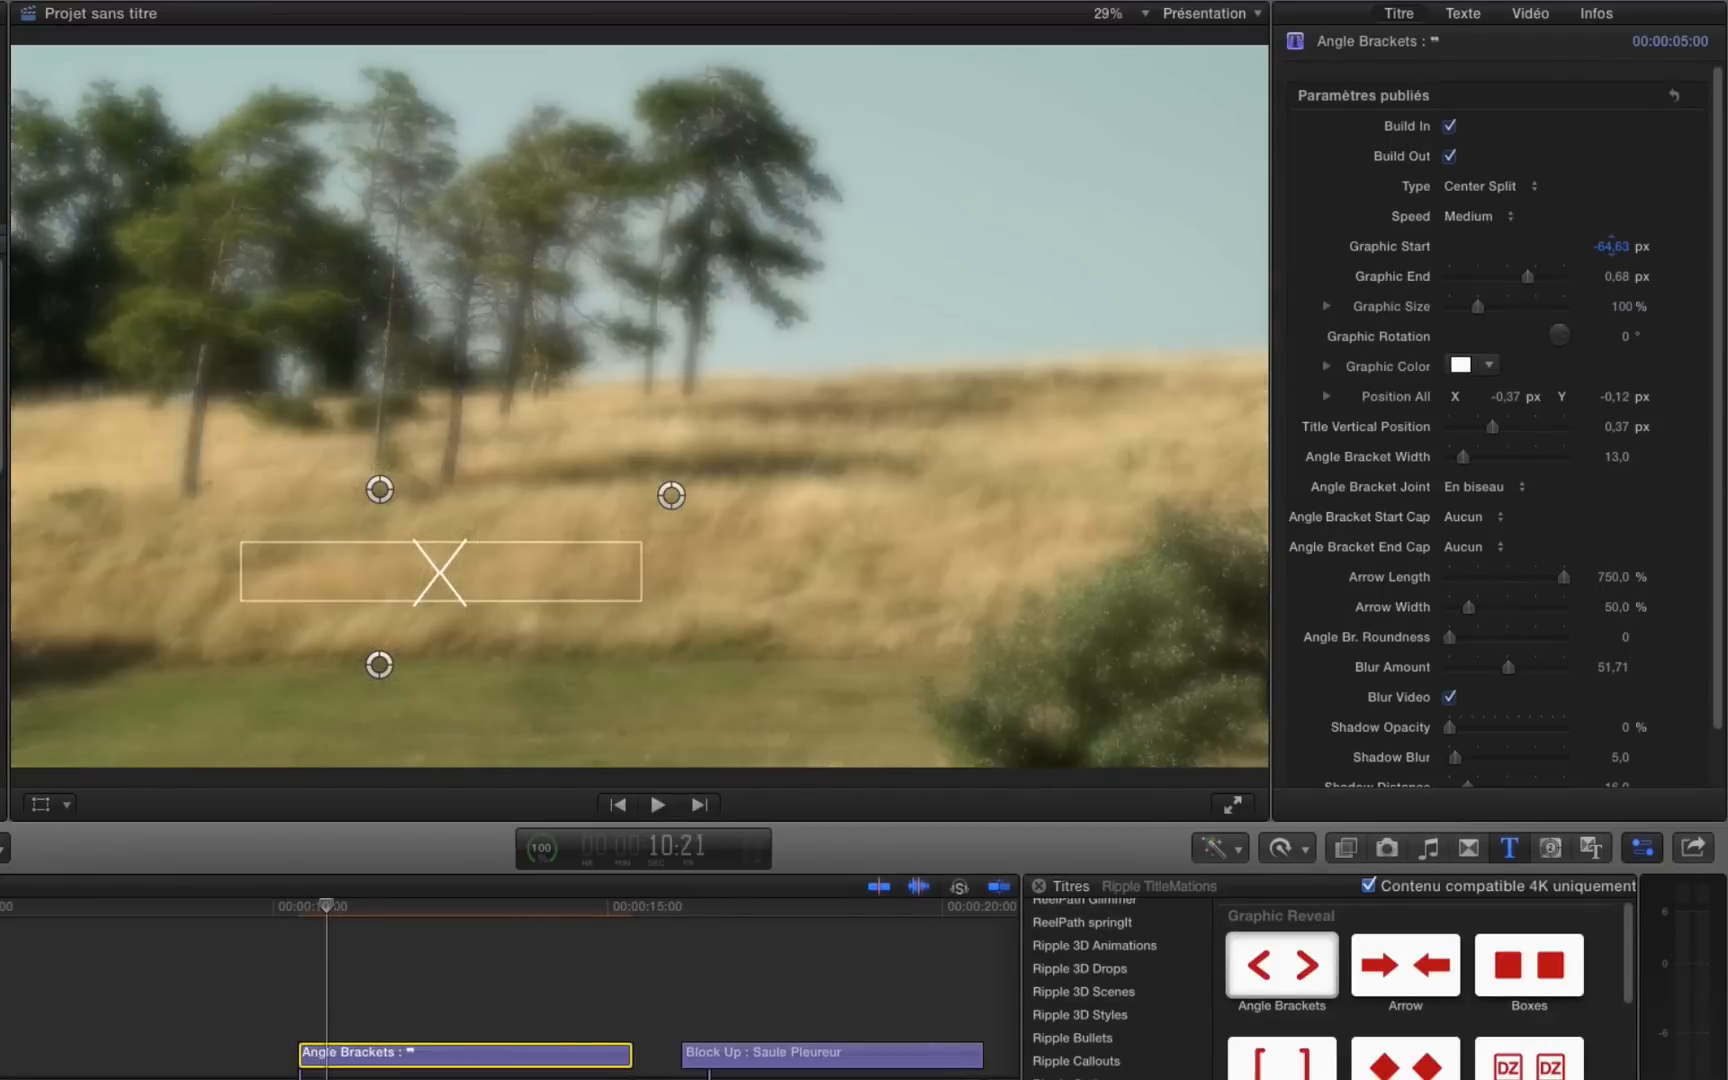
key("Right")
key("Right")
key("Right")
key("Right")
key("Right")
key("Right")
key("Right")
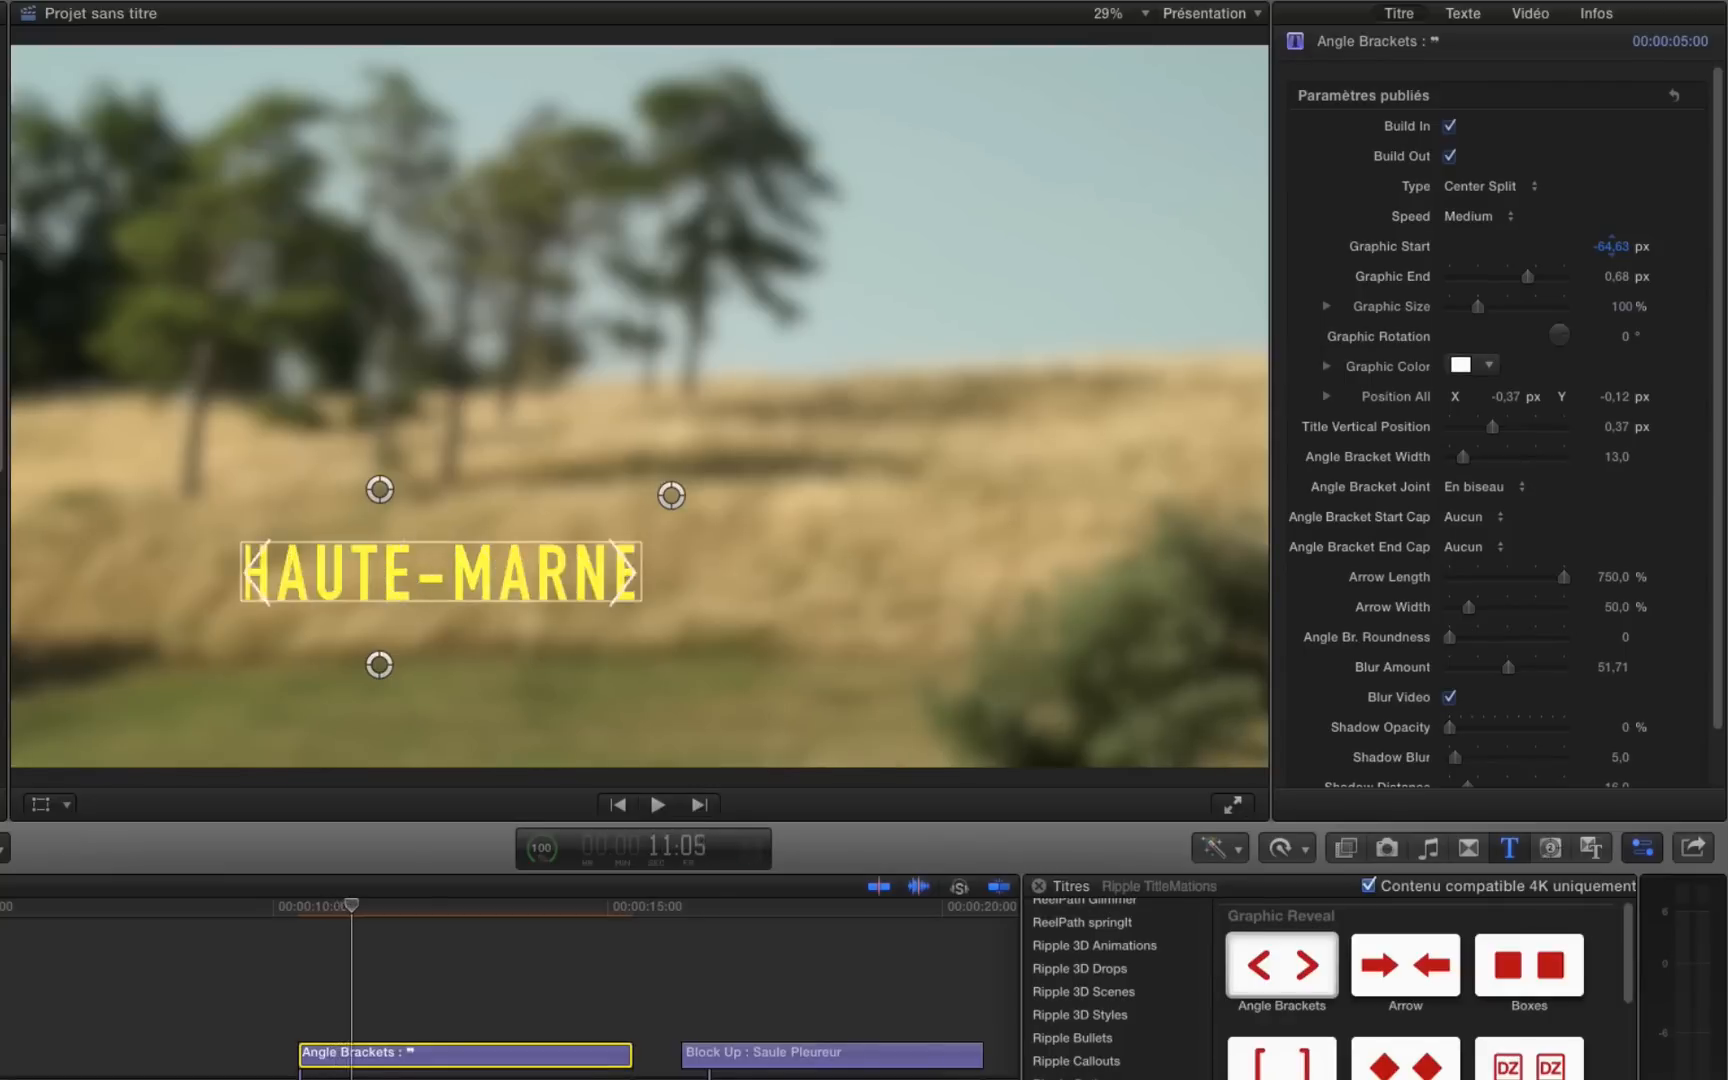
key("Right")
key("Right")
key("Right")
key("Right")
key("Right")
key("Right")
key("Right")
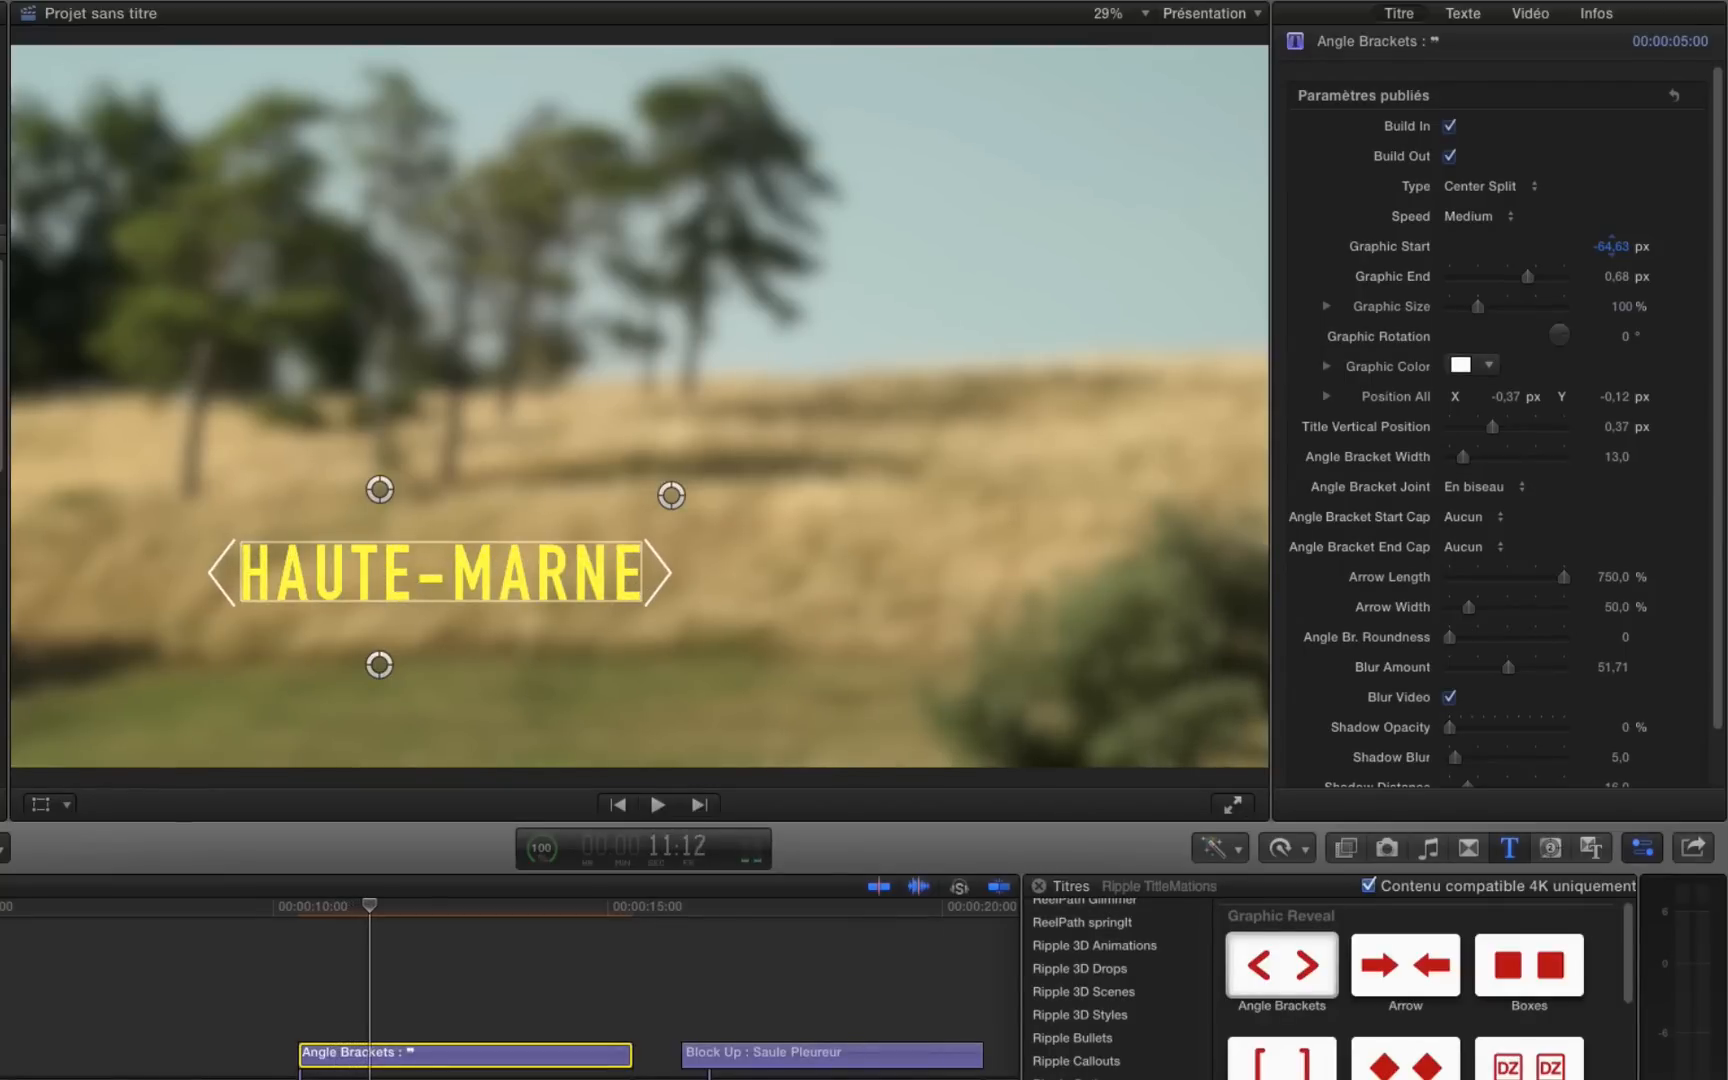
key("Right")
key("Left")
key("Left")
key("Left")
key("Left")
key("Left")
key("Left")
key("Left")
key("Left")
key("Left")
key("Left")
key("Left")
key("Left")
key("Left")
key("Left")
key("Left")
key("Left")
key("Left")
key("Left")
key("Left")
key("Left")
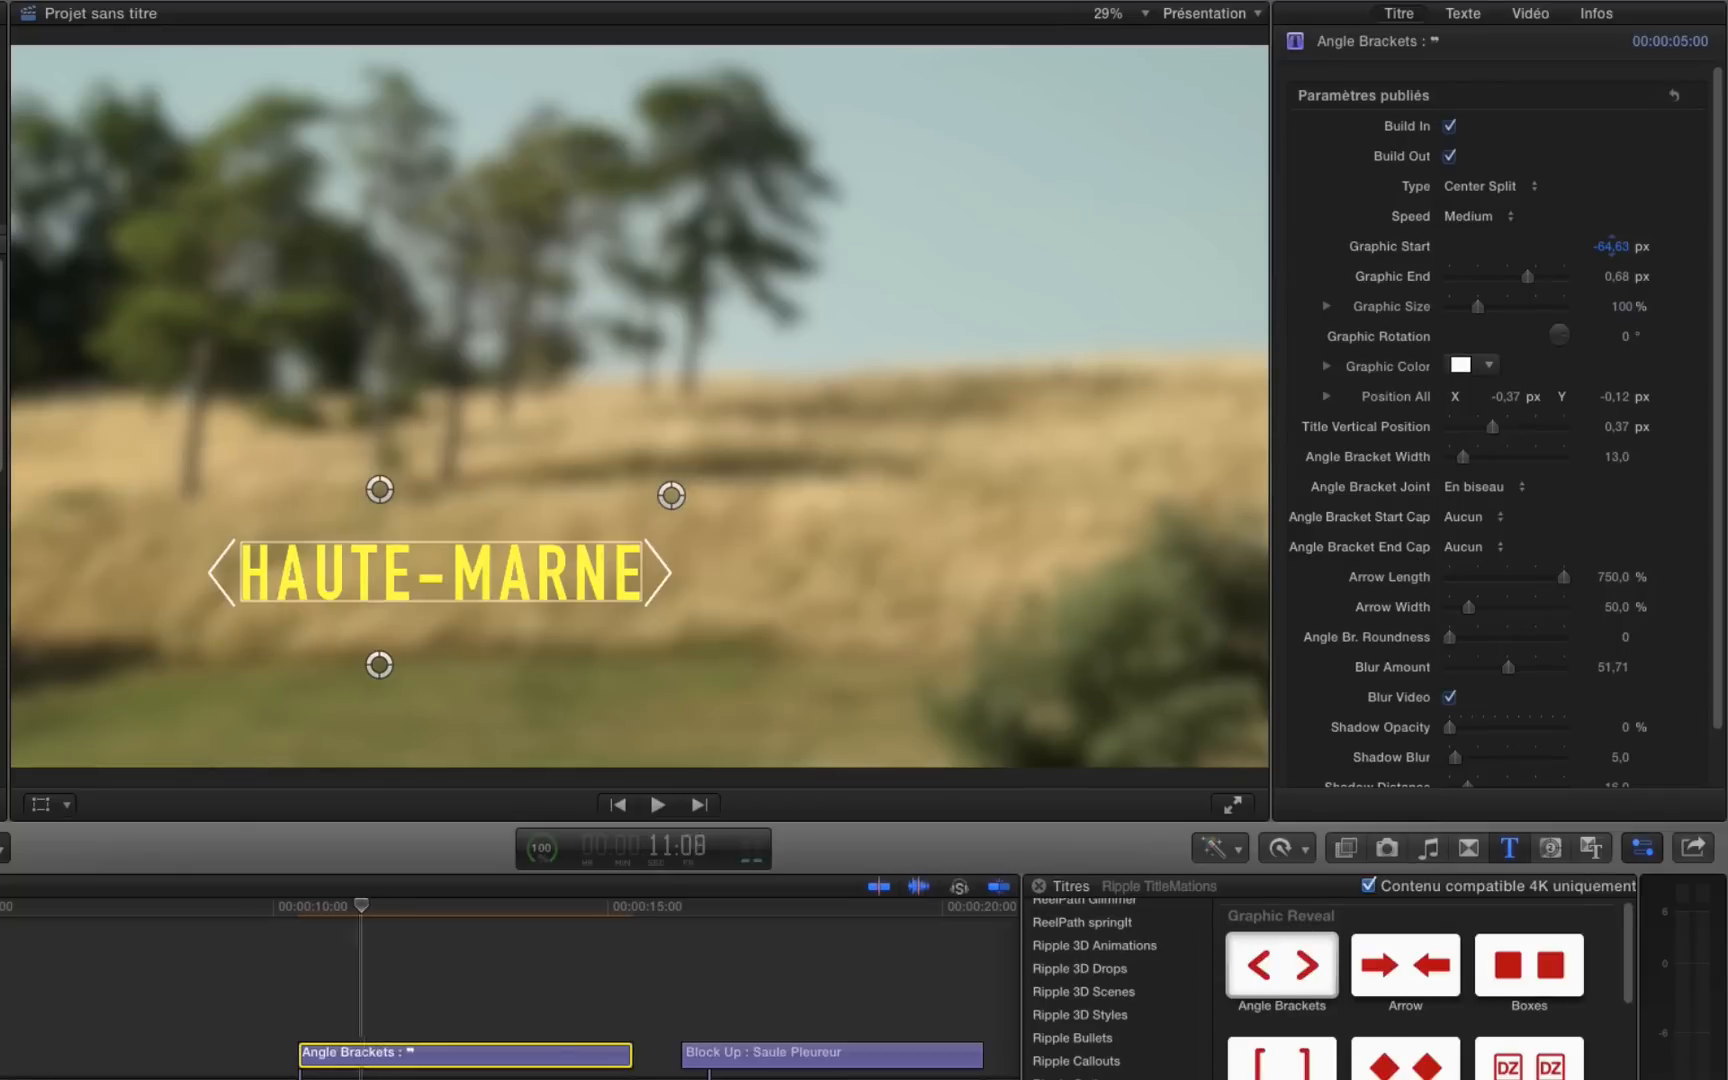
key("Right")
key("Right")
key("Right")
key("Right")
key("Right")
key("Right")
key("Right")
key("Right")
key("Right")
key("Right")
key("Right")
key("Right")
key("Right")
key("Right")
key("Right")
key("Right")
key("Right")
key("Right")
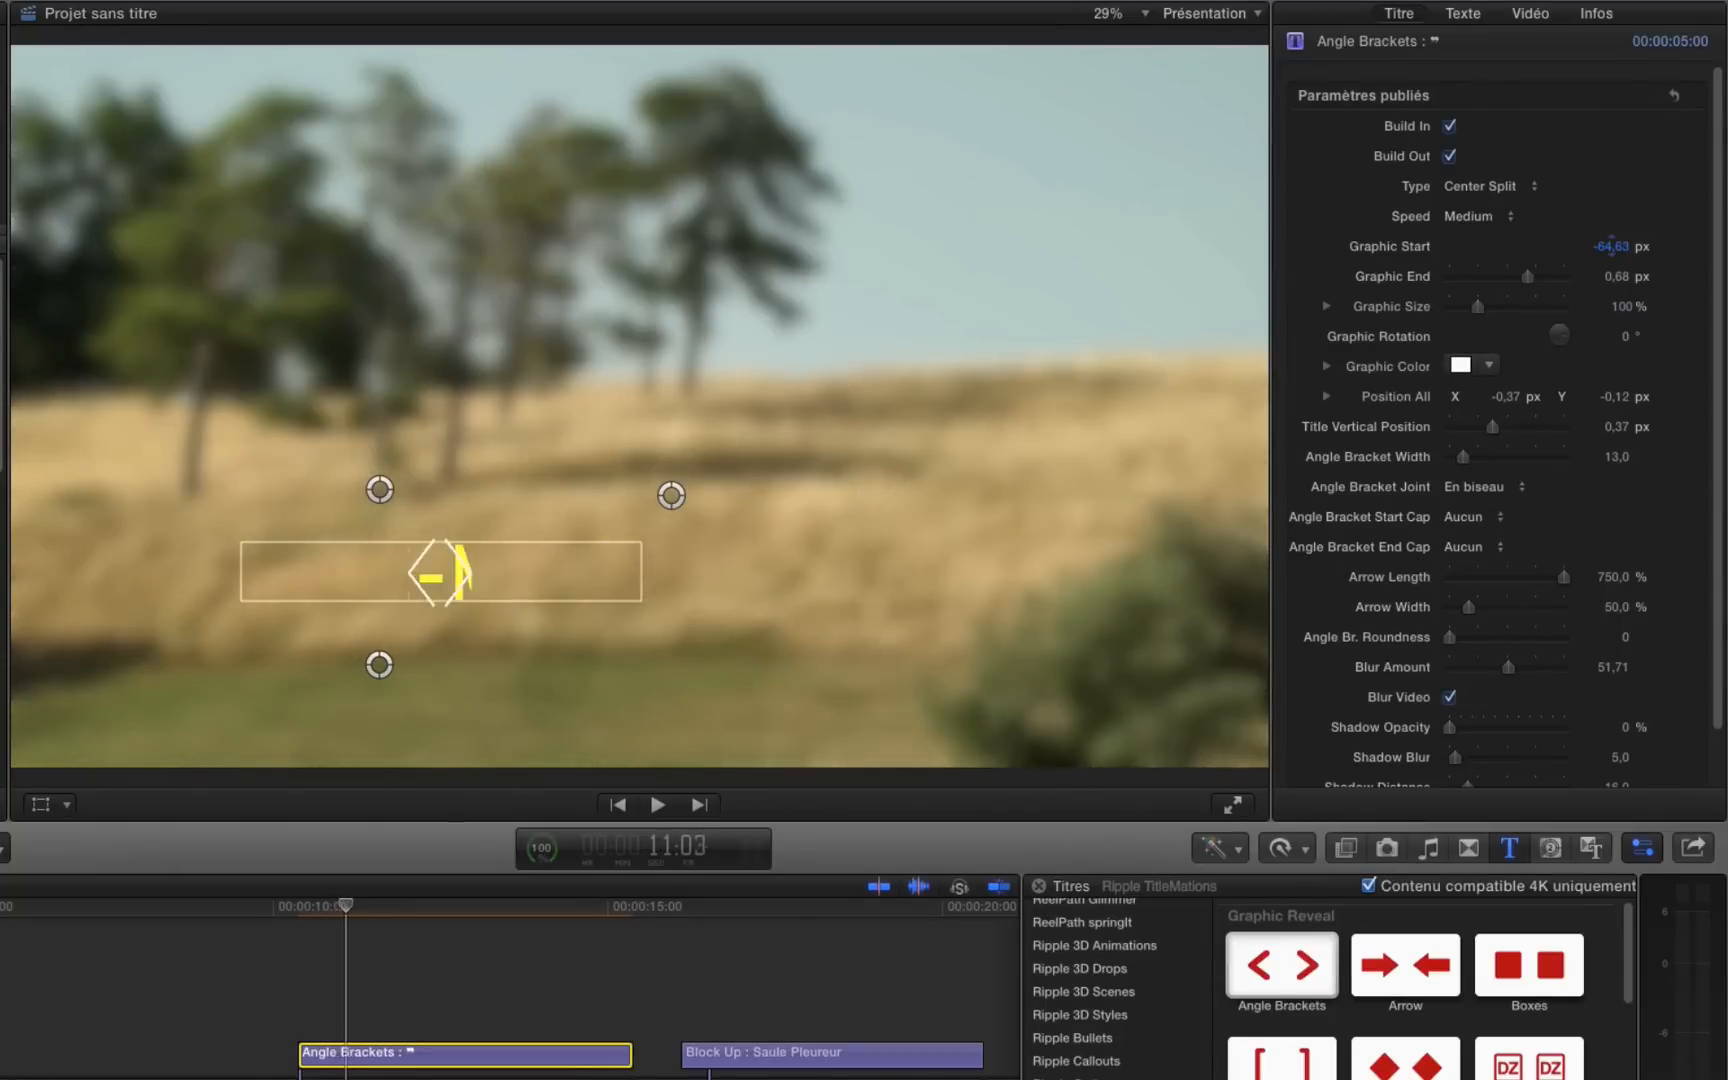
key("Right")
key("Right")
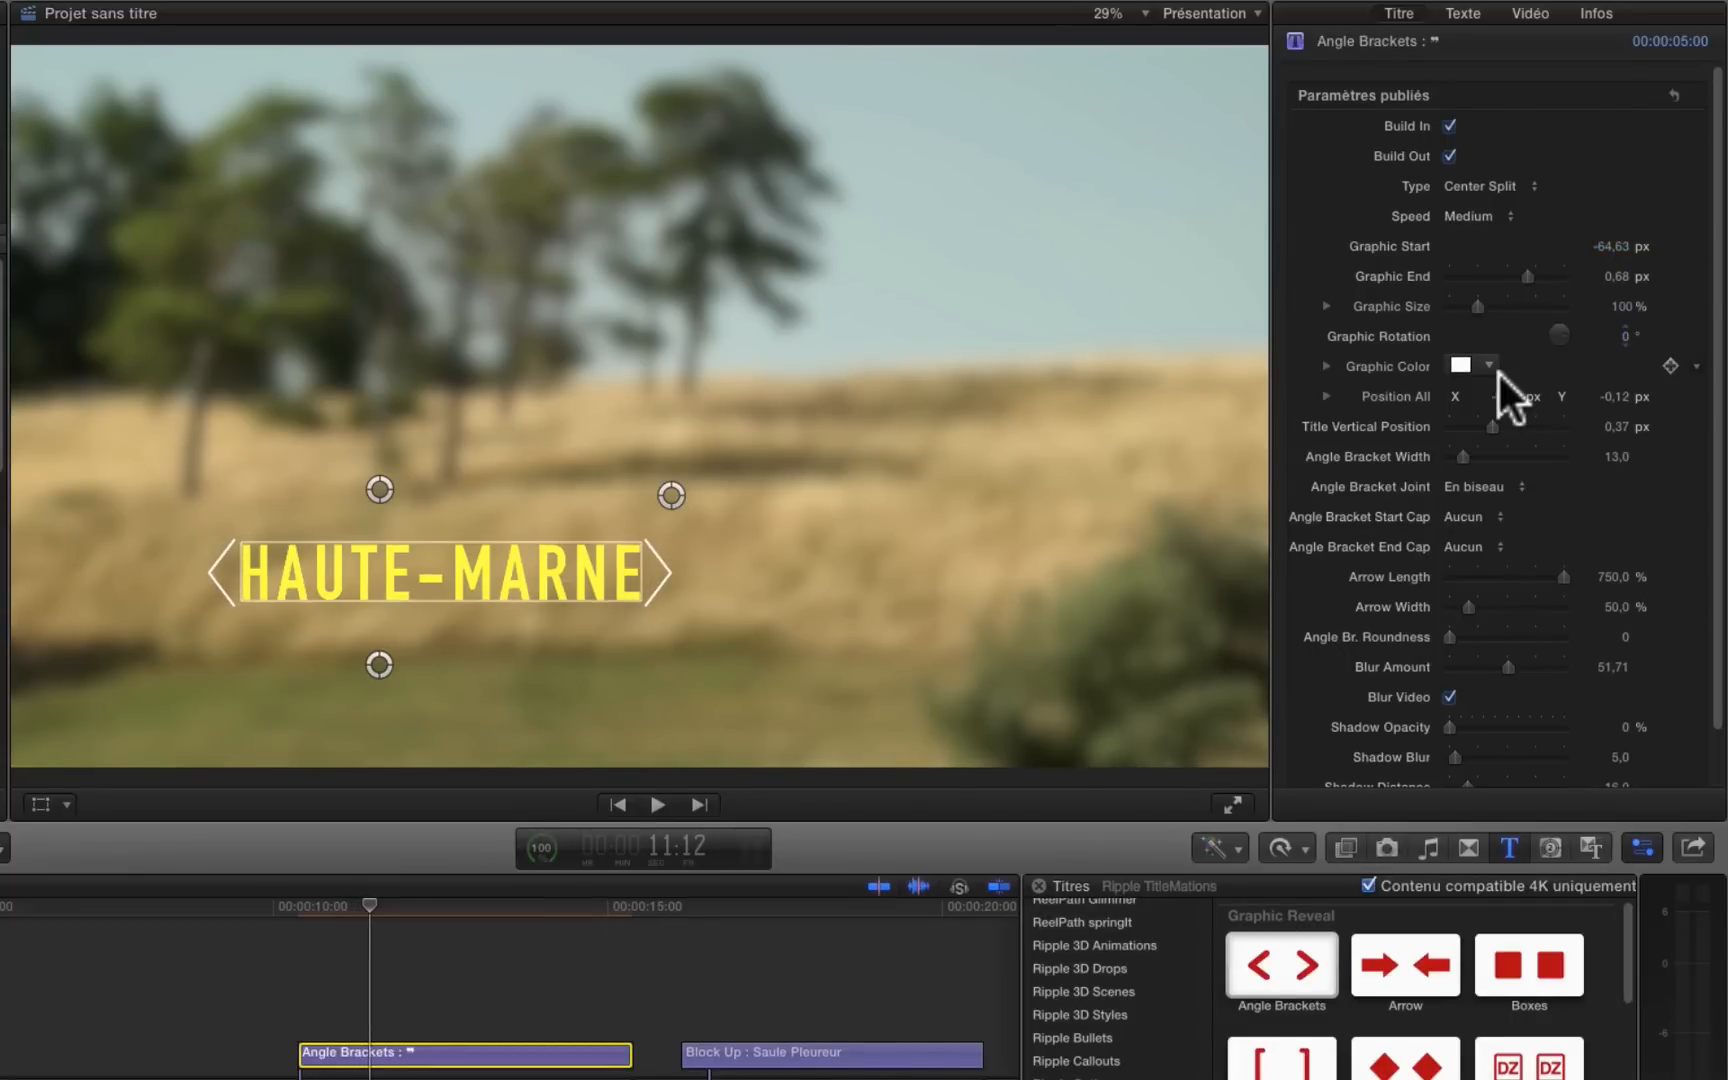
Step: Spread the brackets slightly away from the text, to a Graphic End of 0.7 px
left_click(1617, 270)
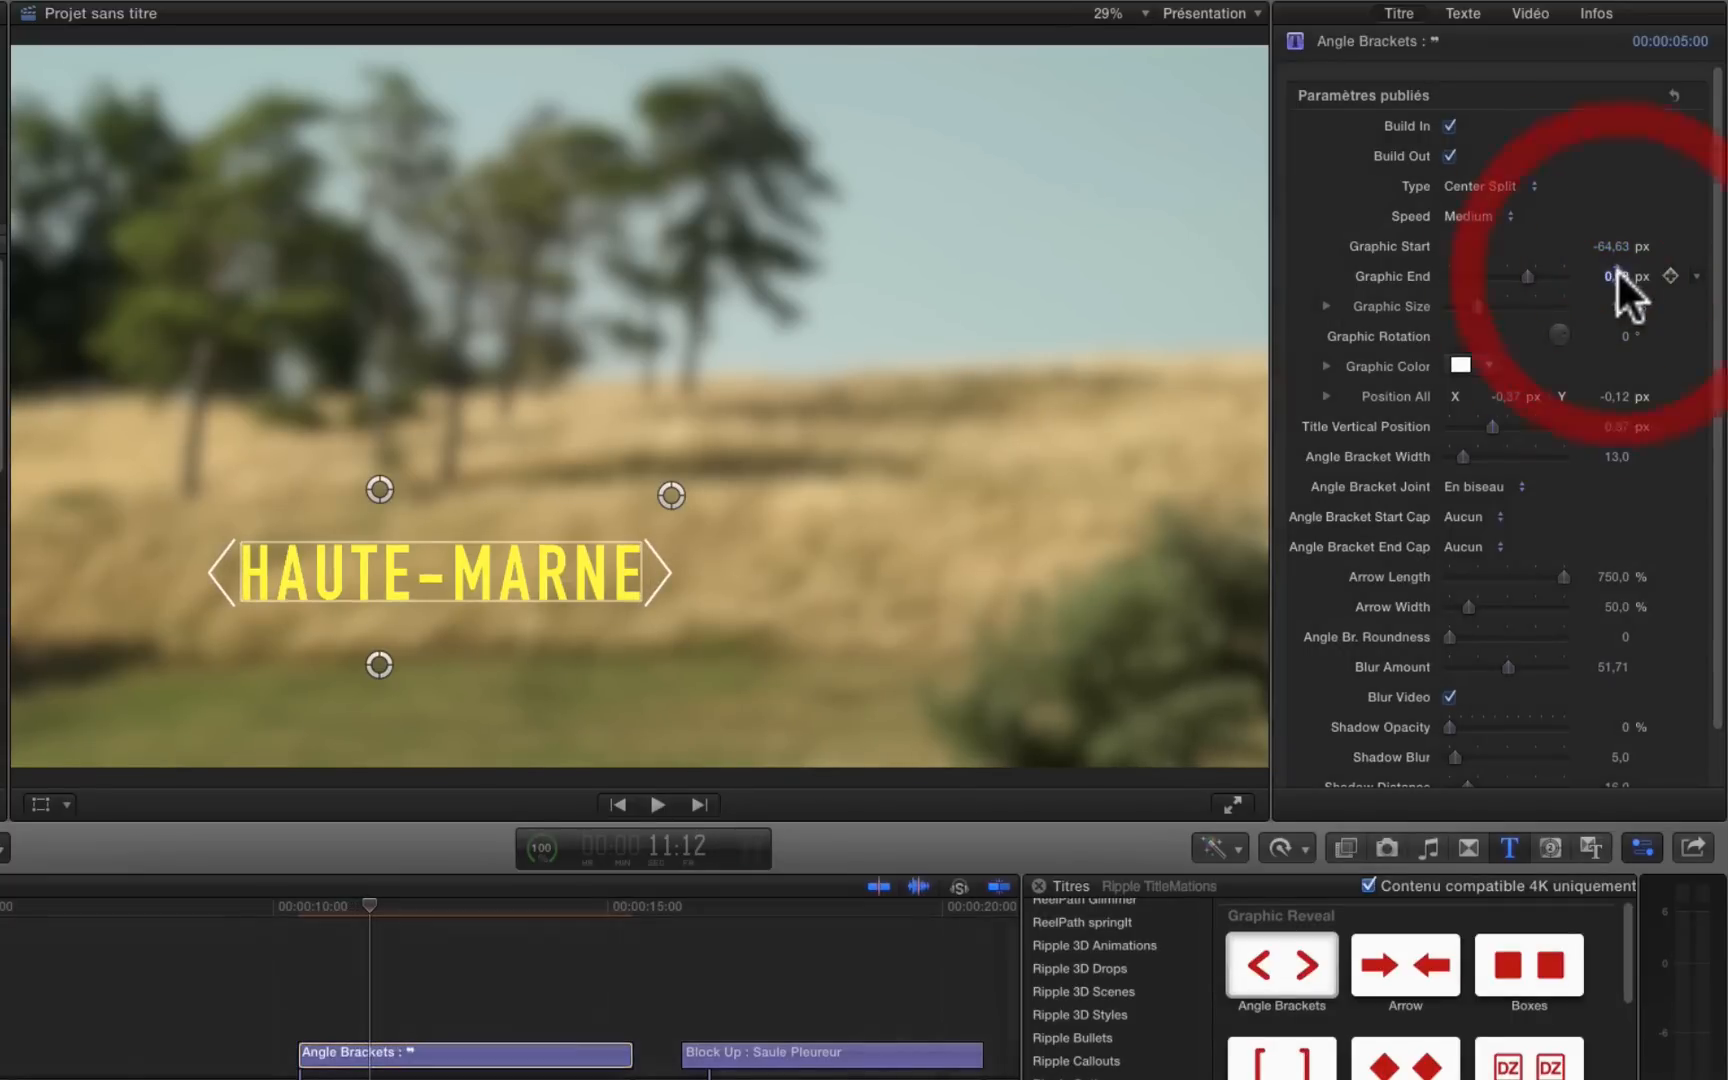
type("0,7")
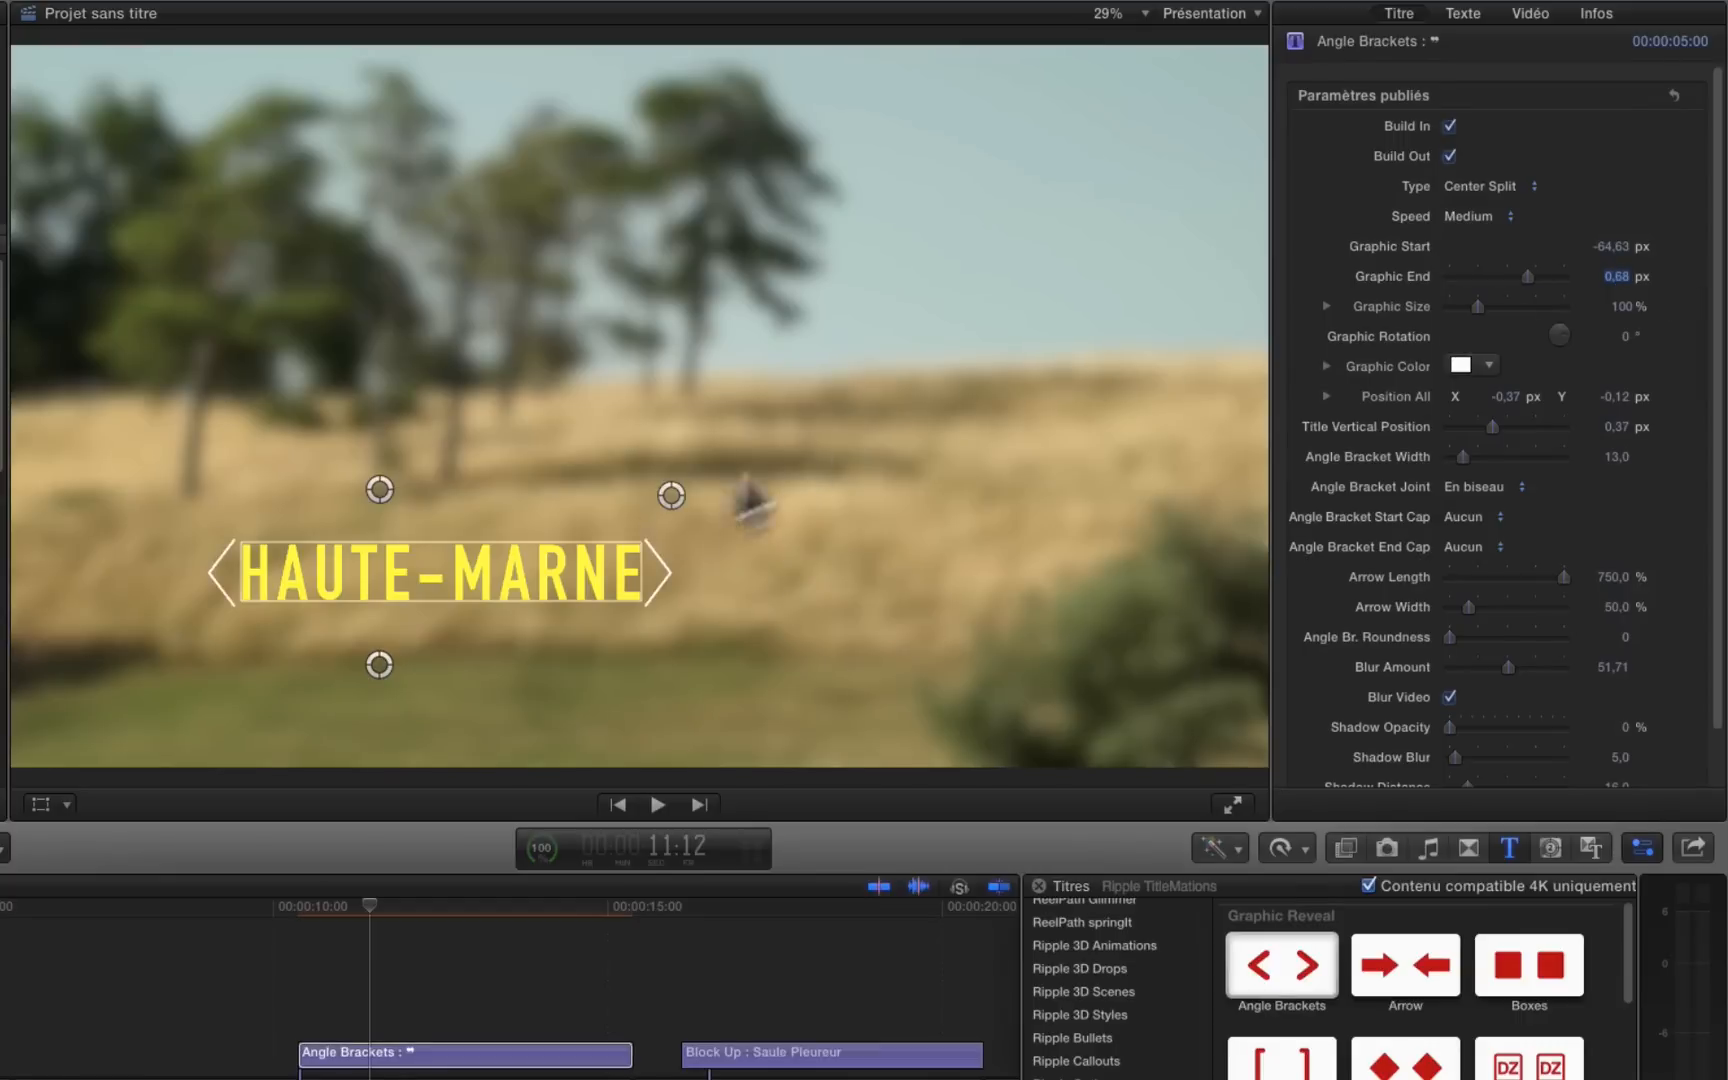
left_click(680, 483)
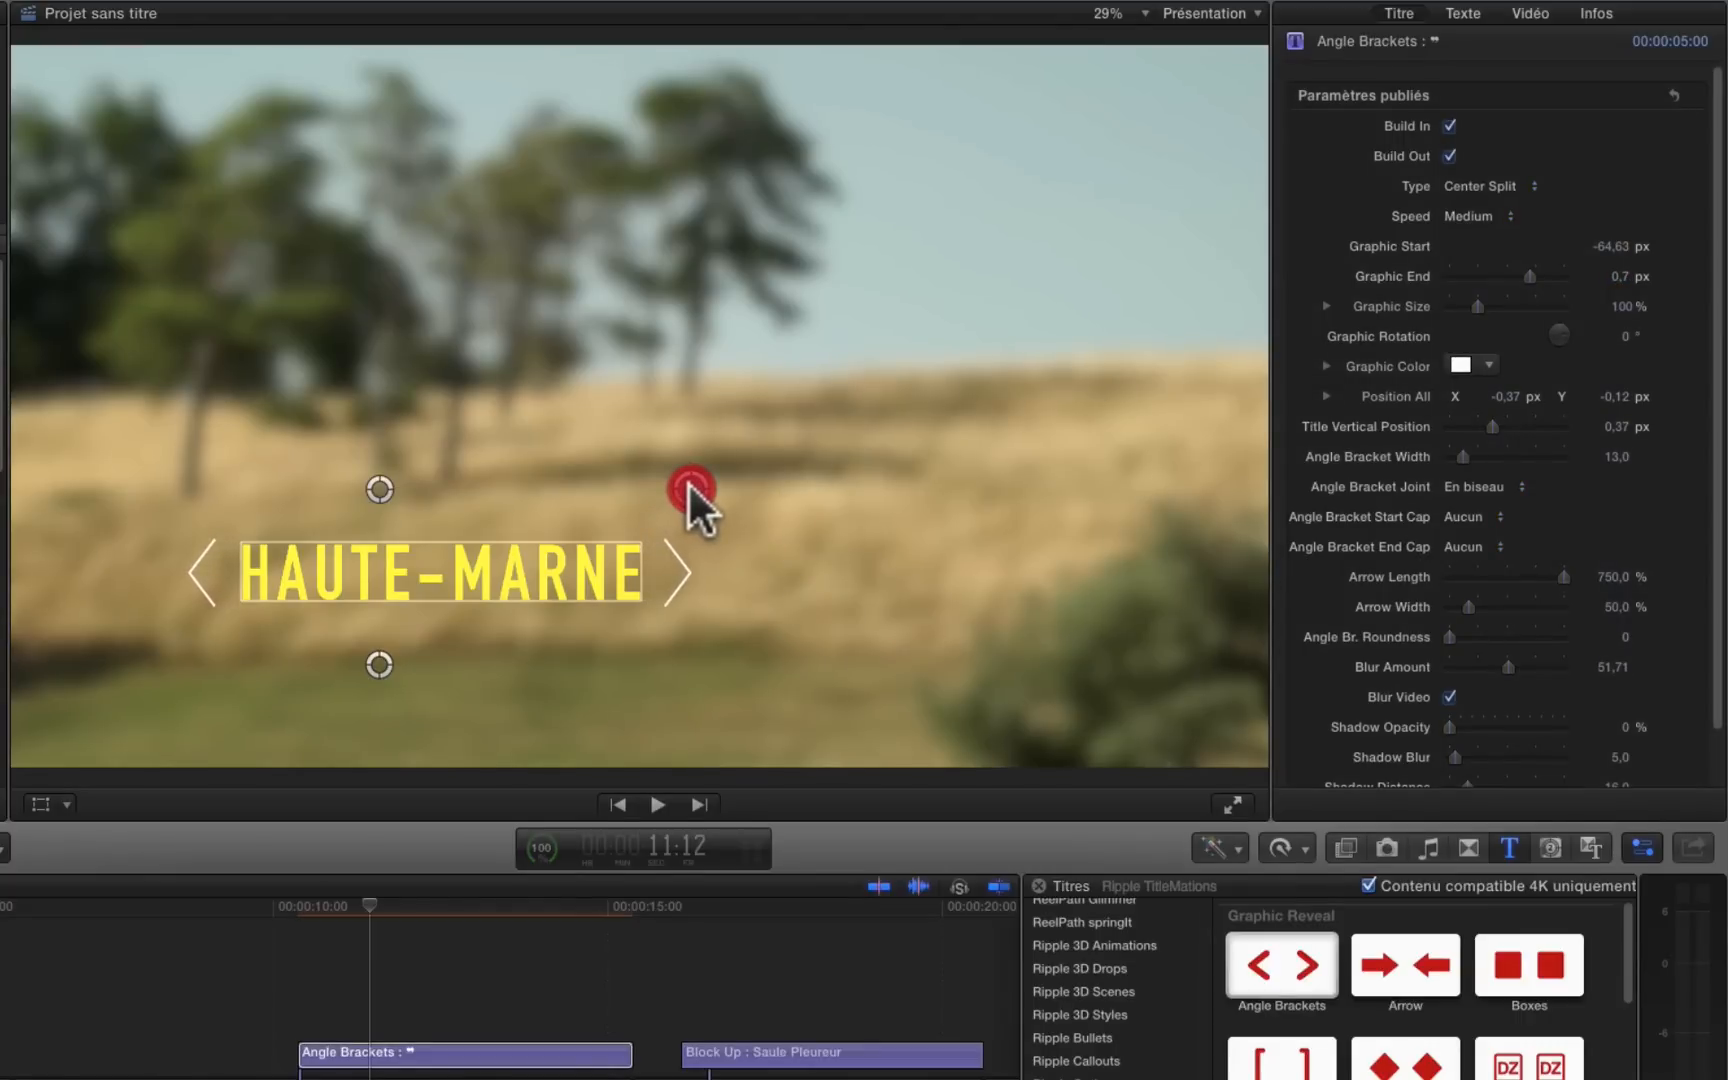
Step: Replay the opening bracket animation to check the new end spacing, stopping at 11:10
key("j")
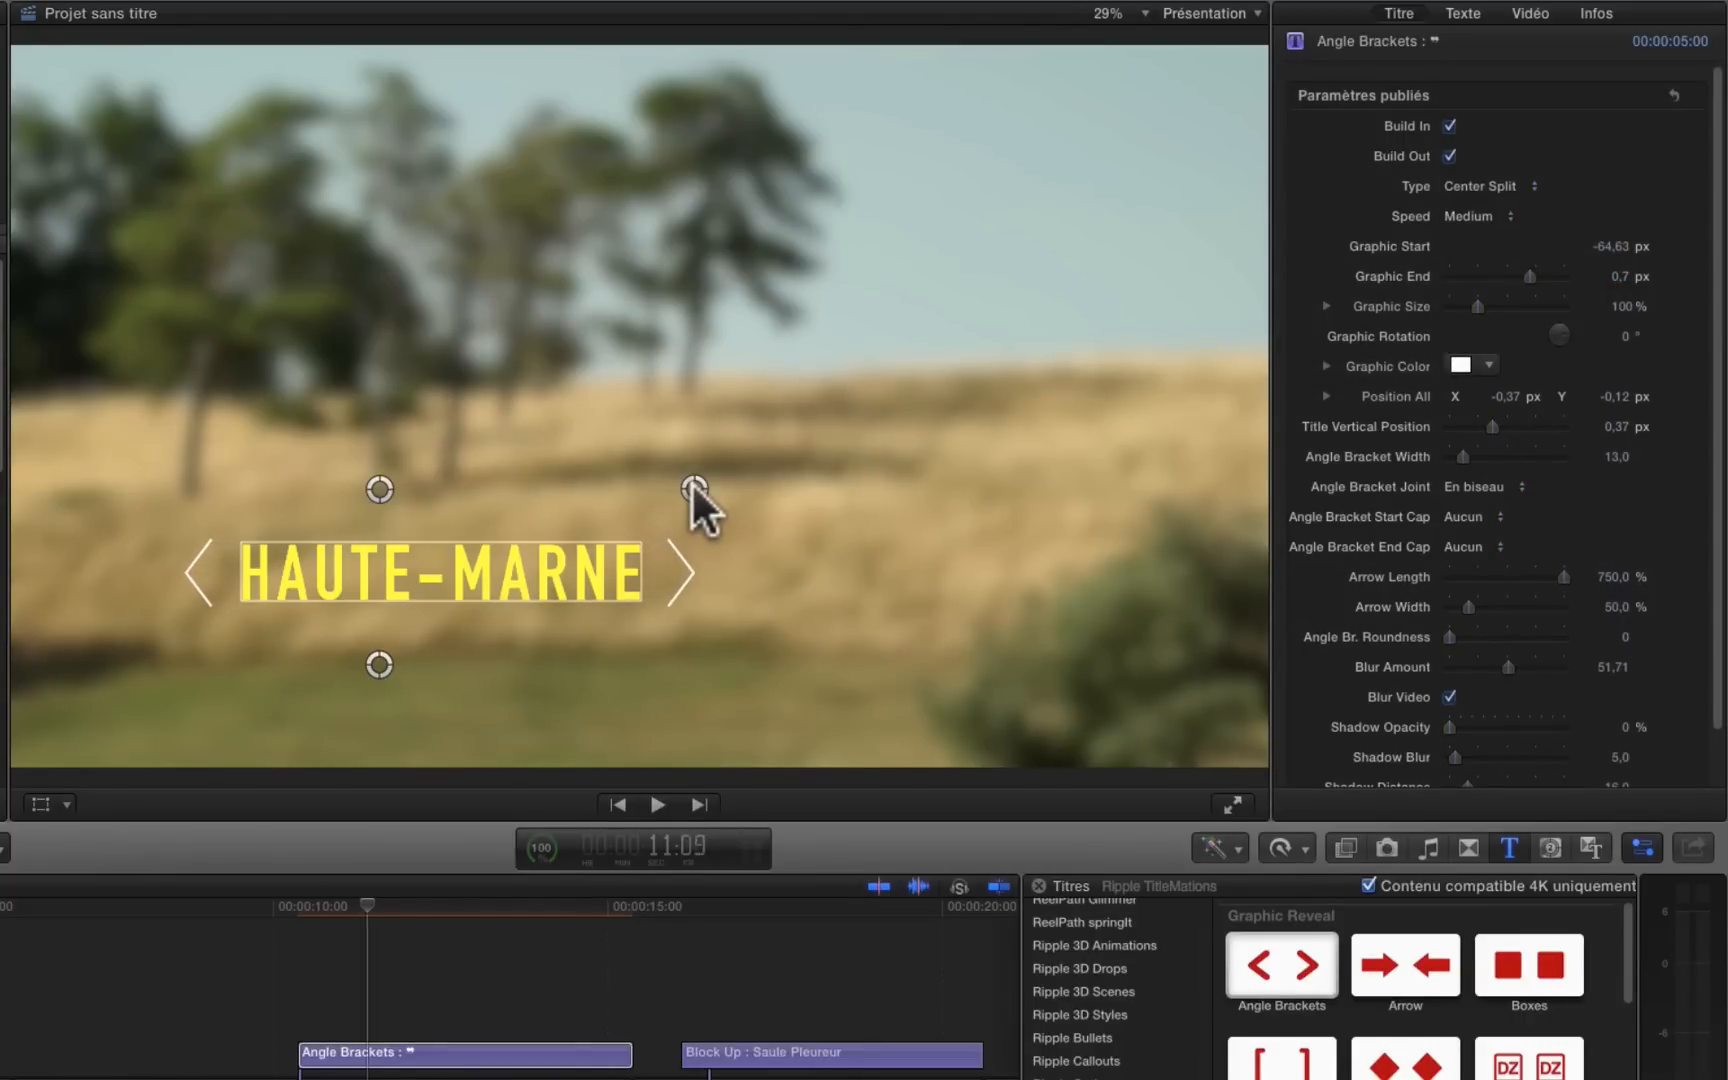
key("Left")
key("Left")
key("Right")
key("Right")
key("Right")
key("Right")
key("Right")
key("Right")
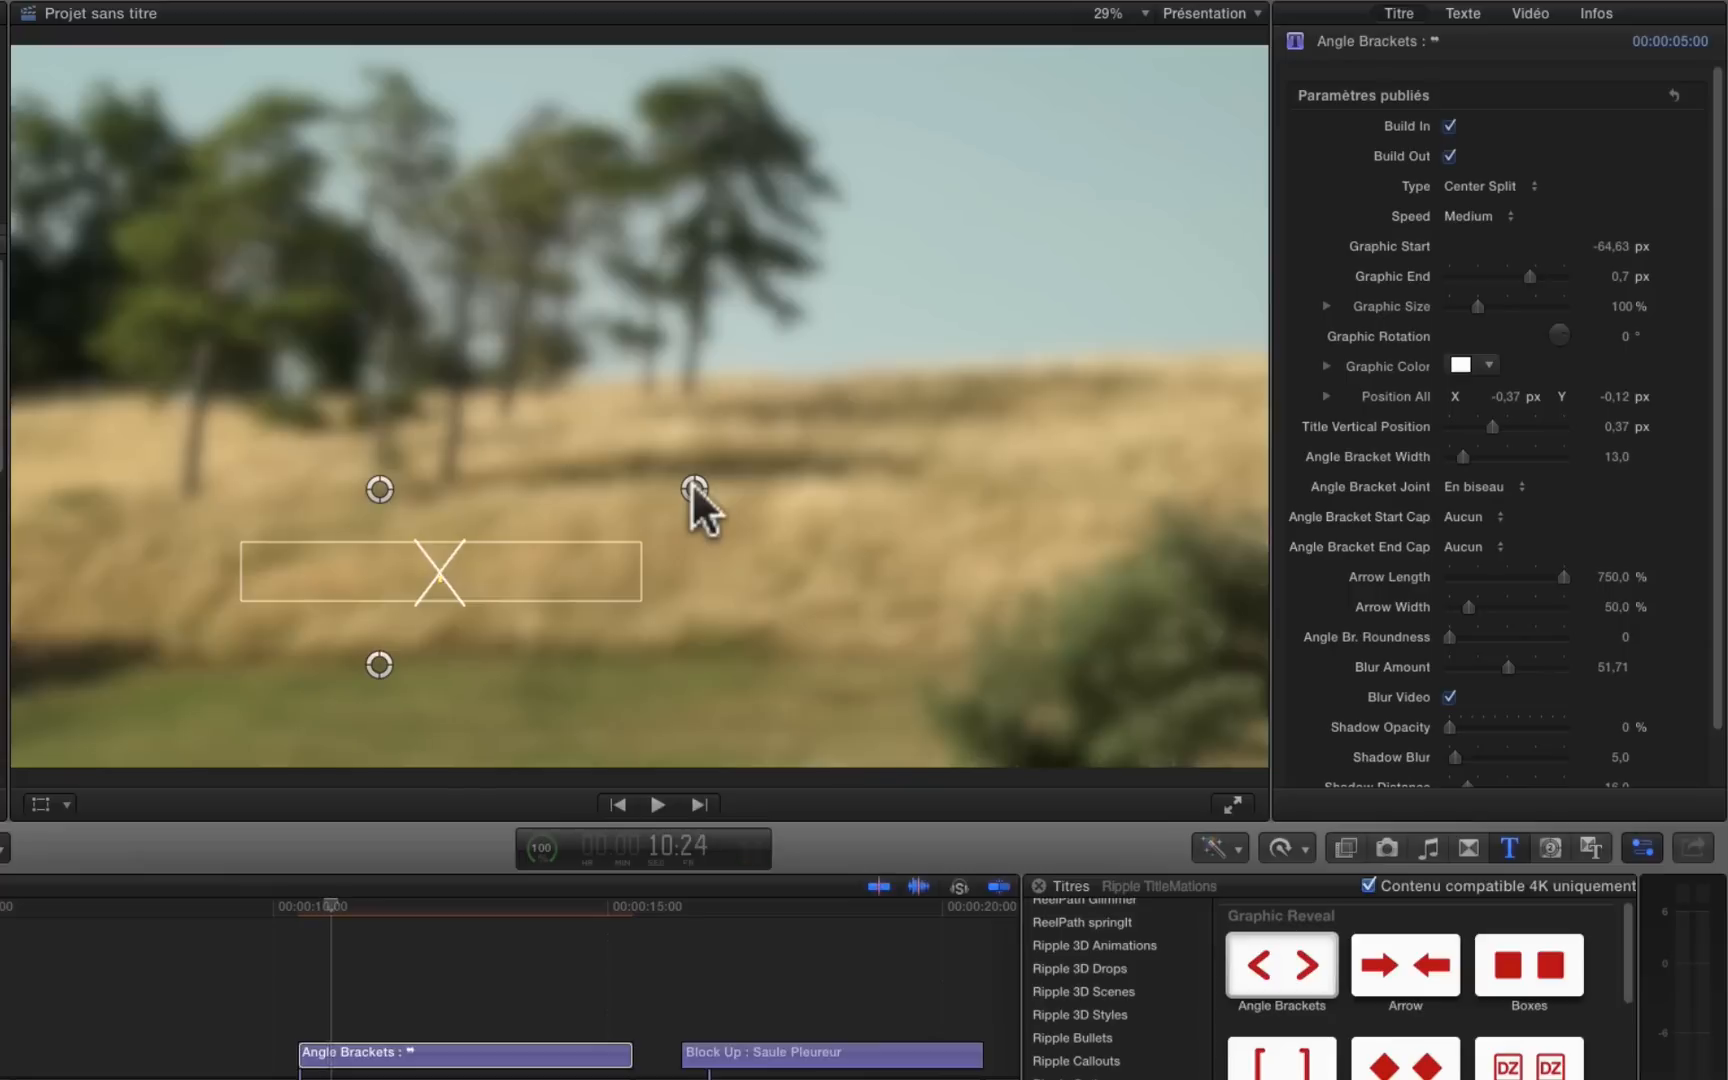
key("Right")
key("Right")
key("Right")
key("Right")
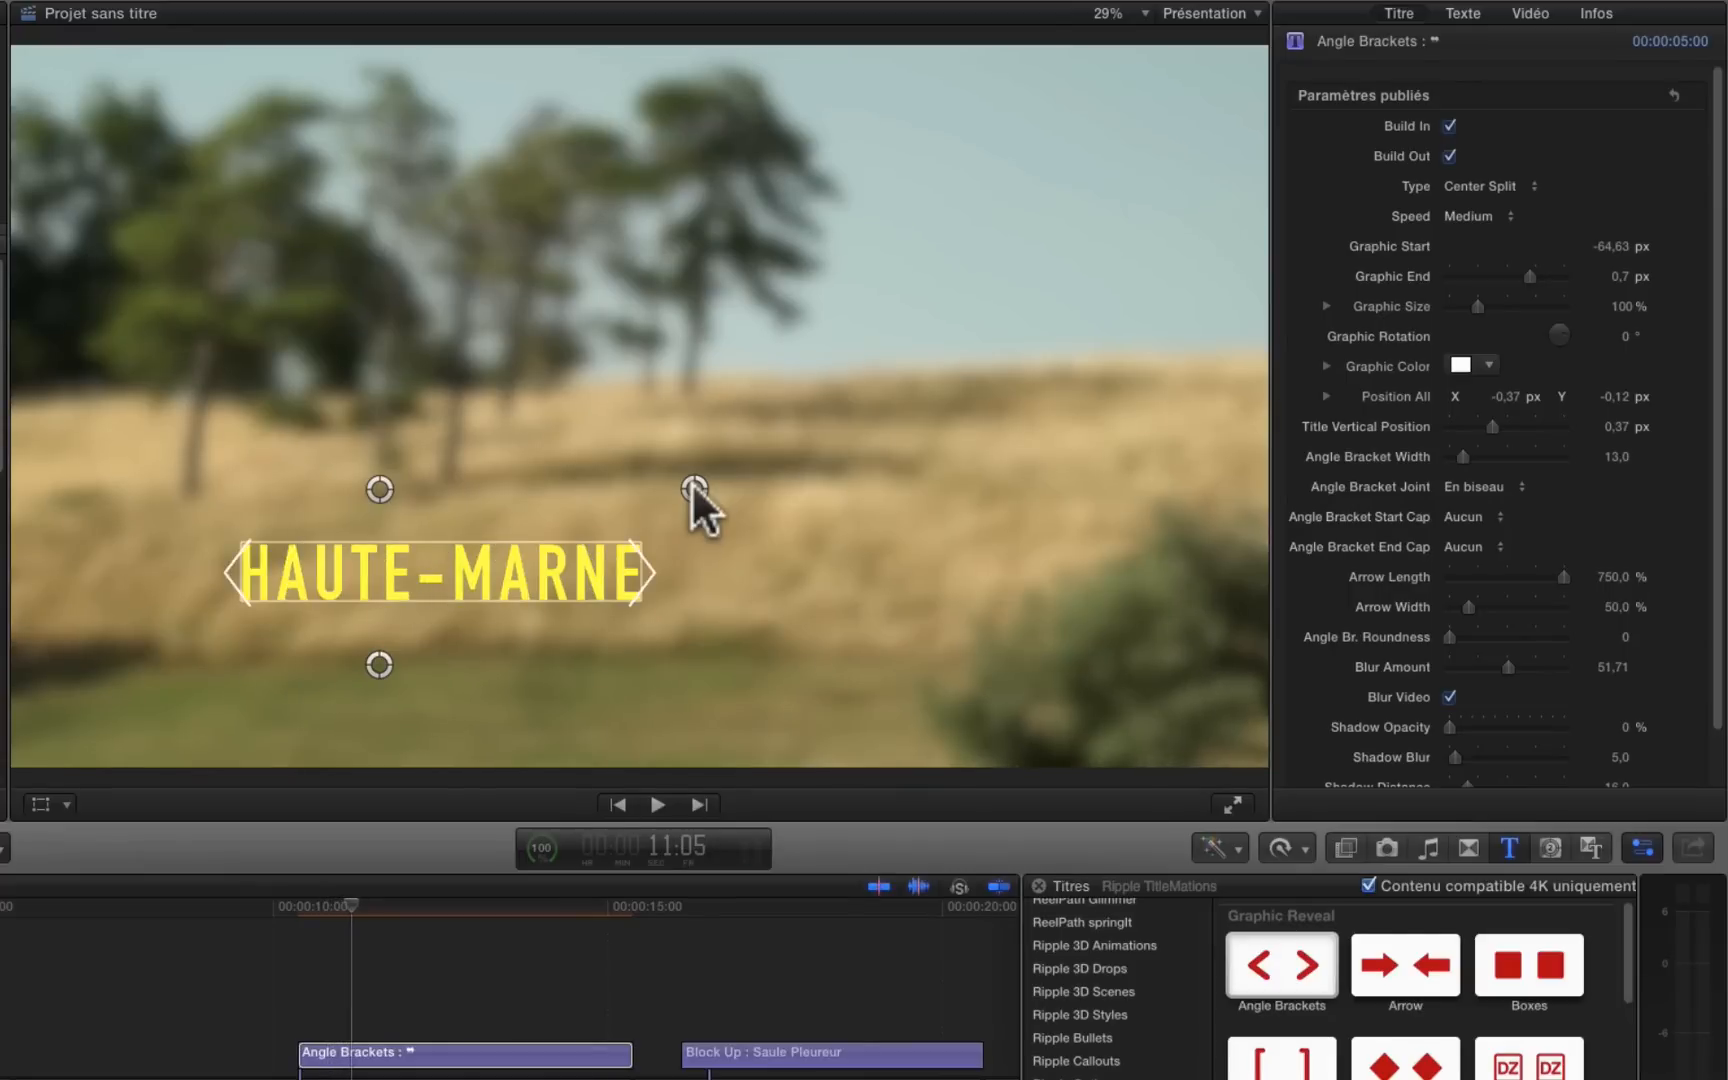
key("Right")
key("Right")
key("Right")
key("Right")
key("Right")
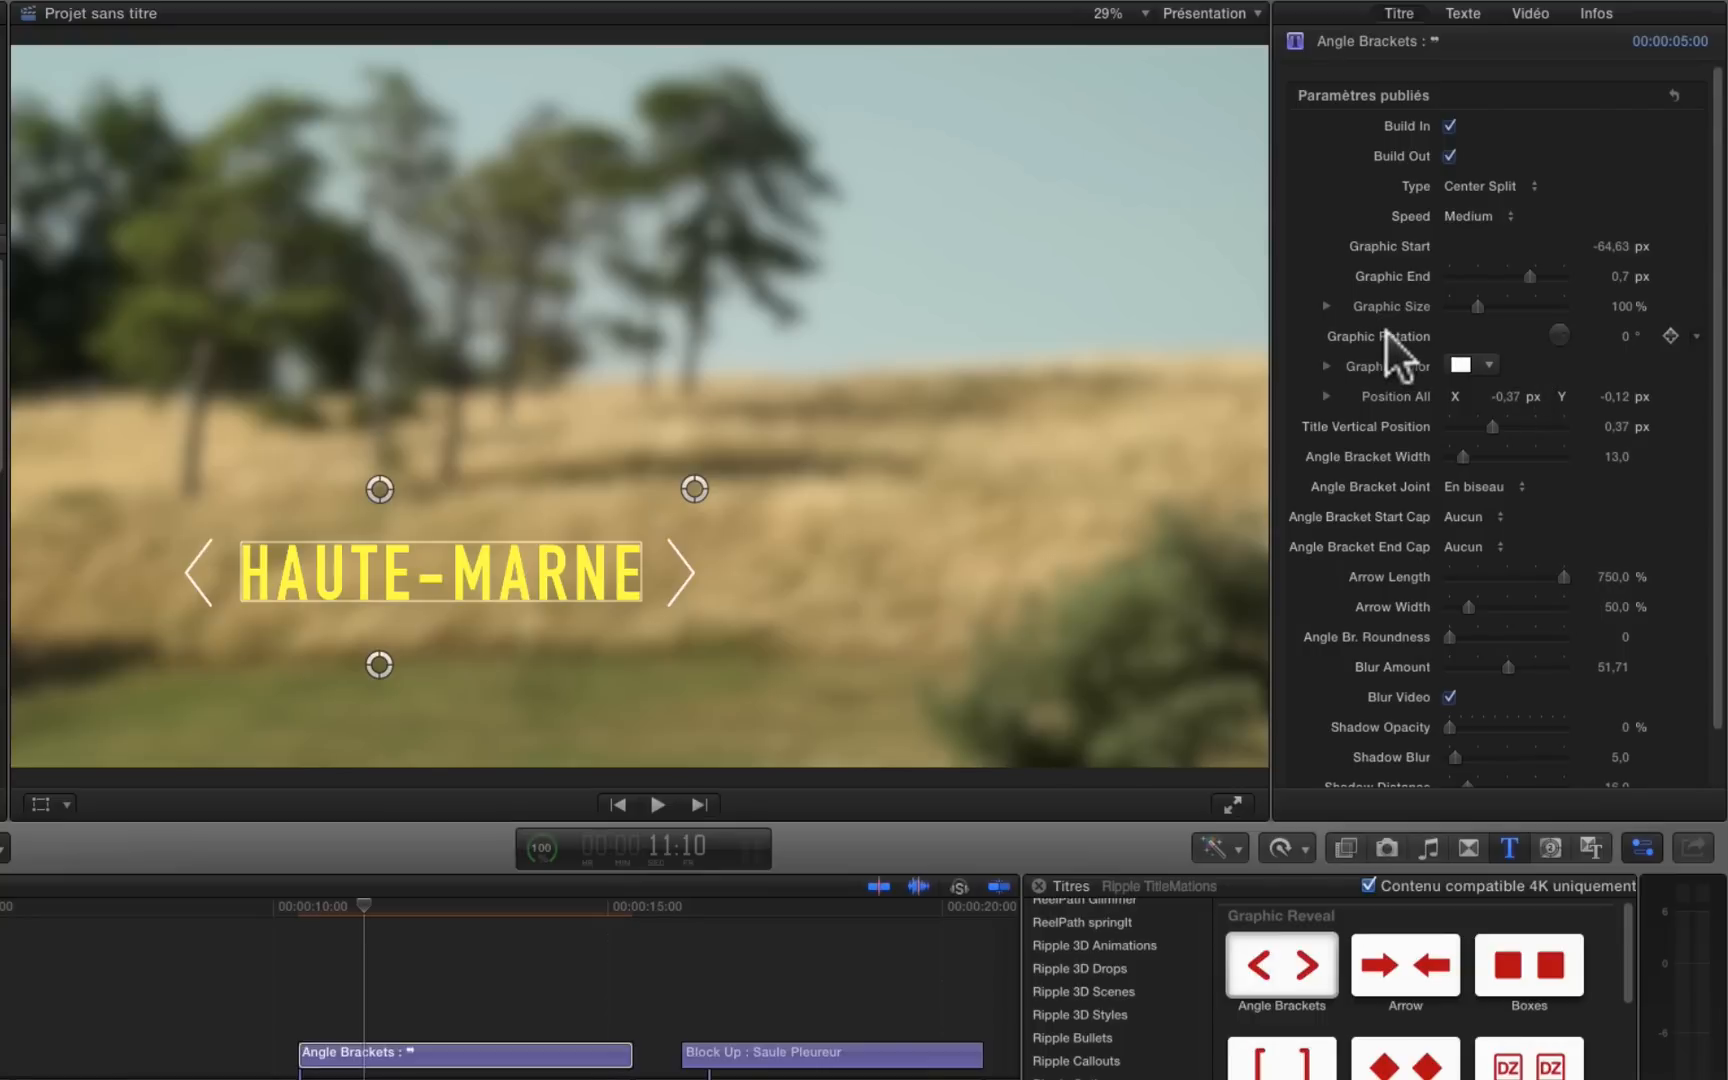
Step: Try a Graphic Rotation of 10° on the brackets and set it back to 0°
left_click(1620, 329)
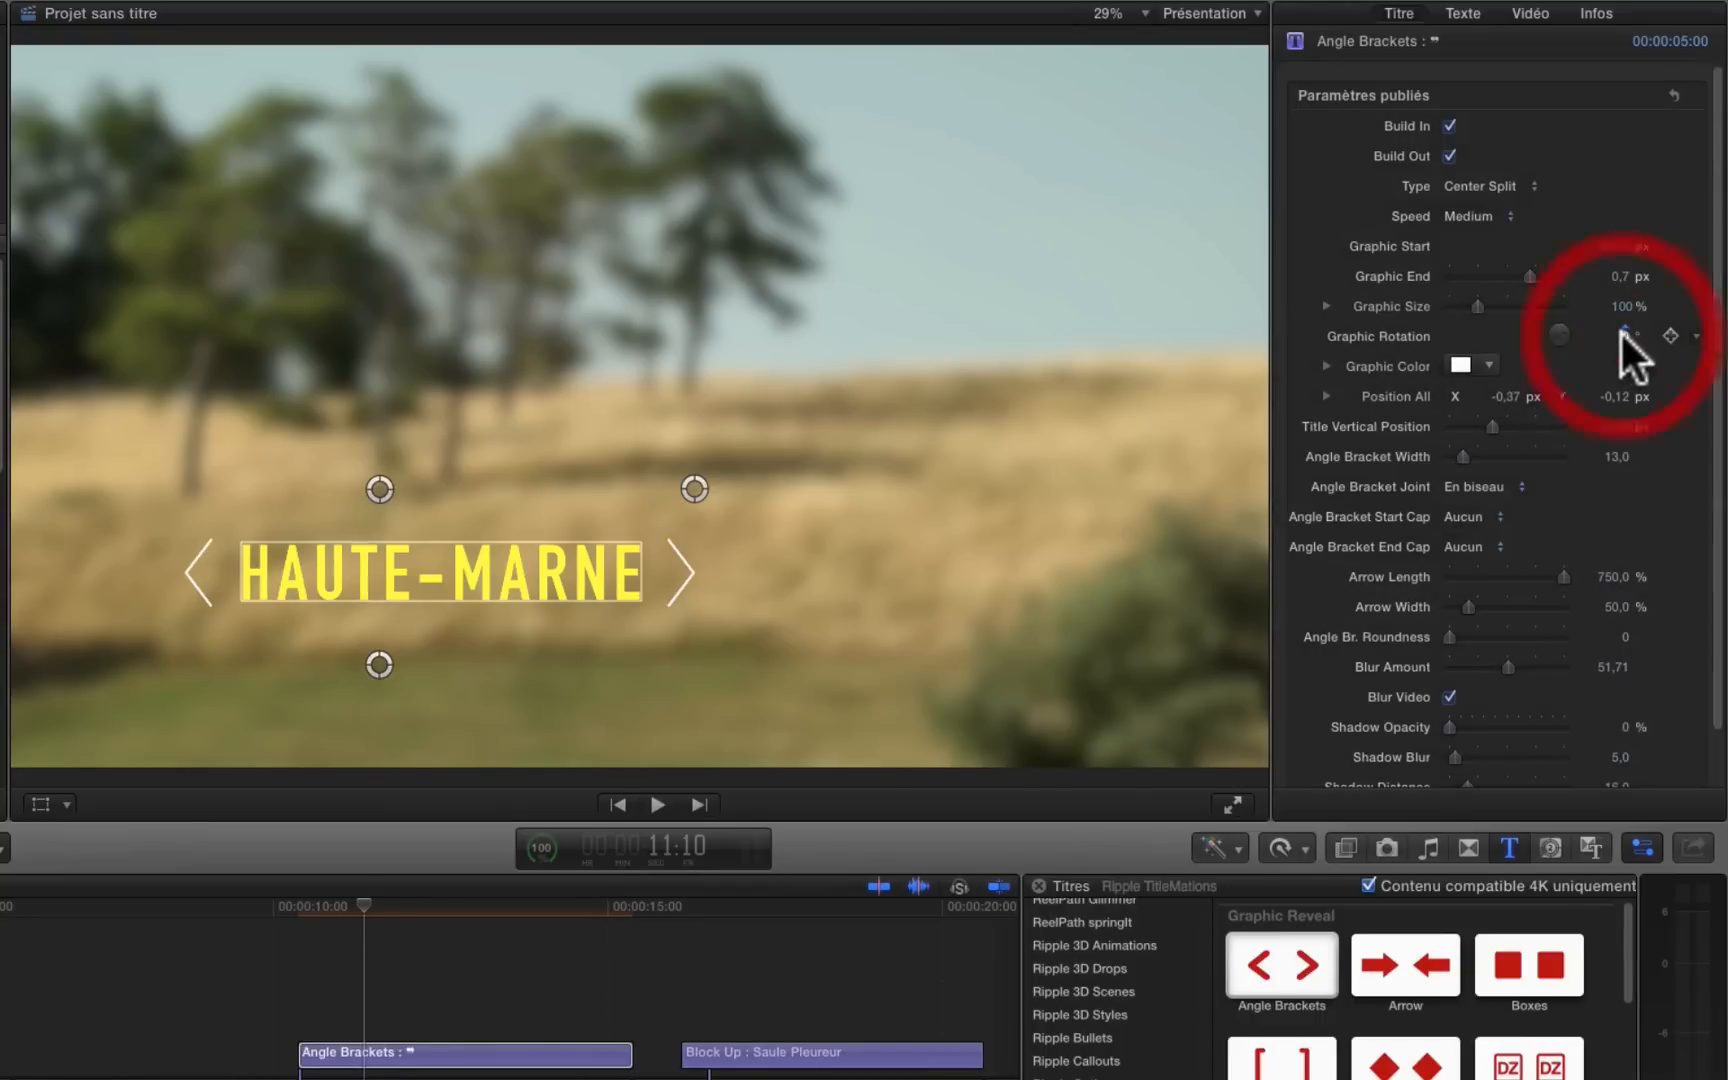
left_click_drag(1625, 335, 1620, 340)
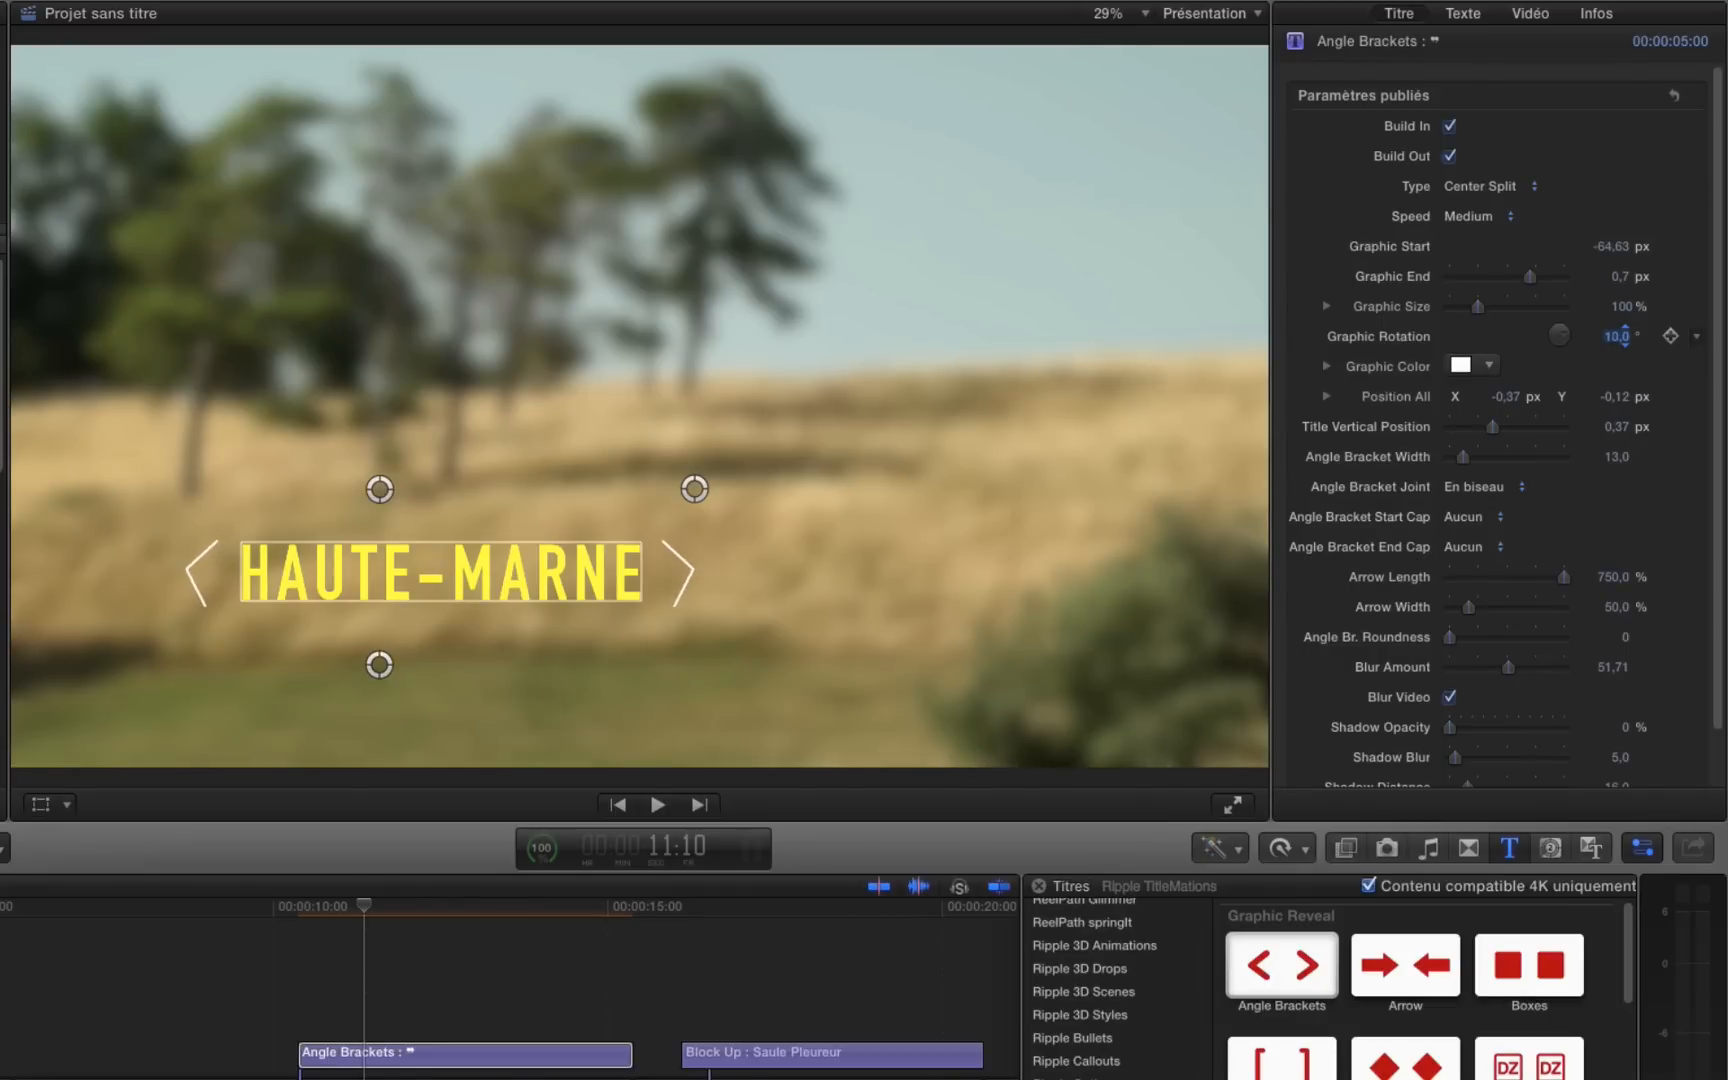
left_click(1610, 328)
type("0")
key("Return")
Step: Change the brackets' Graphic Color to red
left_click(1481, 364)
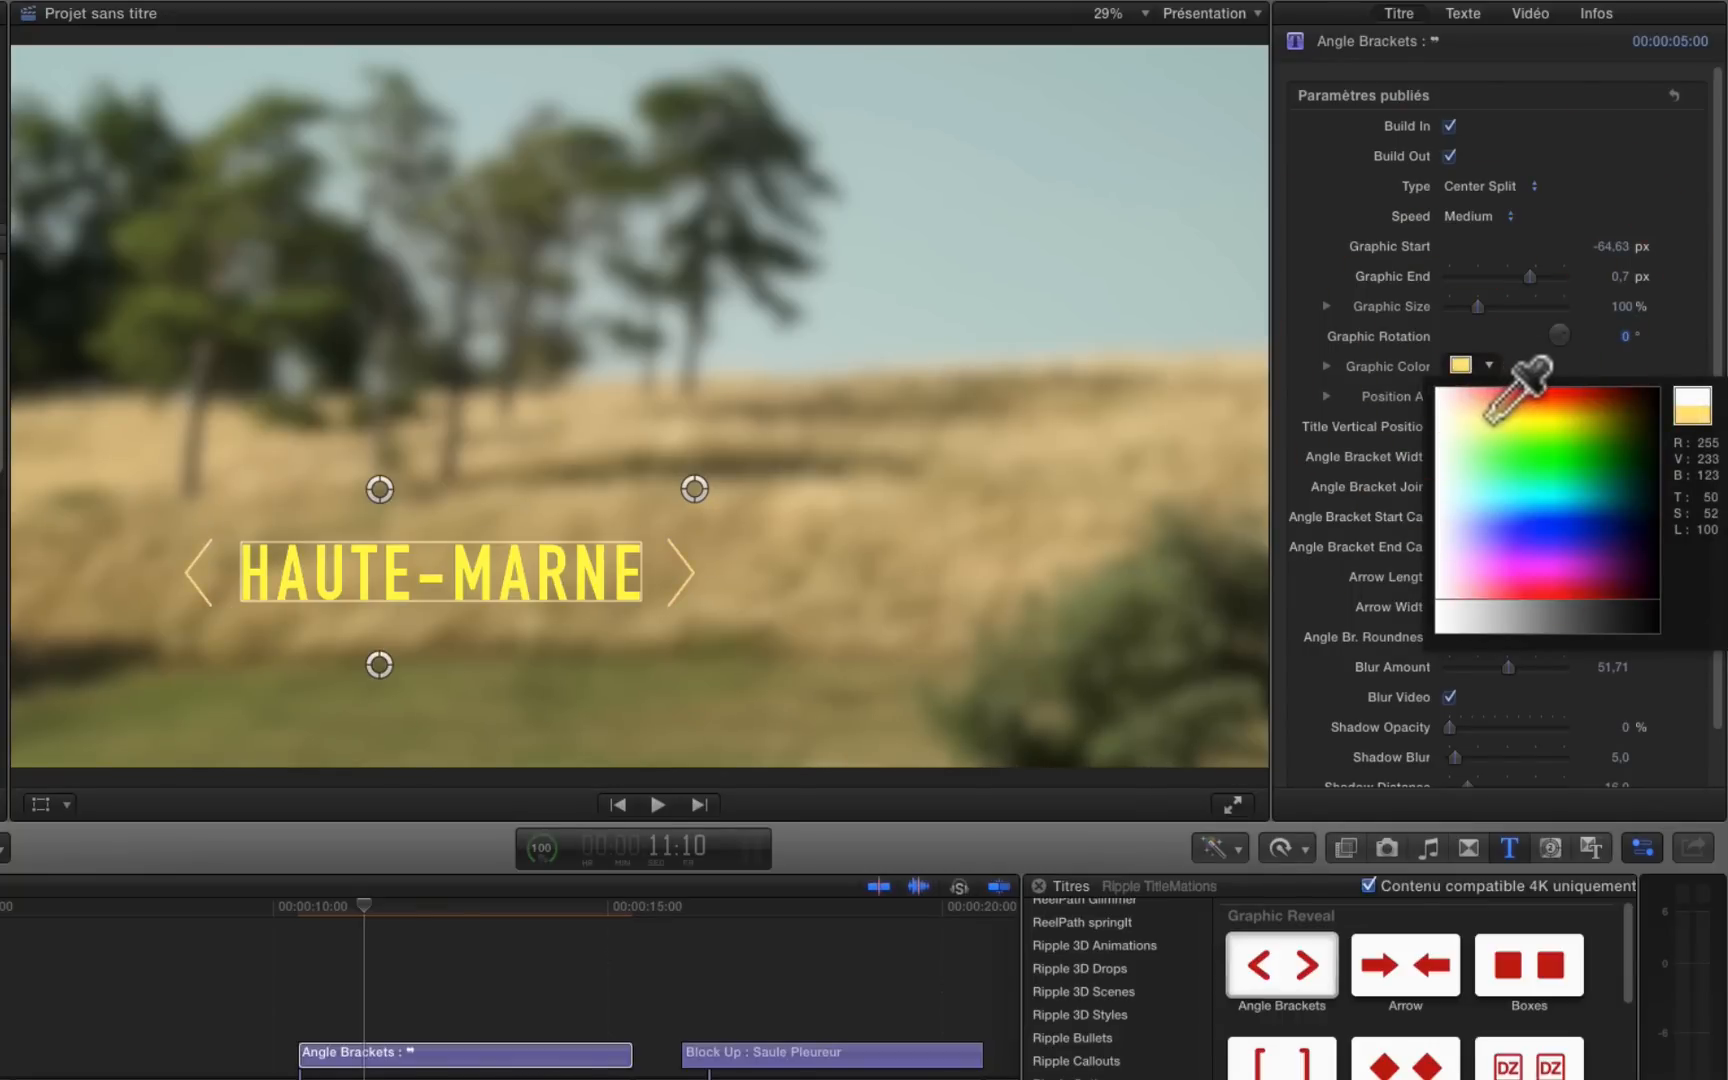
left_click(1556, 401)
left_click(1557, 392)
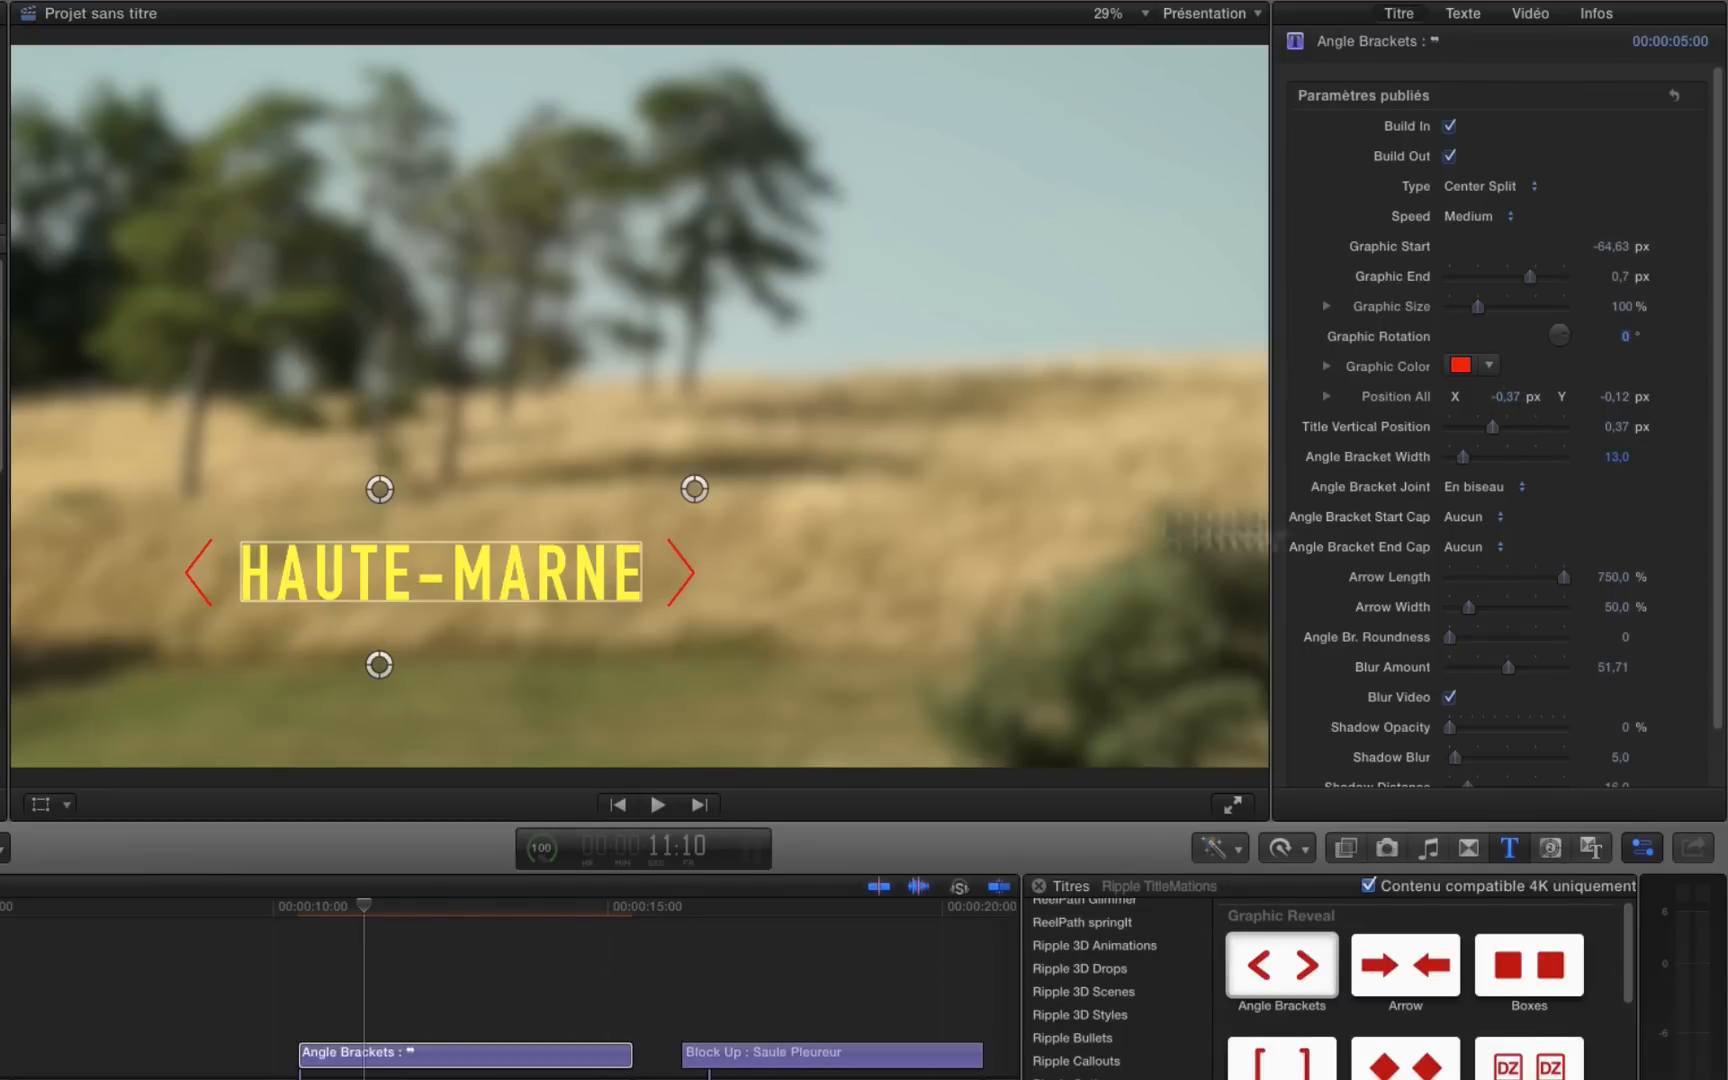
Step: Bring the brackets slightly closer to the text and move the whole title up to a Position All Y of about -0.08 px
left_click(694, 490)
mouse_move(695, 472)
left_mouse_down()
mouse_move(701, 458)
mouse_move(686, 468)
left_mouse_up()
left_click_drag(376, 484, 380, 463)
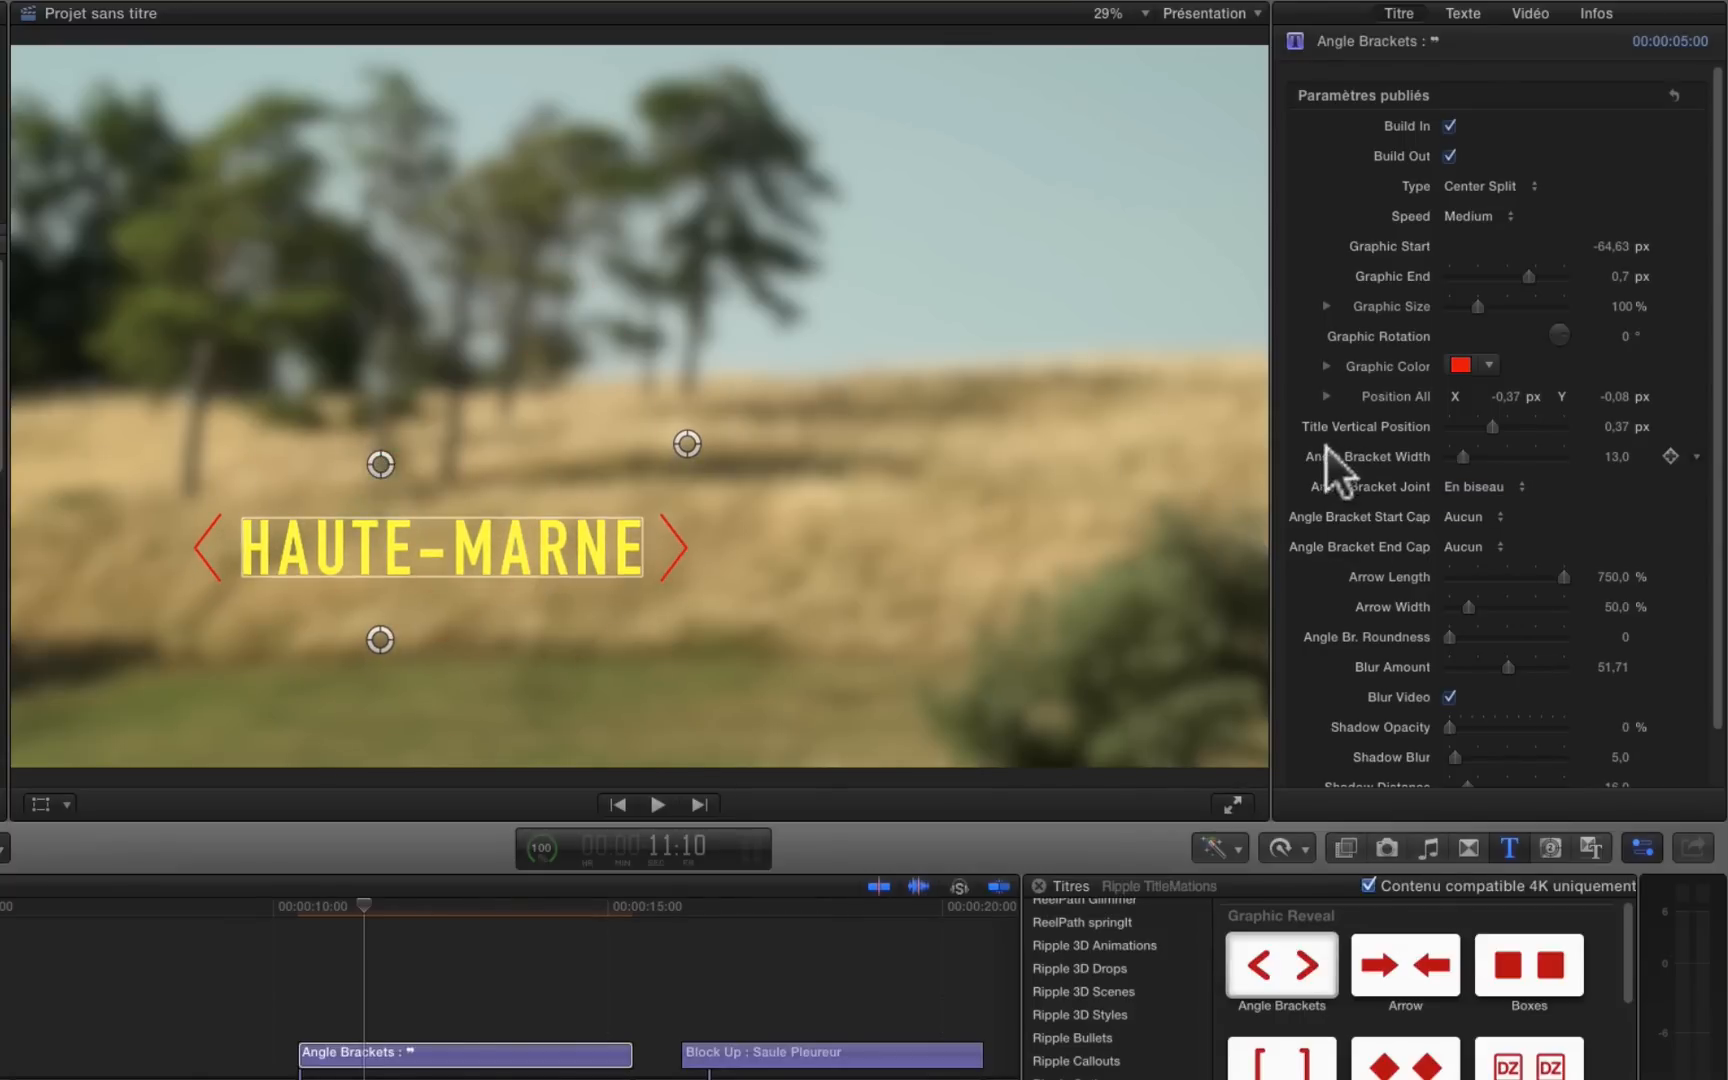
Step: Set the Angle Bracket Width to 42 and the Angle Bracket Joint to Arrondi, comparing it with Carré
left_click_drag(1454, 458, 1496, 460)
left_click(1473, 484)
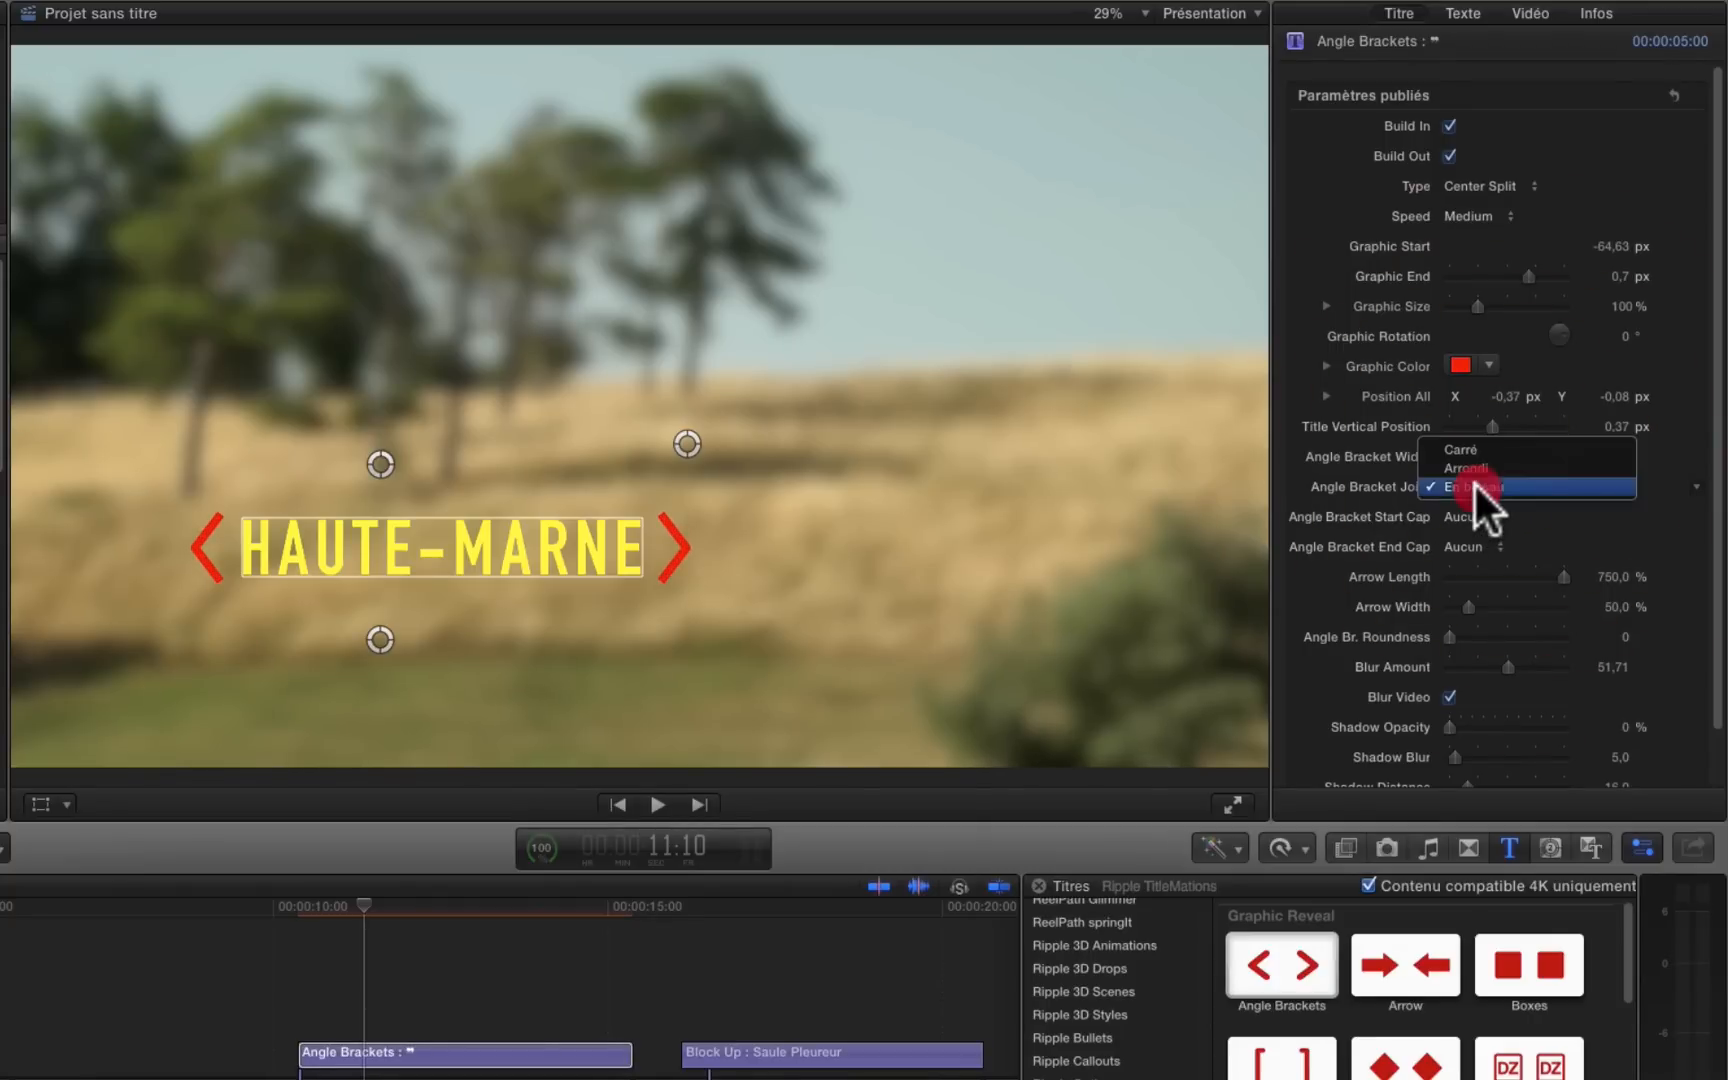
left_click(1473, 466)
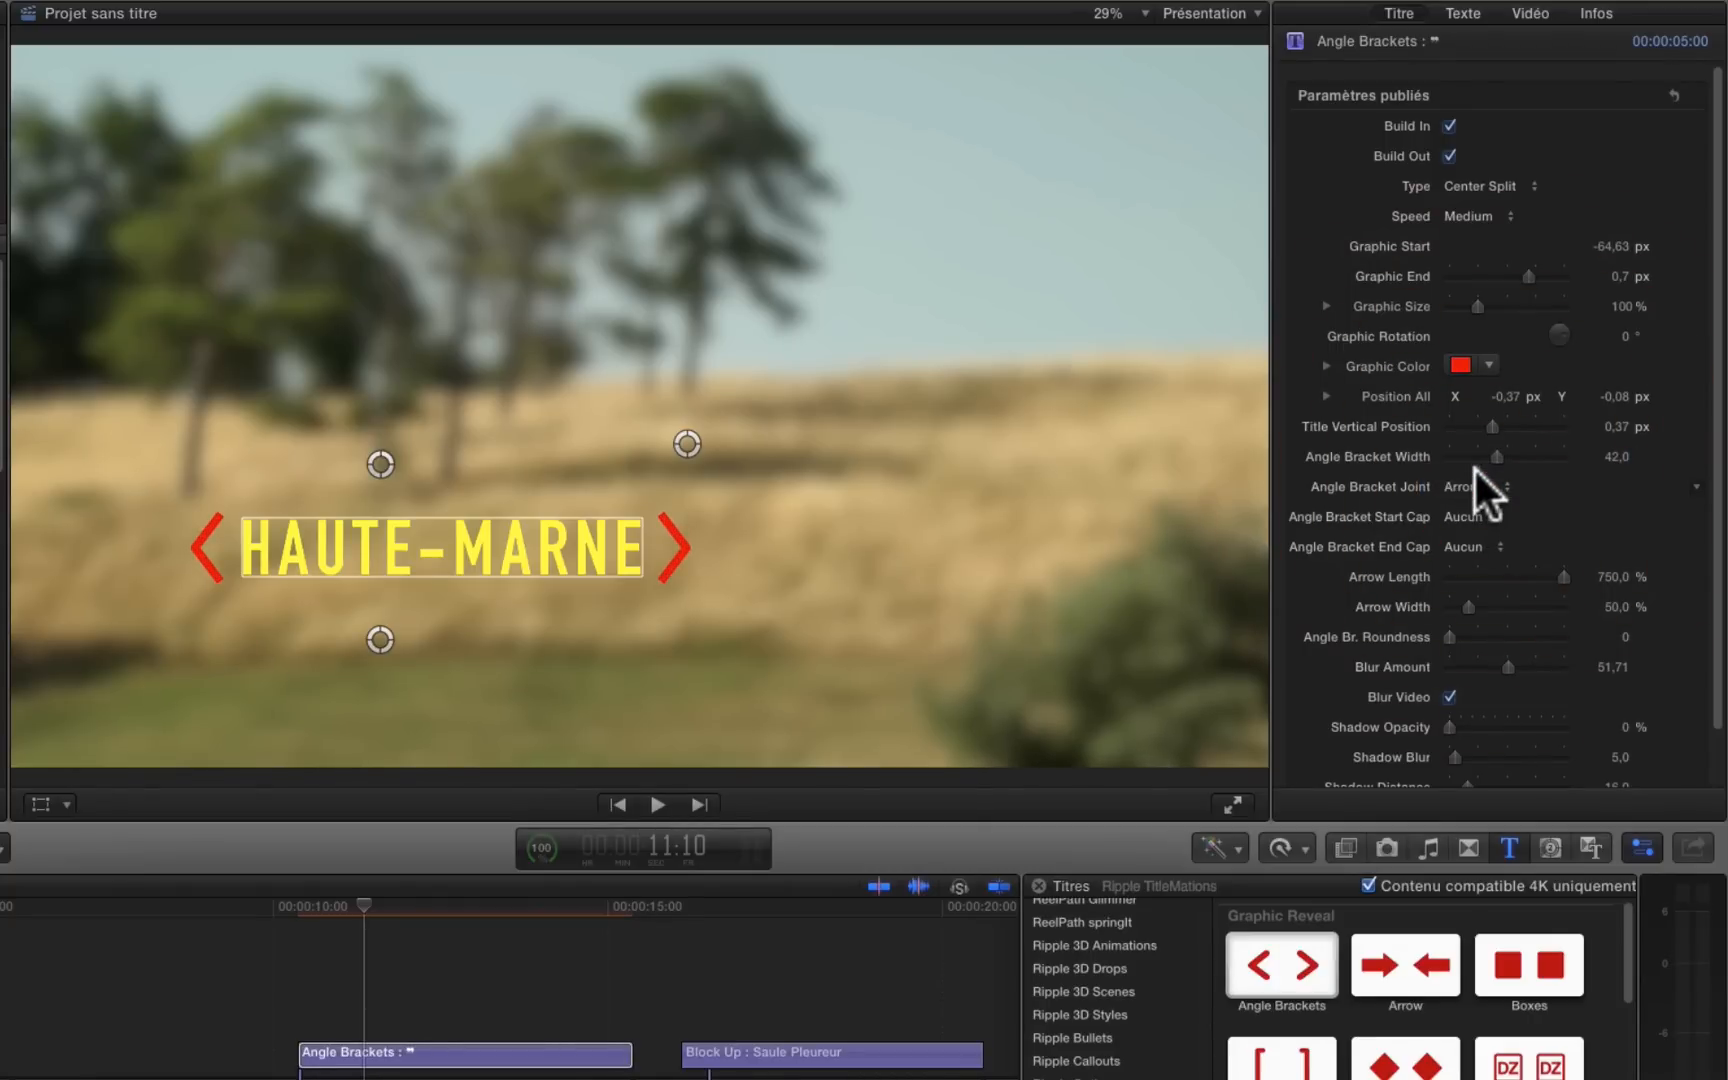
left_click(1470, 486)
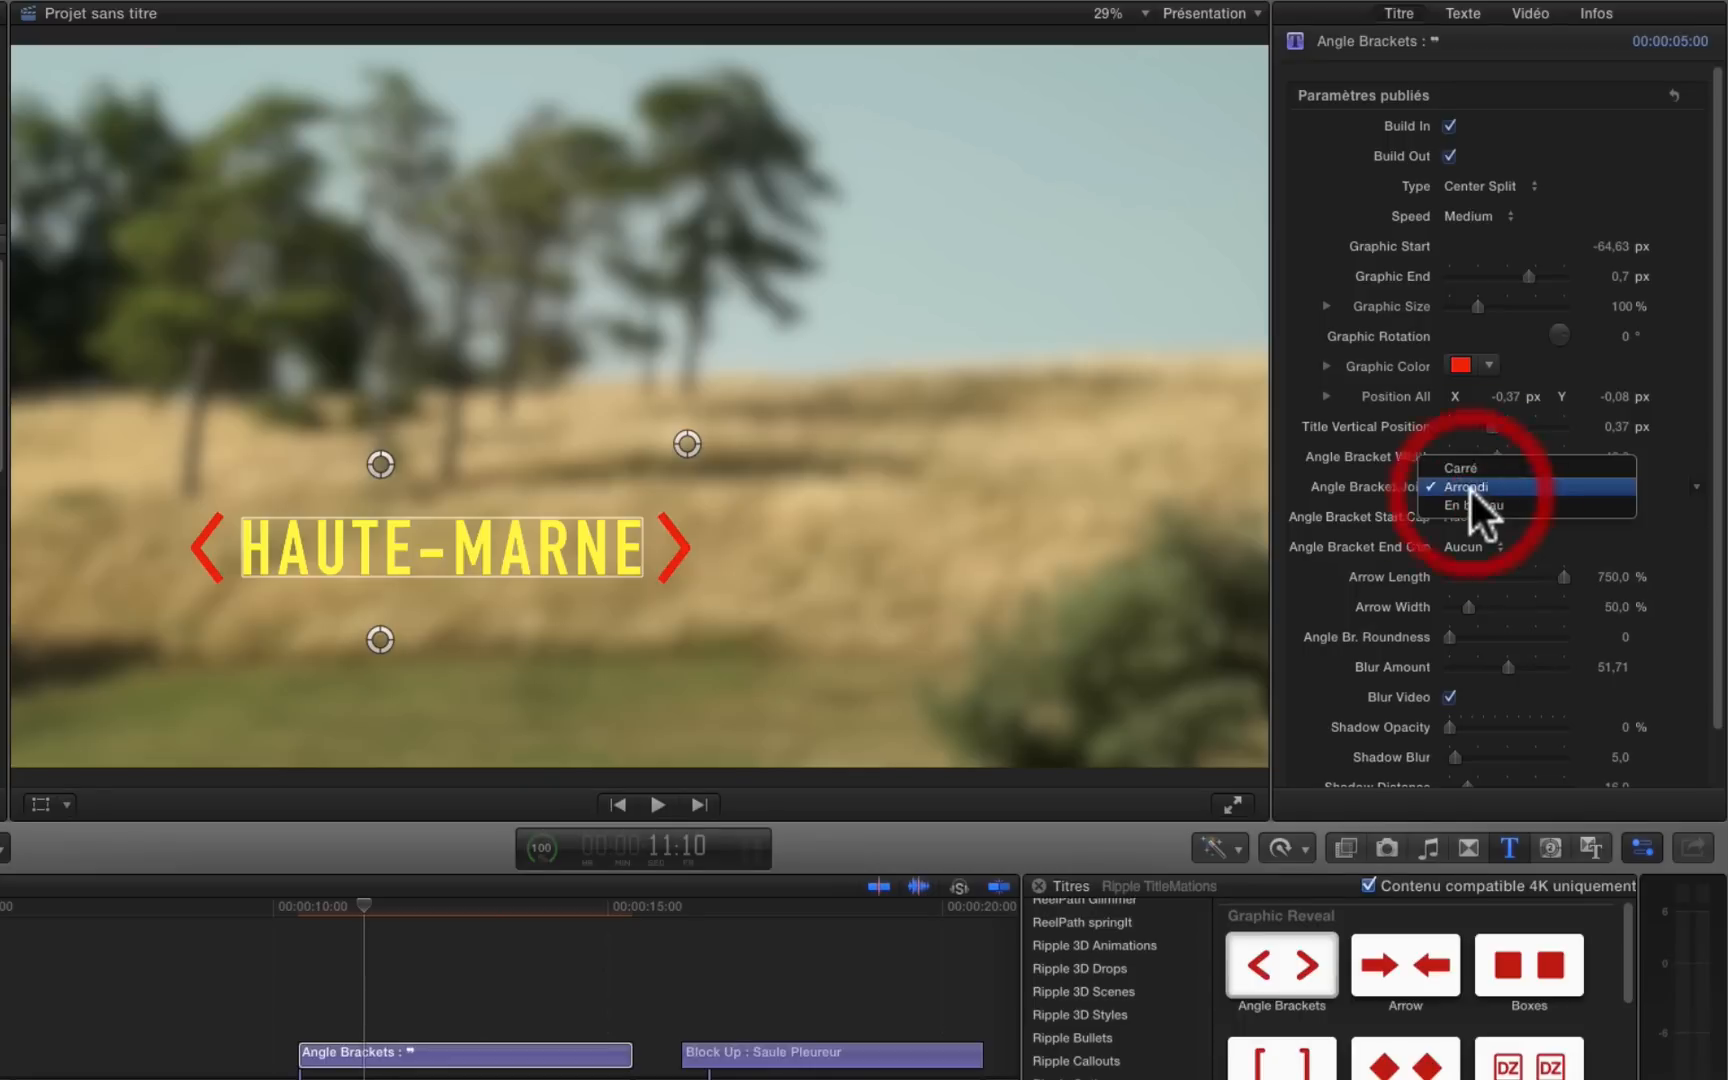
left_click(1469, 464)
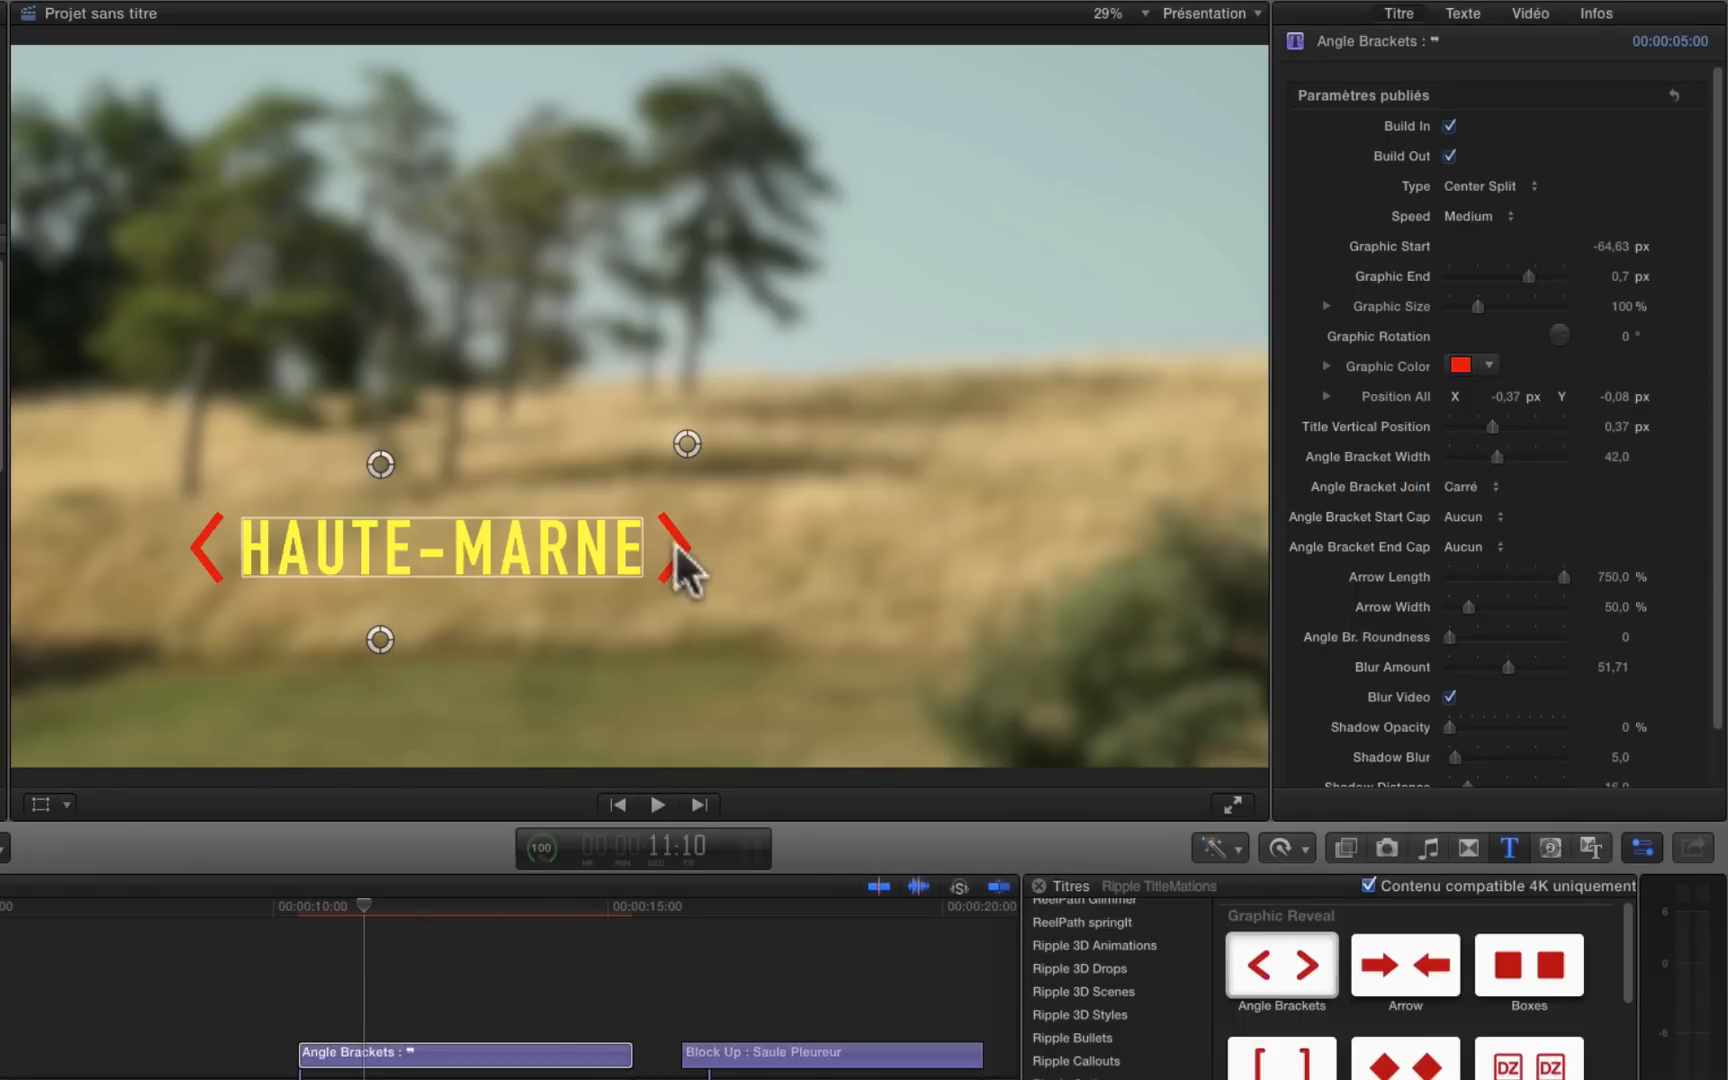
left_click(1473, 486)
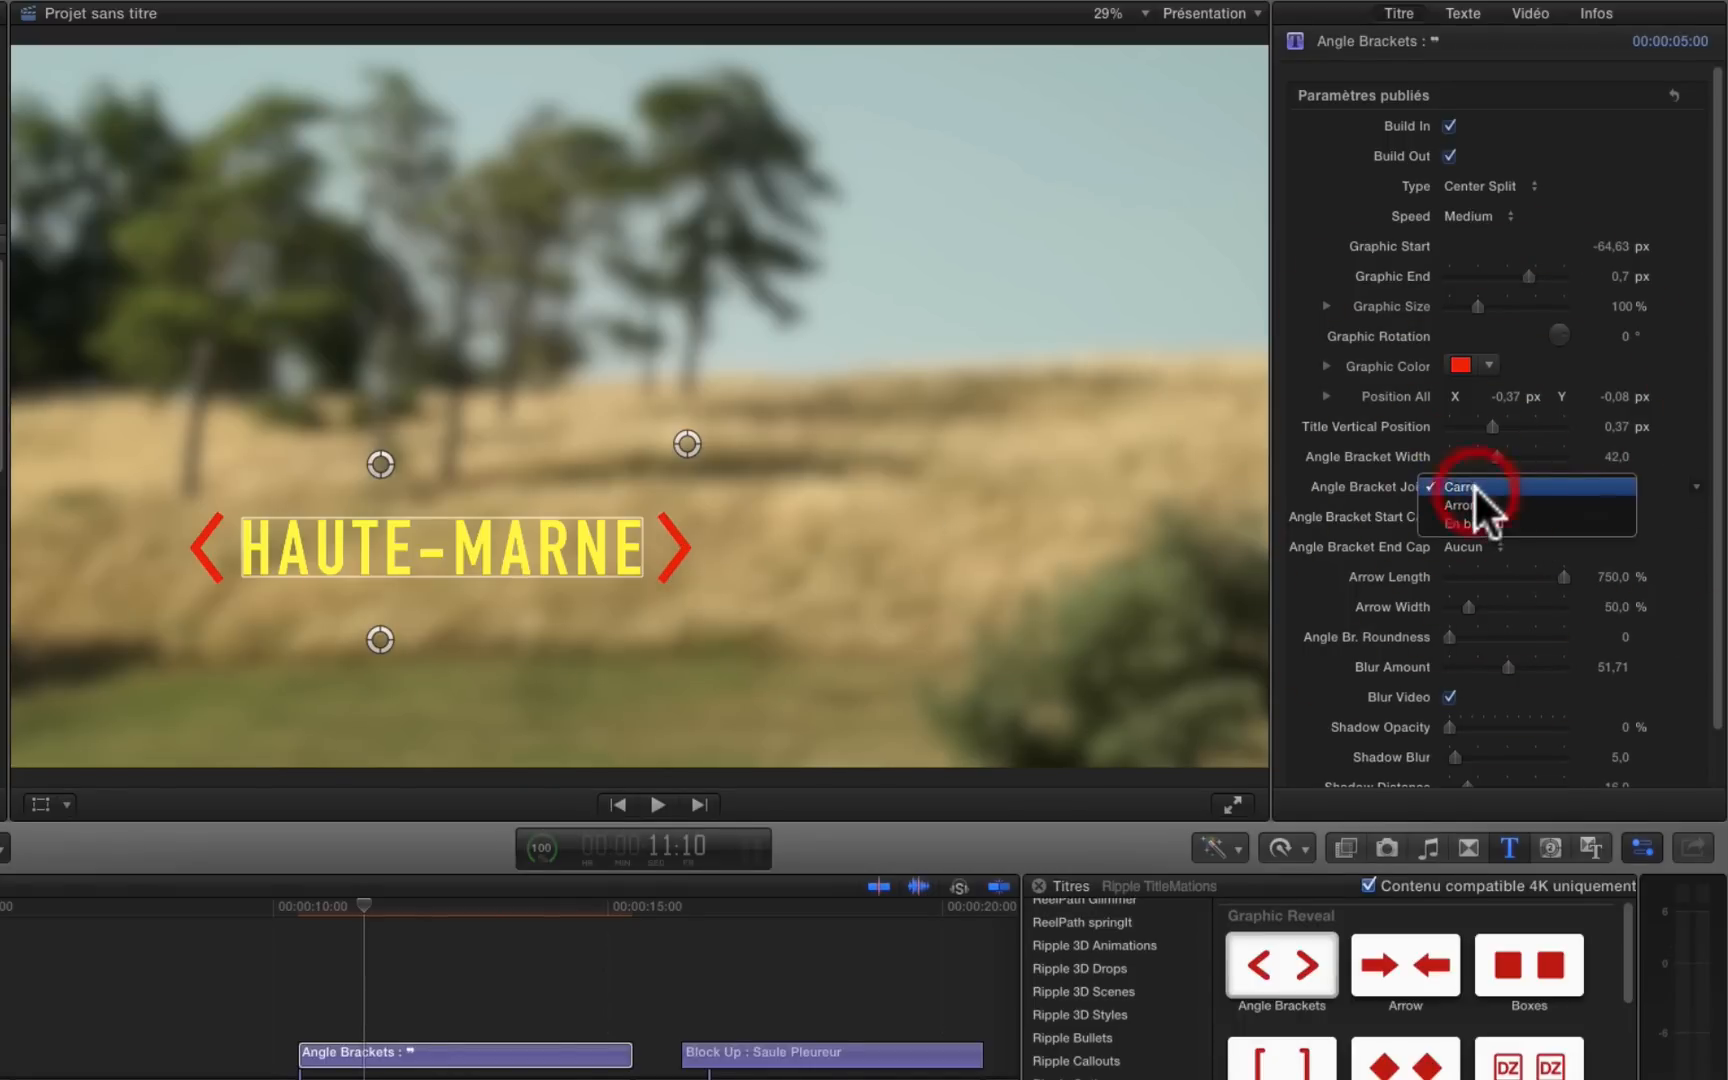
left_click(1473, 495)
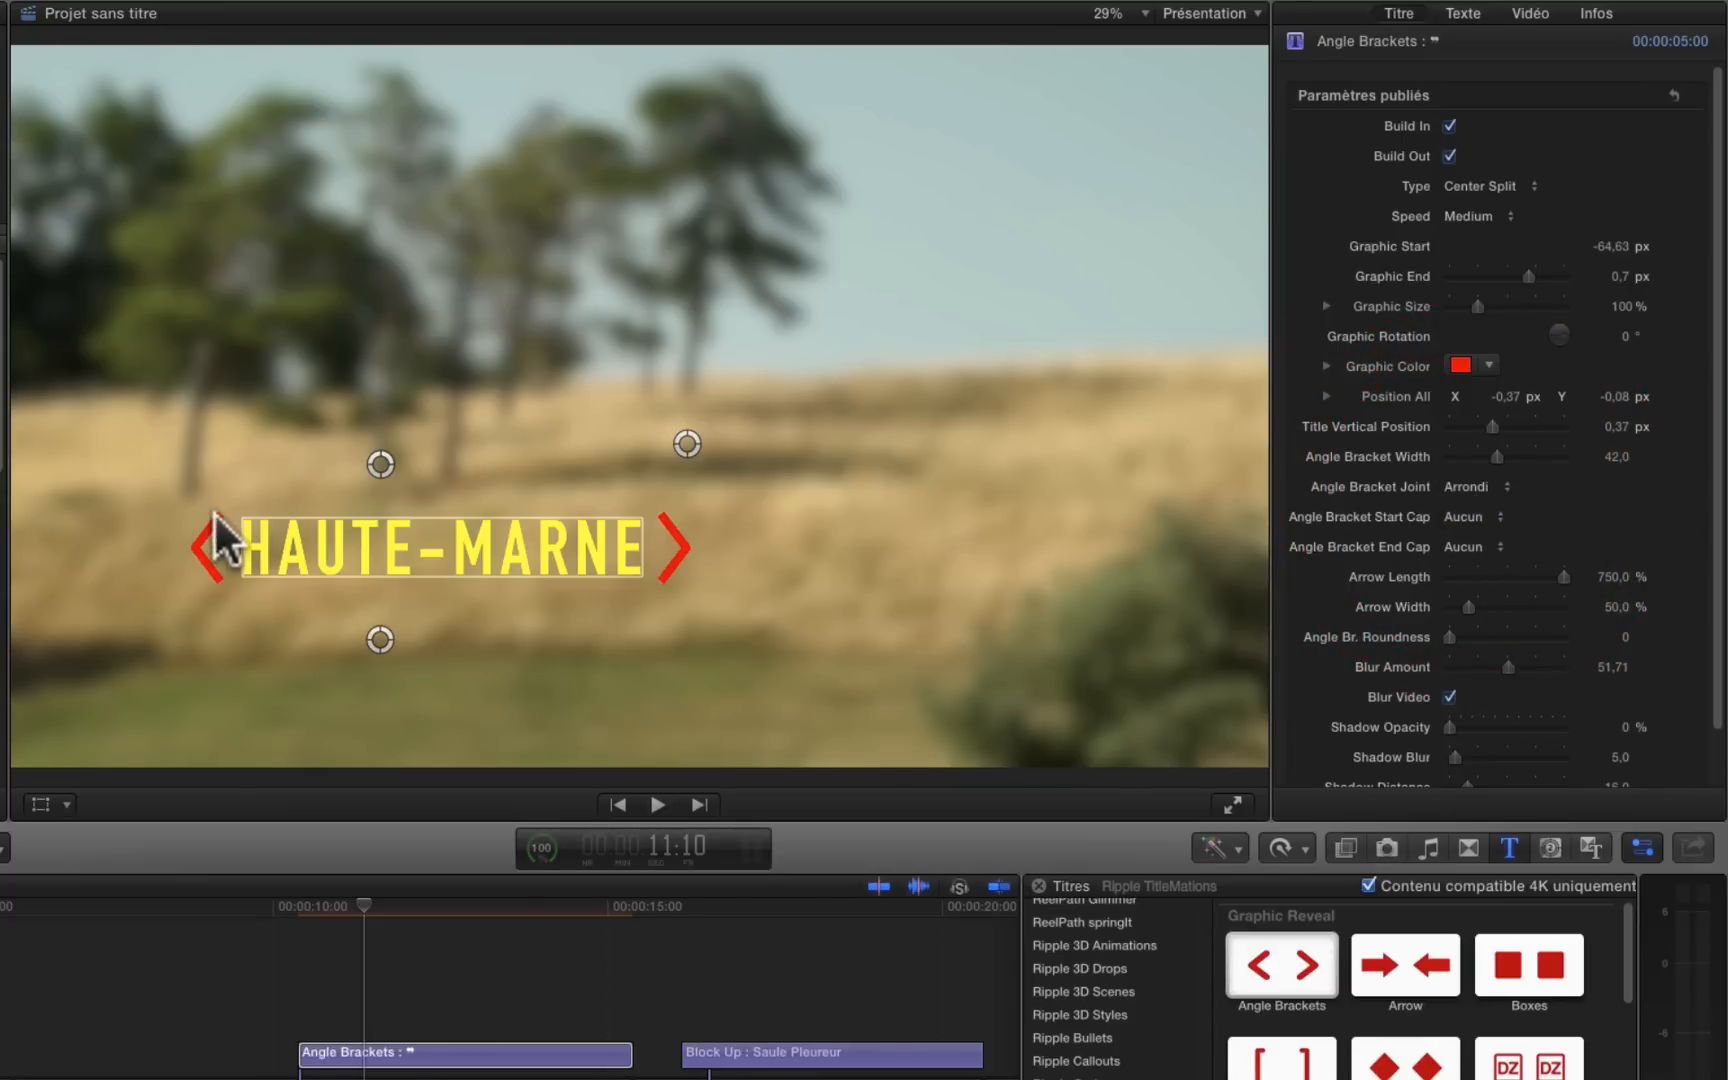
Step: Try the Flèche cap on both bracket ends and switch the Angle Bracket End Cap to Carré
left_click(1469, 517)
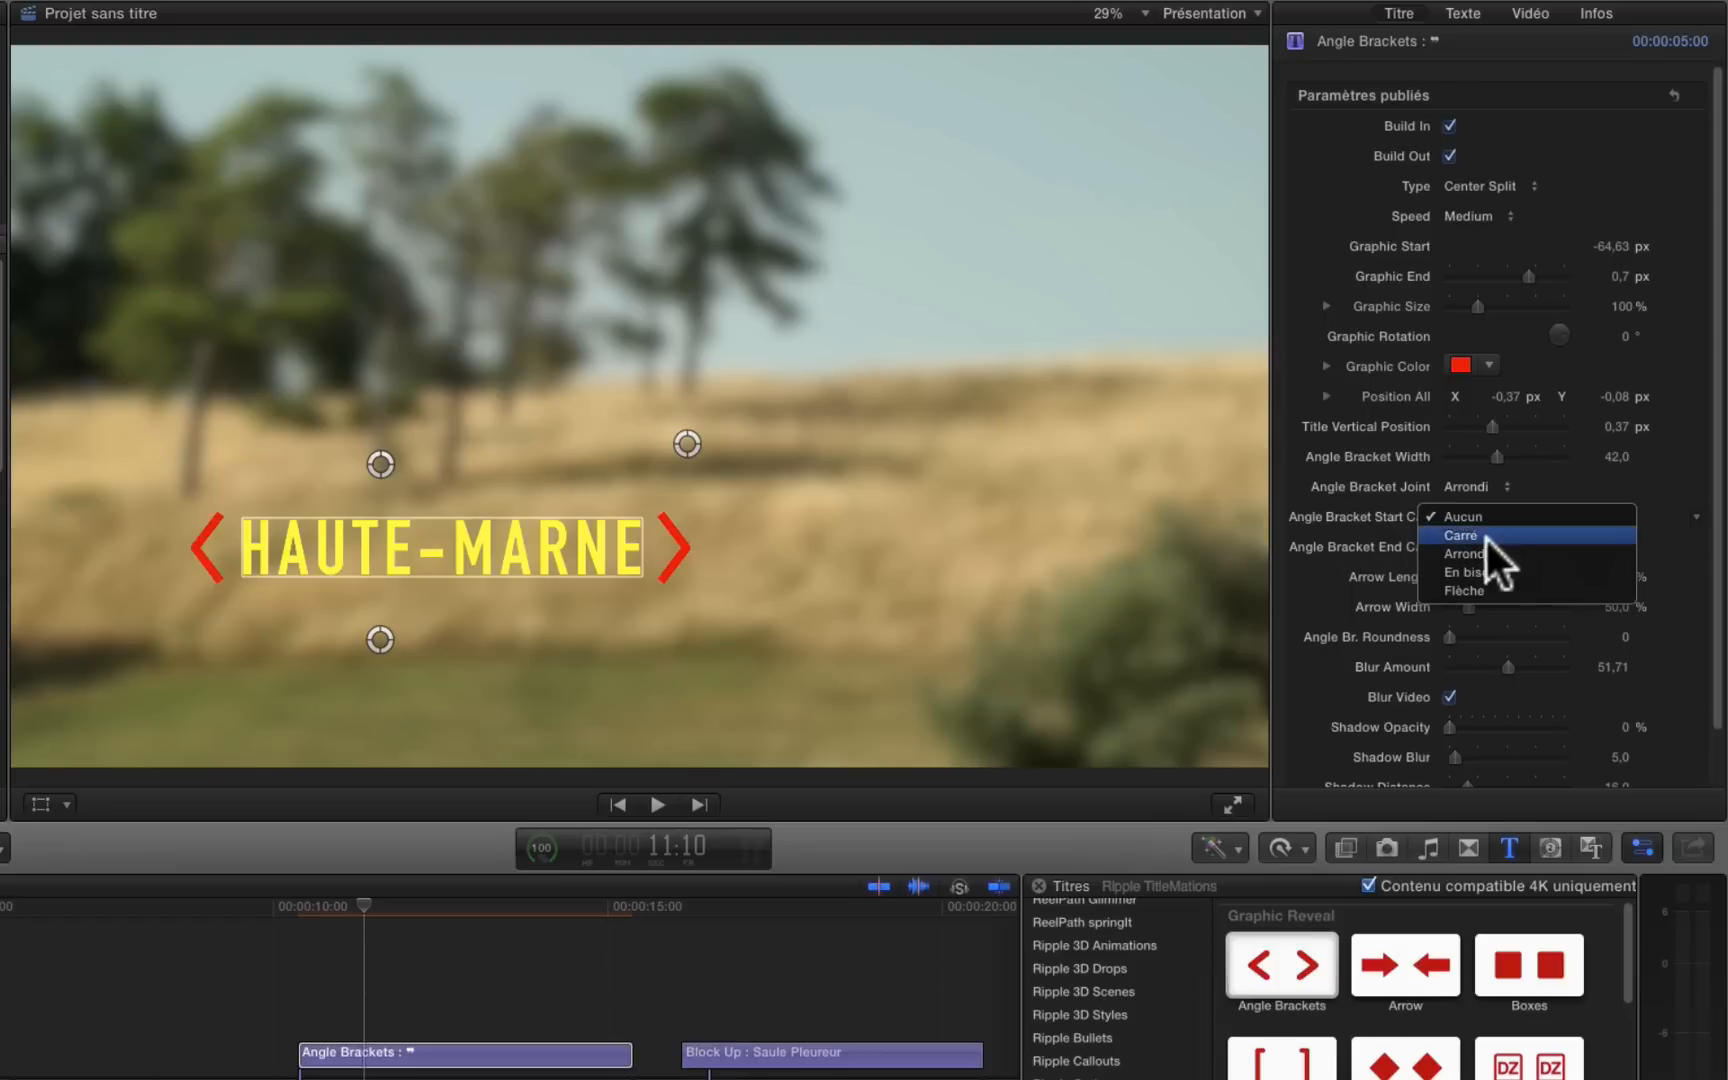
left_click(1457, 590)
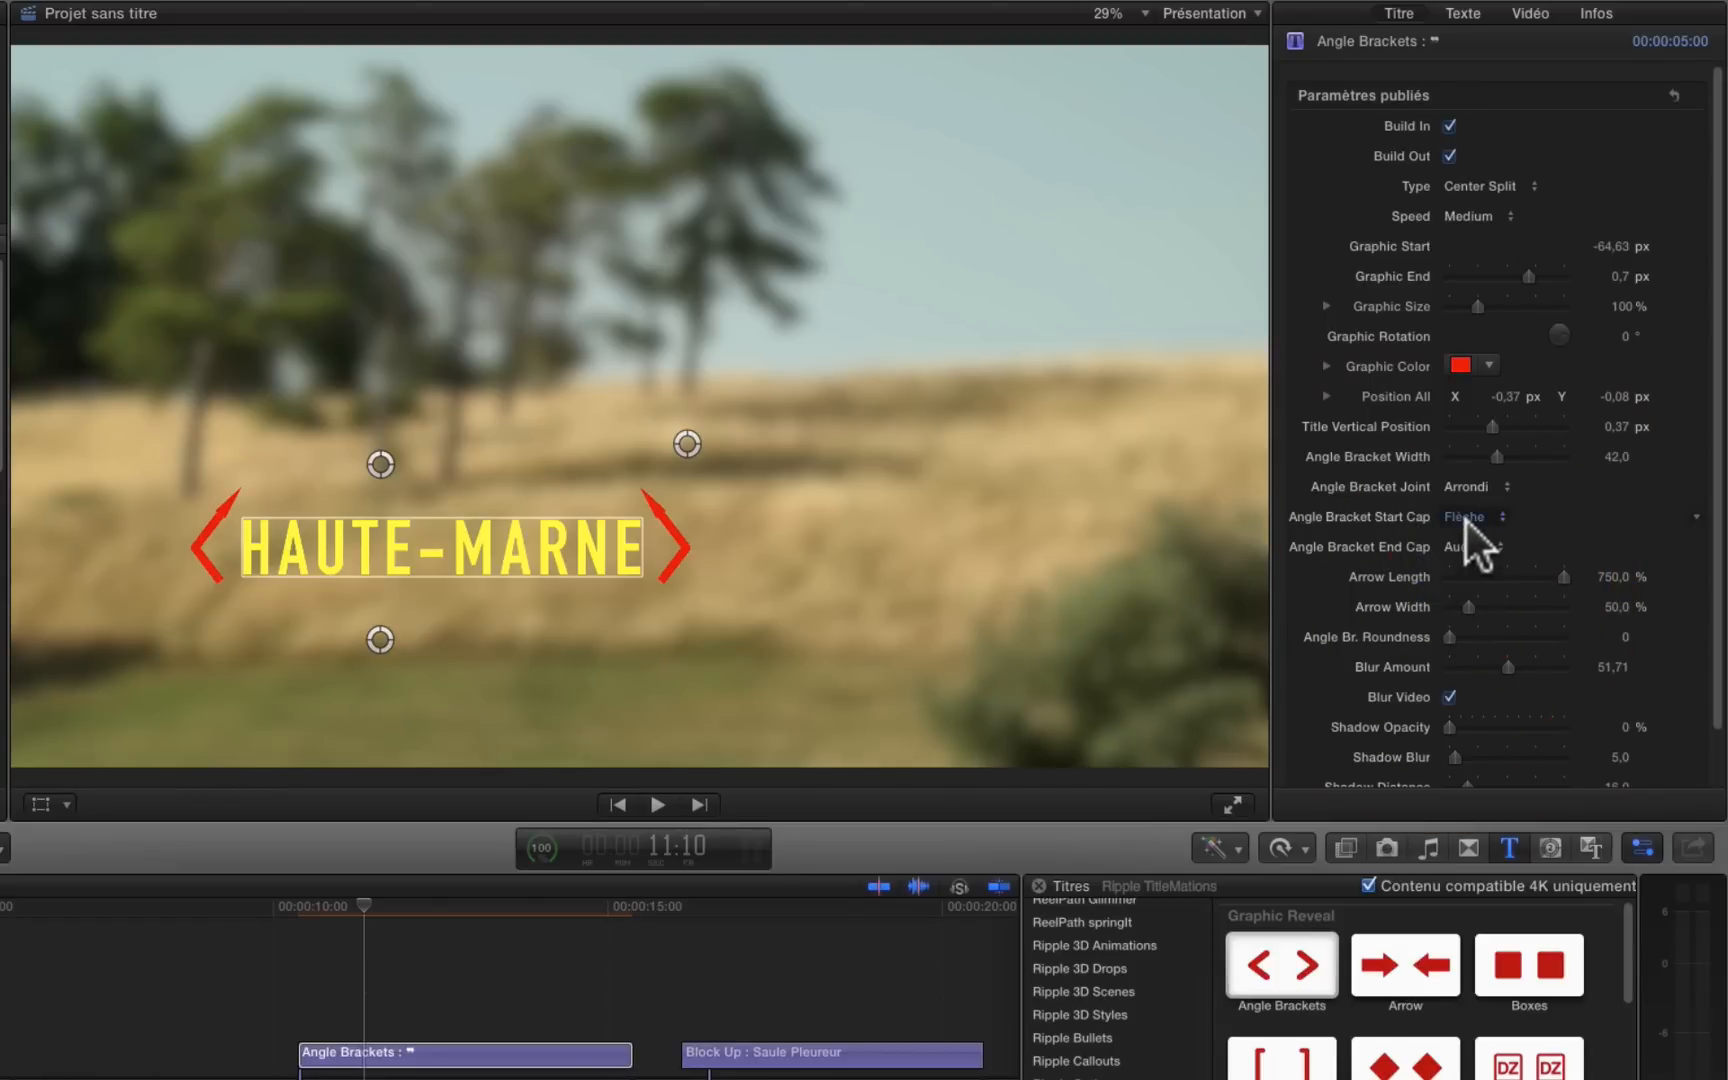
left_click(1465, 554)
left_click(1463, 609)
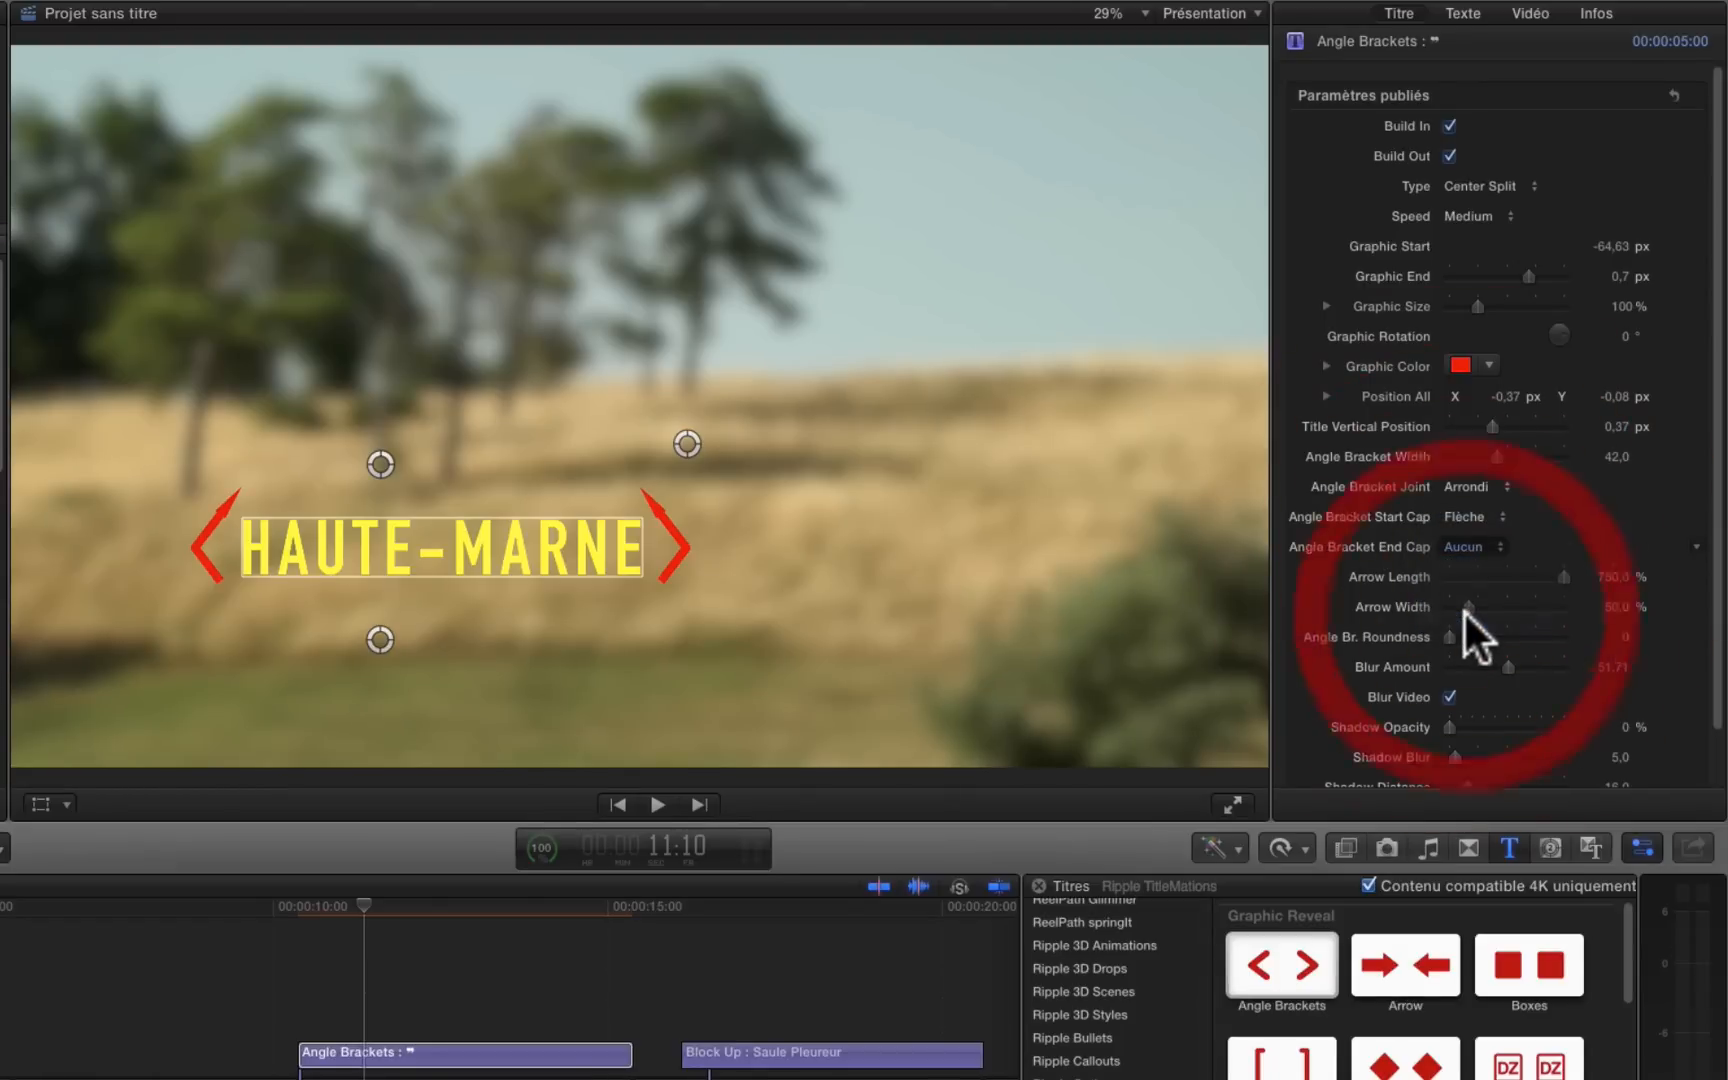
left_click(1463, 544)
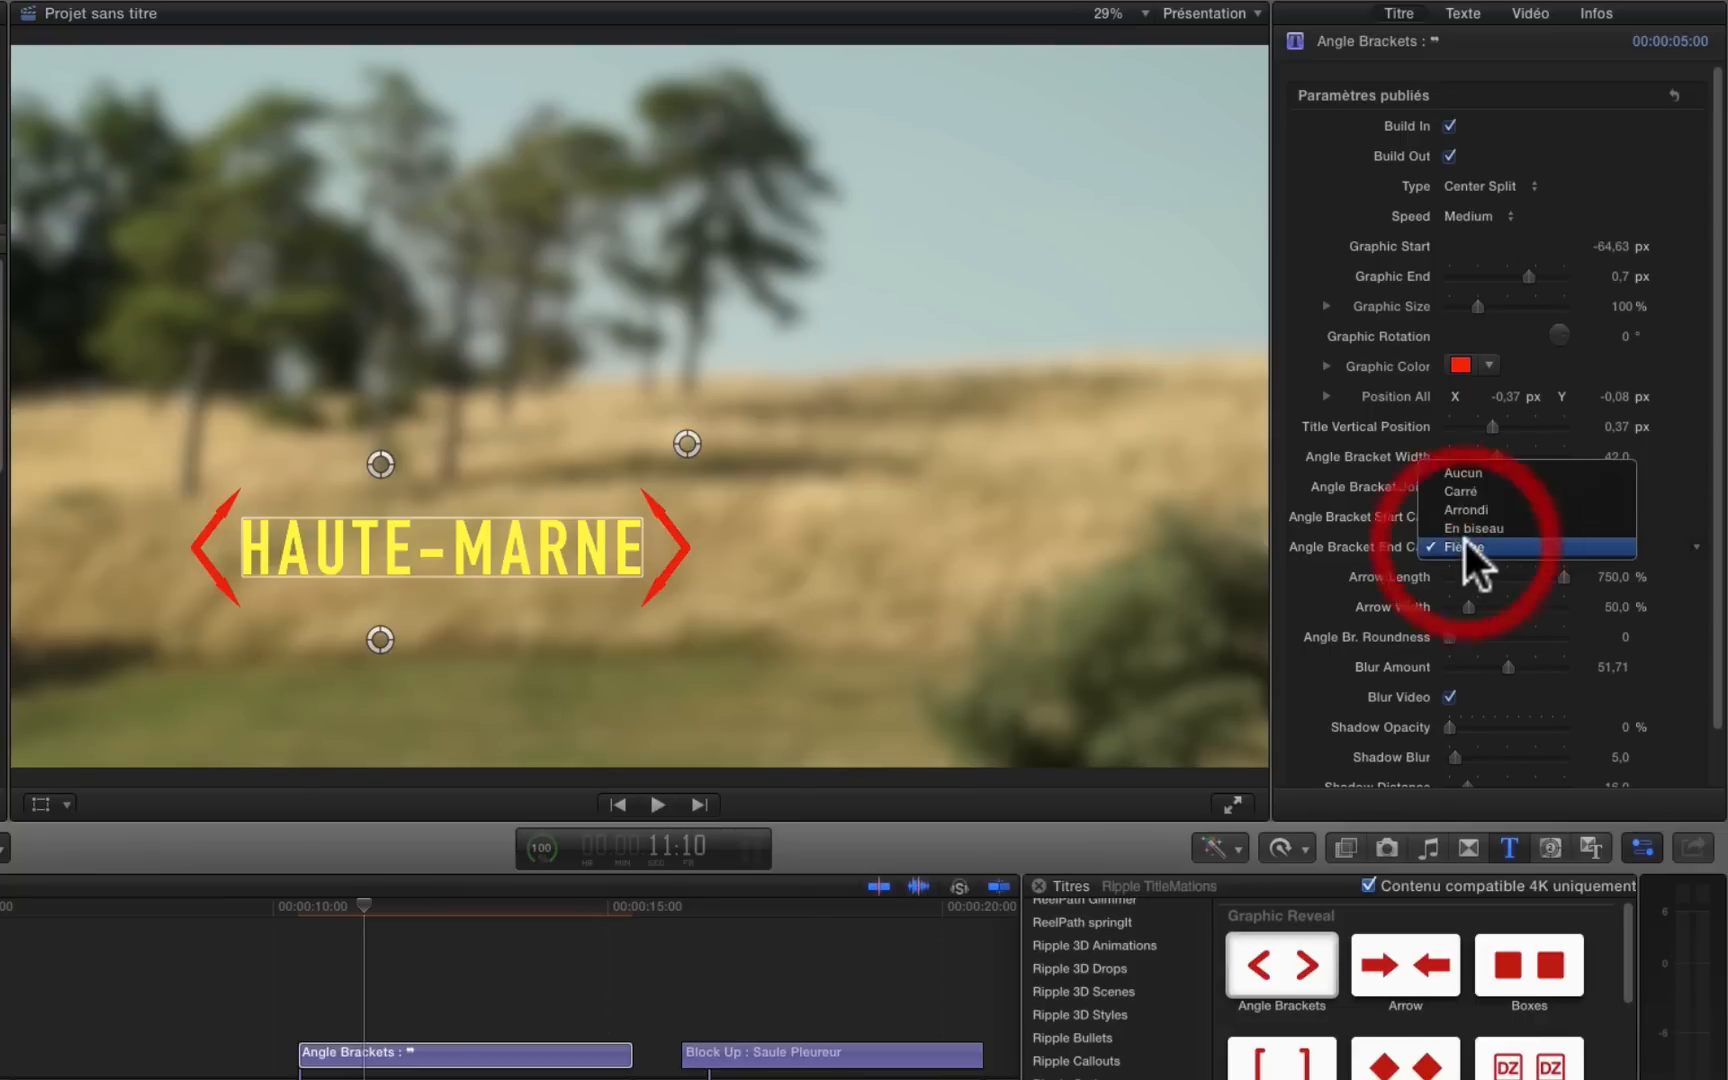
left_click(1465, 493)
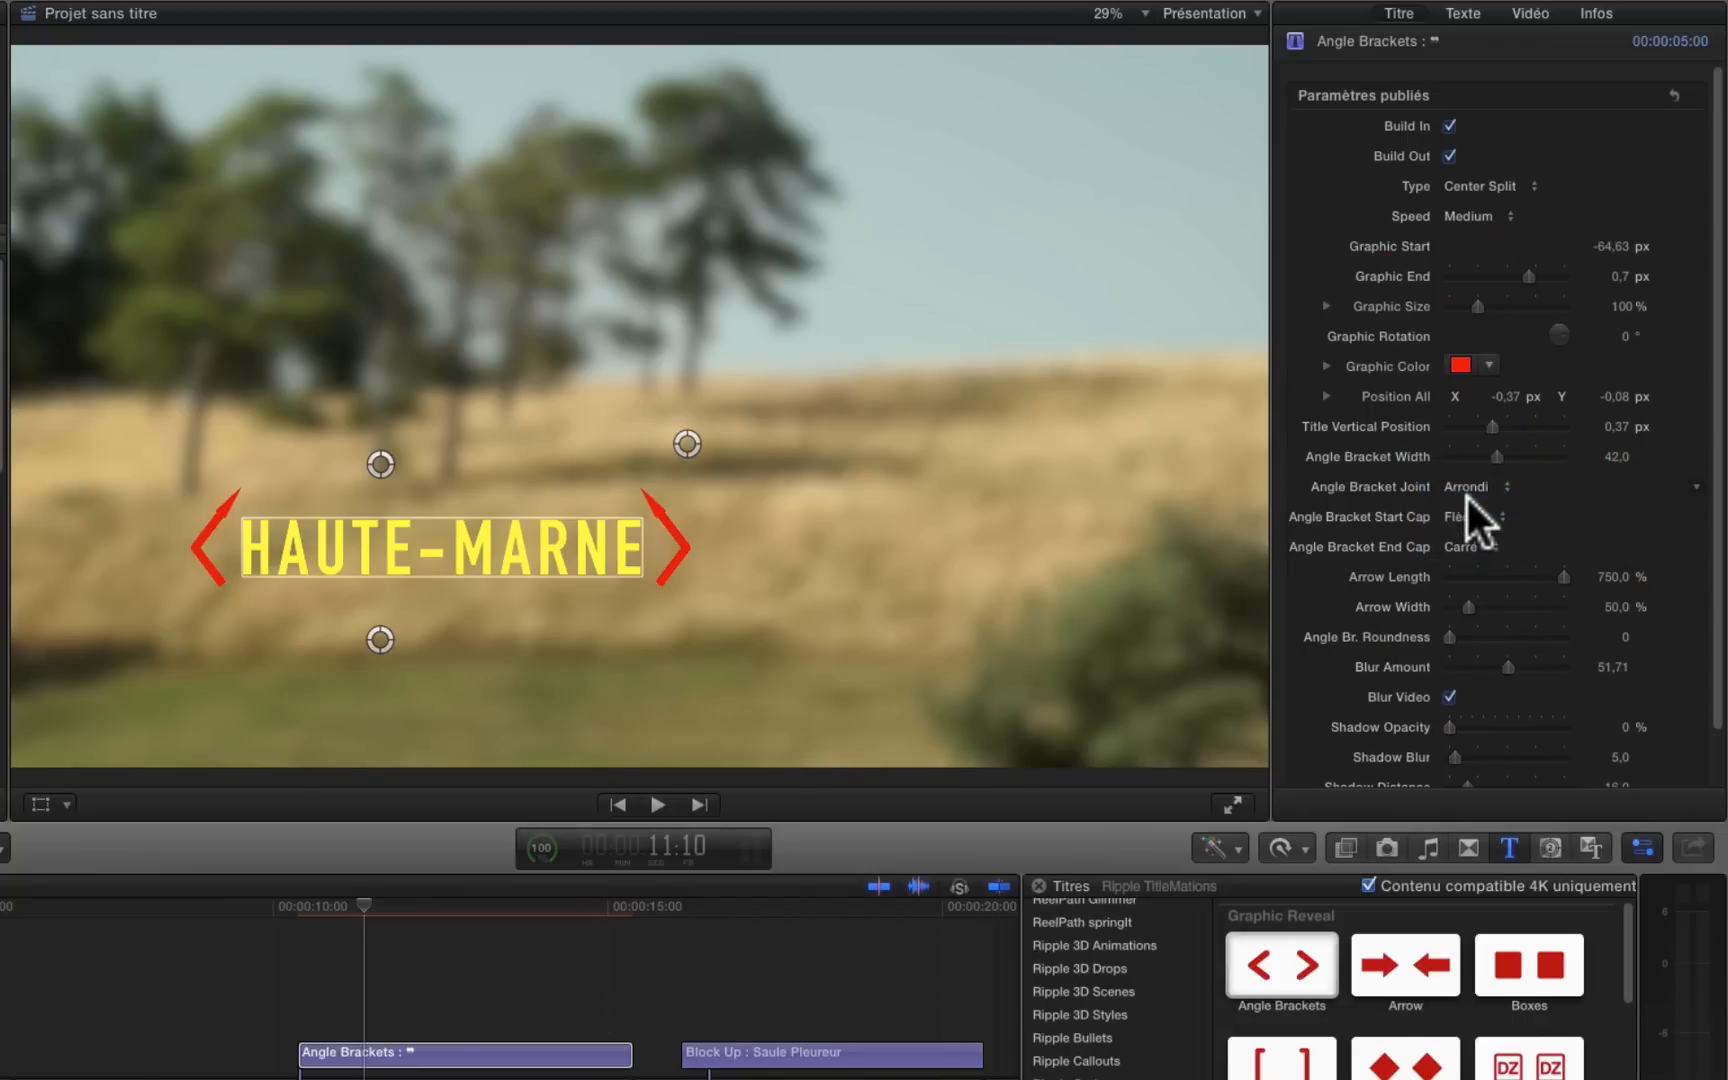
Step: Set both the Angle Bracket Start Cap and End Cap to Arrondi
left_click(1459, 526)
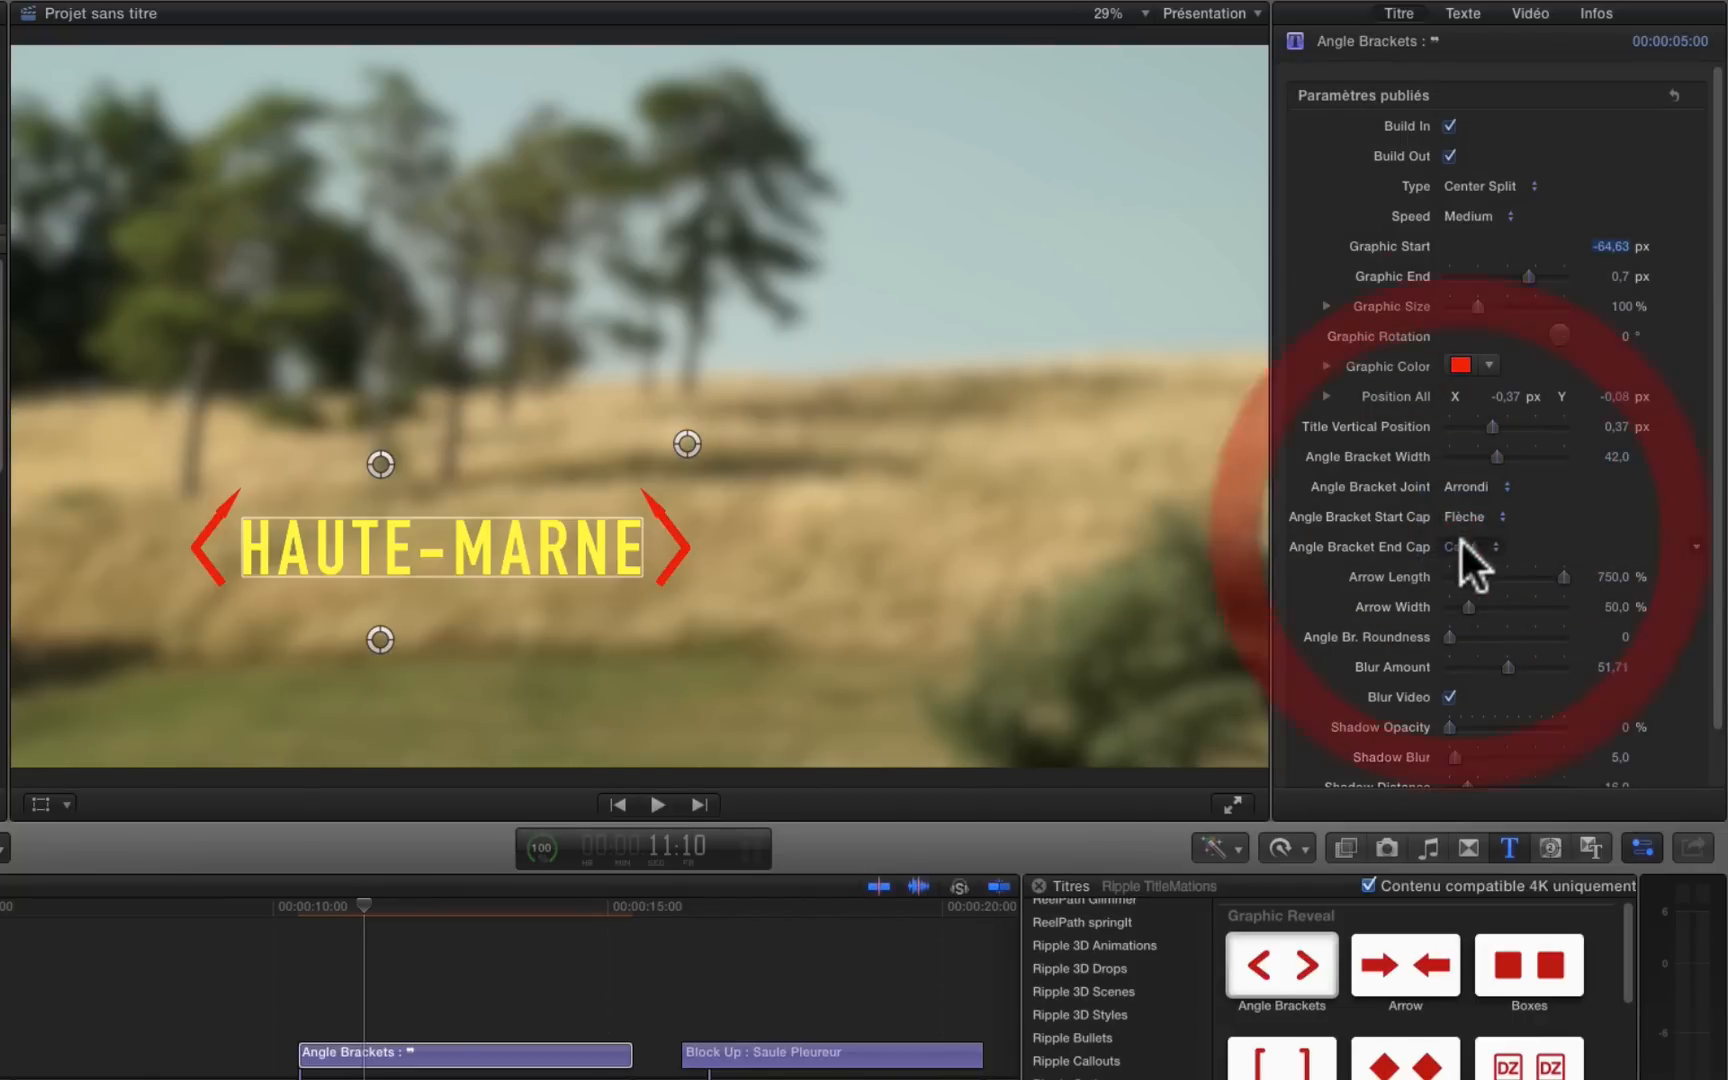
left_click(1449, 529)
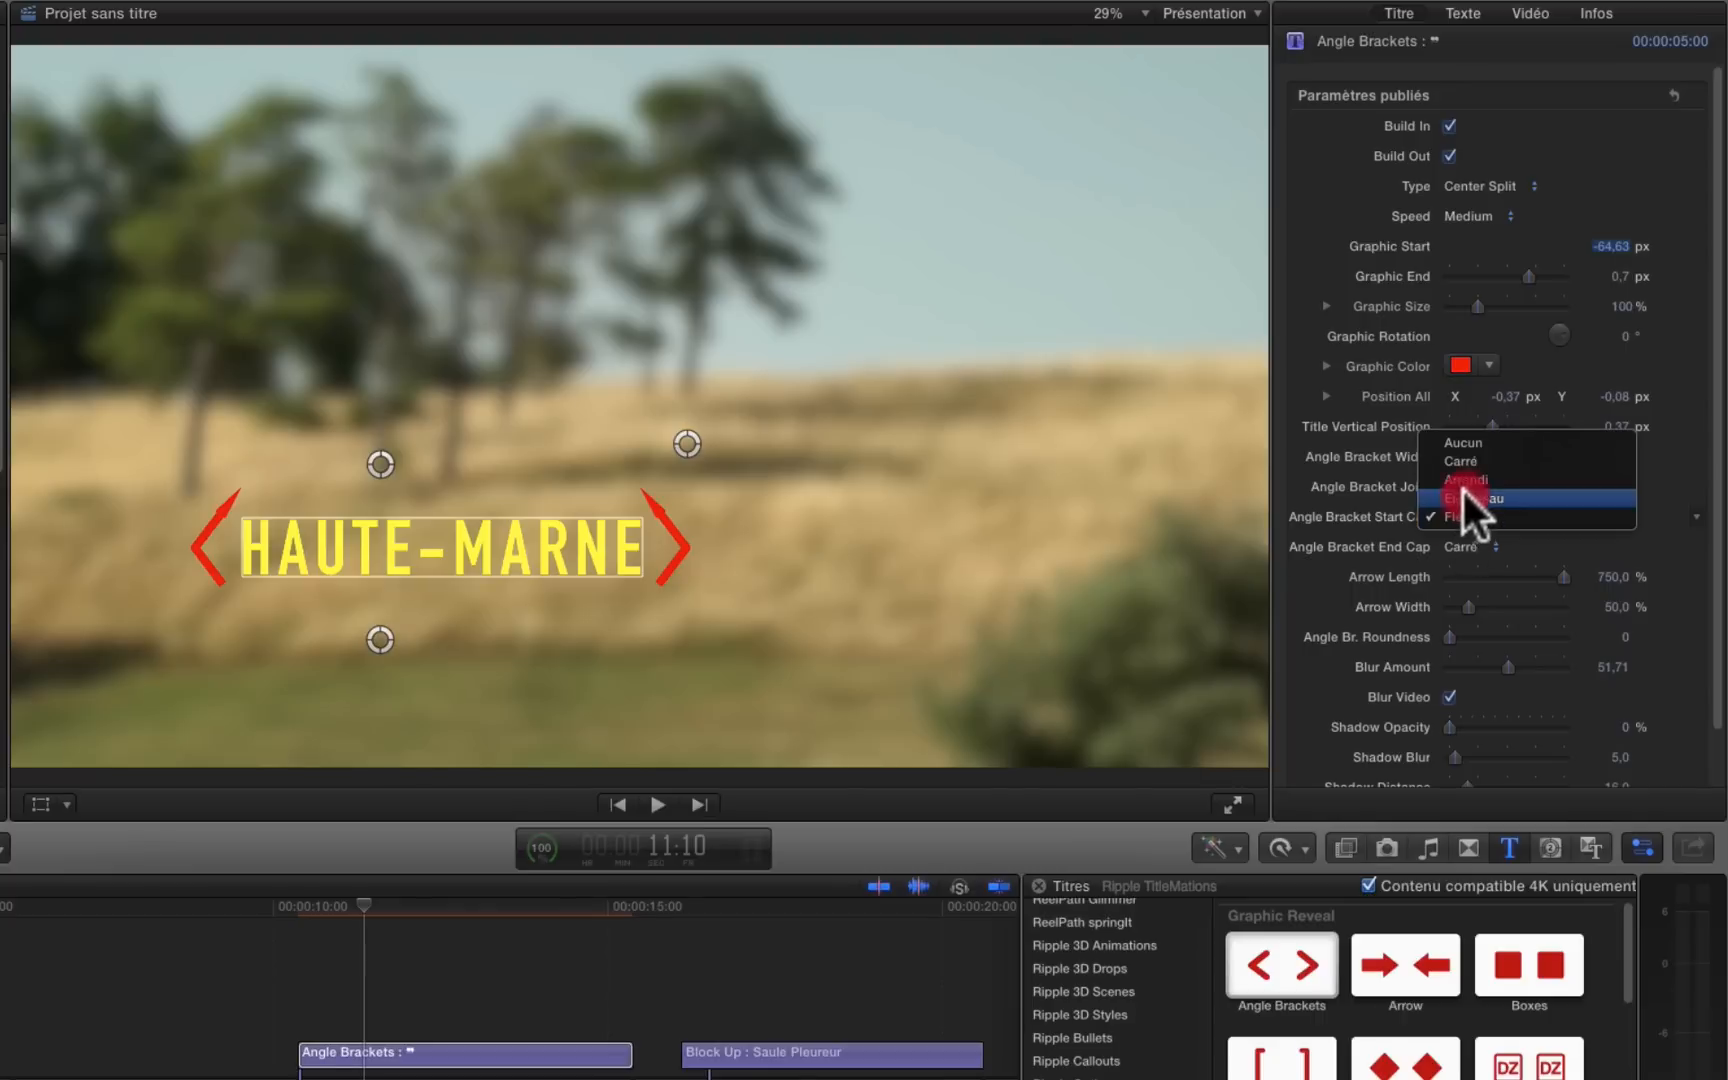
left_click(1463, 477)
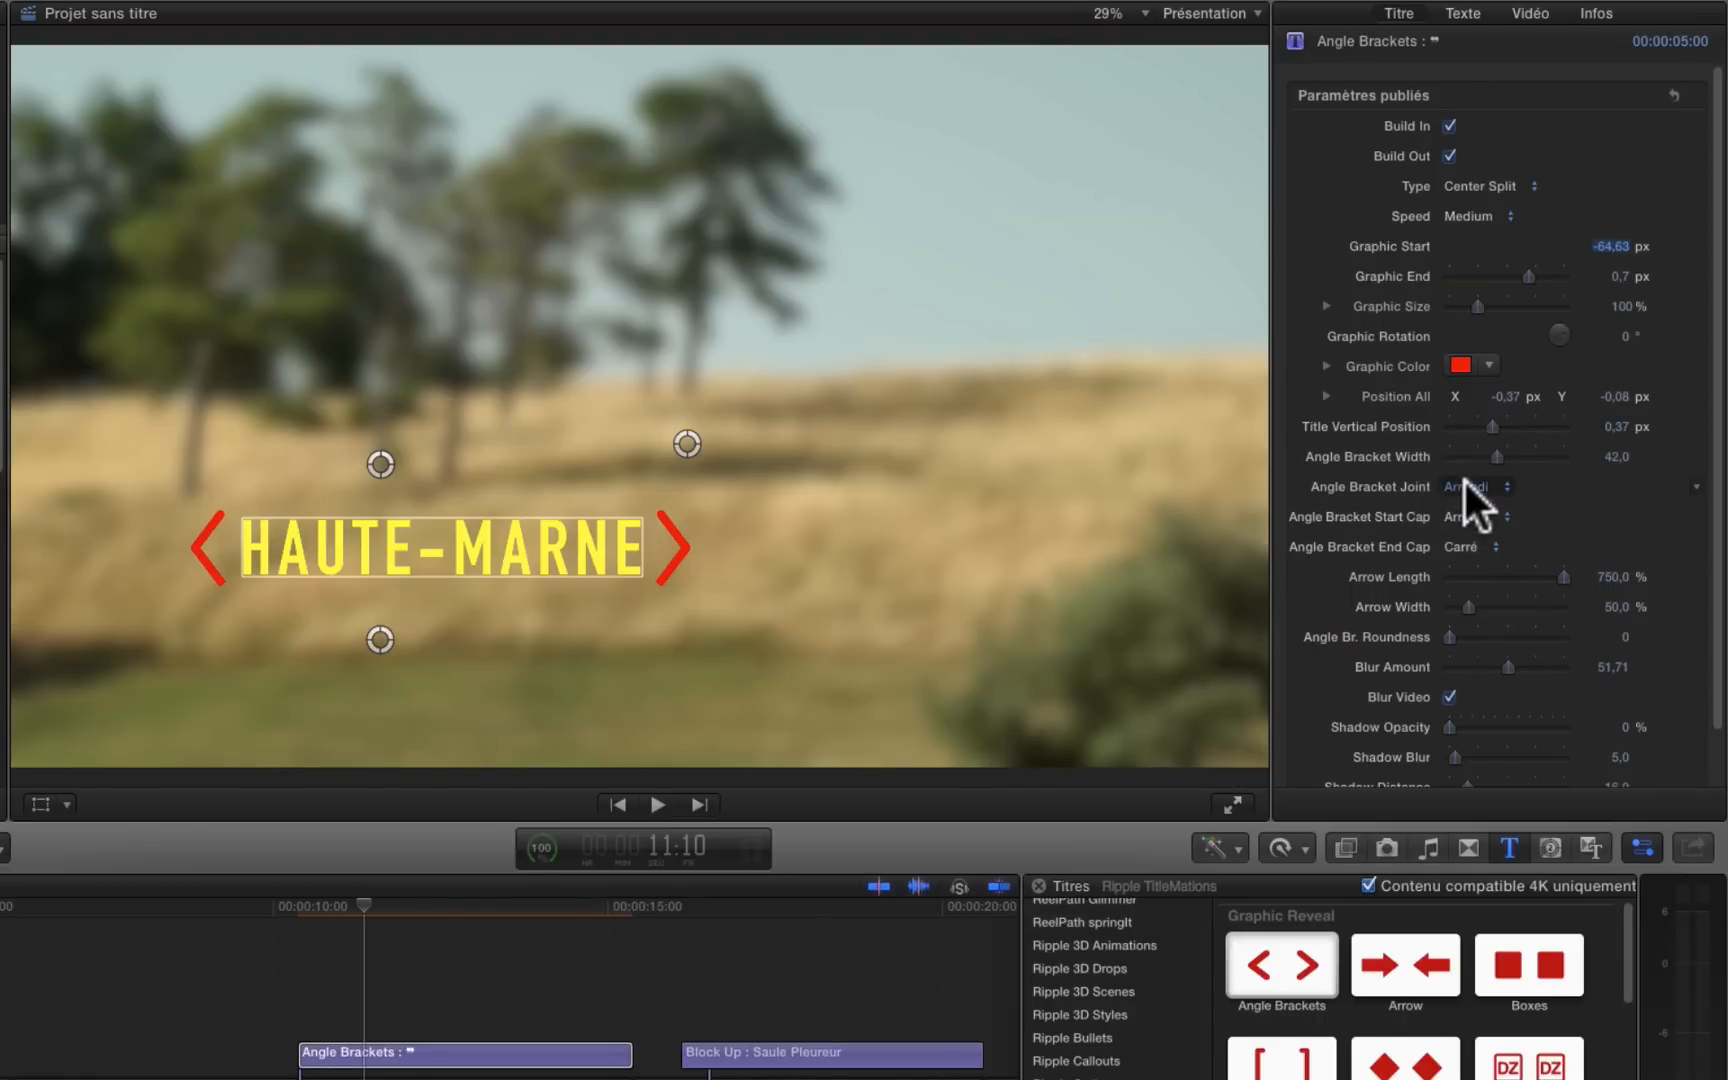
left_click(1457, 541)
left_click(1472, 564)
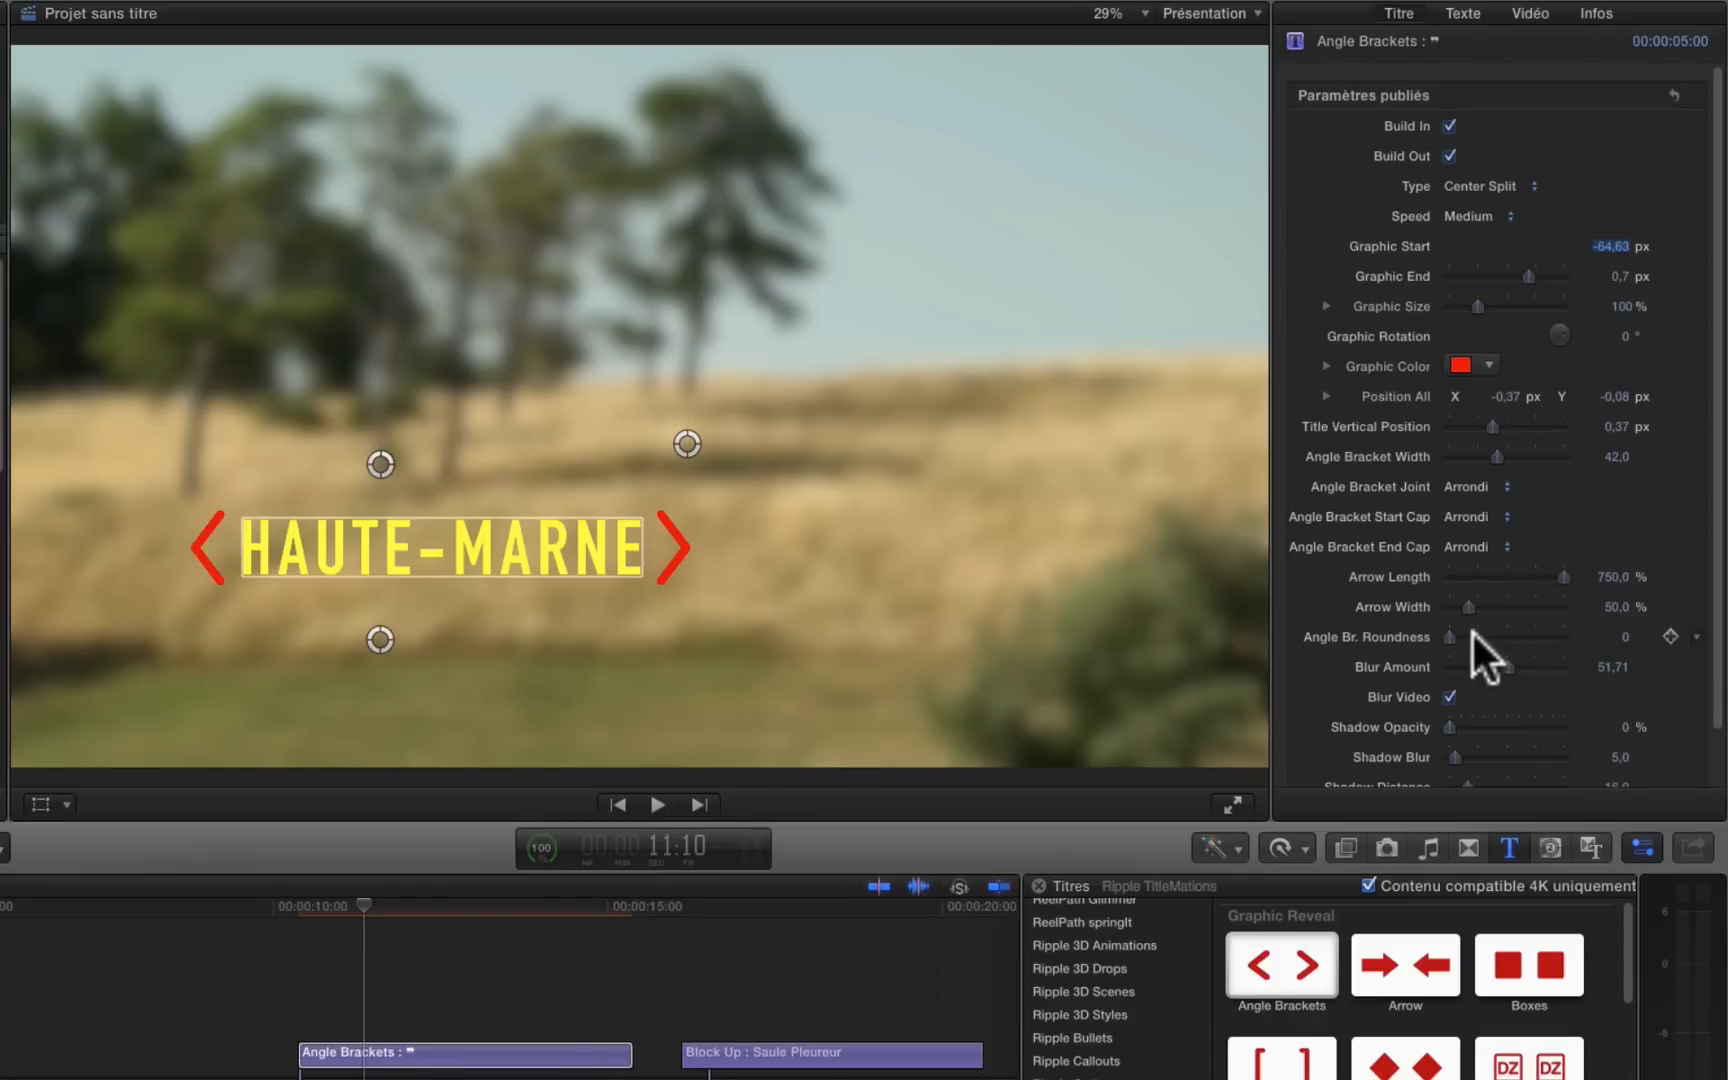
Step: Raise the Angle Br. Roundness to 50 and turn off Blur Video
left_click_drag(1454, 632, 1632, 643)
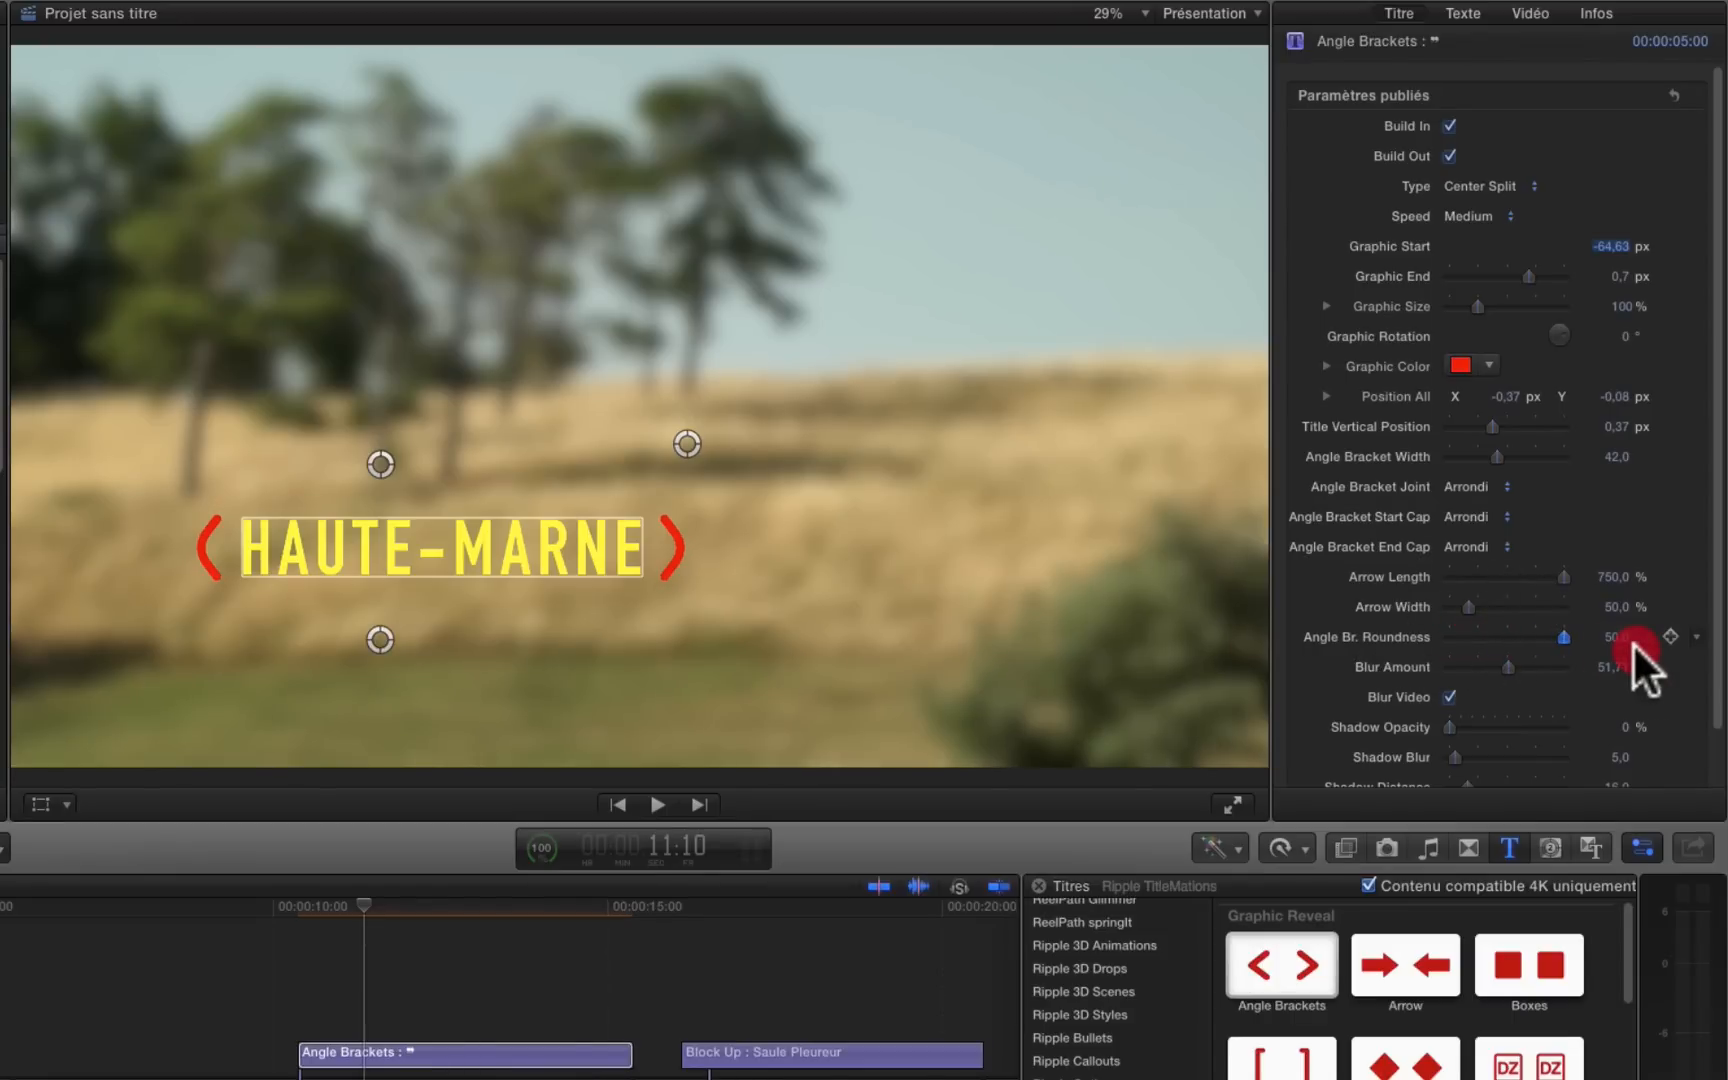
left_click_drag(1632, 643, 1632, 643)
left_click(1446, 695)
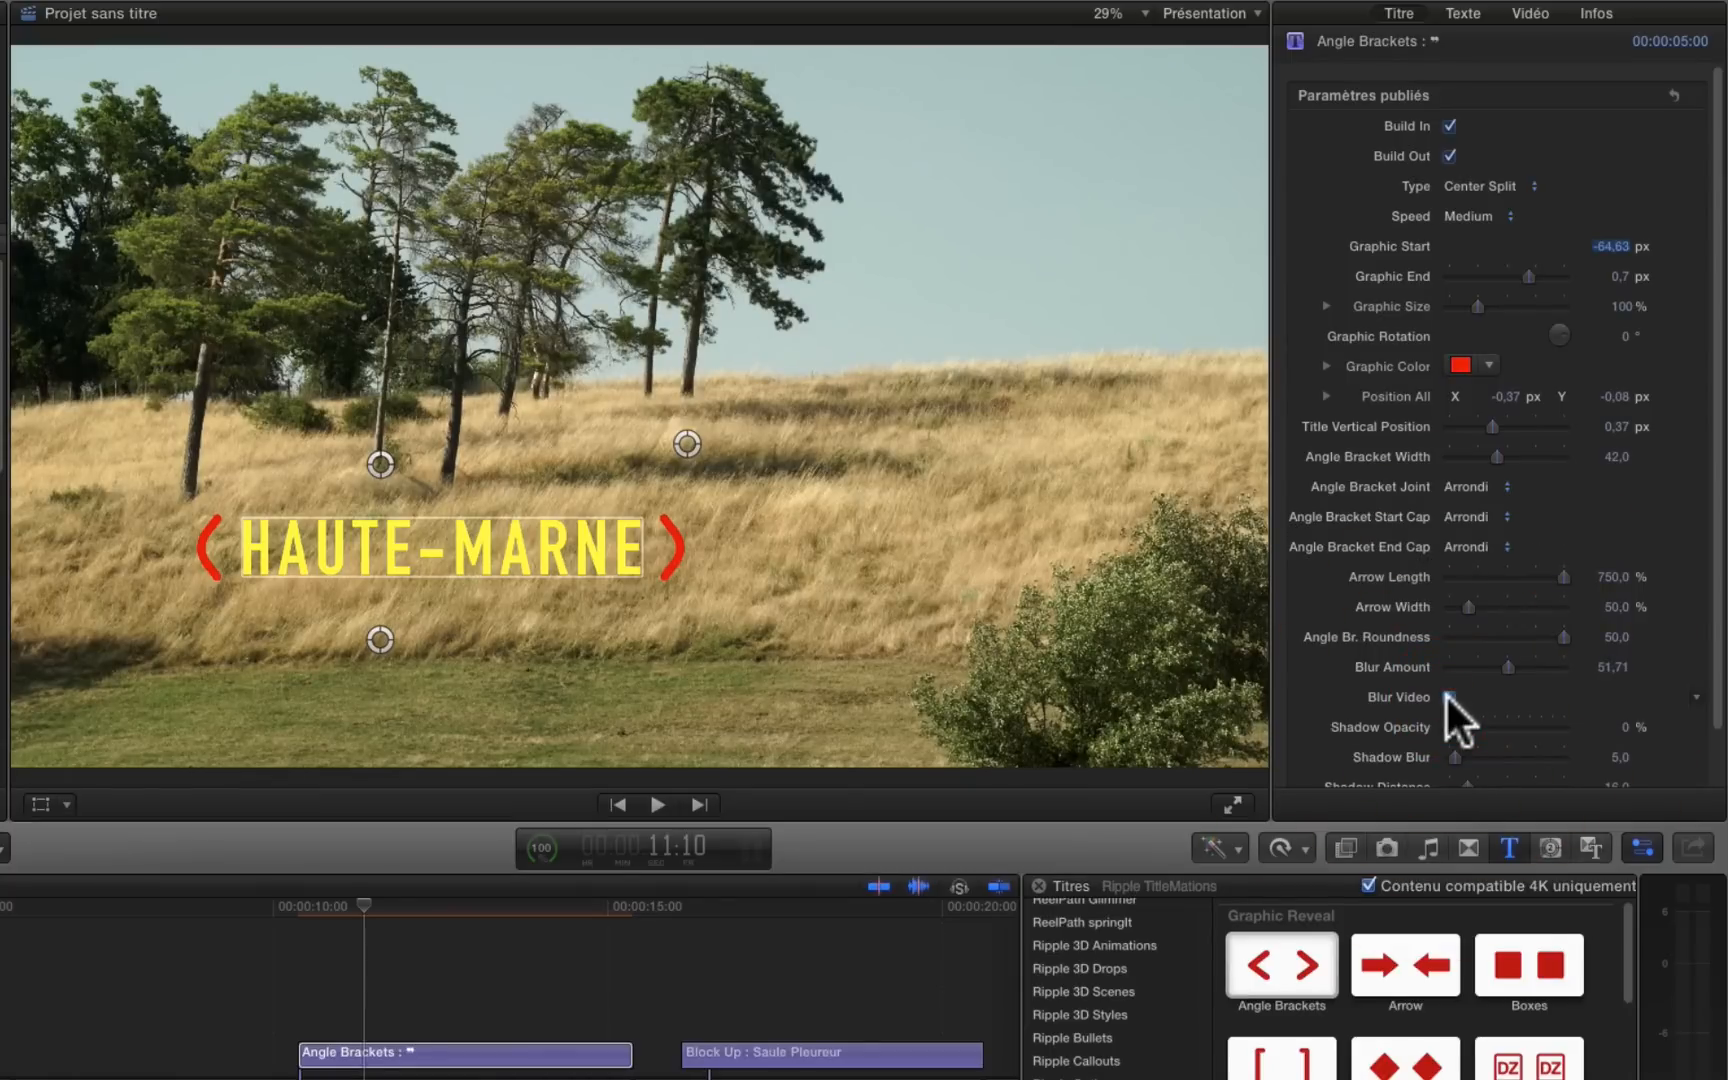
left_click(1446, 695)
left_click(1446, 695)
Step: Give the title a drop shadow with a Shadow Opacity of about 93.24% and a Shadow Blur of 15
scroll(1526, 707, "down", 3)
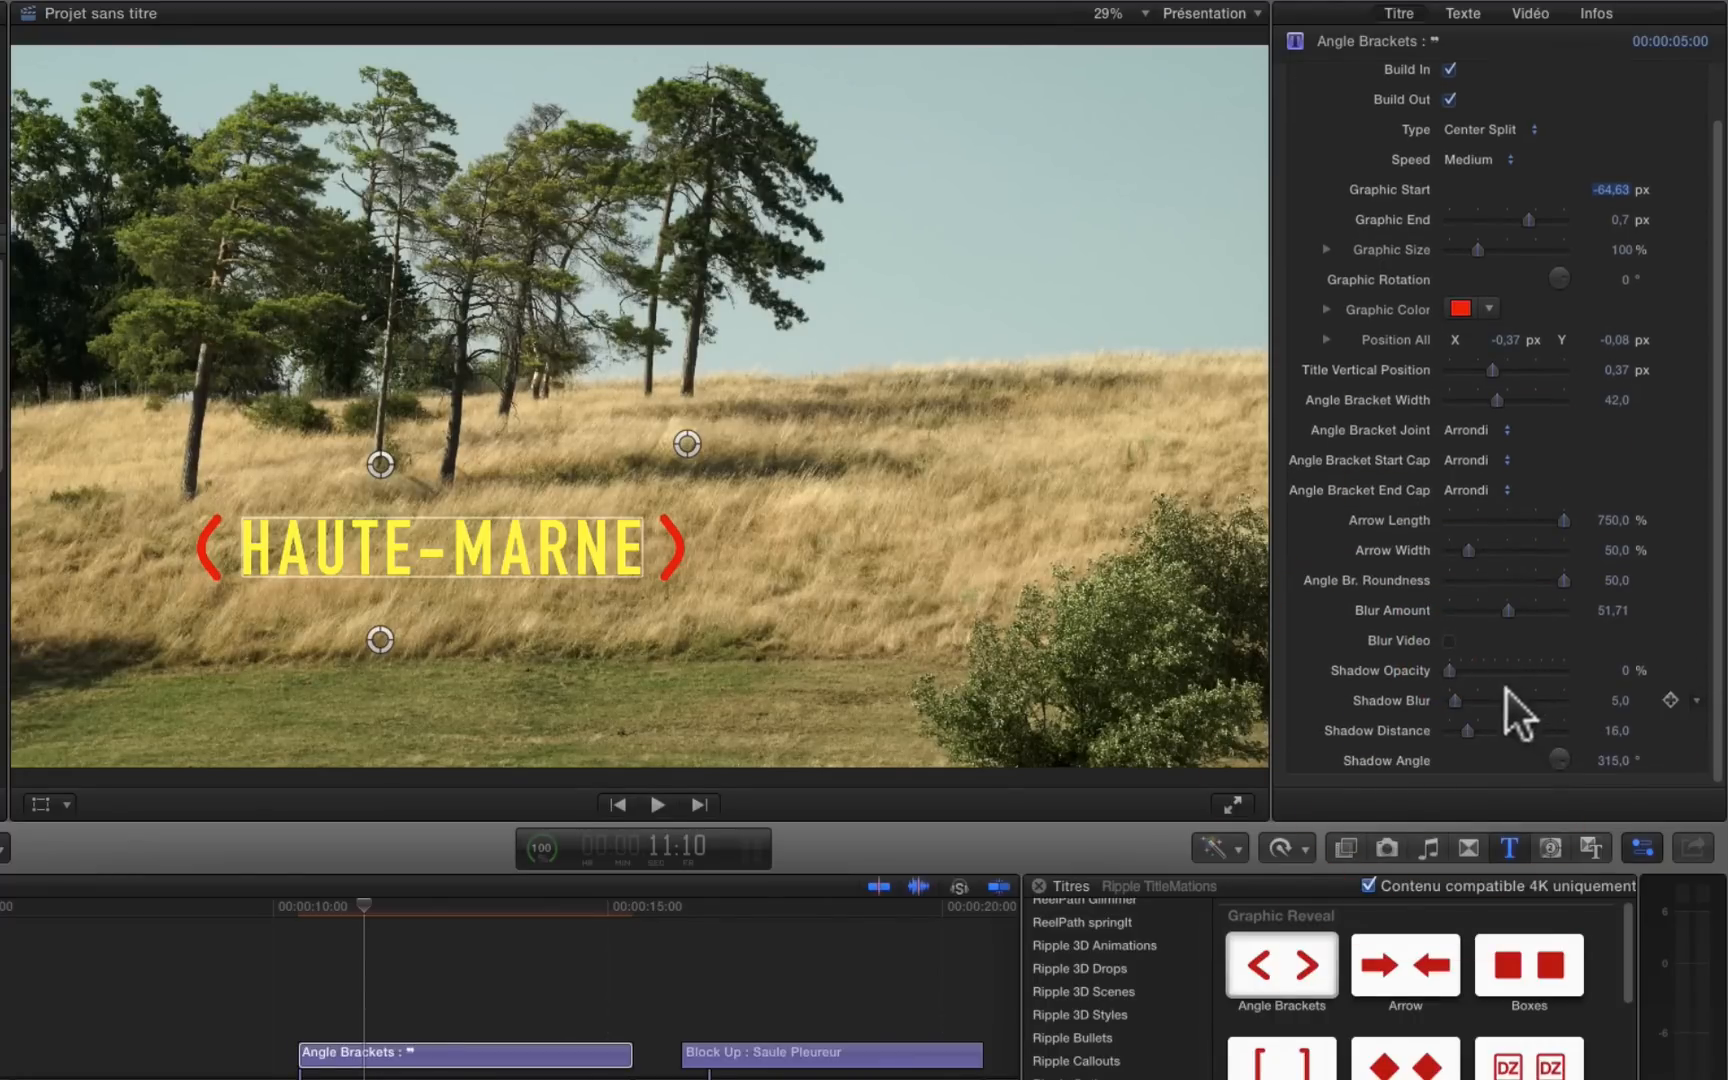
left_click_drag(1446, 671, 1555, 674)
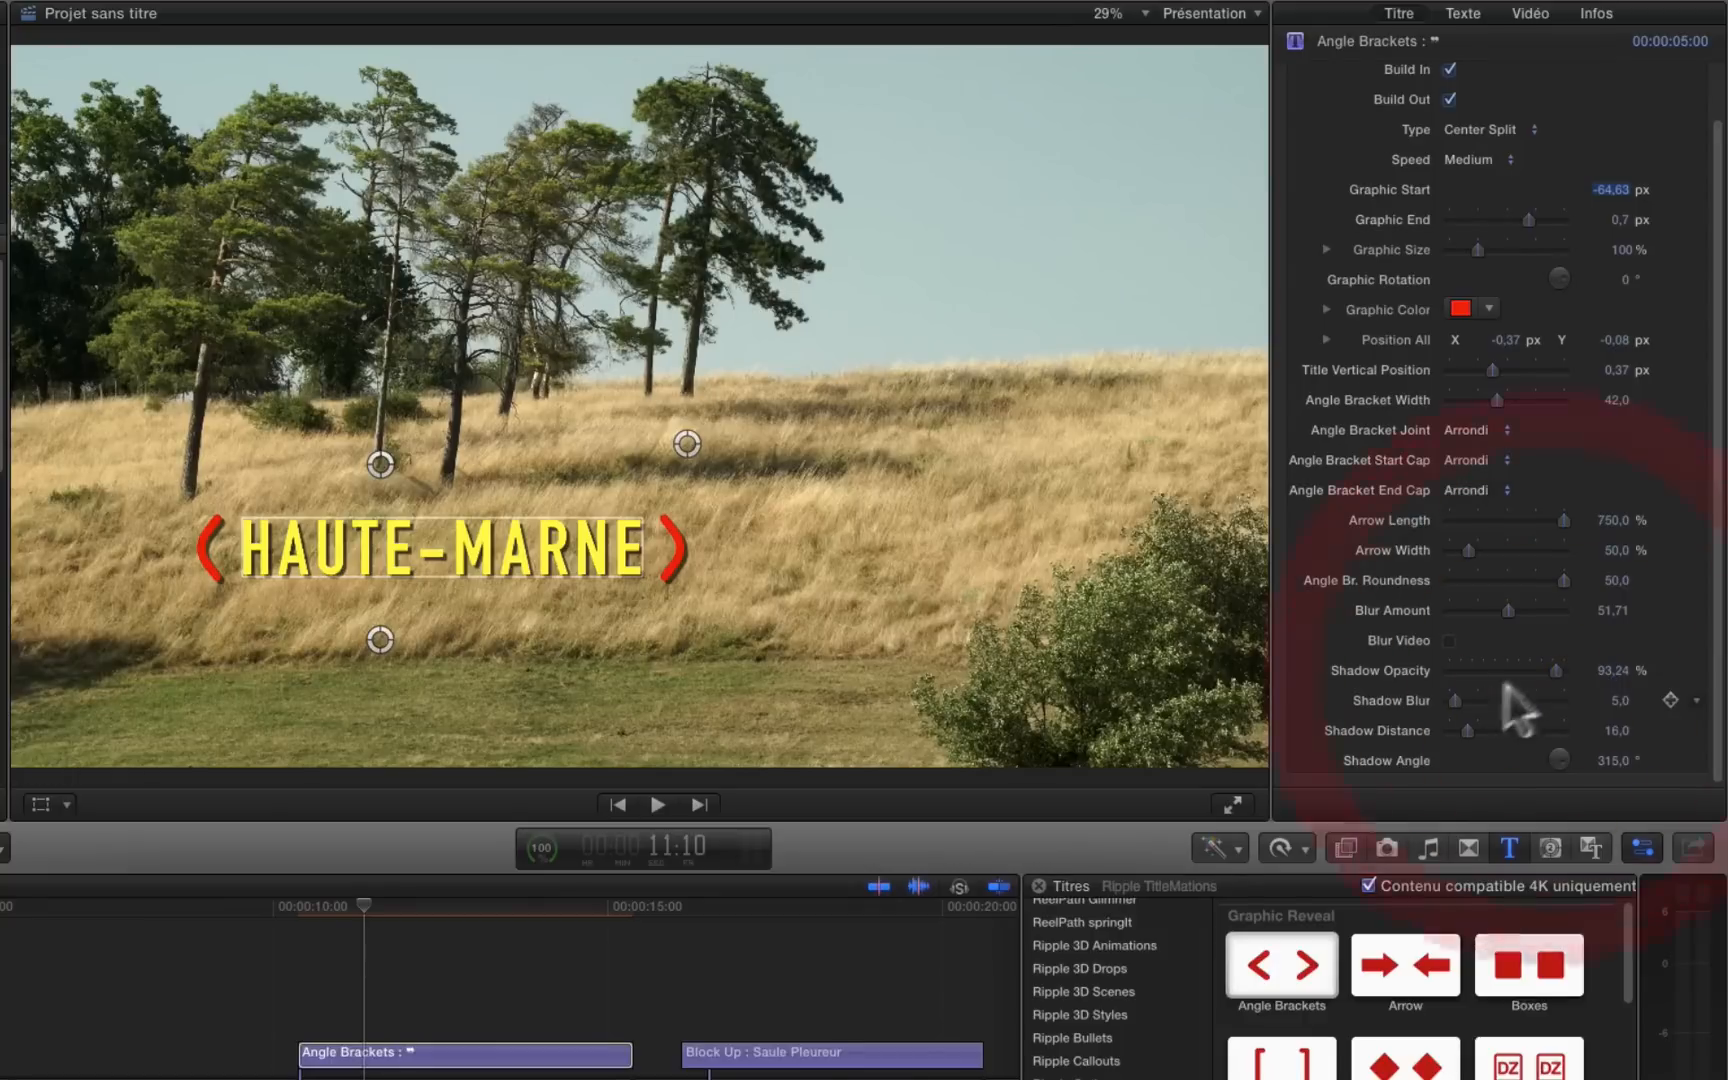
left_click_drag(1457, 701, 1459, 701)
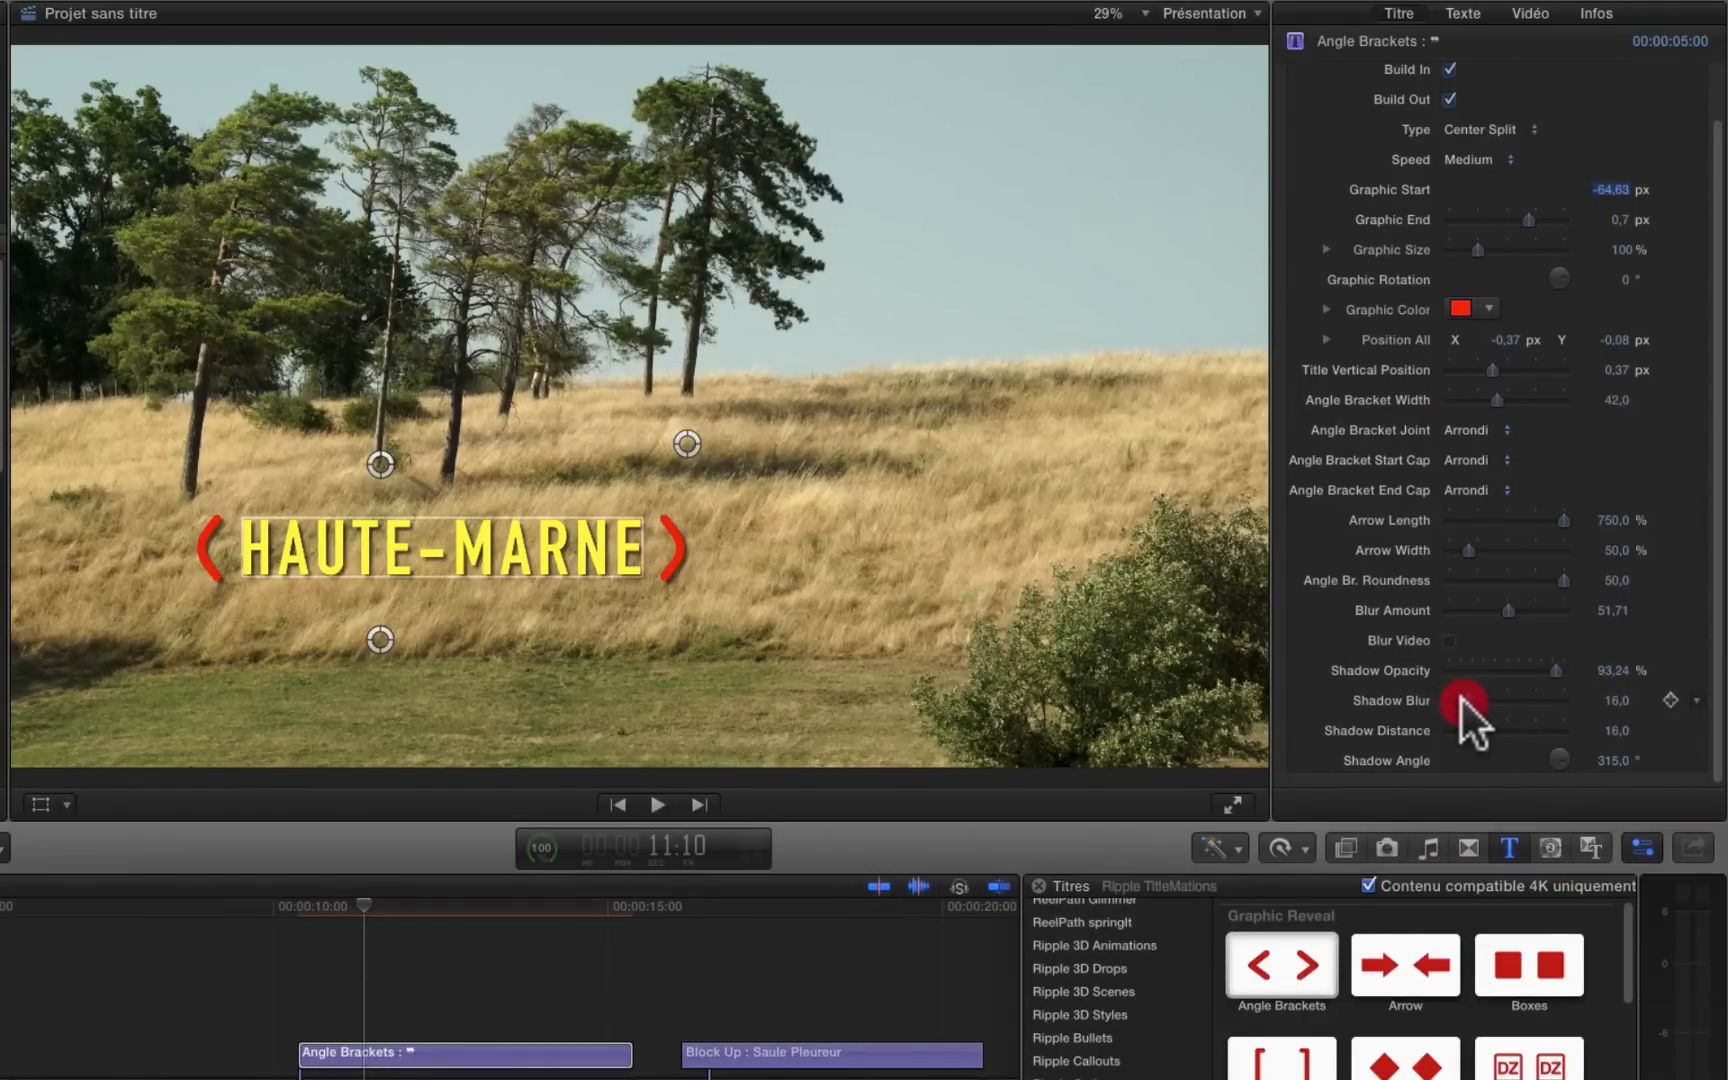
mouse_move(1461, 701)
left_mouse_down()
mouse_move(1473, 727)
mouse_move(1509, 727)
mouse_move(1453, 730)
mouse_move(1469, 730)
left_mouse_up()
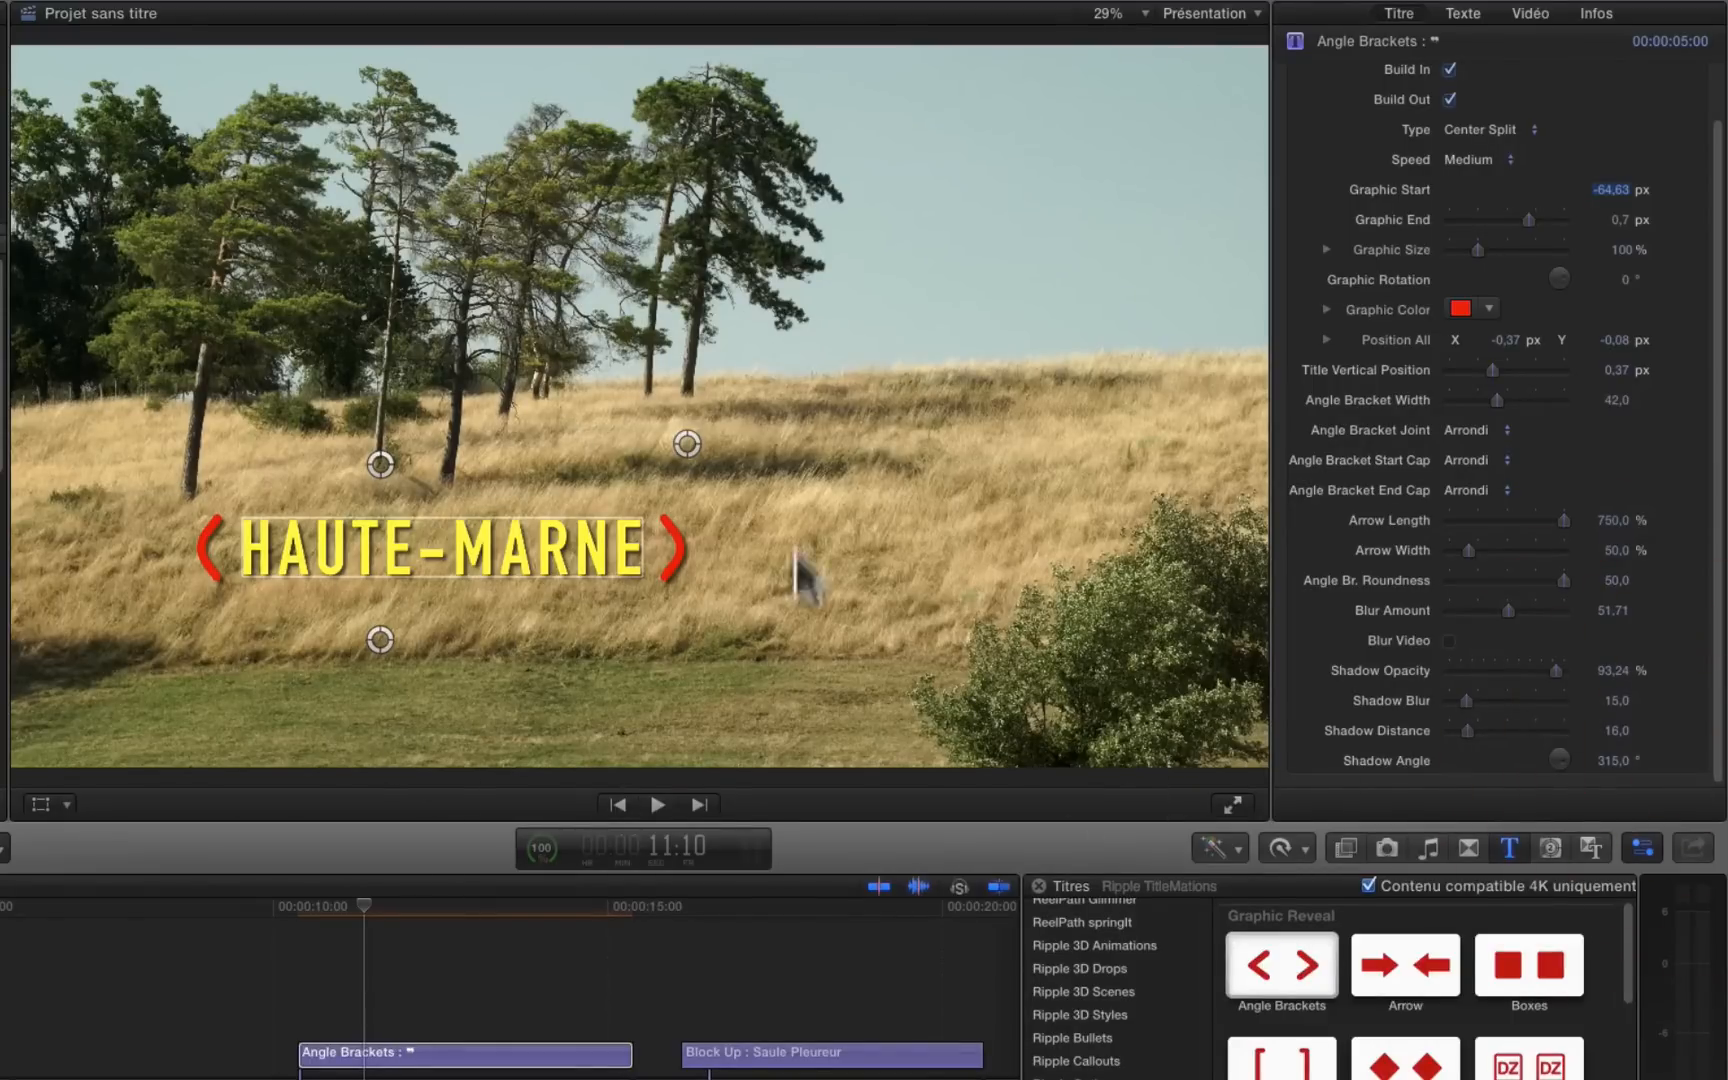
Step: Play back the Angle Brackets title to check its restyled brackets and shadow
left_click(407, 943)
left_click(360, 905)
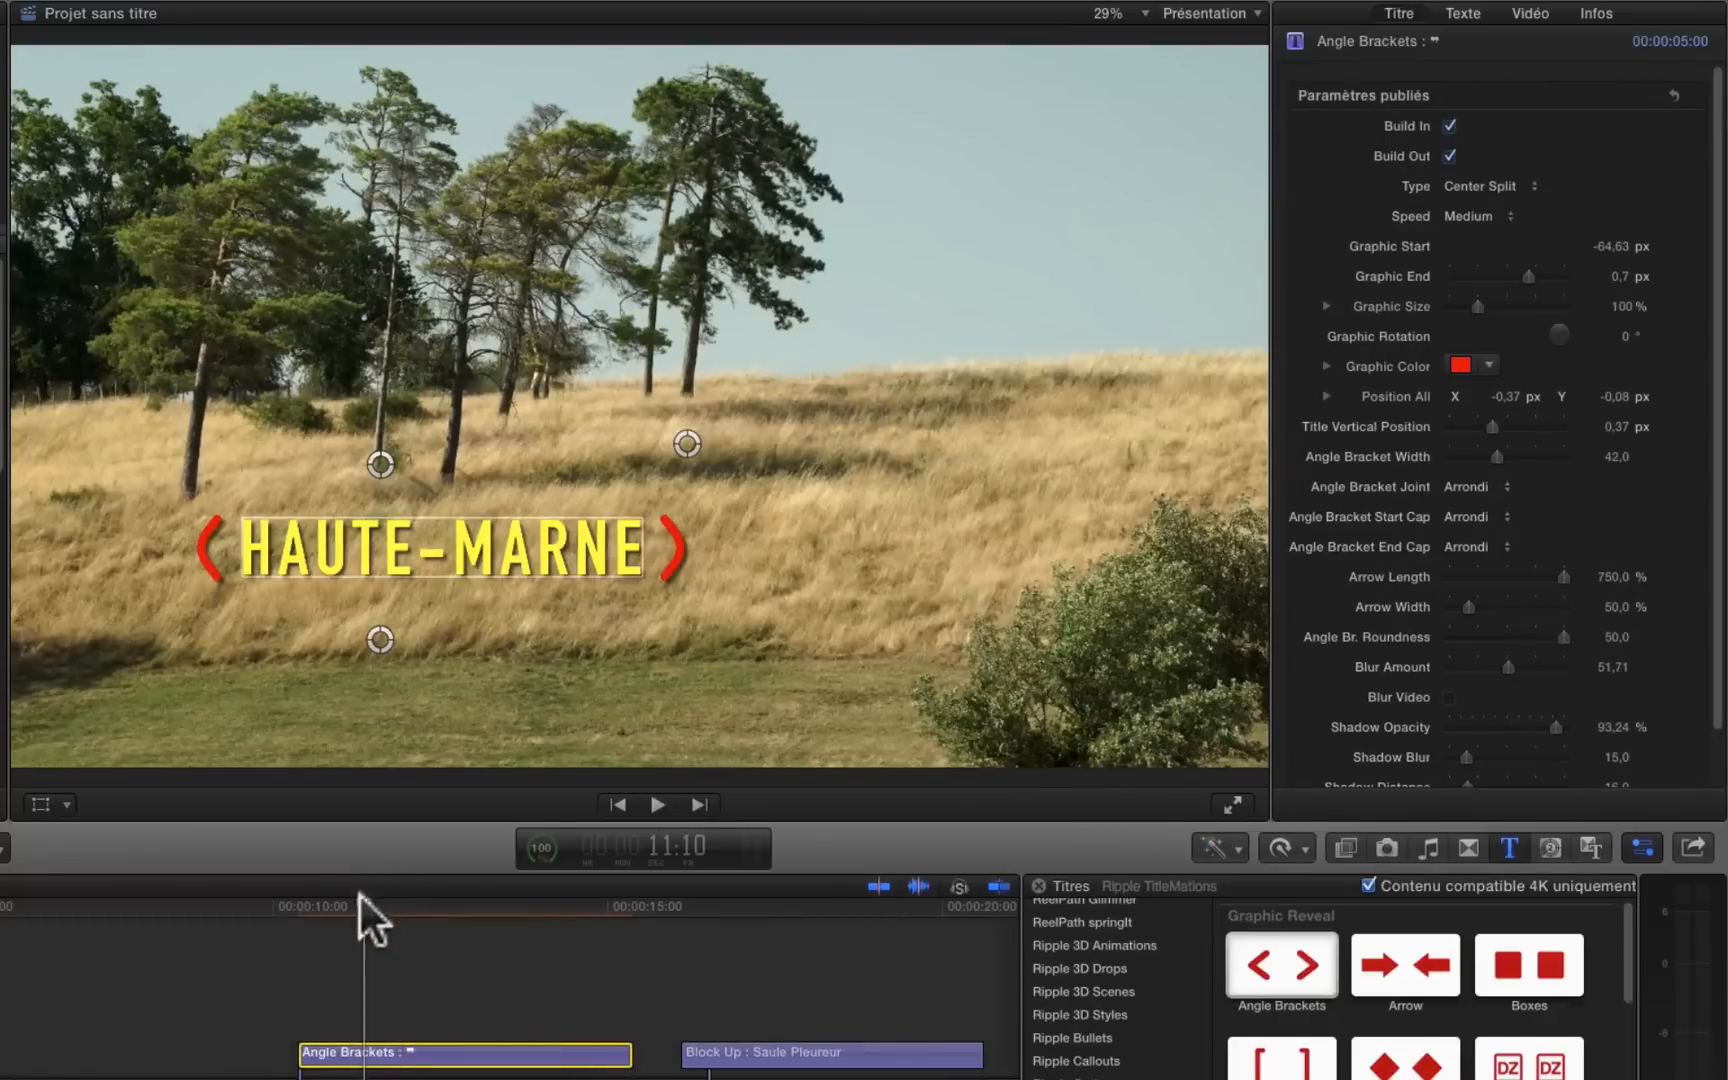
key("space")
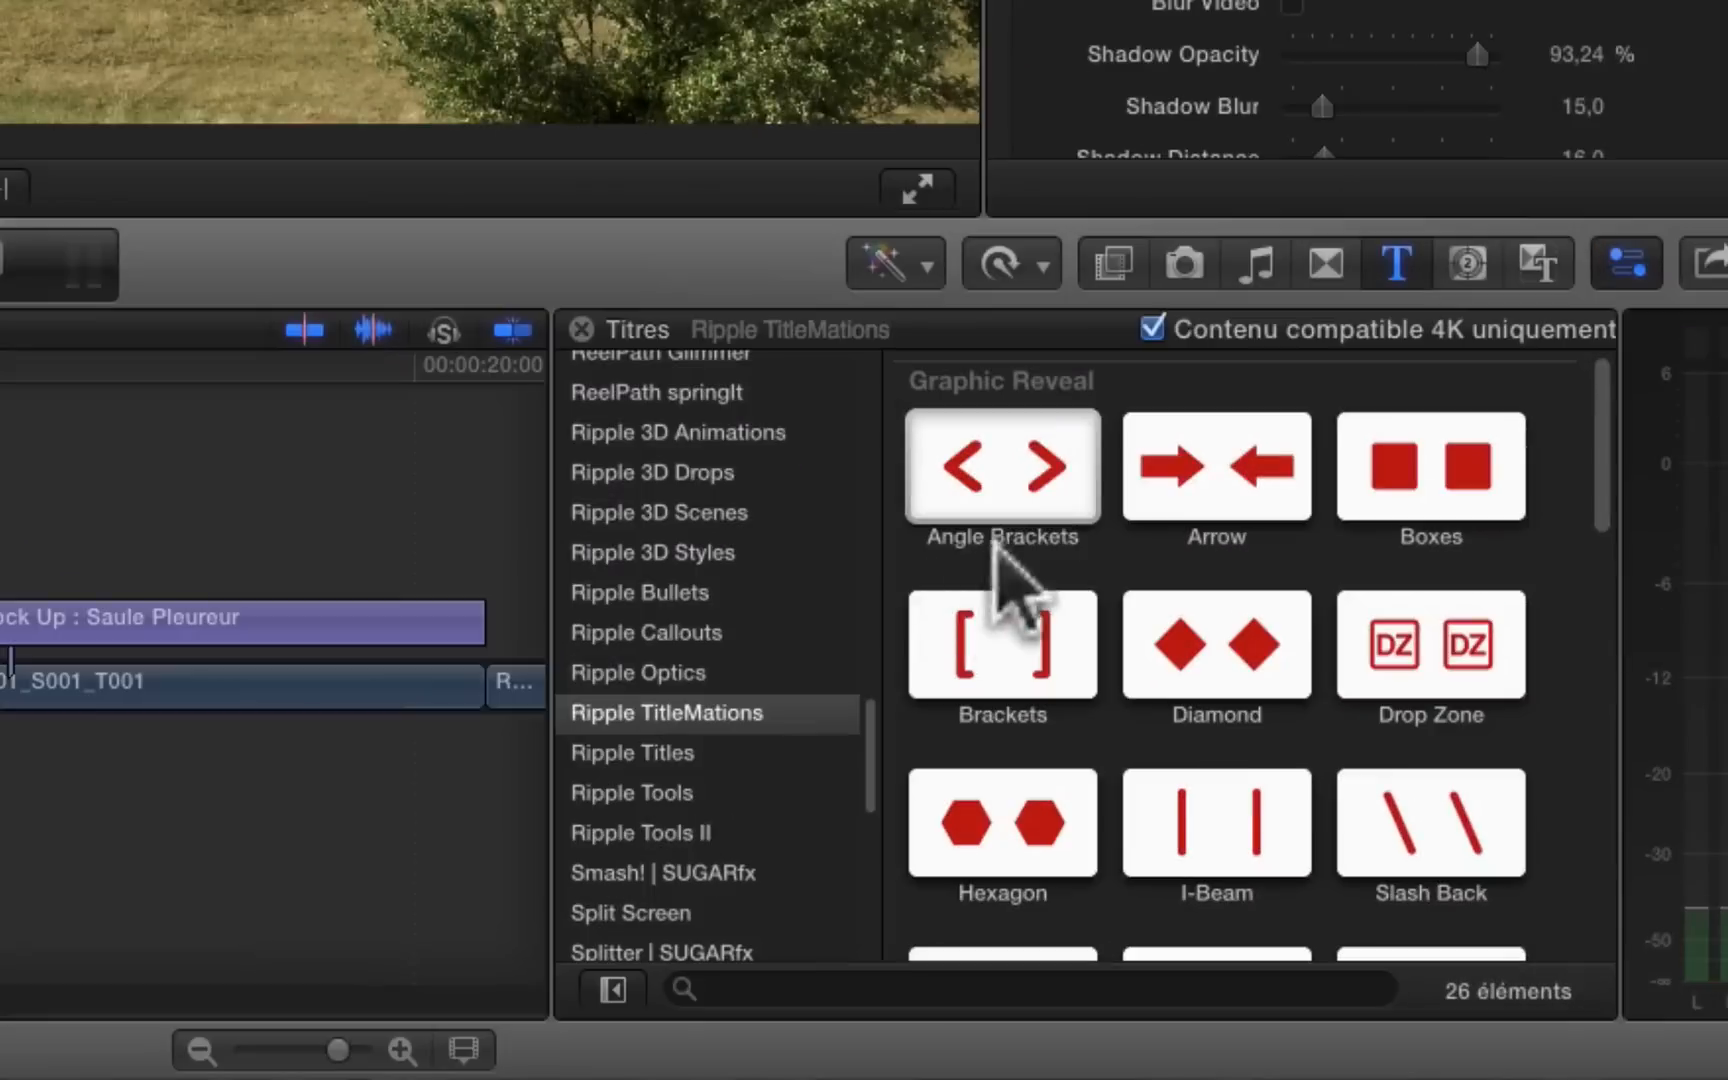
Step: Replace the Angle Brackets title on the timeline with the Drop Zone title from Ripple TitleMations, using Remplacer depuis le début
left_click(1228, 864)
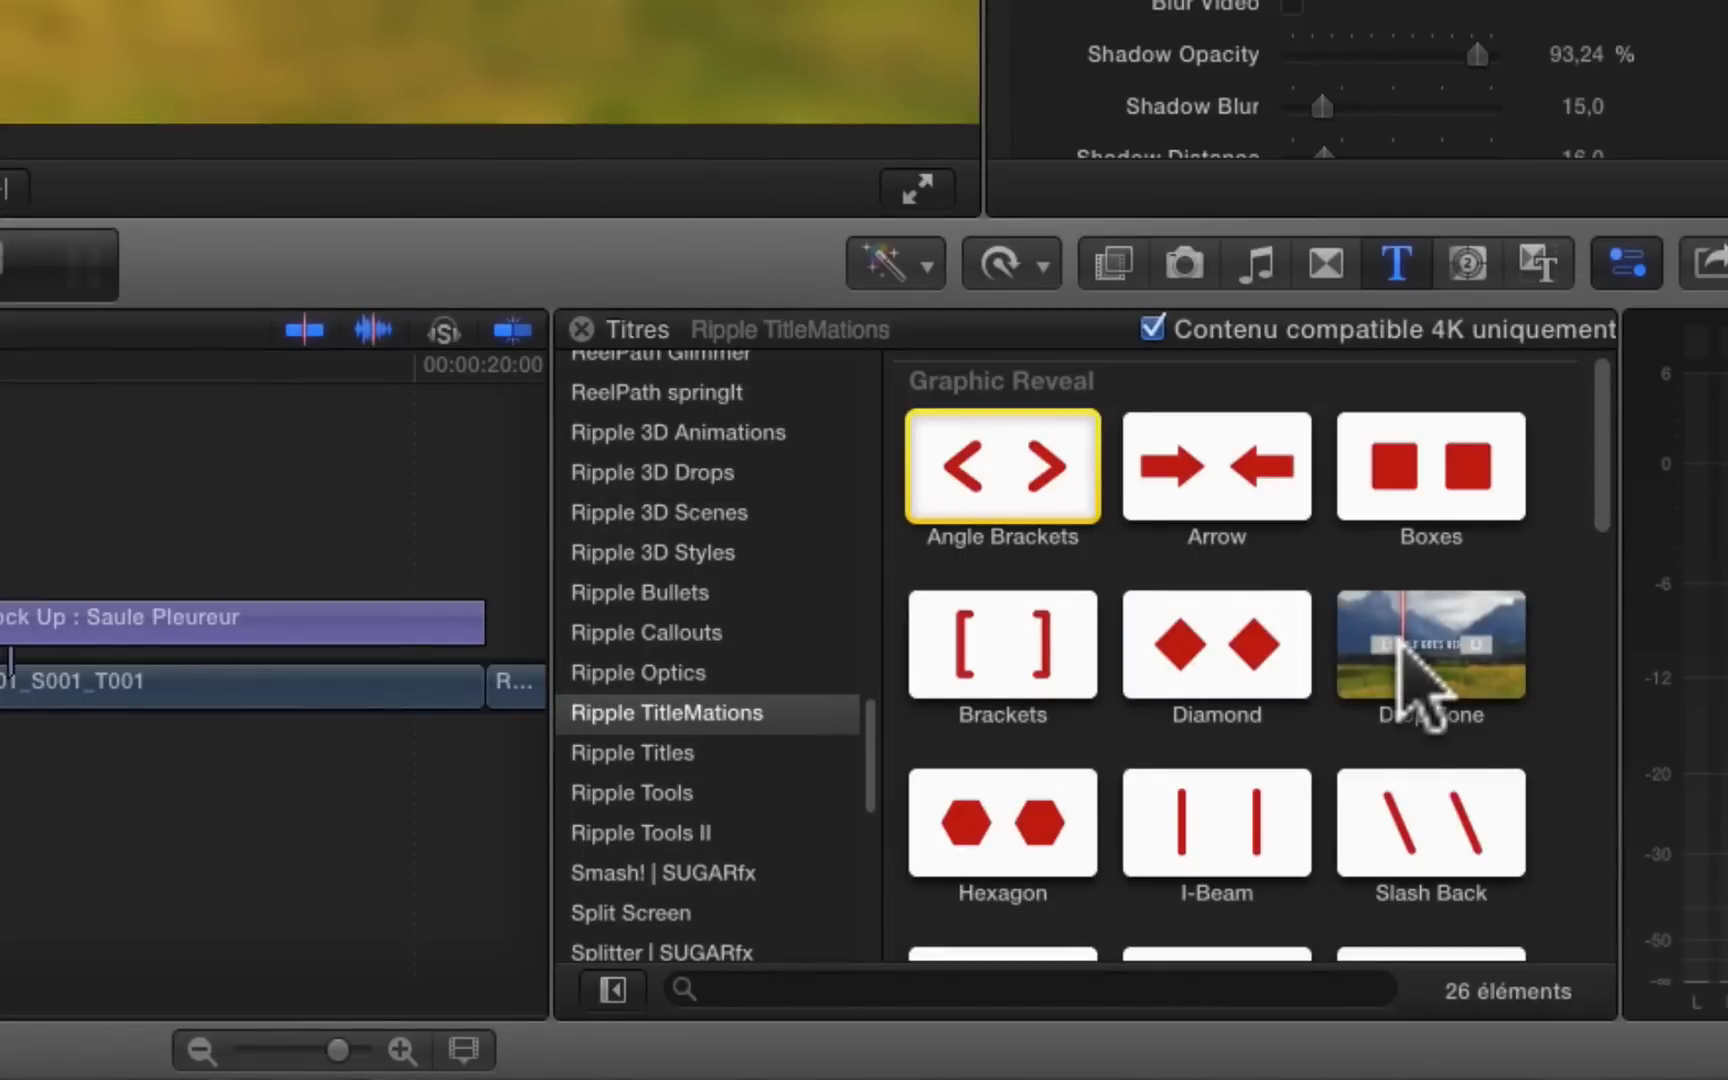
left_click_drag(1427, 636, 0, 633)
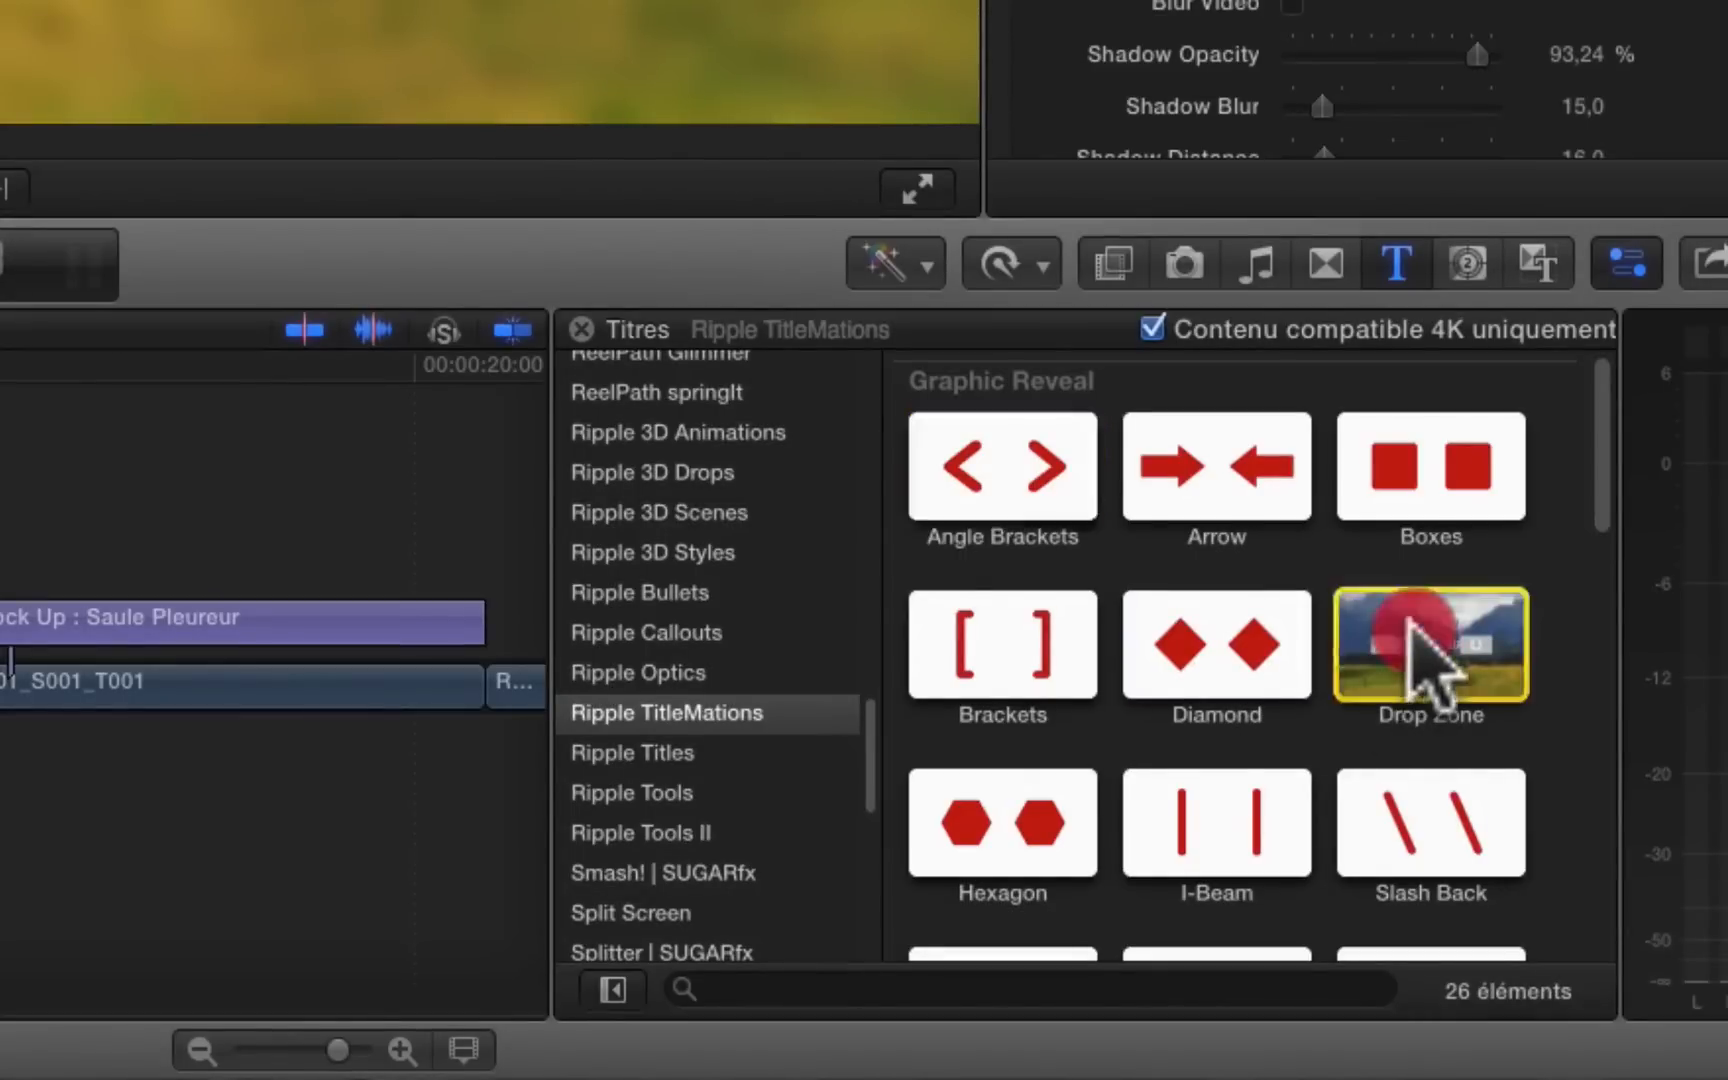
left_click_drag(458, 1018, 471, 1000)
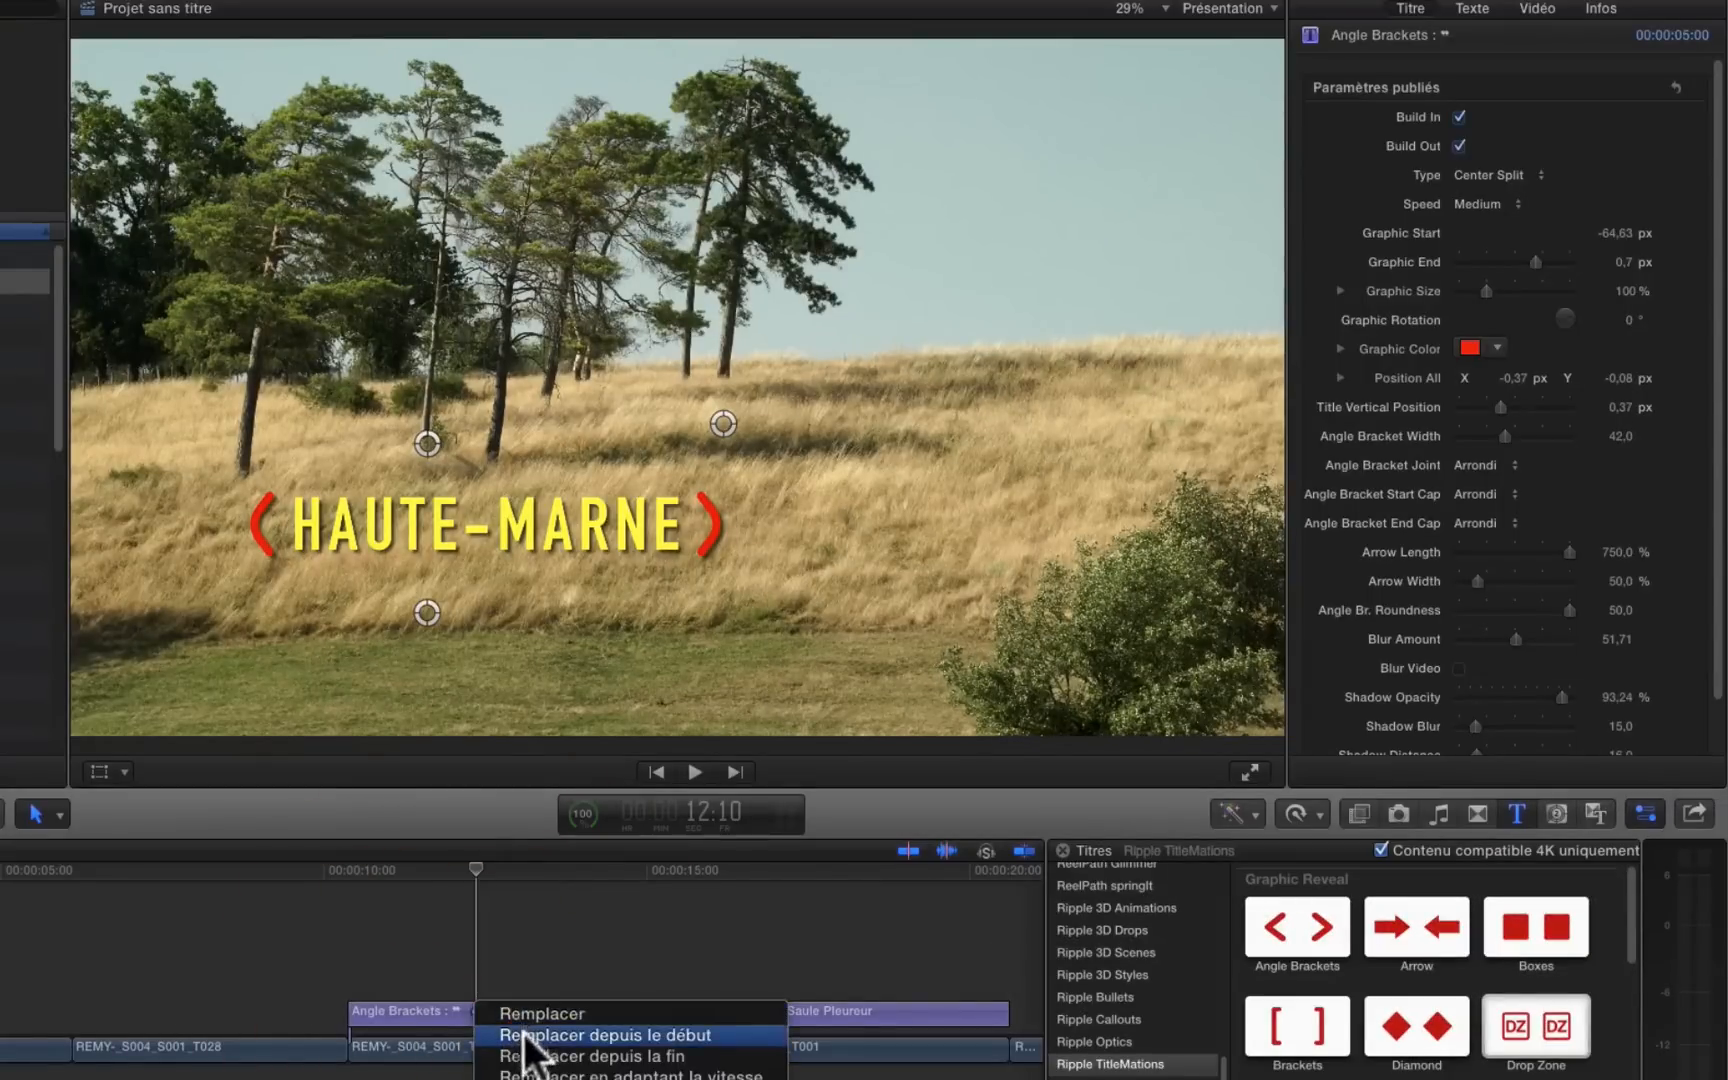
left_click(522, 1034)
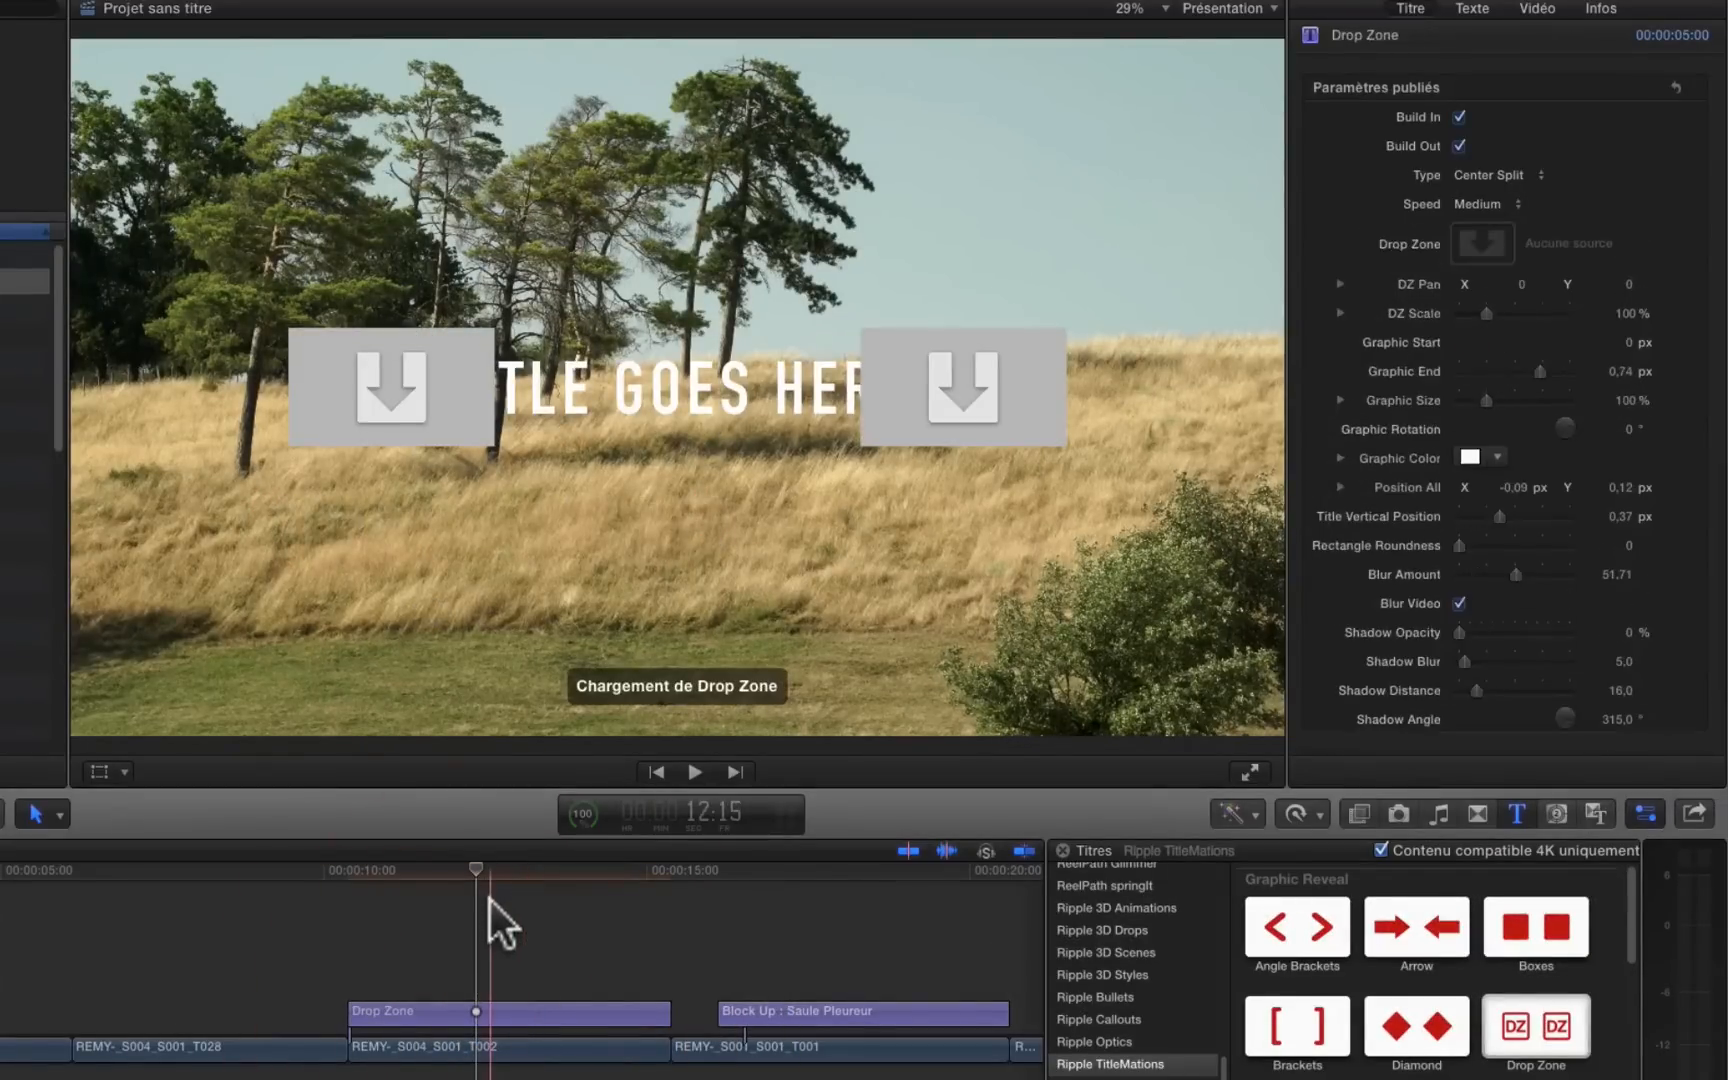
left_click(488, 890)
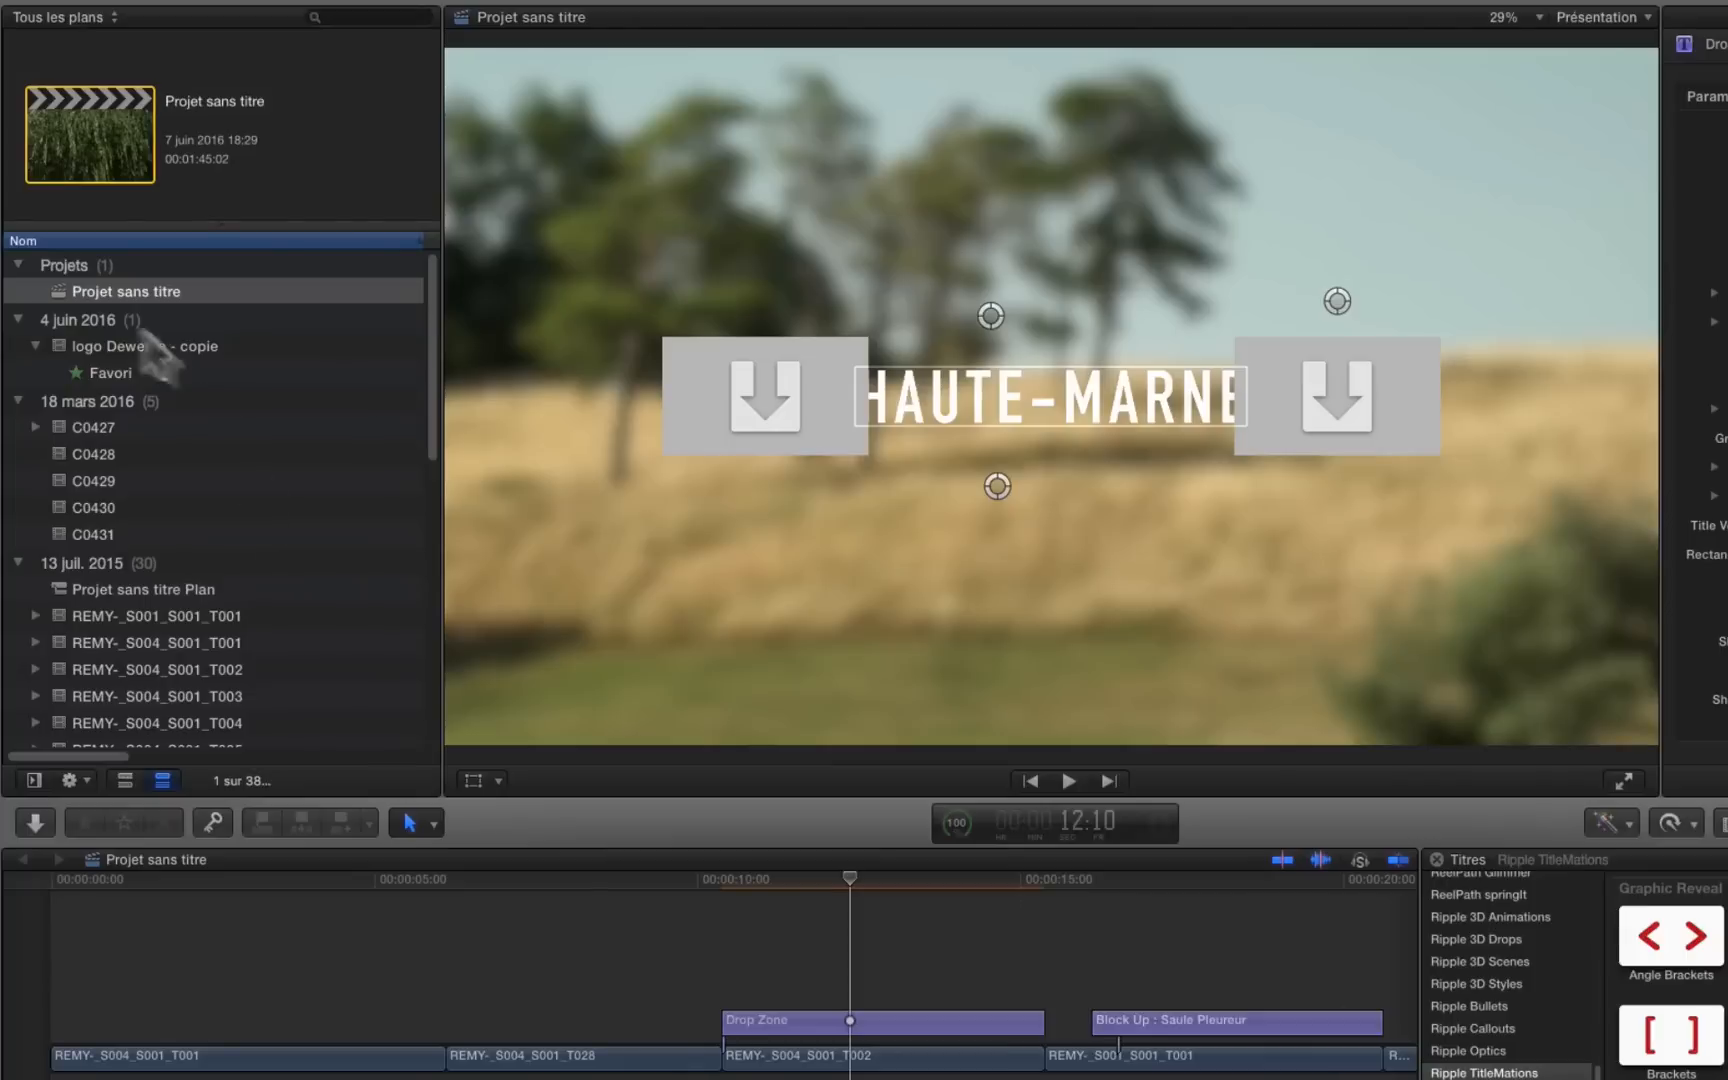
Step: Fill the Drop Zone title's drop zone with the clip "logo Deweb's - copie" and apply it
left_click(78, 344)
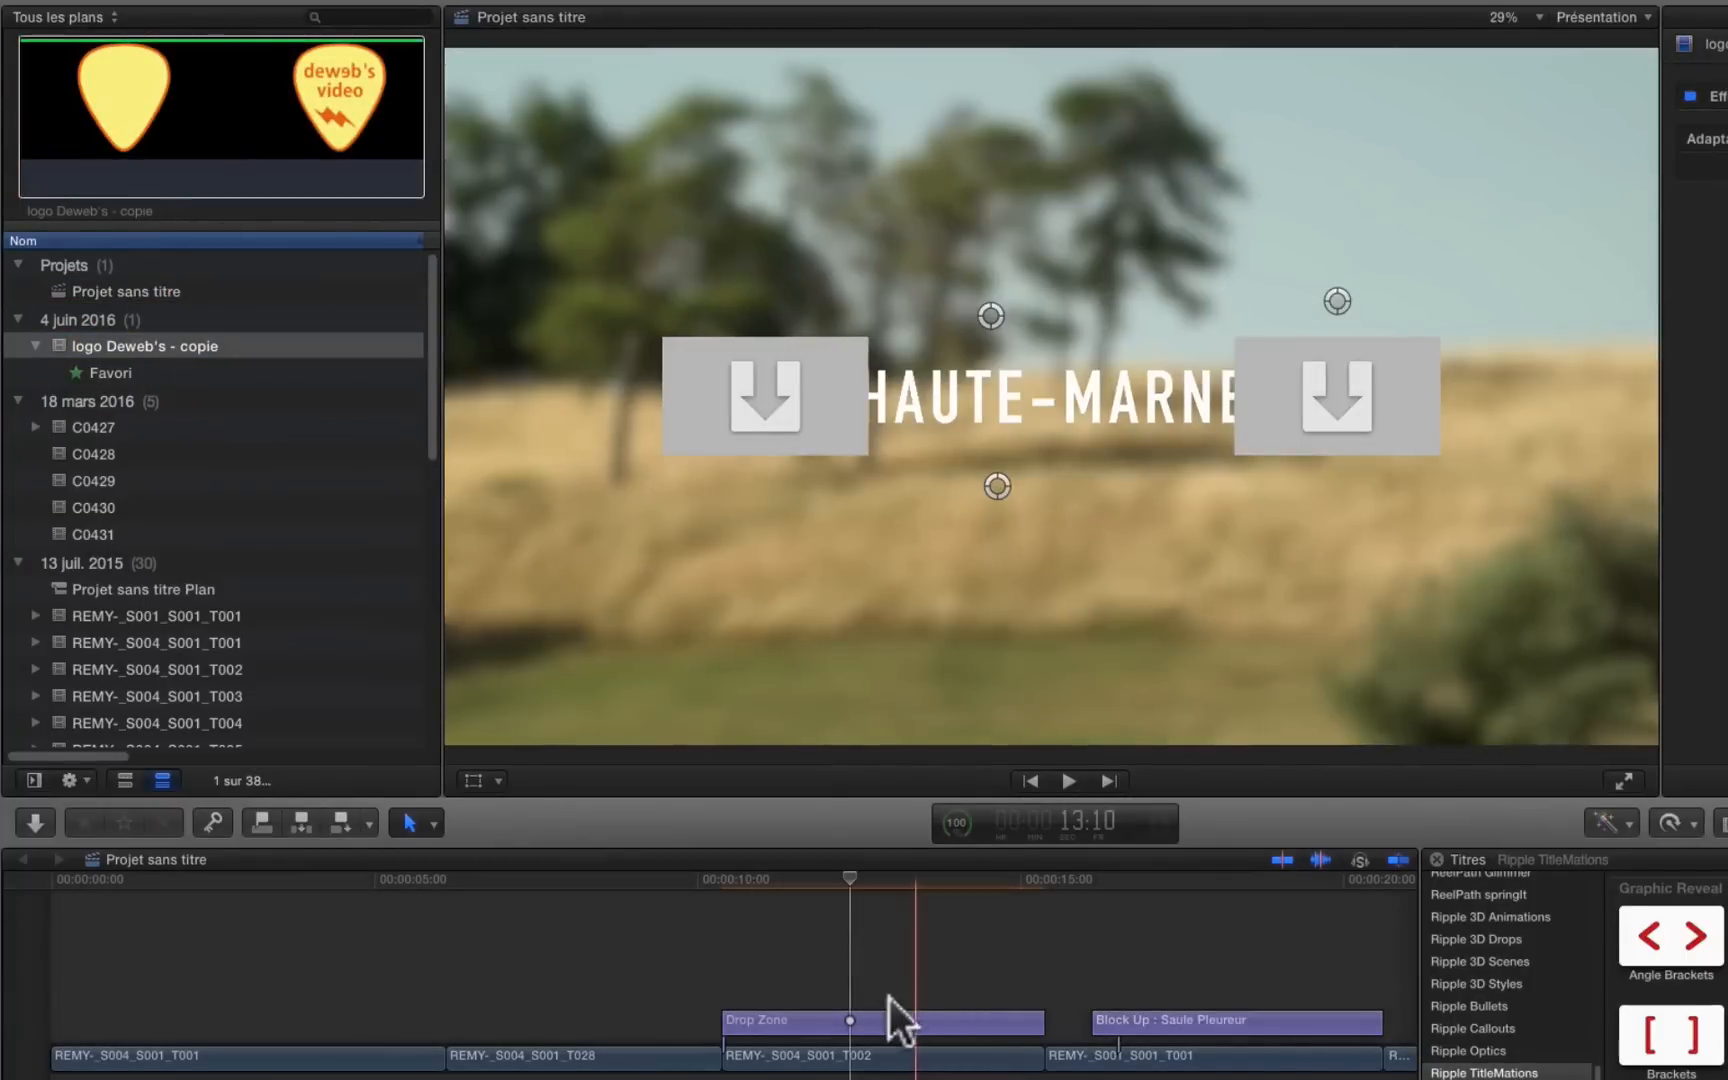
left_click(867, 1013)
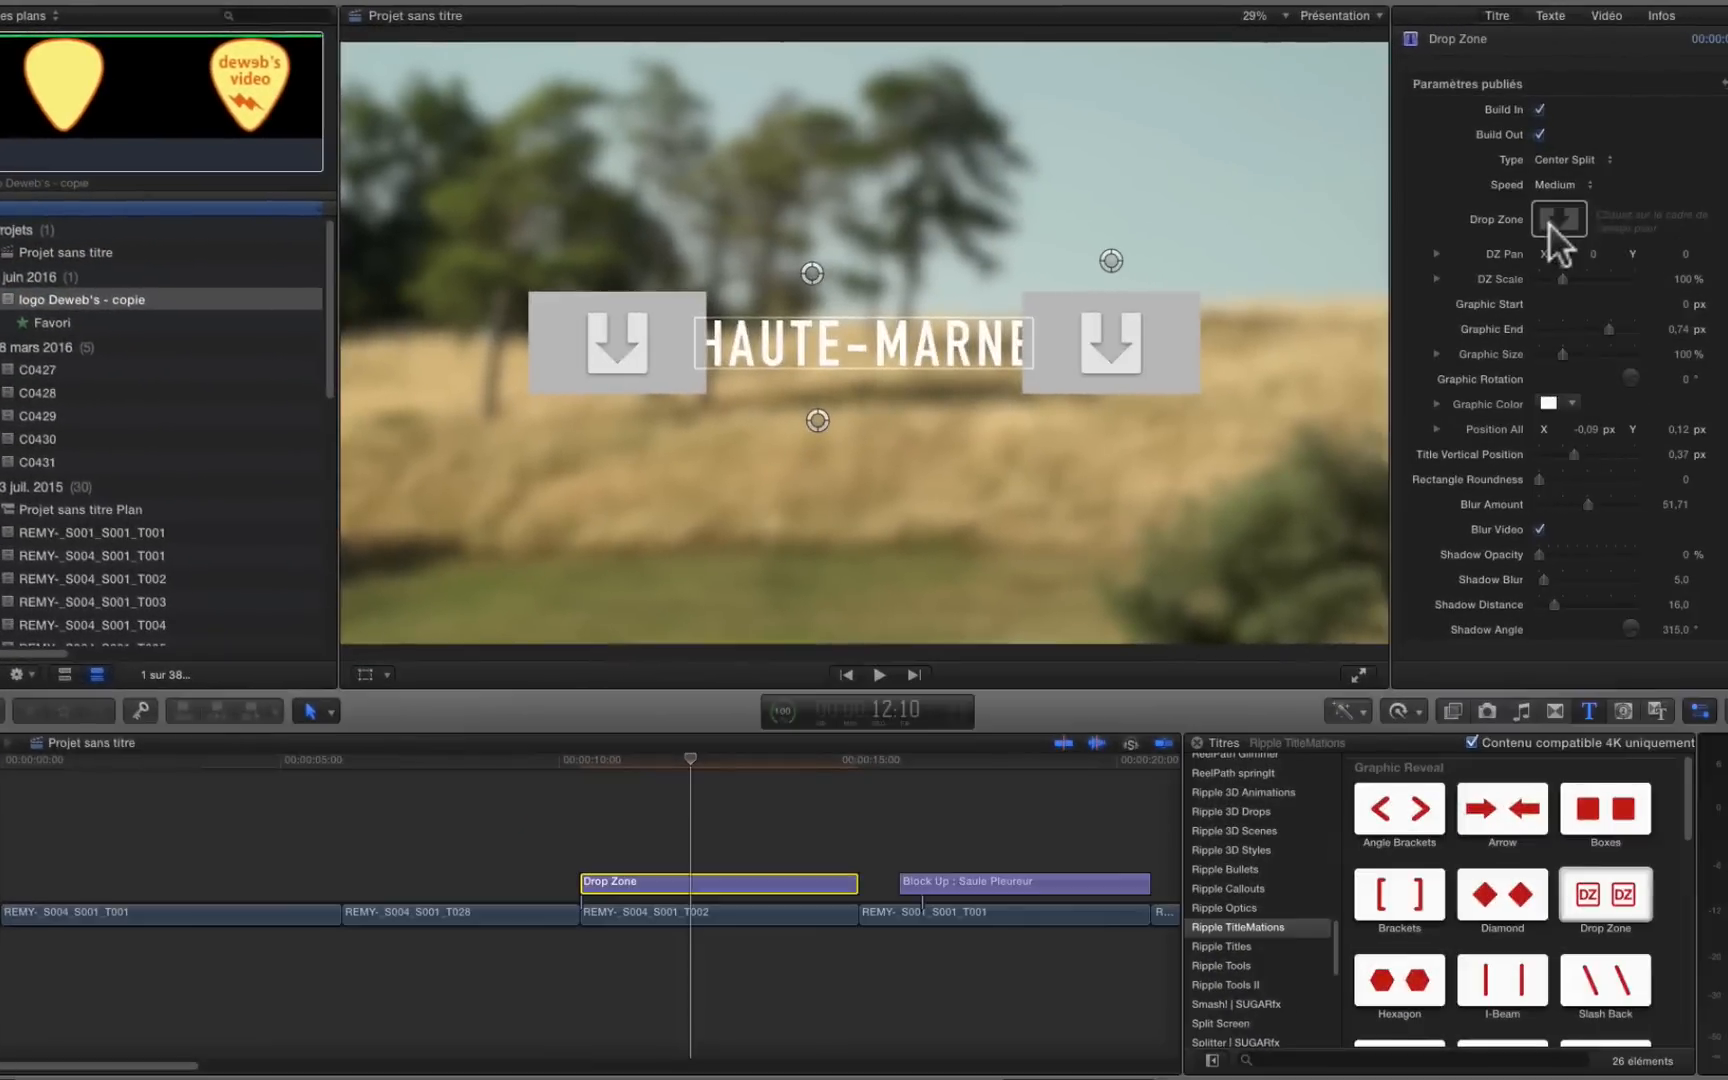
left_click(1552, 222)
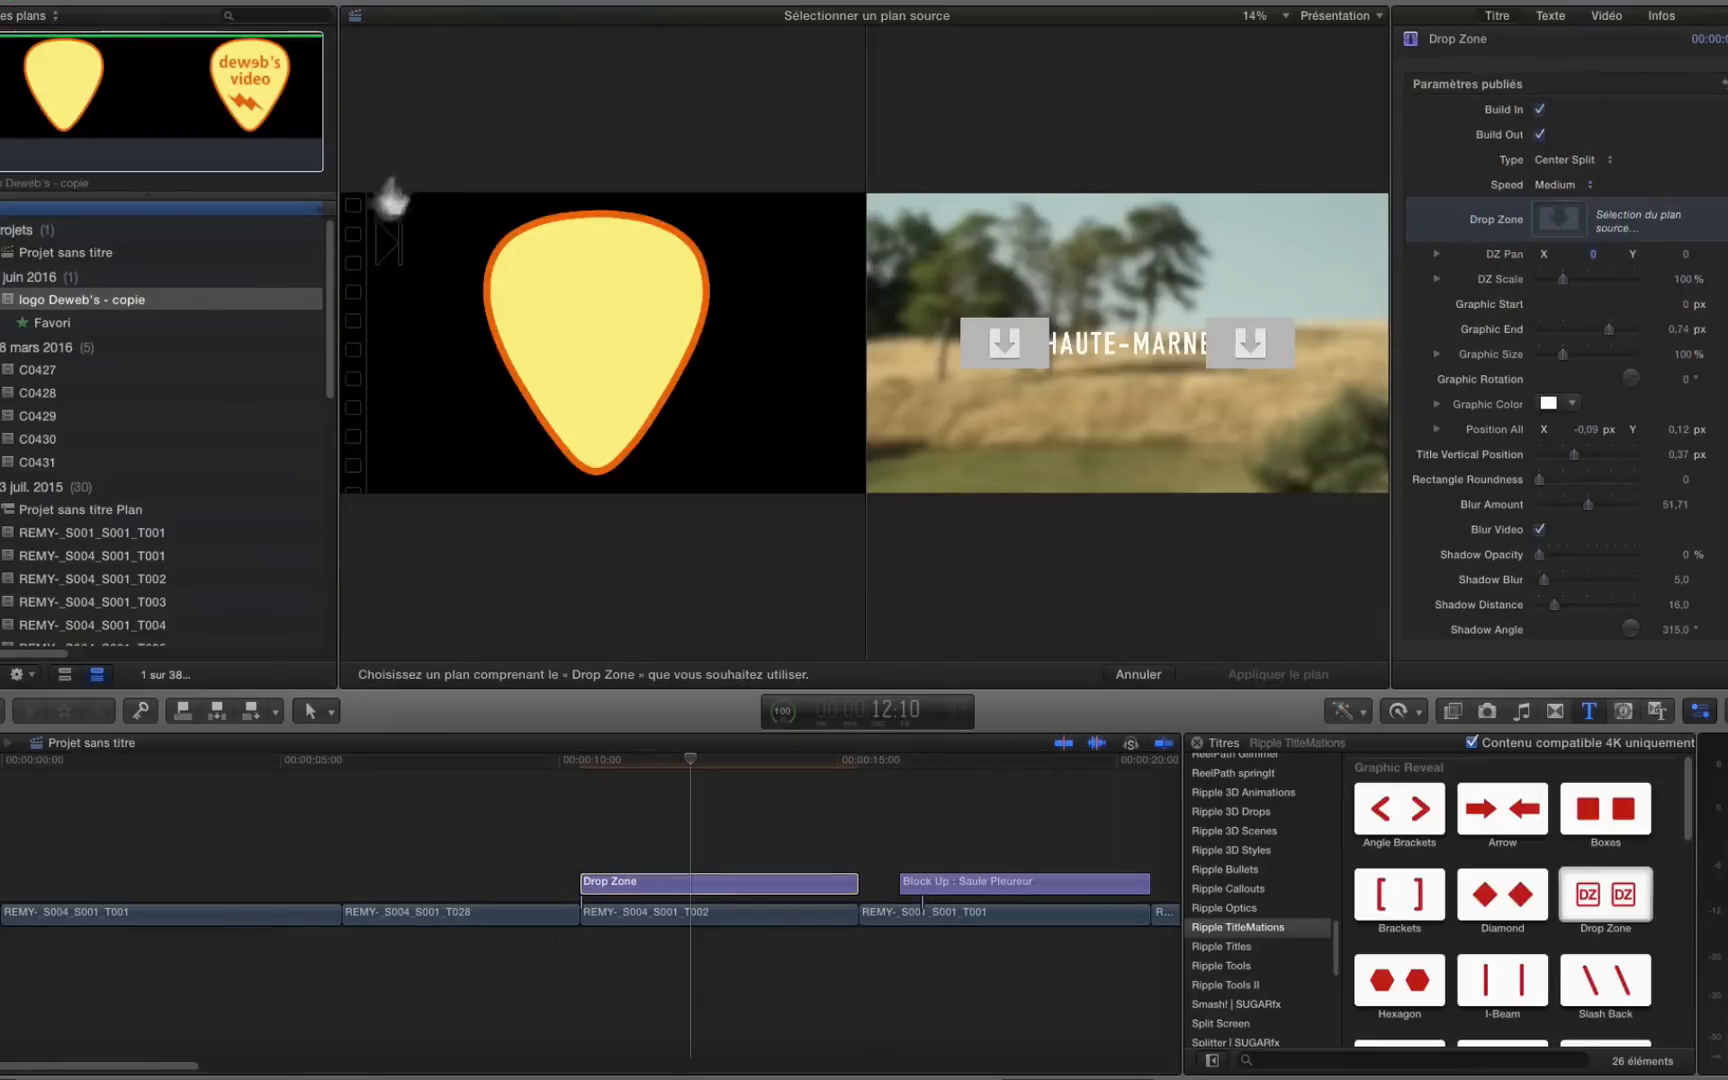
left_click(72, 306)
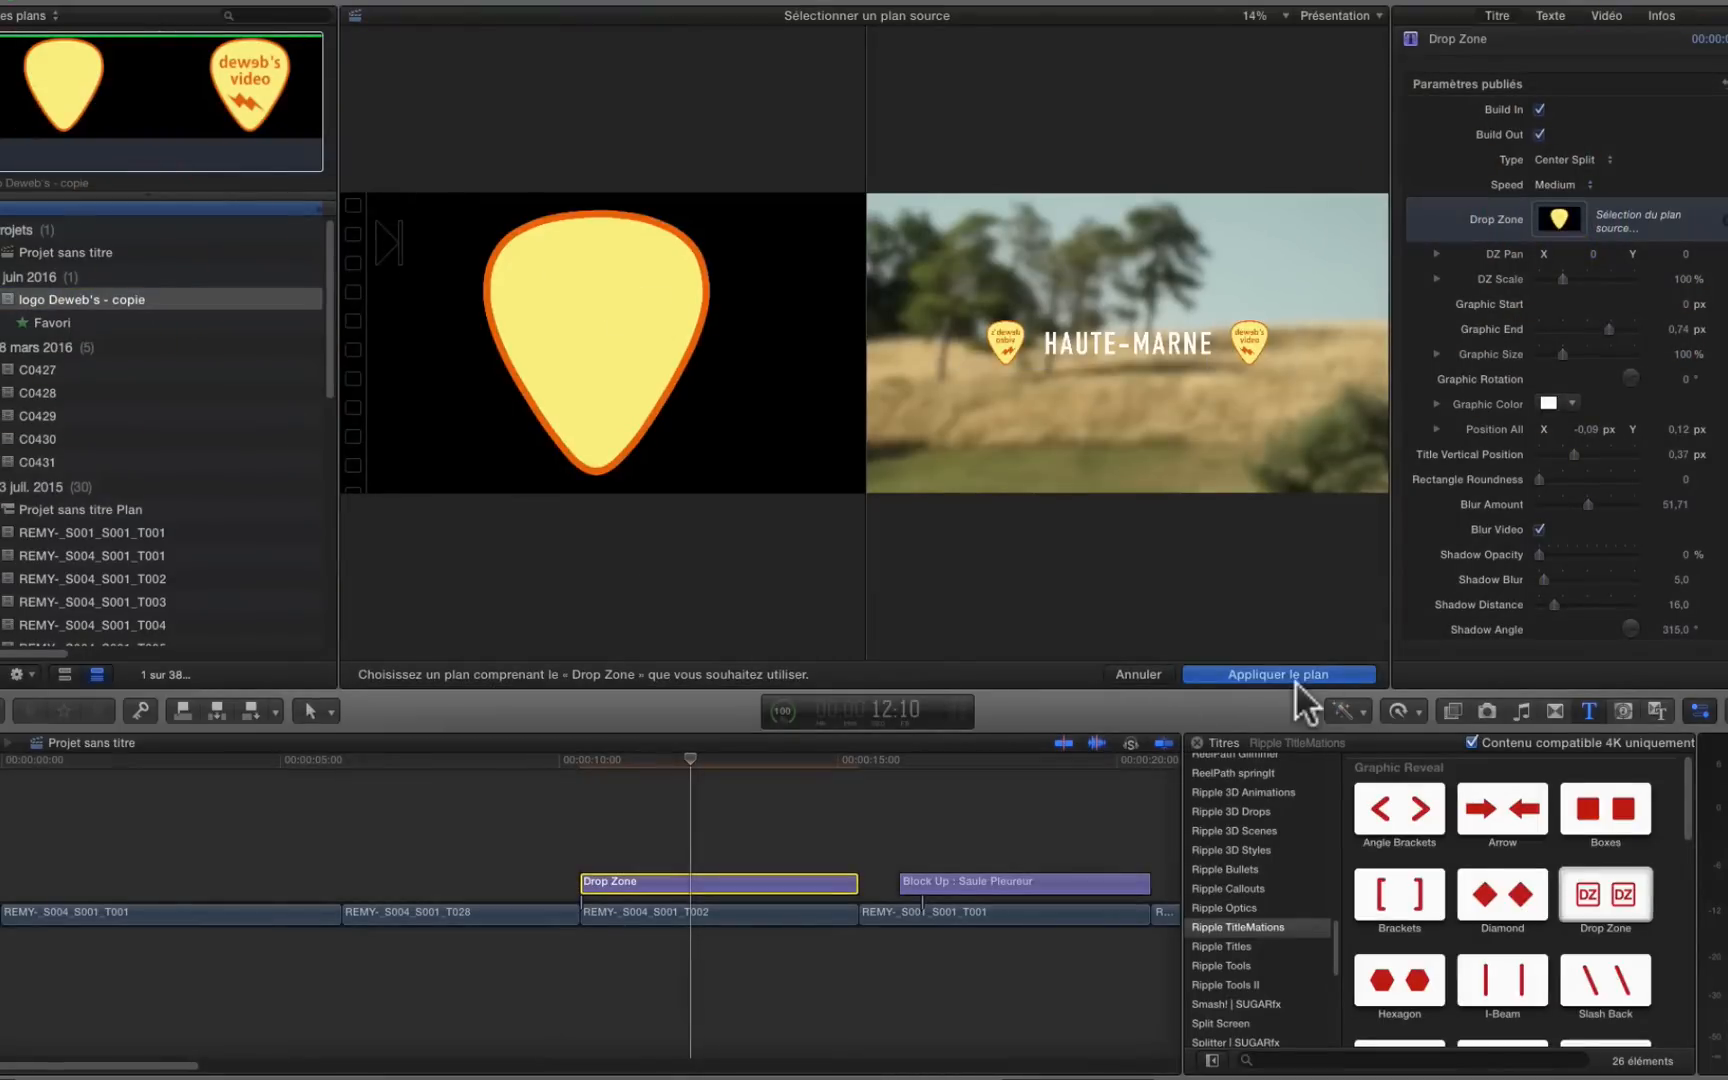
left_click(1295, 674)
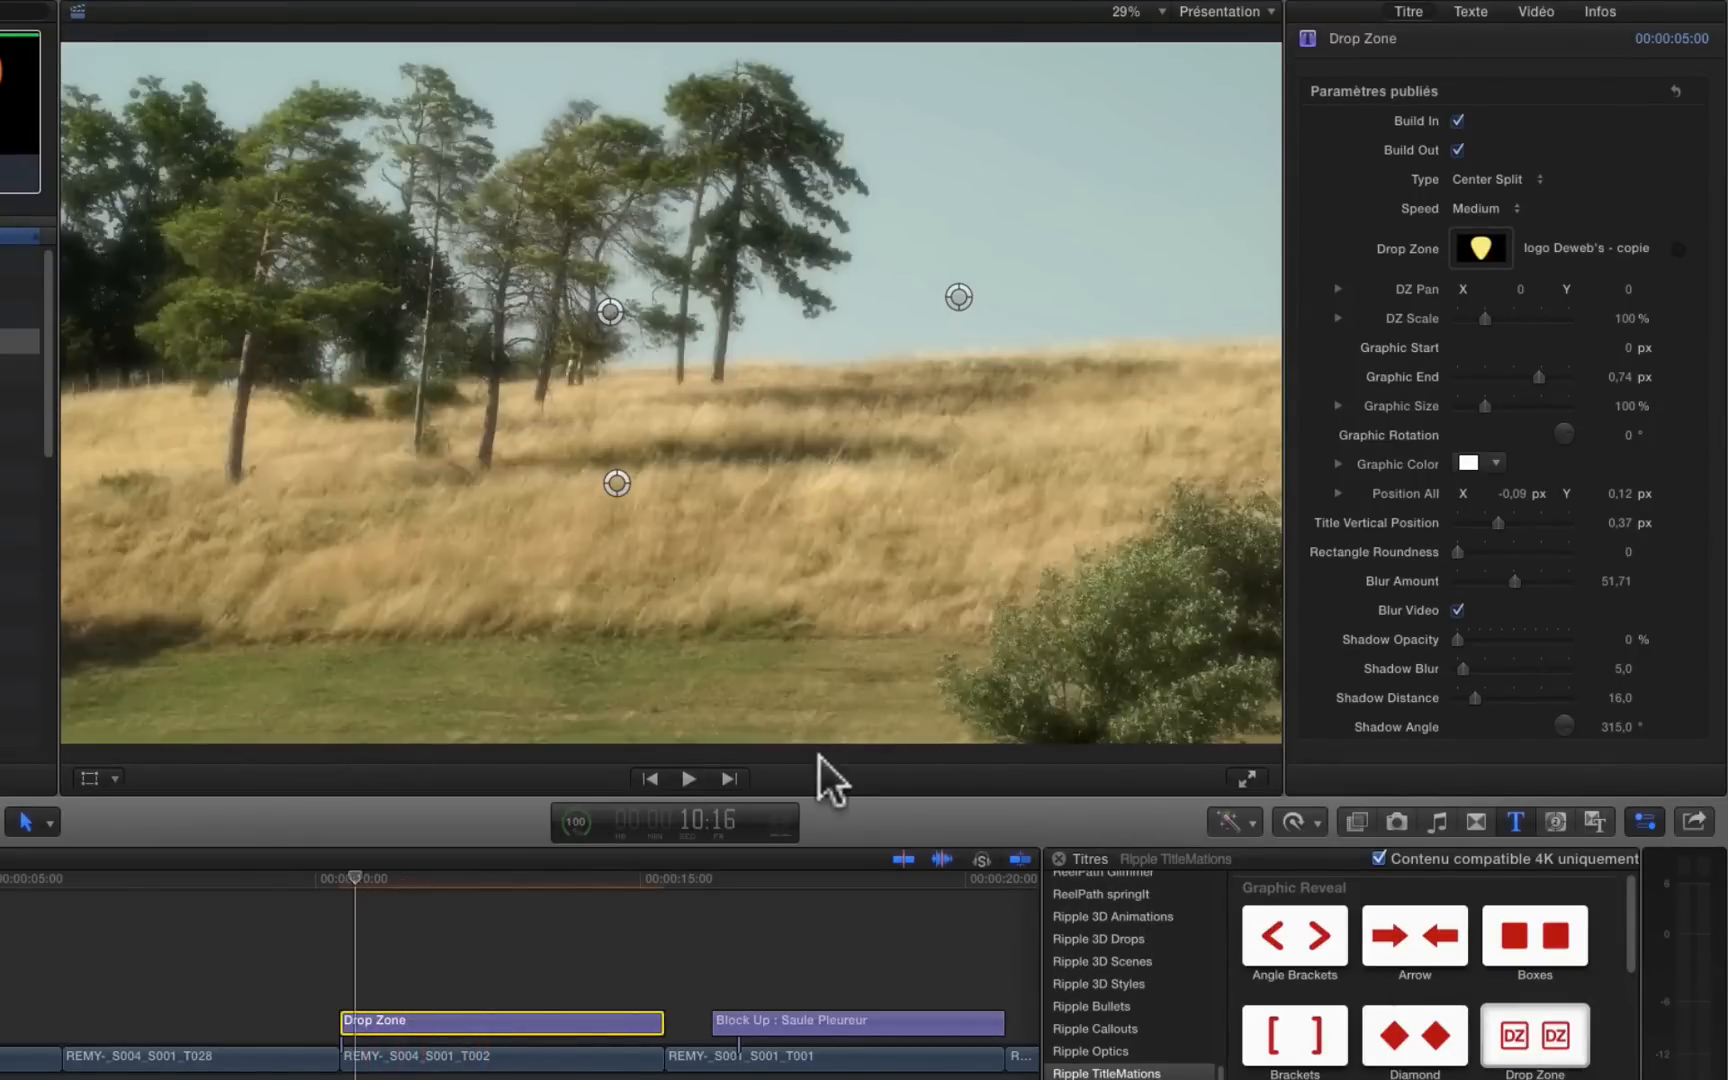
Step: Step frame by frame through the start of the Drop Zone title to examine the logos' opening animation
key("Right")
key("Right")
key("Right")
key("Right")
key("Right")
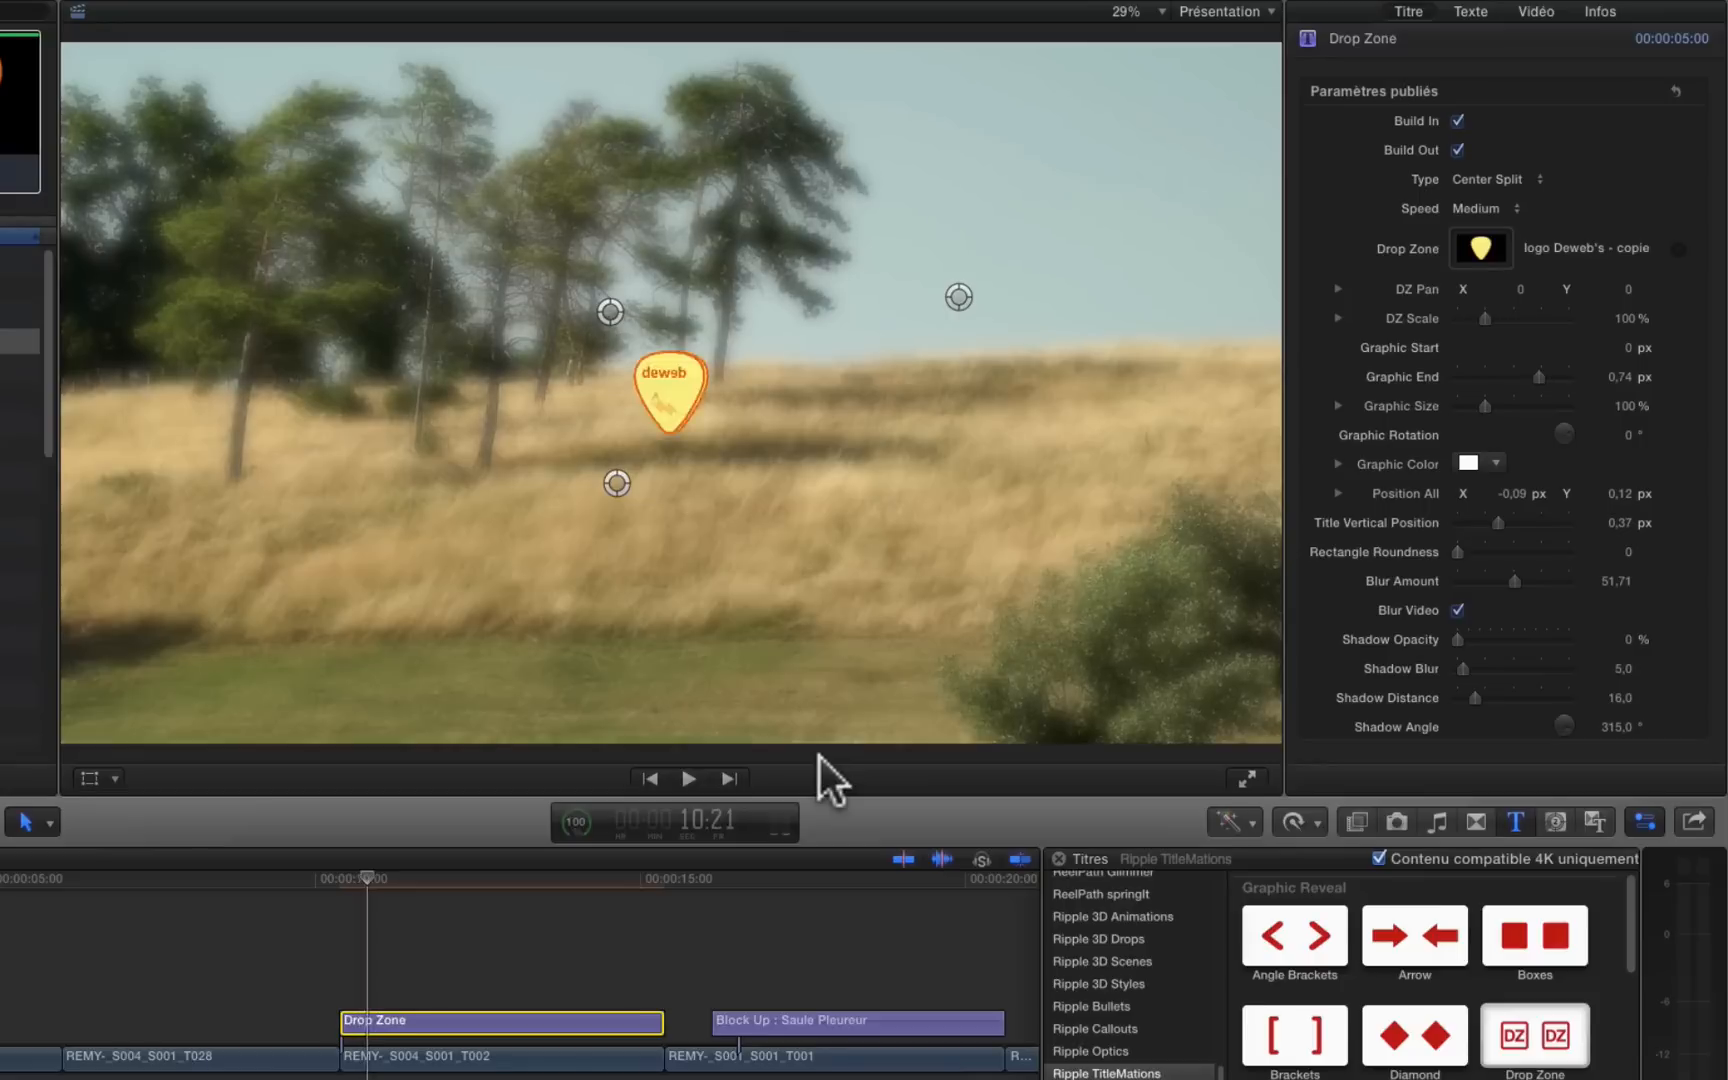
key("Right")
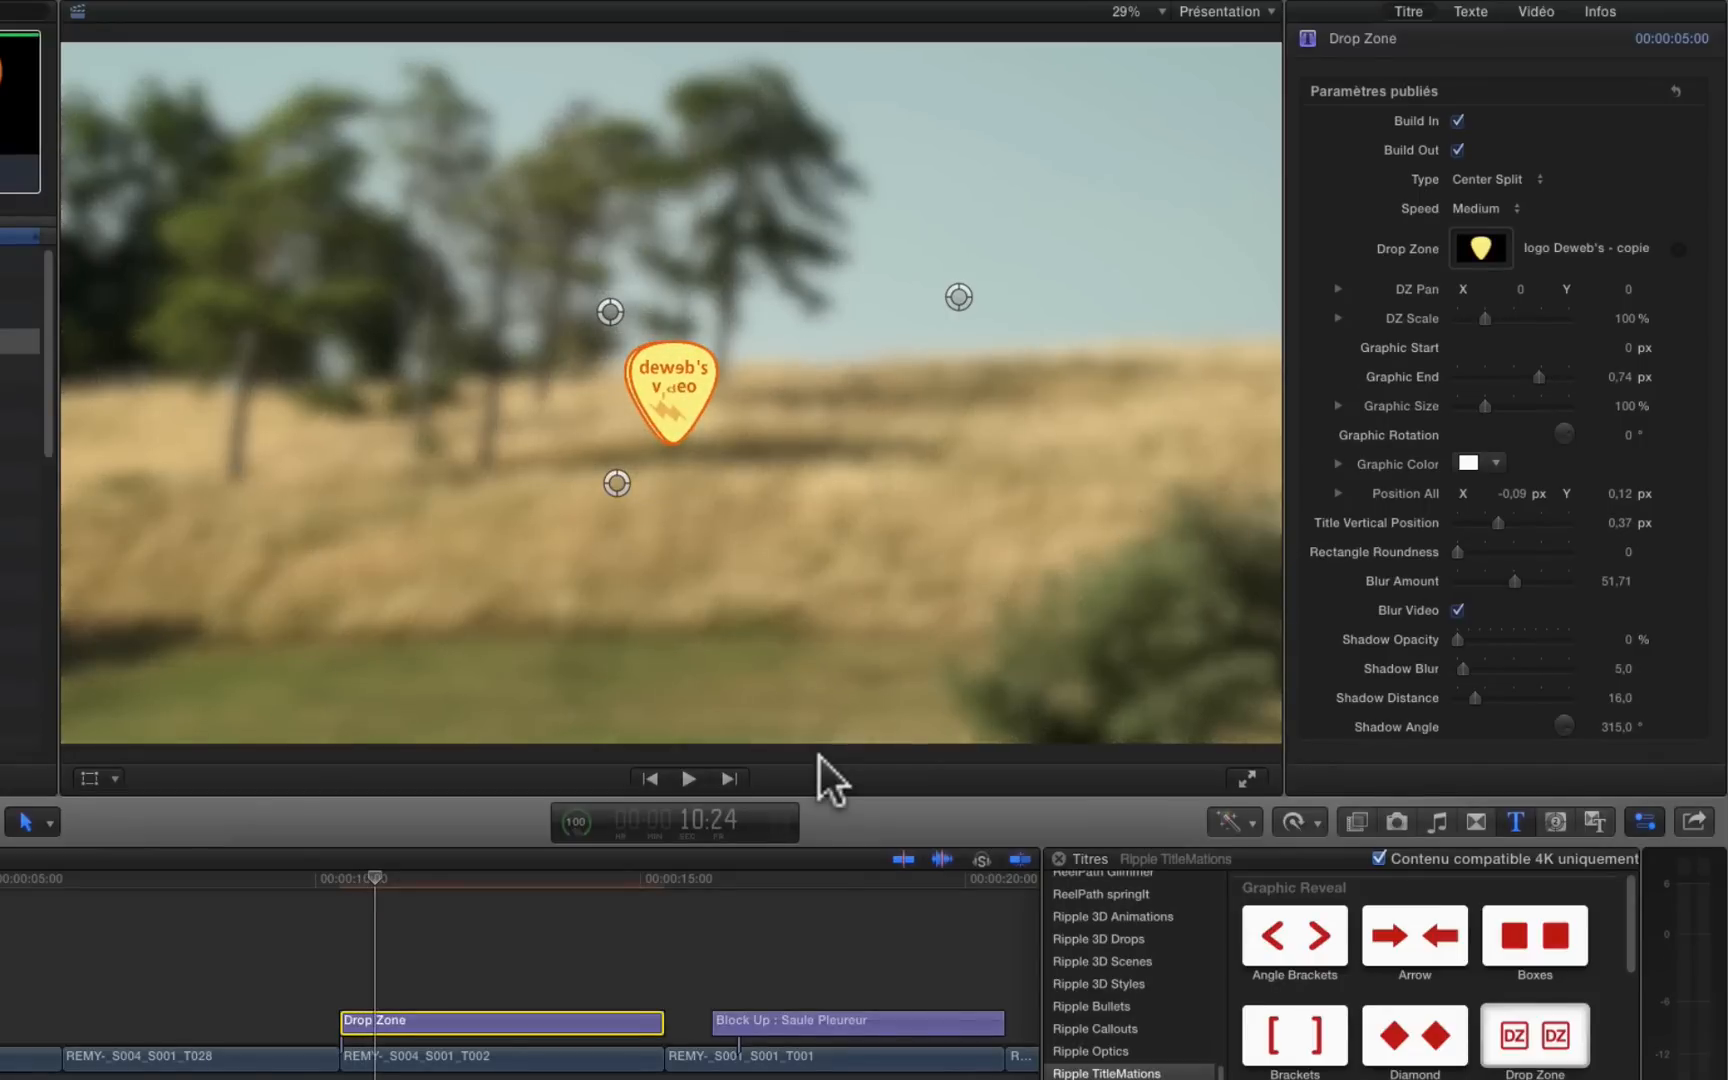
key("Right")
key("Right")
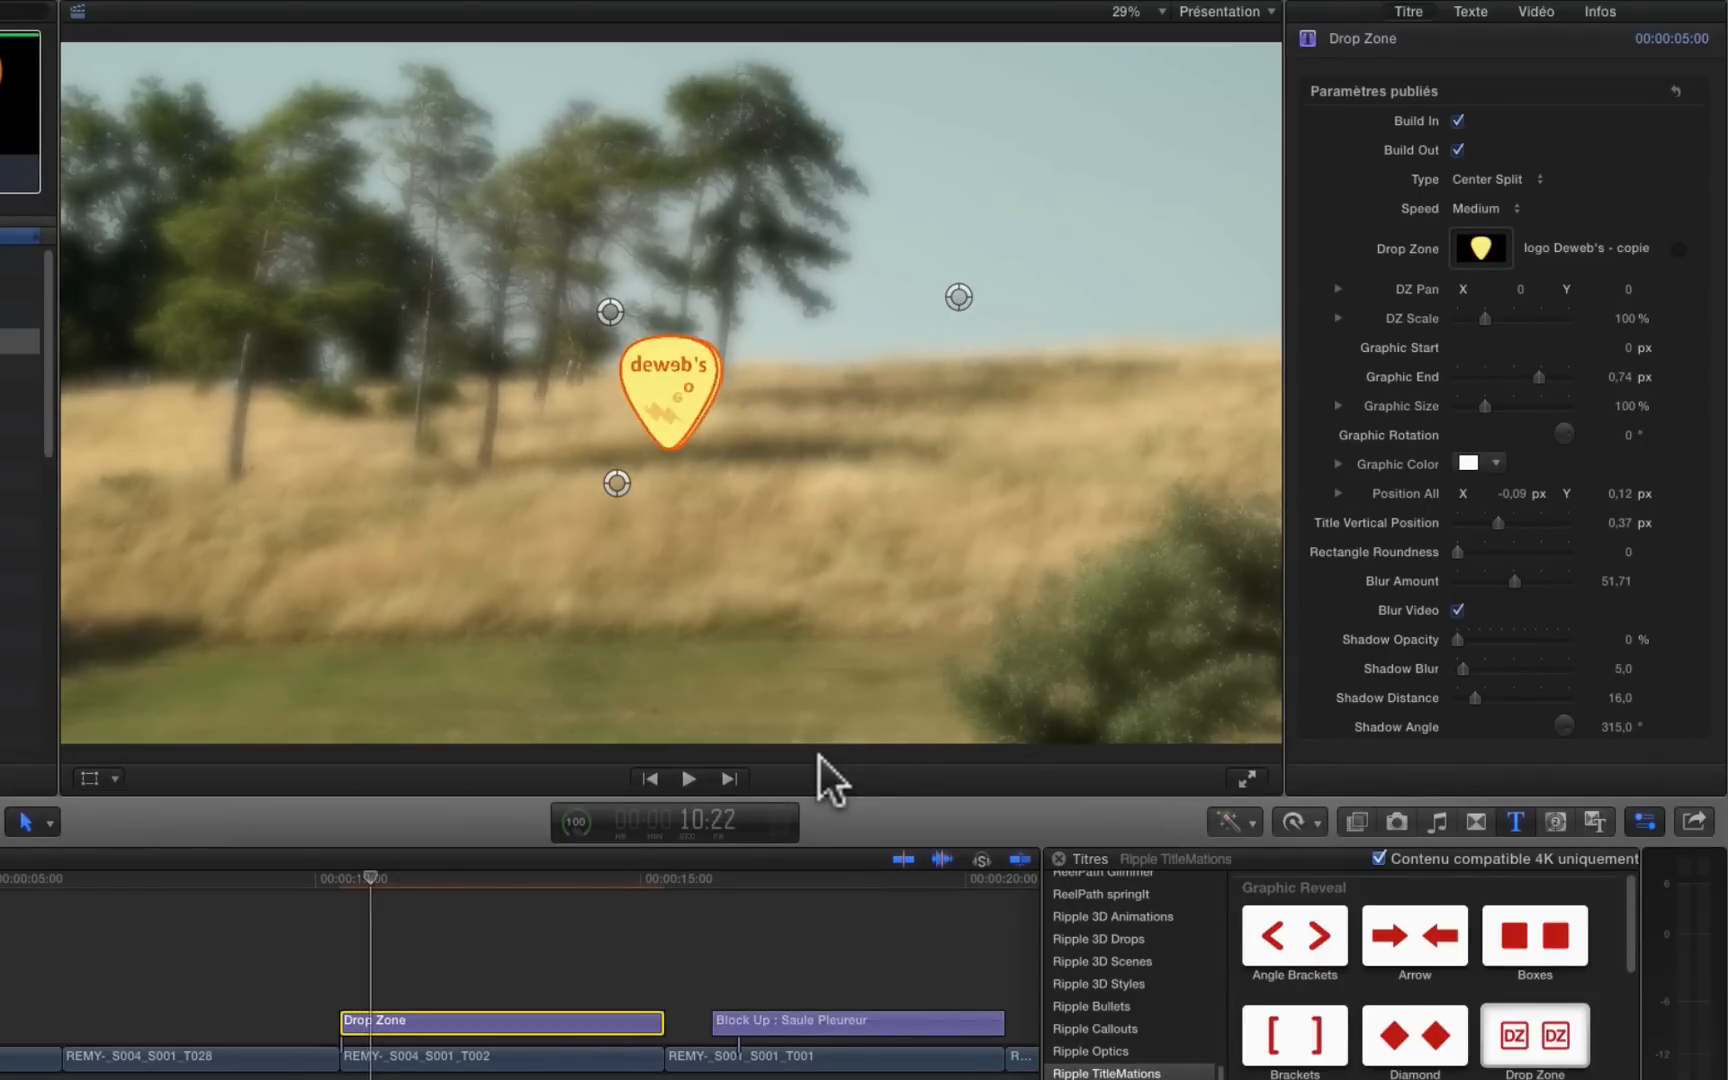
Step: Change the Drop Zone title's animation Type to Slide Right
key("Right")
key("Right")
key("Right")
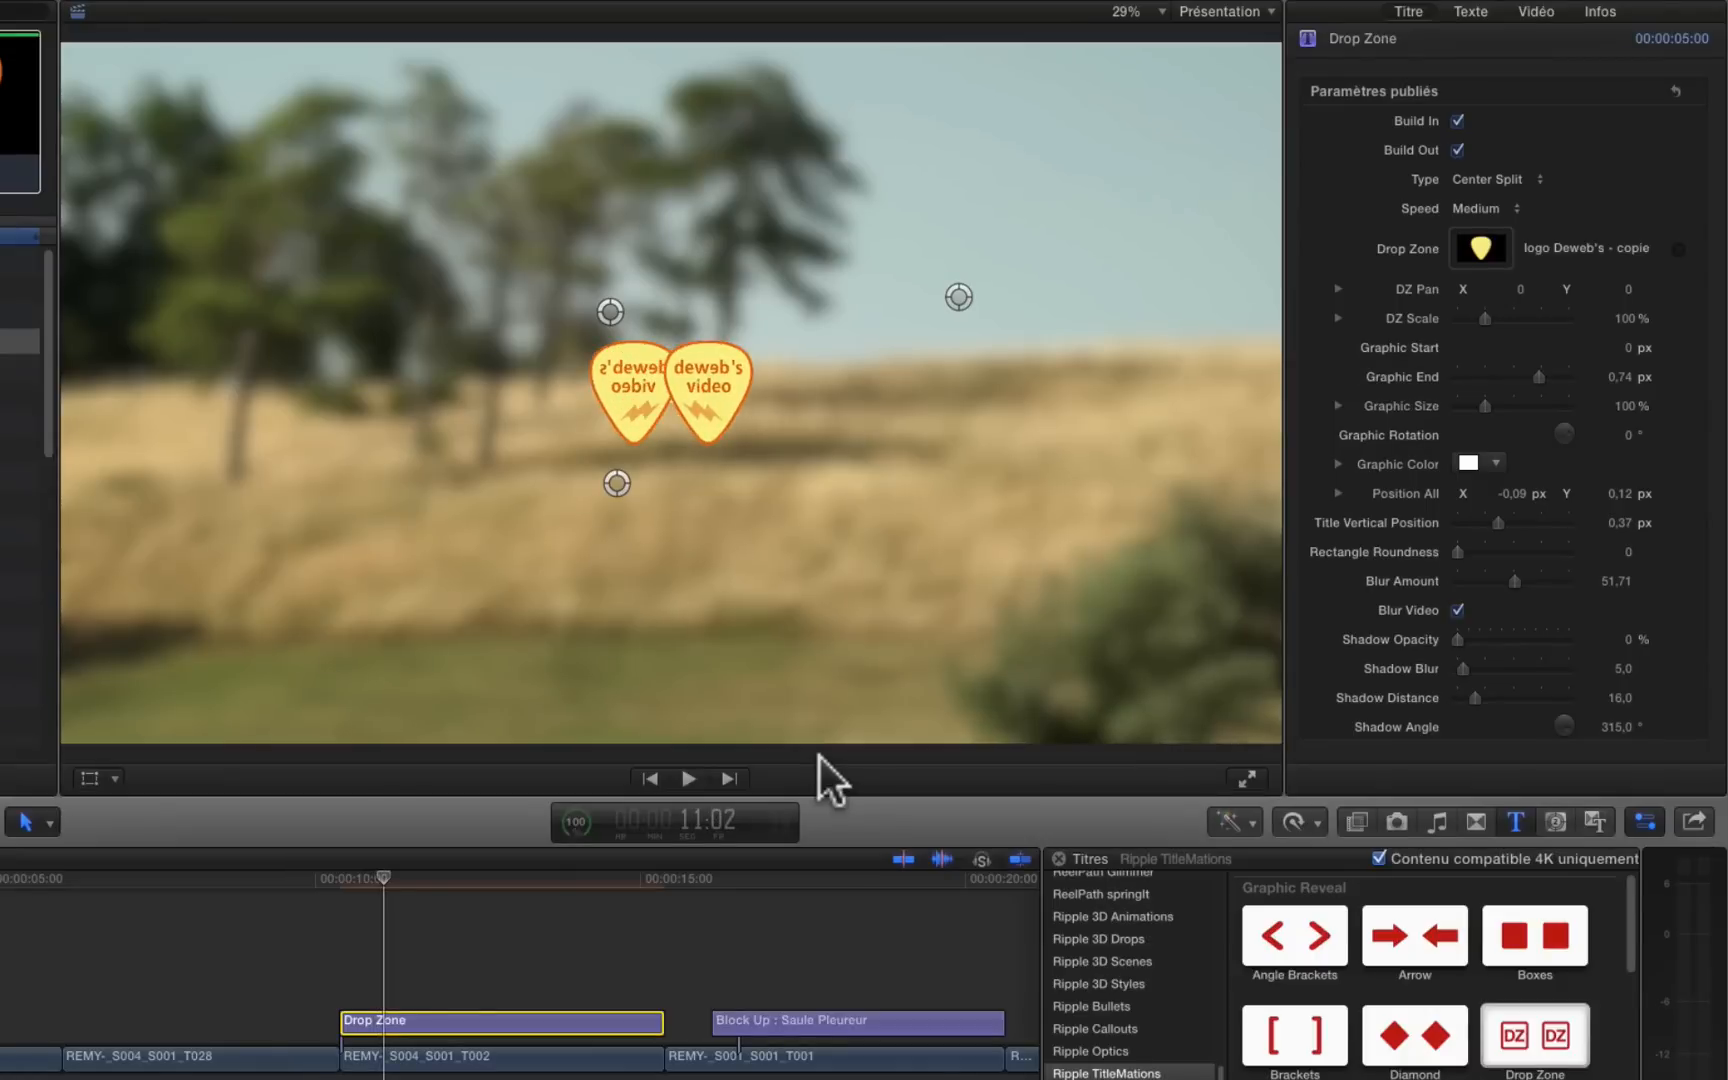
left_click(1497, 178)
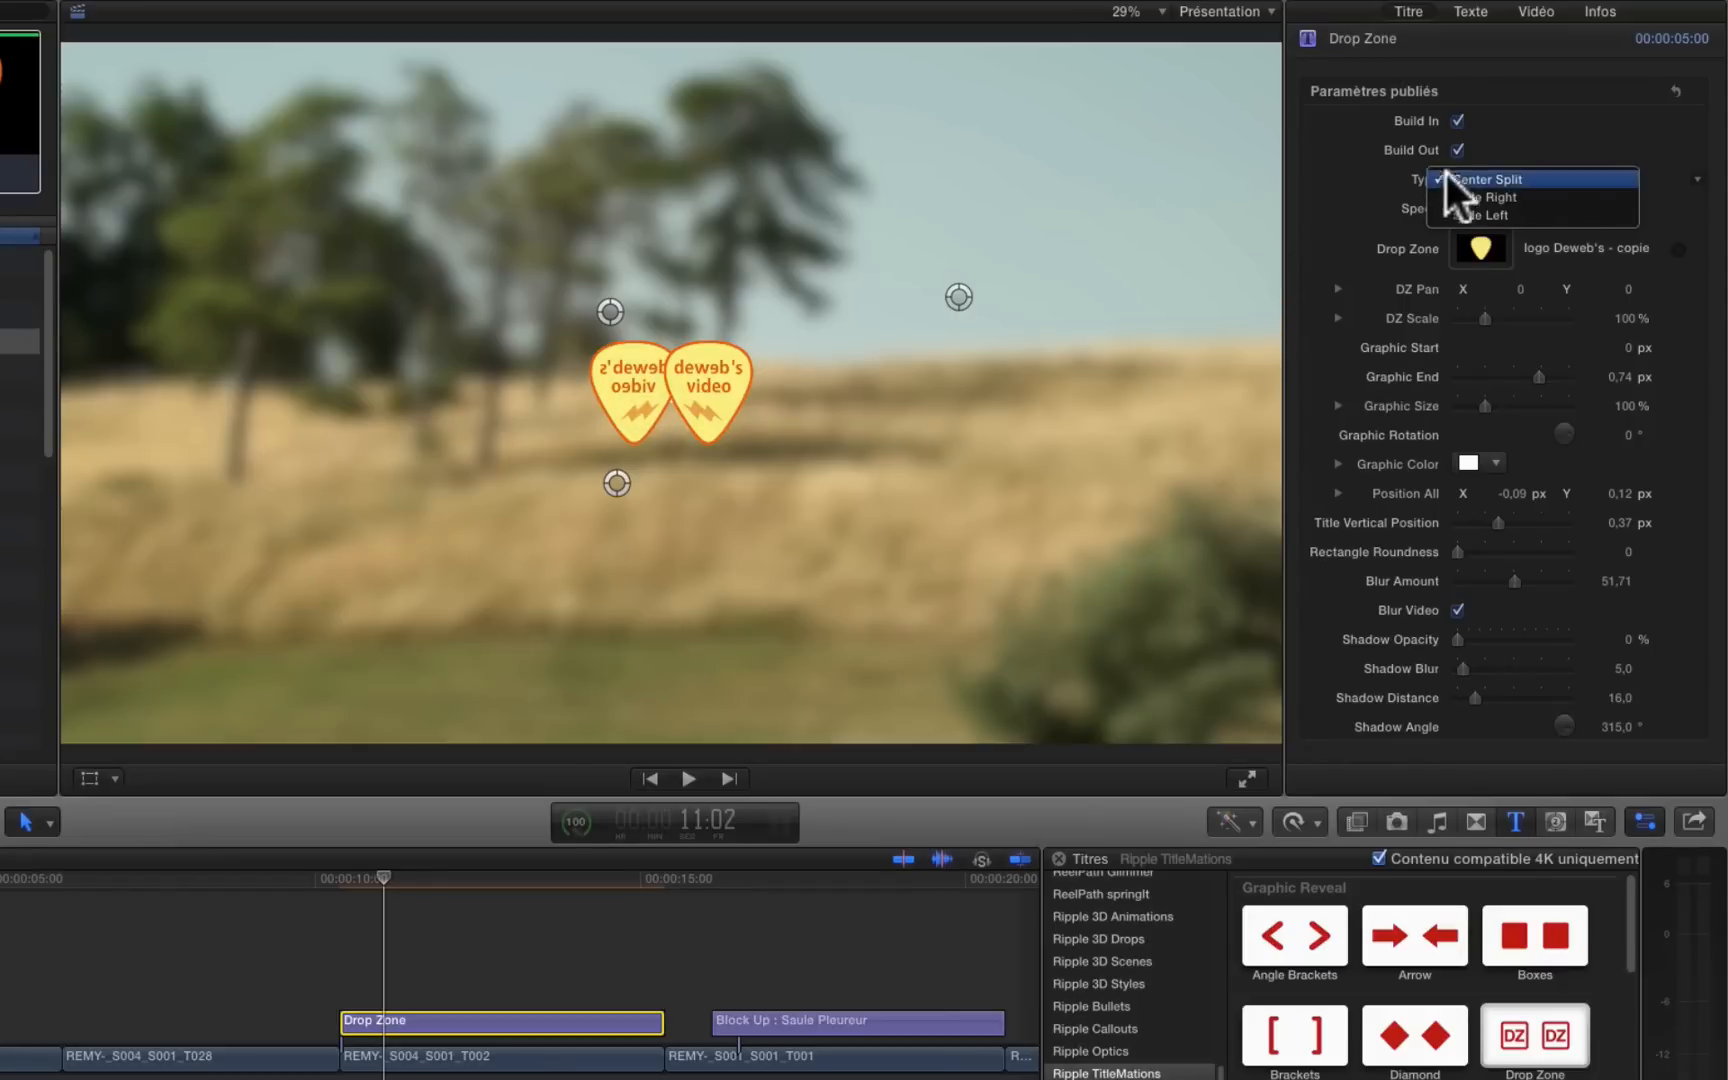
left_click(1470, 198)
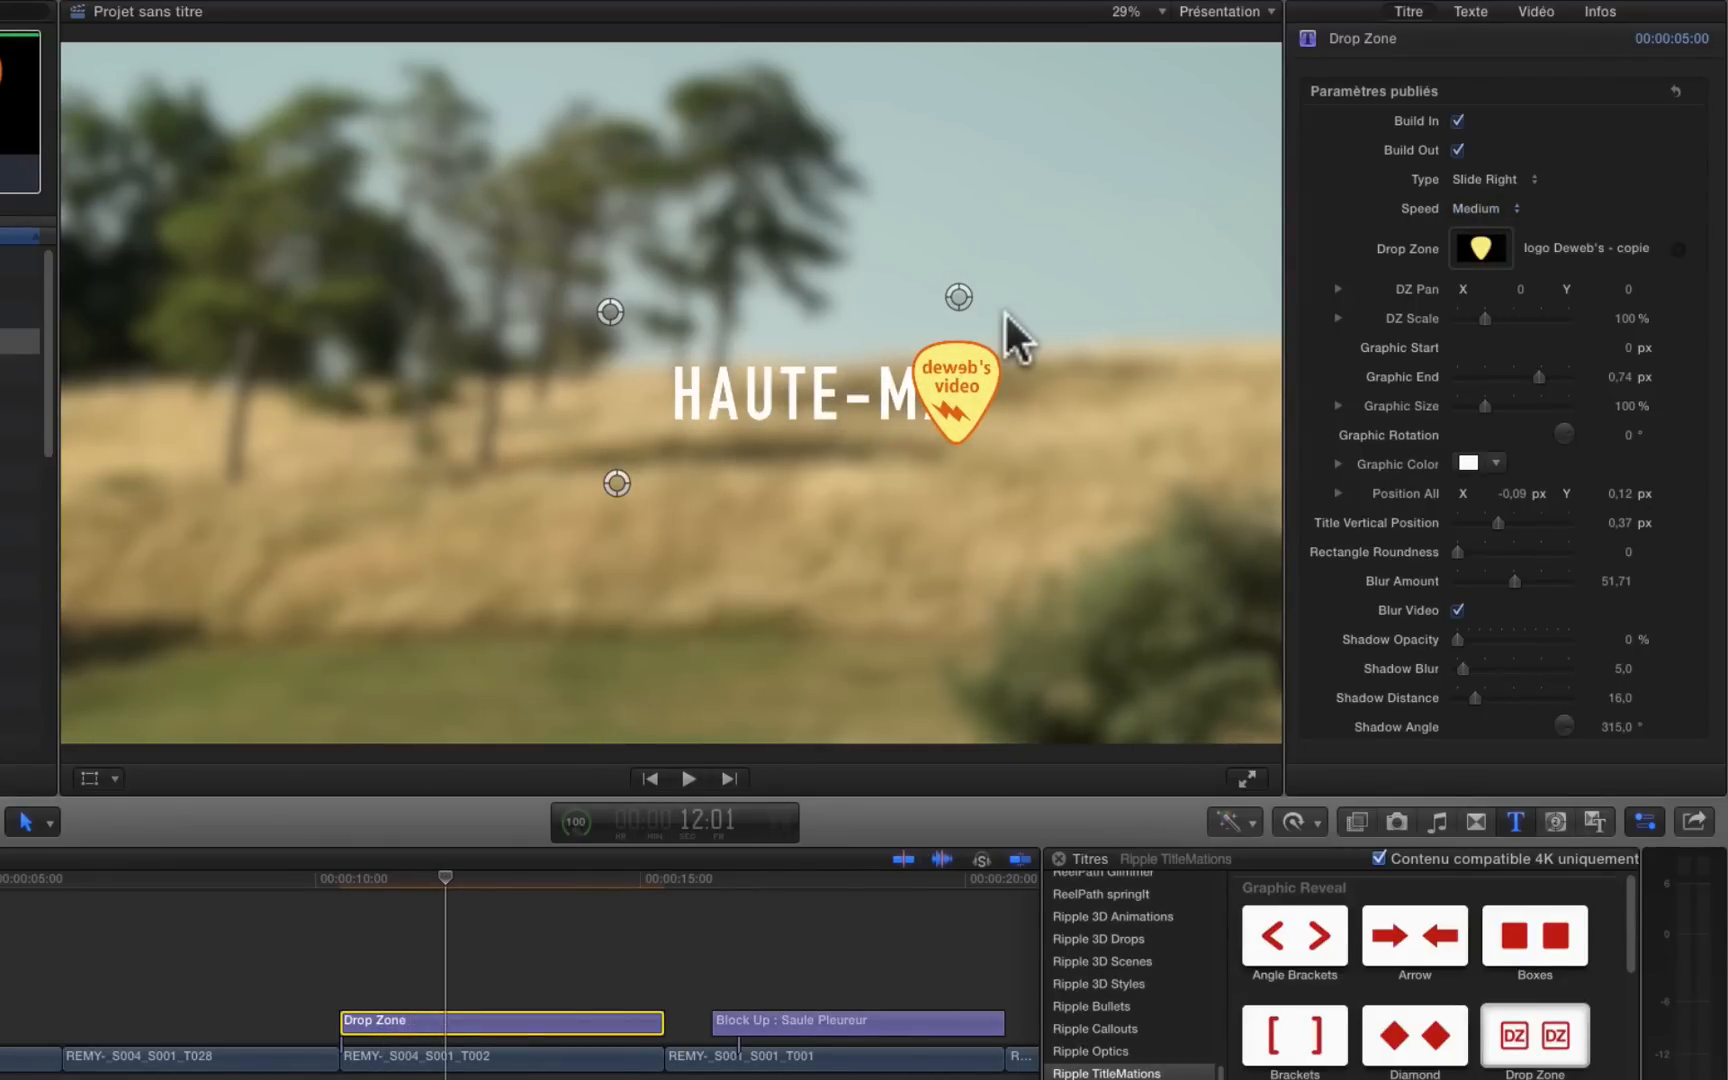
Step: Reposition the Drop Zone title in the image's lower-left area at about X -0,8 and Y -0,23 px, with Graphic End about 0,87 px
left_click(608, 310)
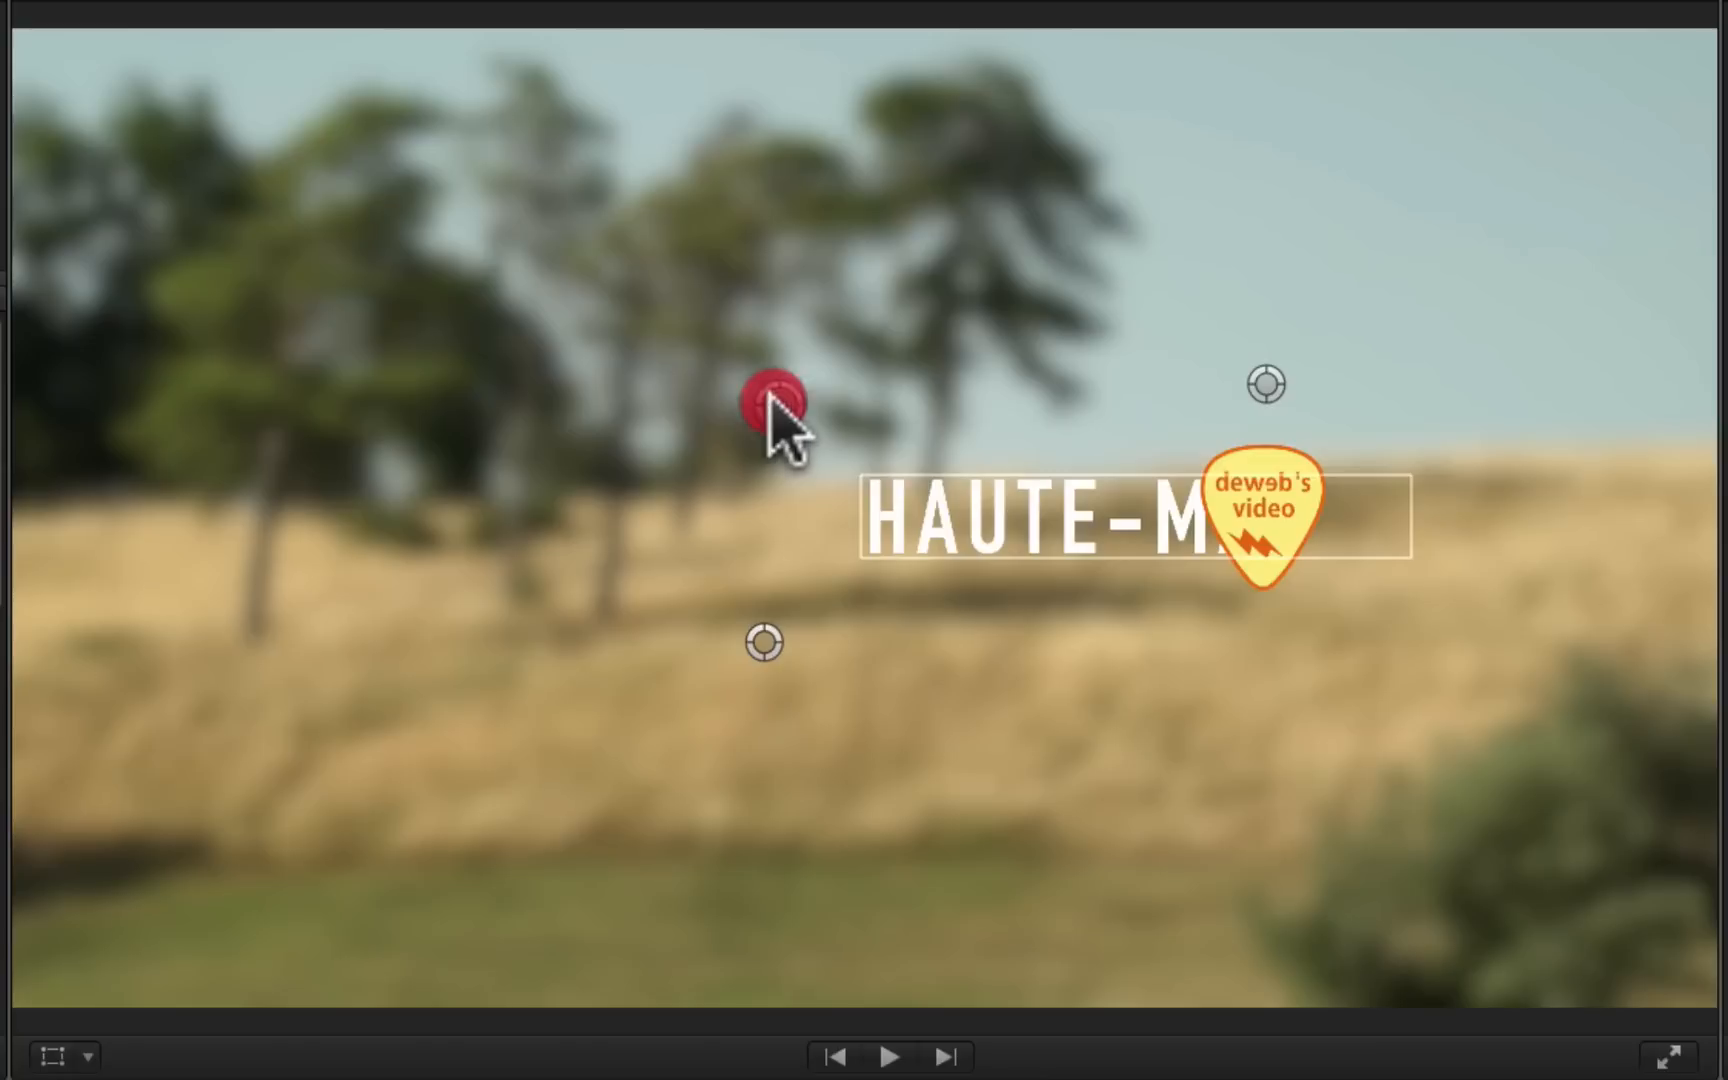
left_click_drag(768, 396, 731, 408)
left_click_drag(1218, 389, 1443, 438)
left_click(1446, 441)
left_click_drag(731, 410, 92, 738)
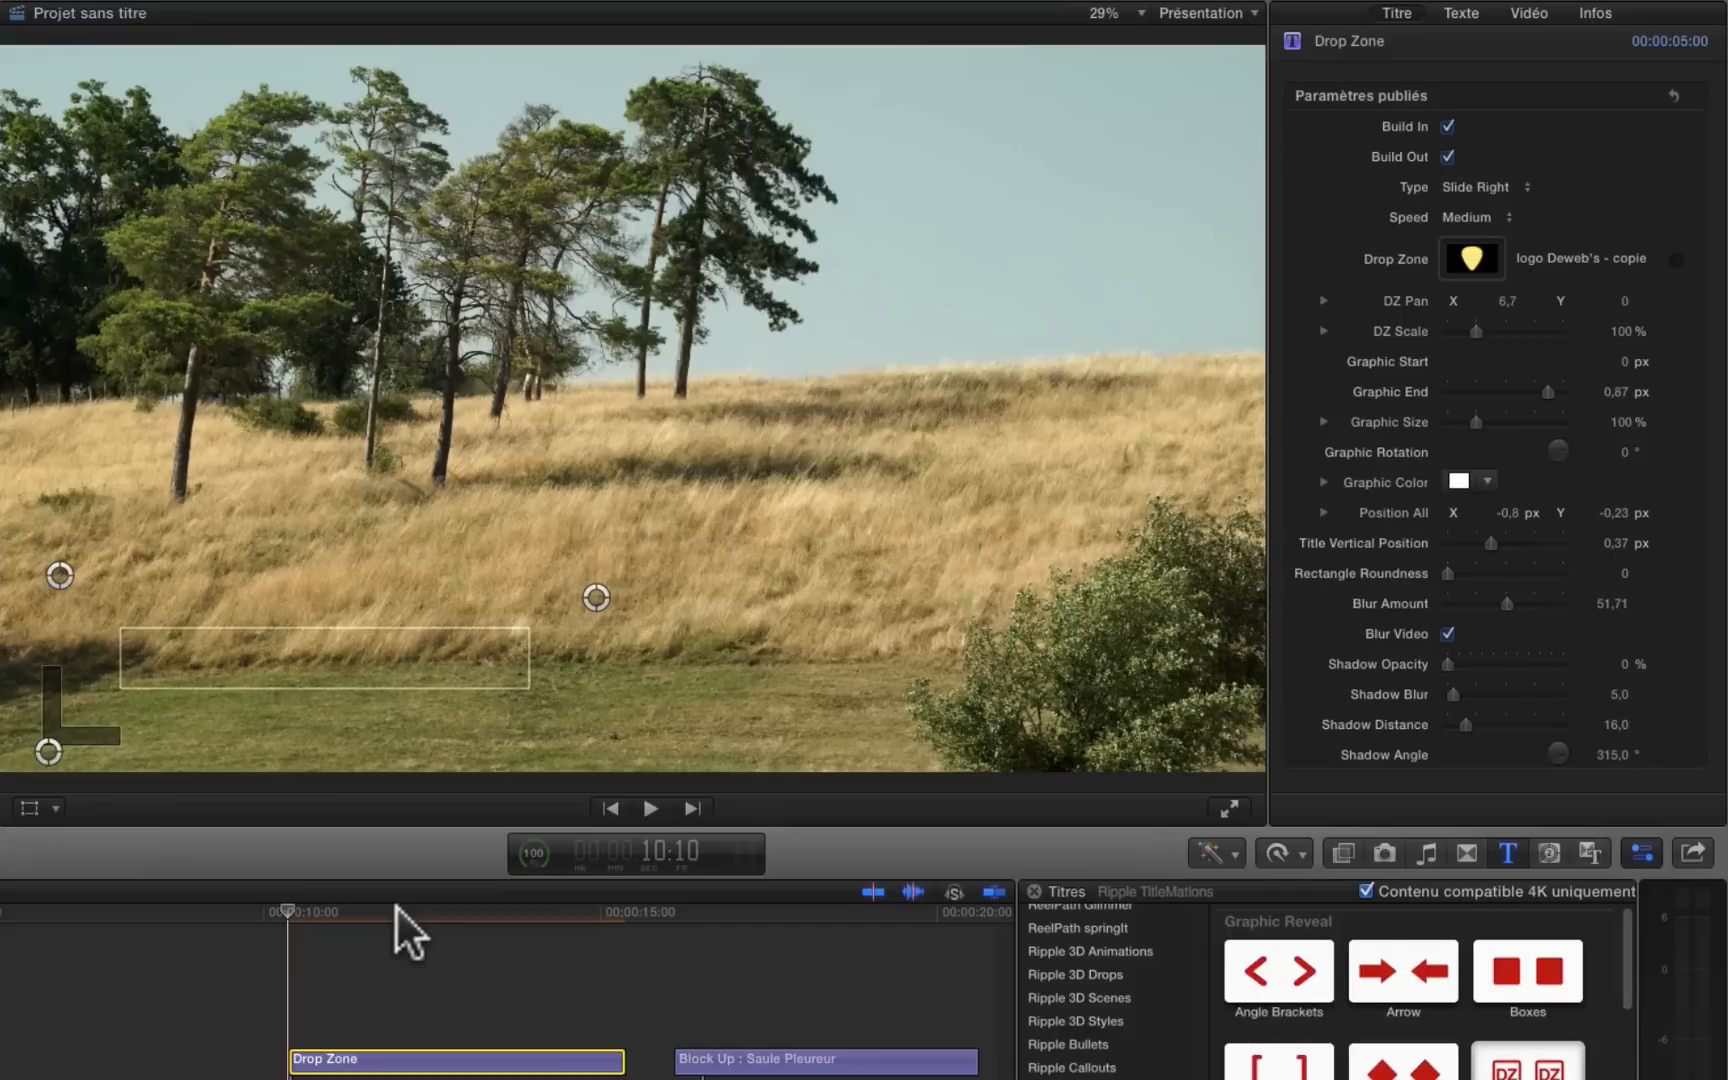
Step: Step frame by frame through the Drop Zone title's opening to examine how the logo slides across the text
key("Right")
key("Right")
key("Right")
key("Right")
key("Right")
key("Right")
key("Right")
key("Right")
key("Right")
key("Right")
key("Right")
key("Right")
key("Right")
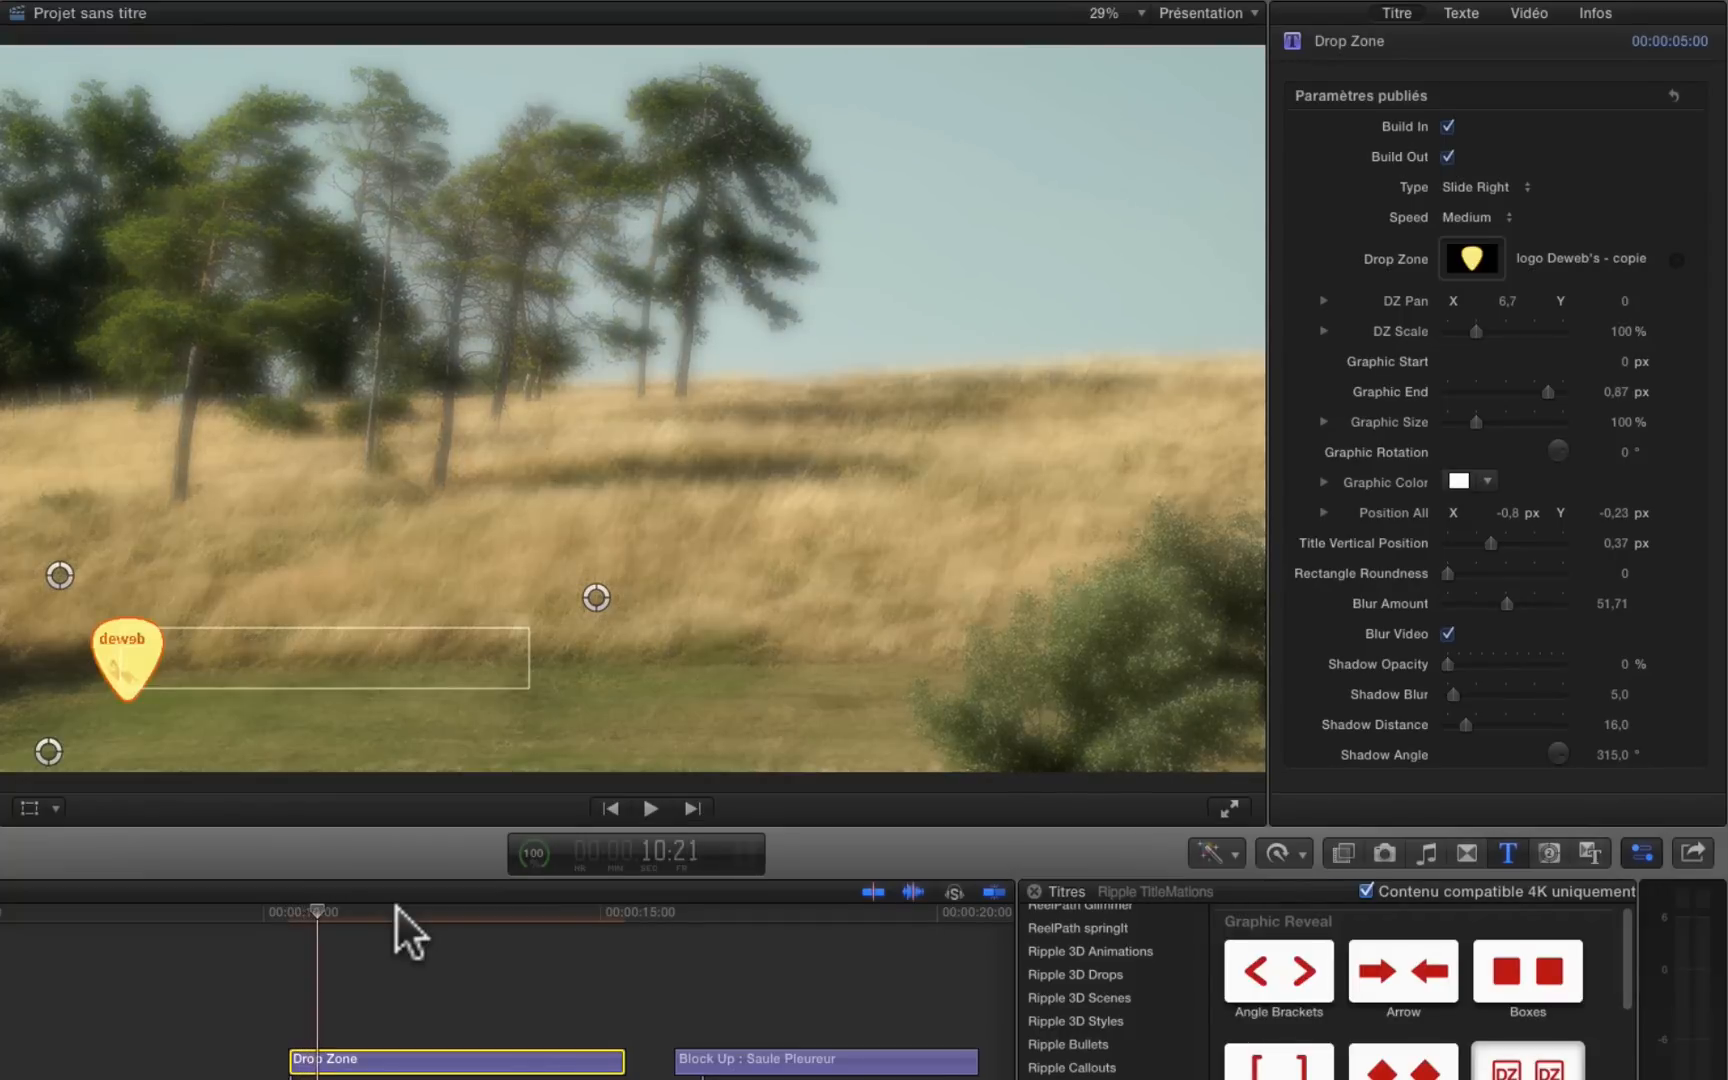
key("Right")
key("Right")
key("Right")
key("Right")
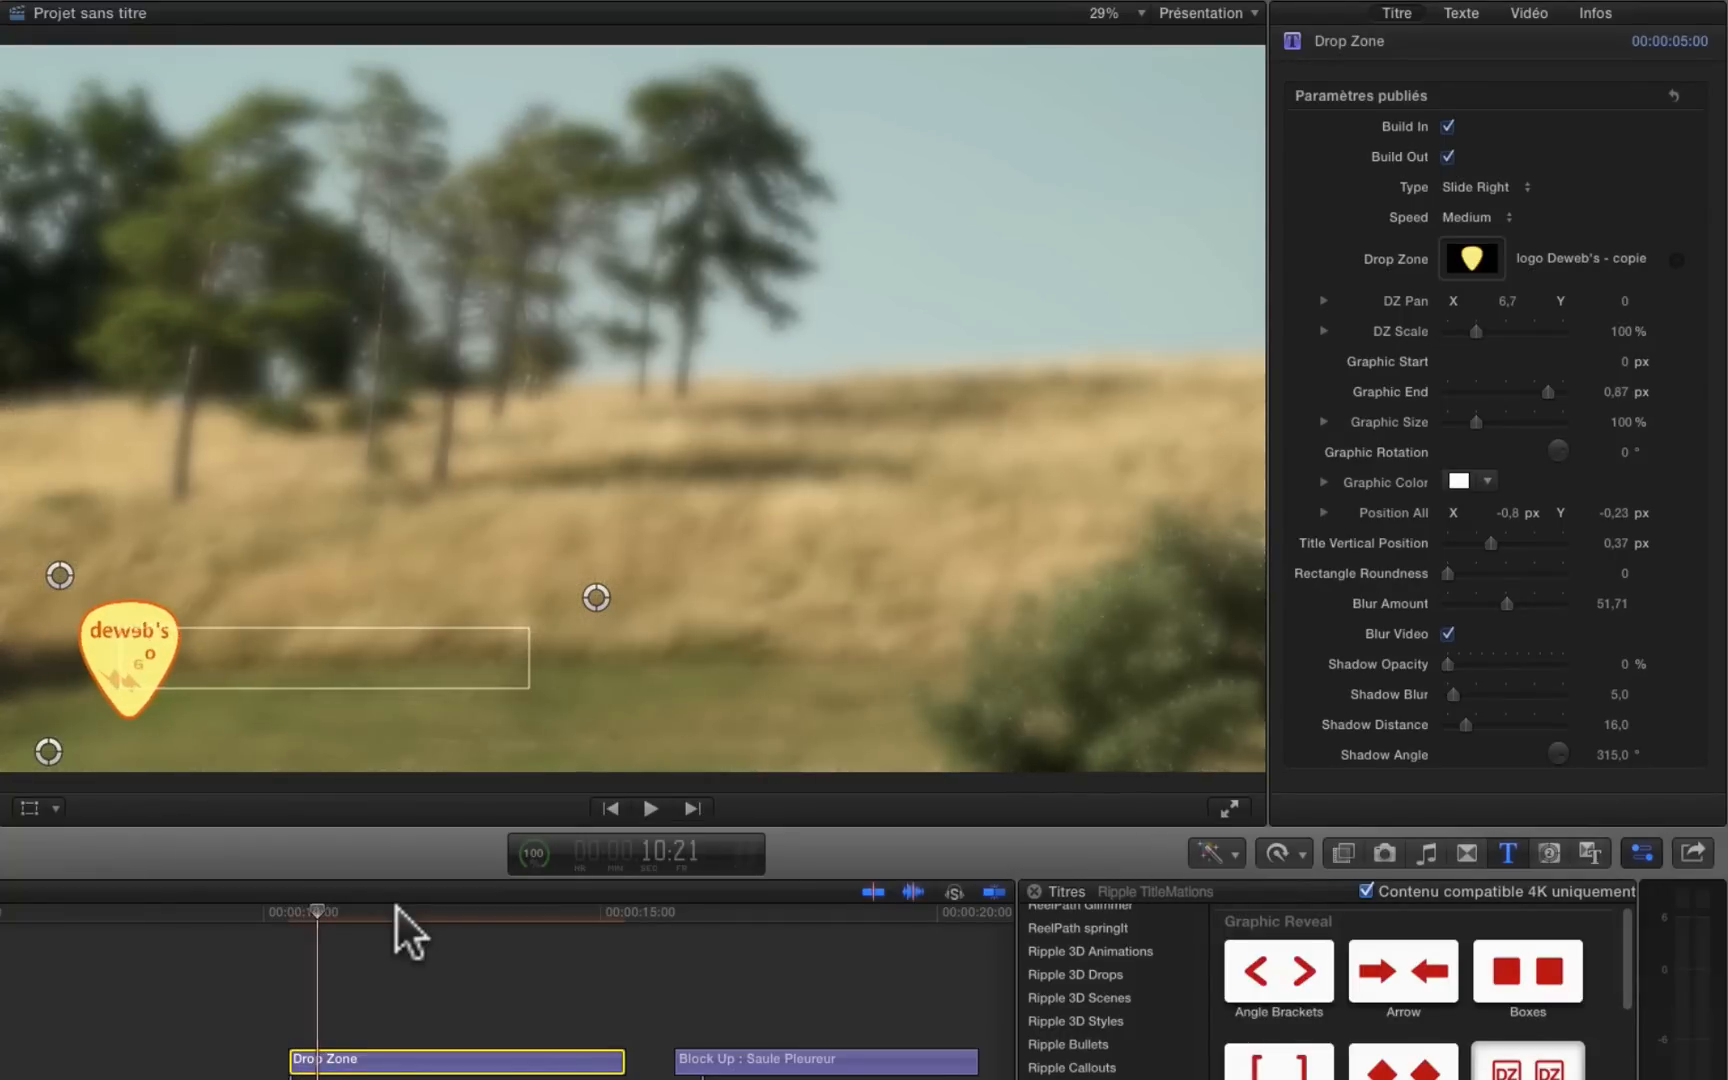
key("Right")
key("Right")
key("Right")
key("Right")
key("Right")
key("Right")
key("Right")
key("Right")
key("Right")
key("Right")
key("Right")
key("Right")
key("Right")
key("Right")
key("Right")
key("Right")
key("Right")
key("Right")
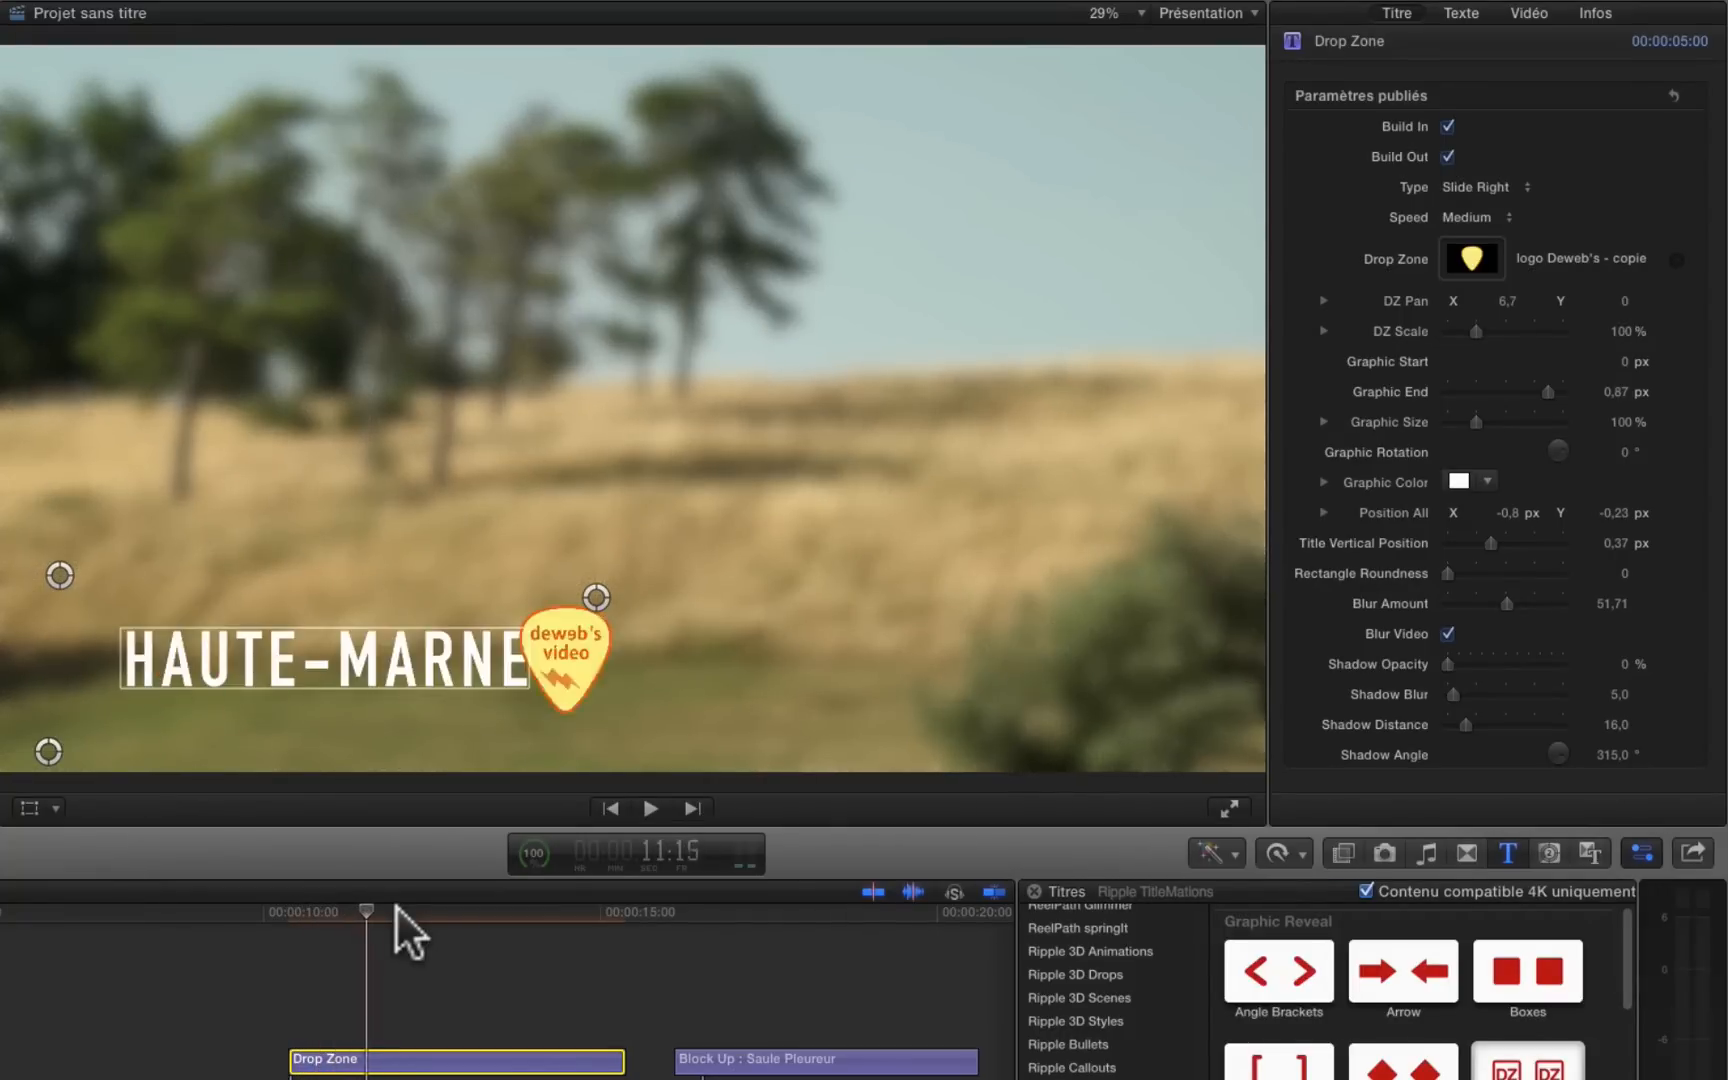
key("Left")
key("Left")
key("Left")
key("Left")
key("Left")
key("Left")
key("Left")
key("Left")
key("Left")
key("Left")
key("Left")
key("Left")
key("Left")
key("Left")
key("Left")
key("Left")
key("Left")
key("Left")
key("Left")
key("Left")
key("Left")
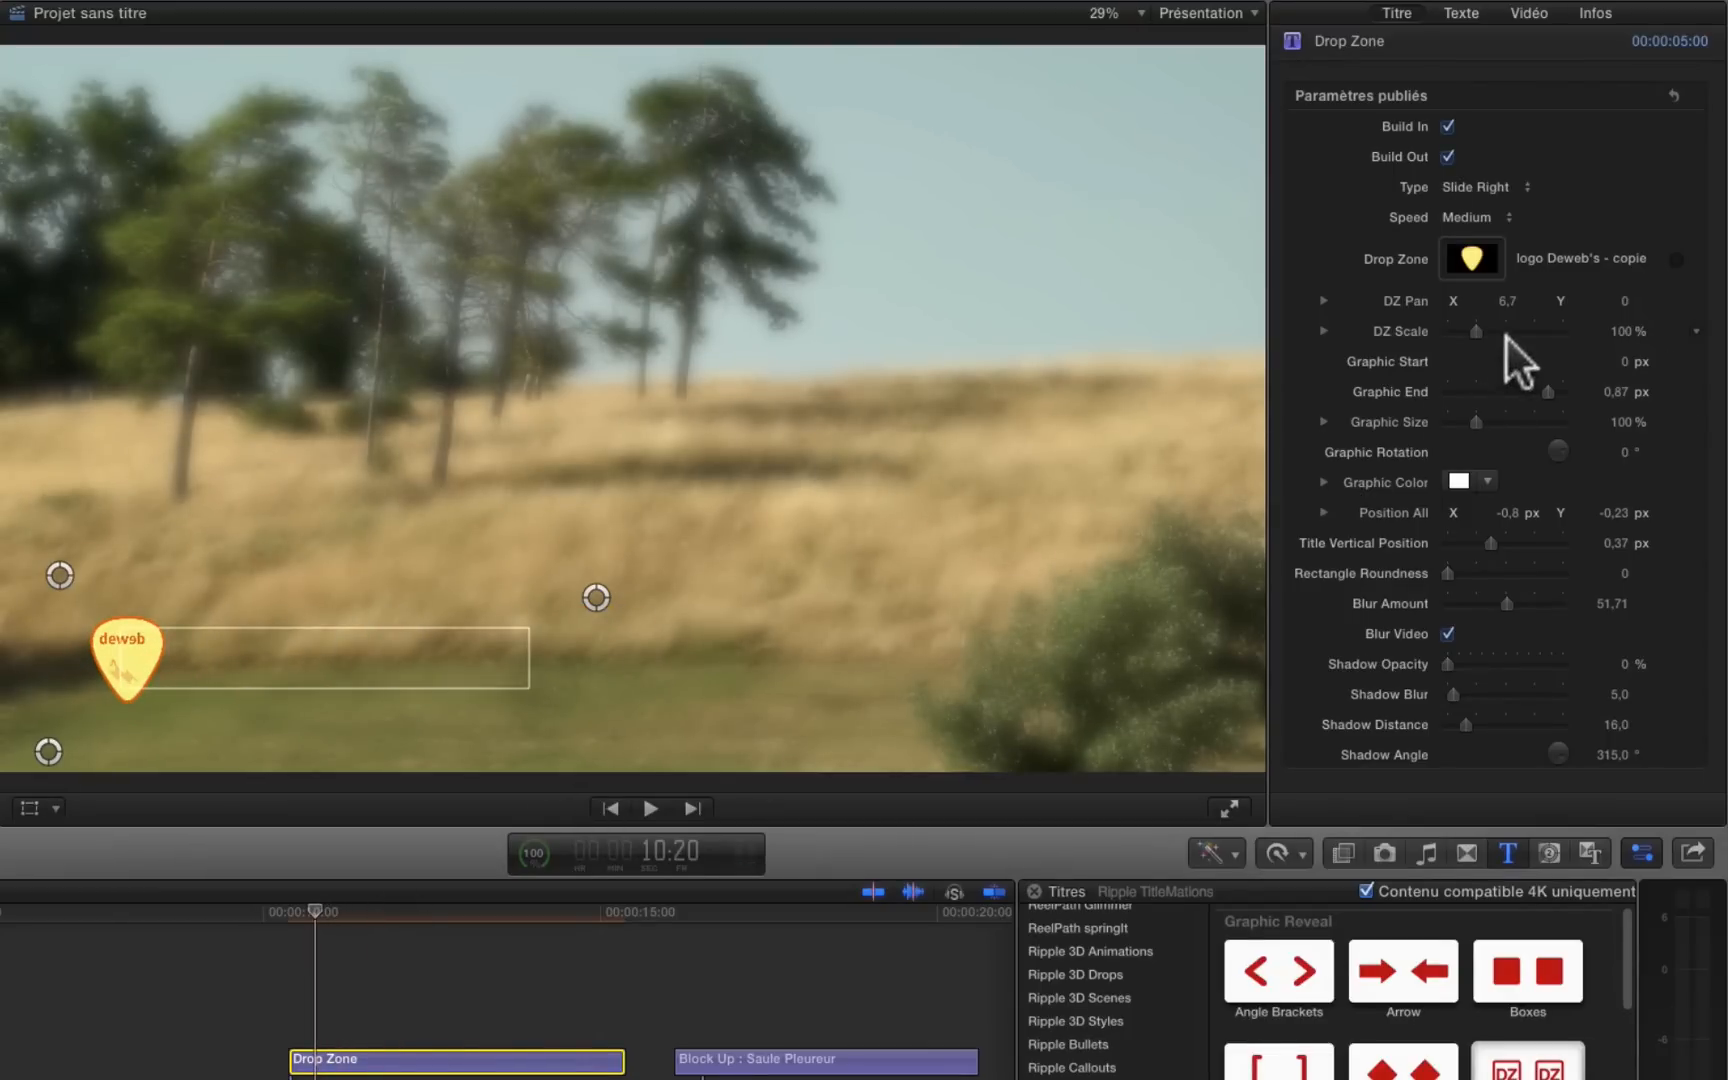
Step: Offset the logo before the first letter with a DZ Pan X of about -38,9 and check it further along the title
left_click(1503, 298)
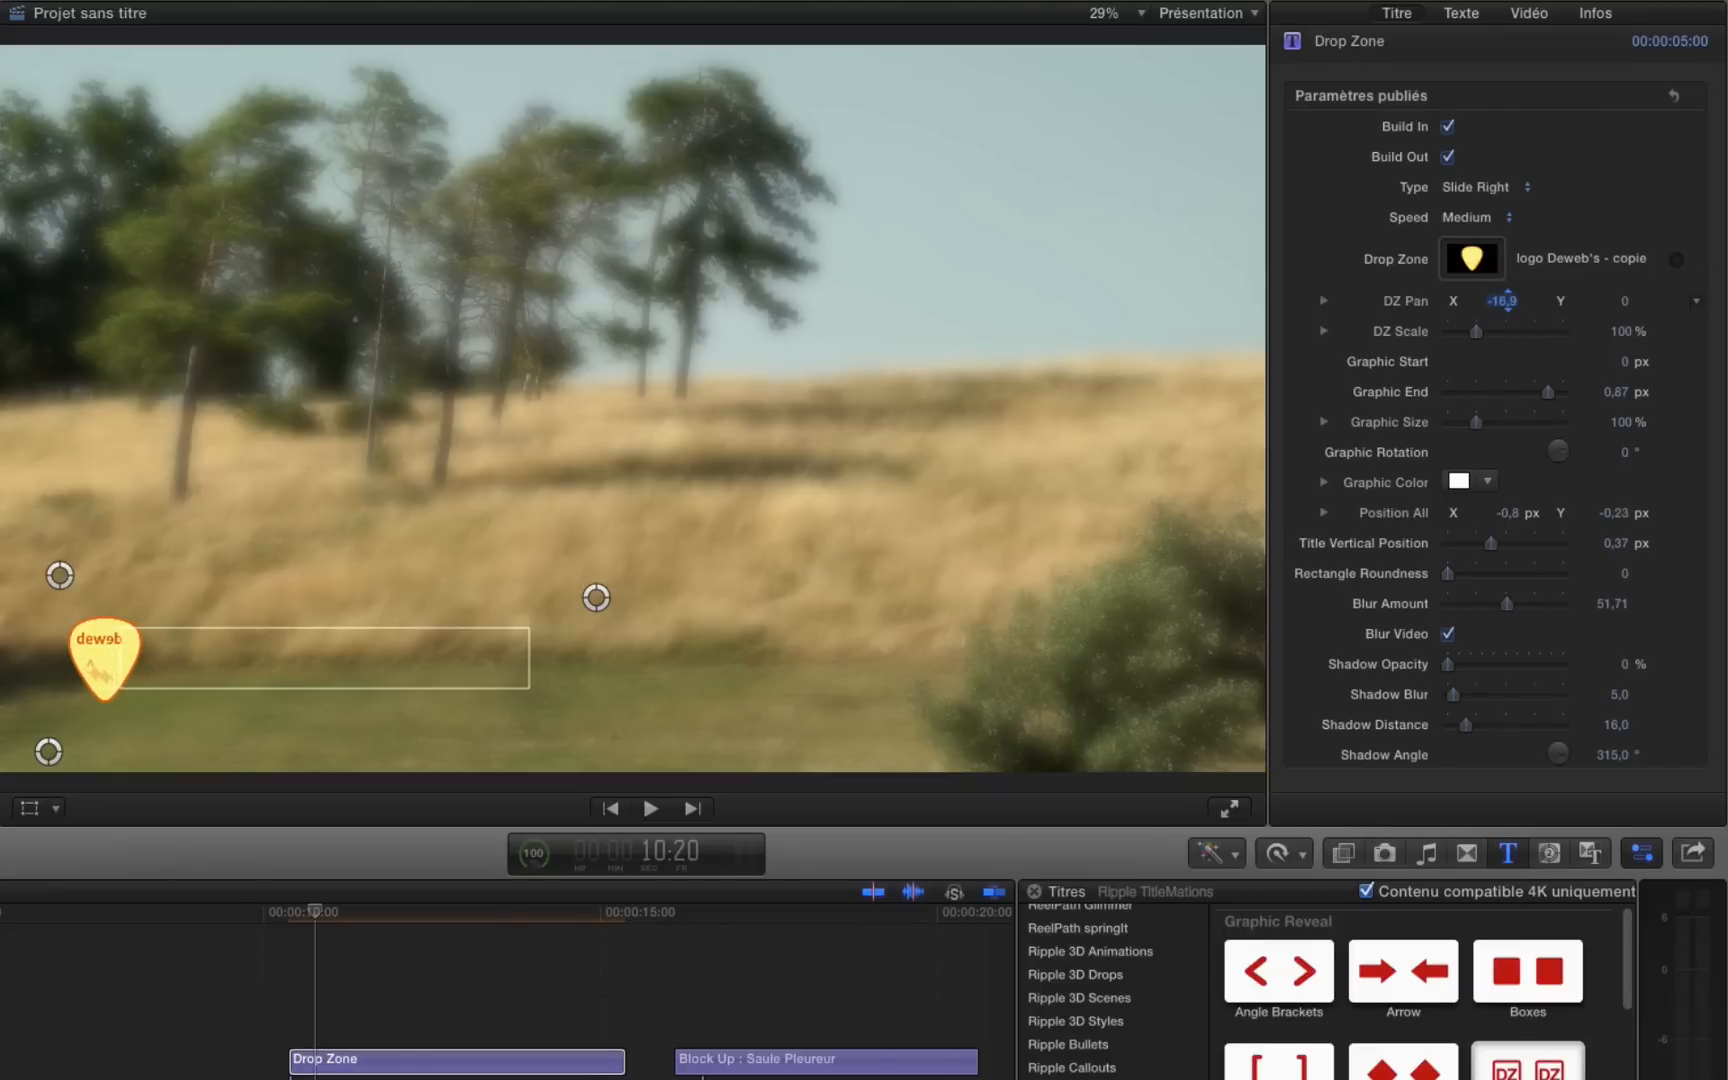
left_click_drag(1503, 300, 1495, 300)
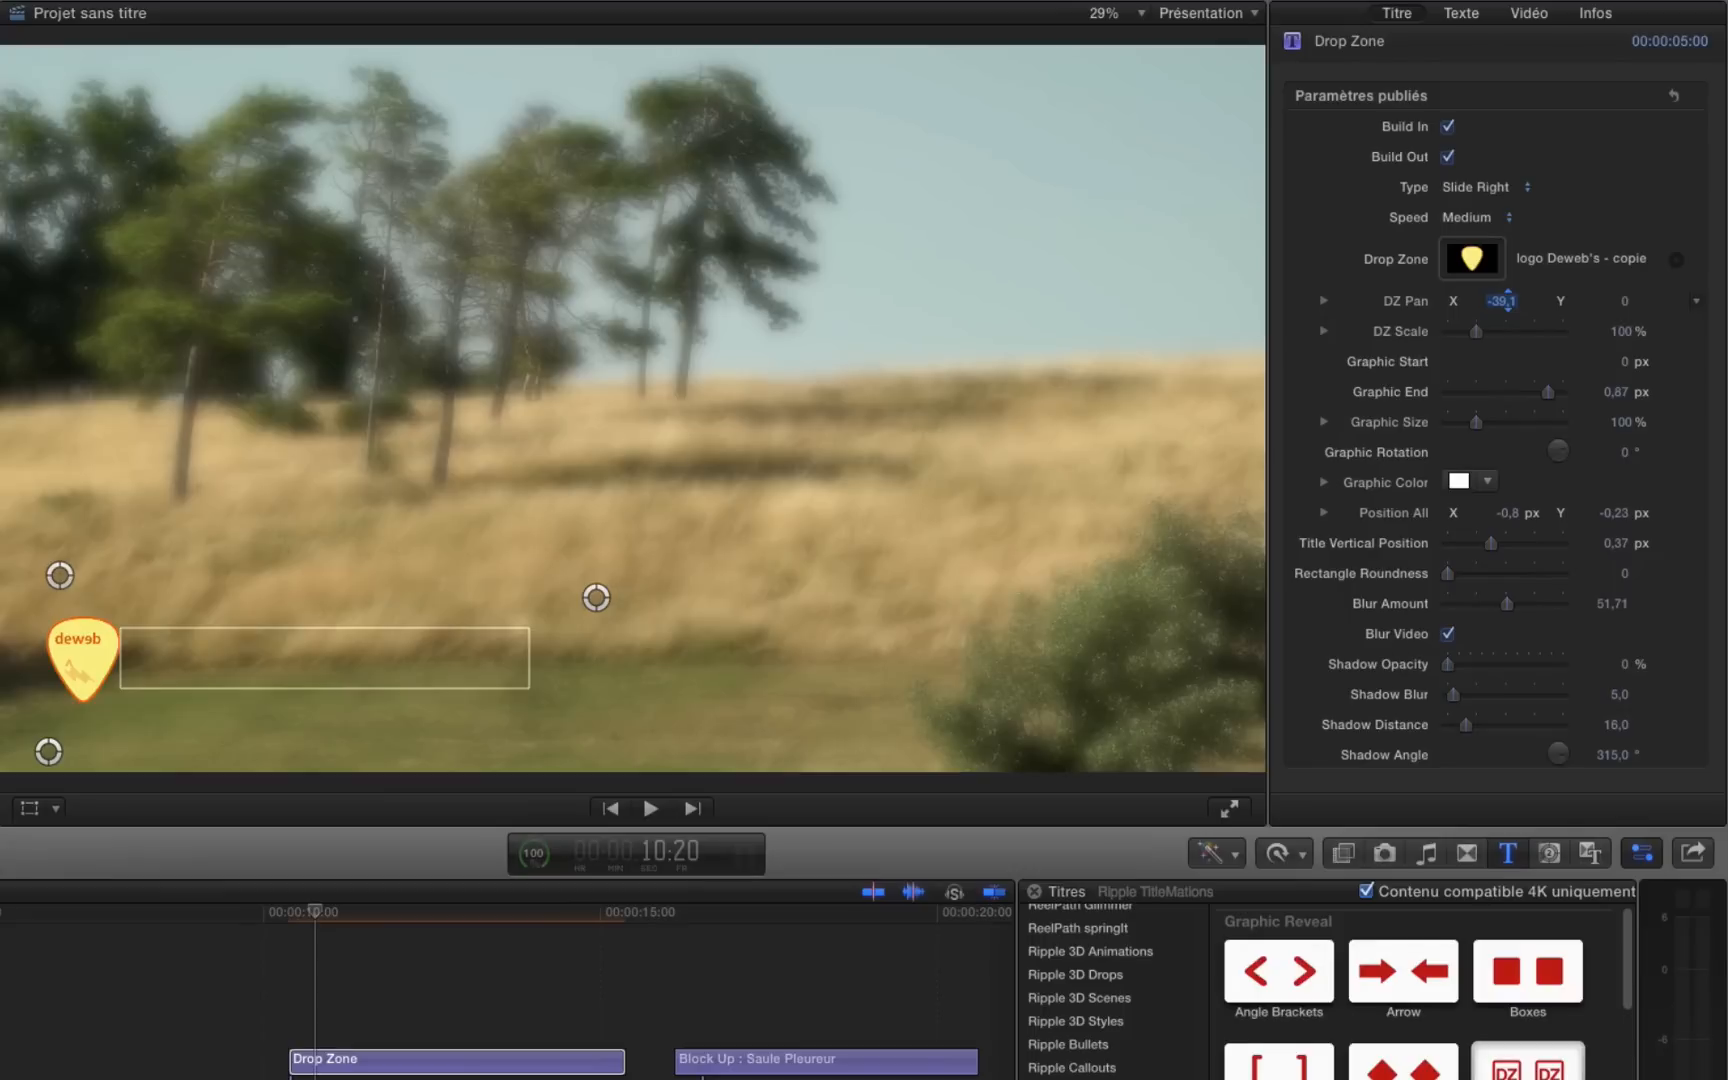
left_click_drag(315, 911, 377, 911)
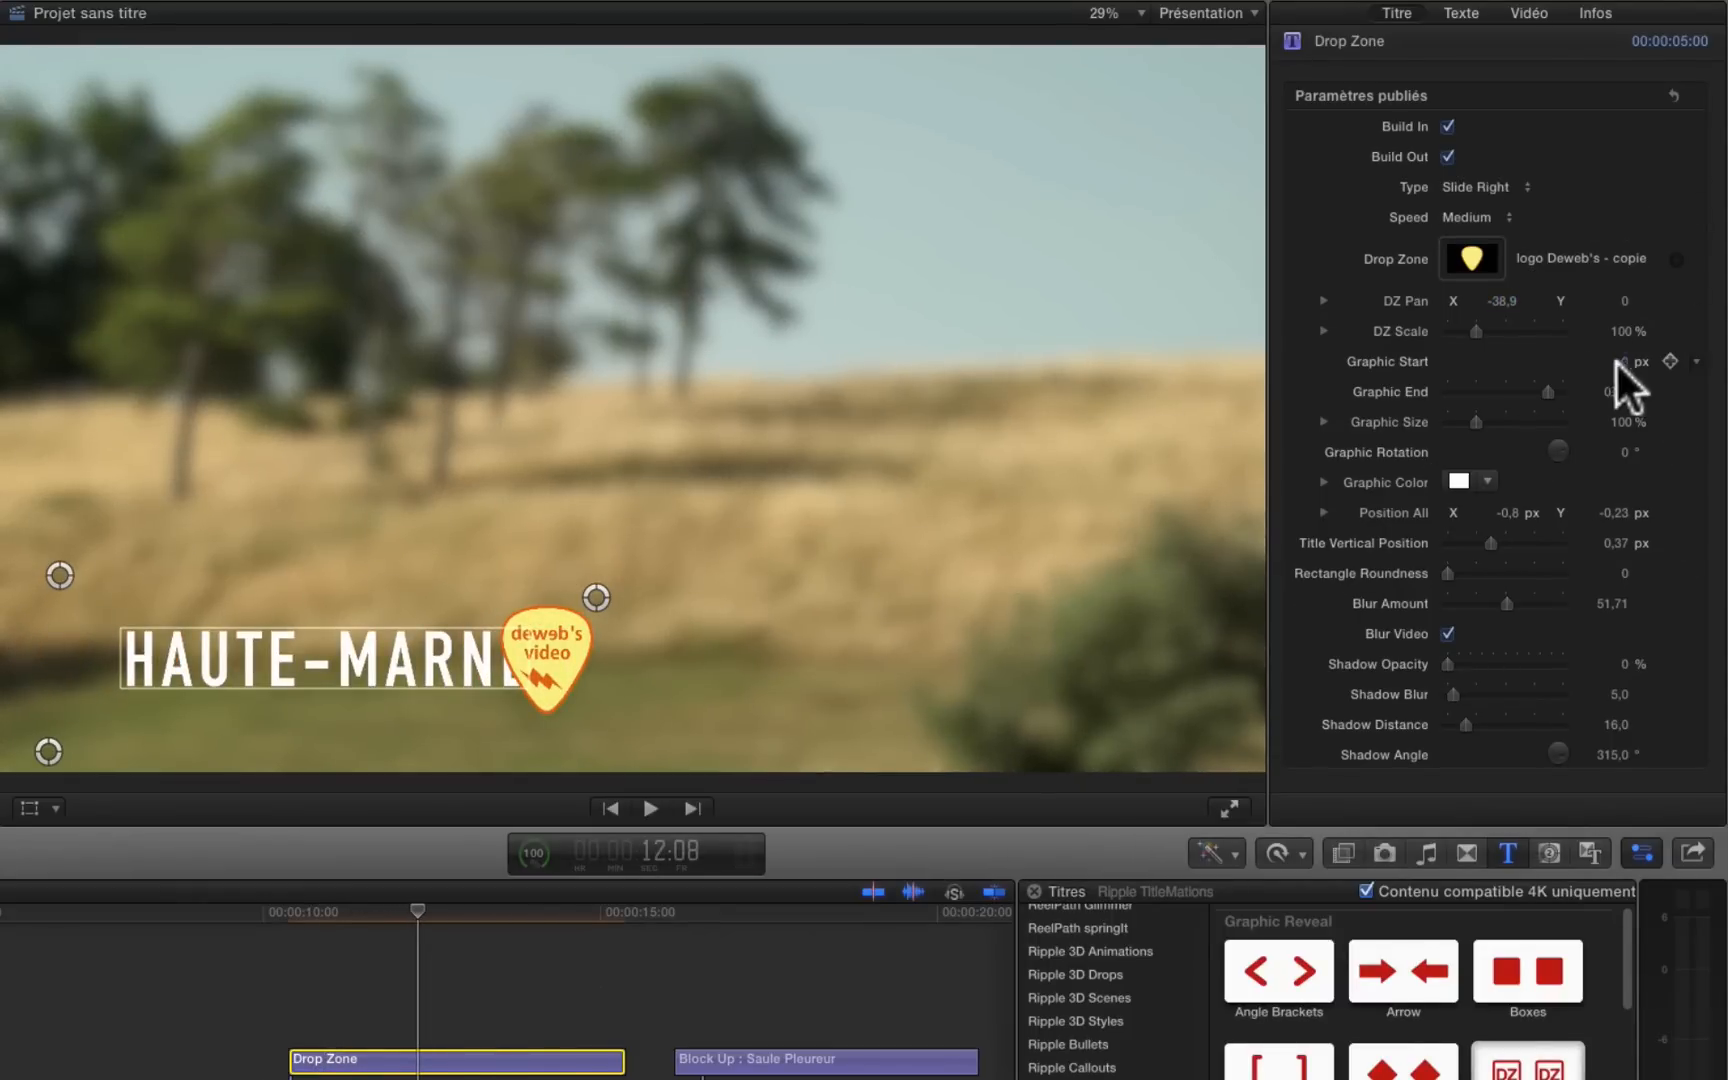
Step: Move the logo's end point clear of the text at Graphic End 0,92 px and set Title Vertical Position to about 0,39 px
left_click(1546, 390)
left_click_drag(596, 598, 649, 591)
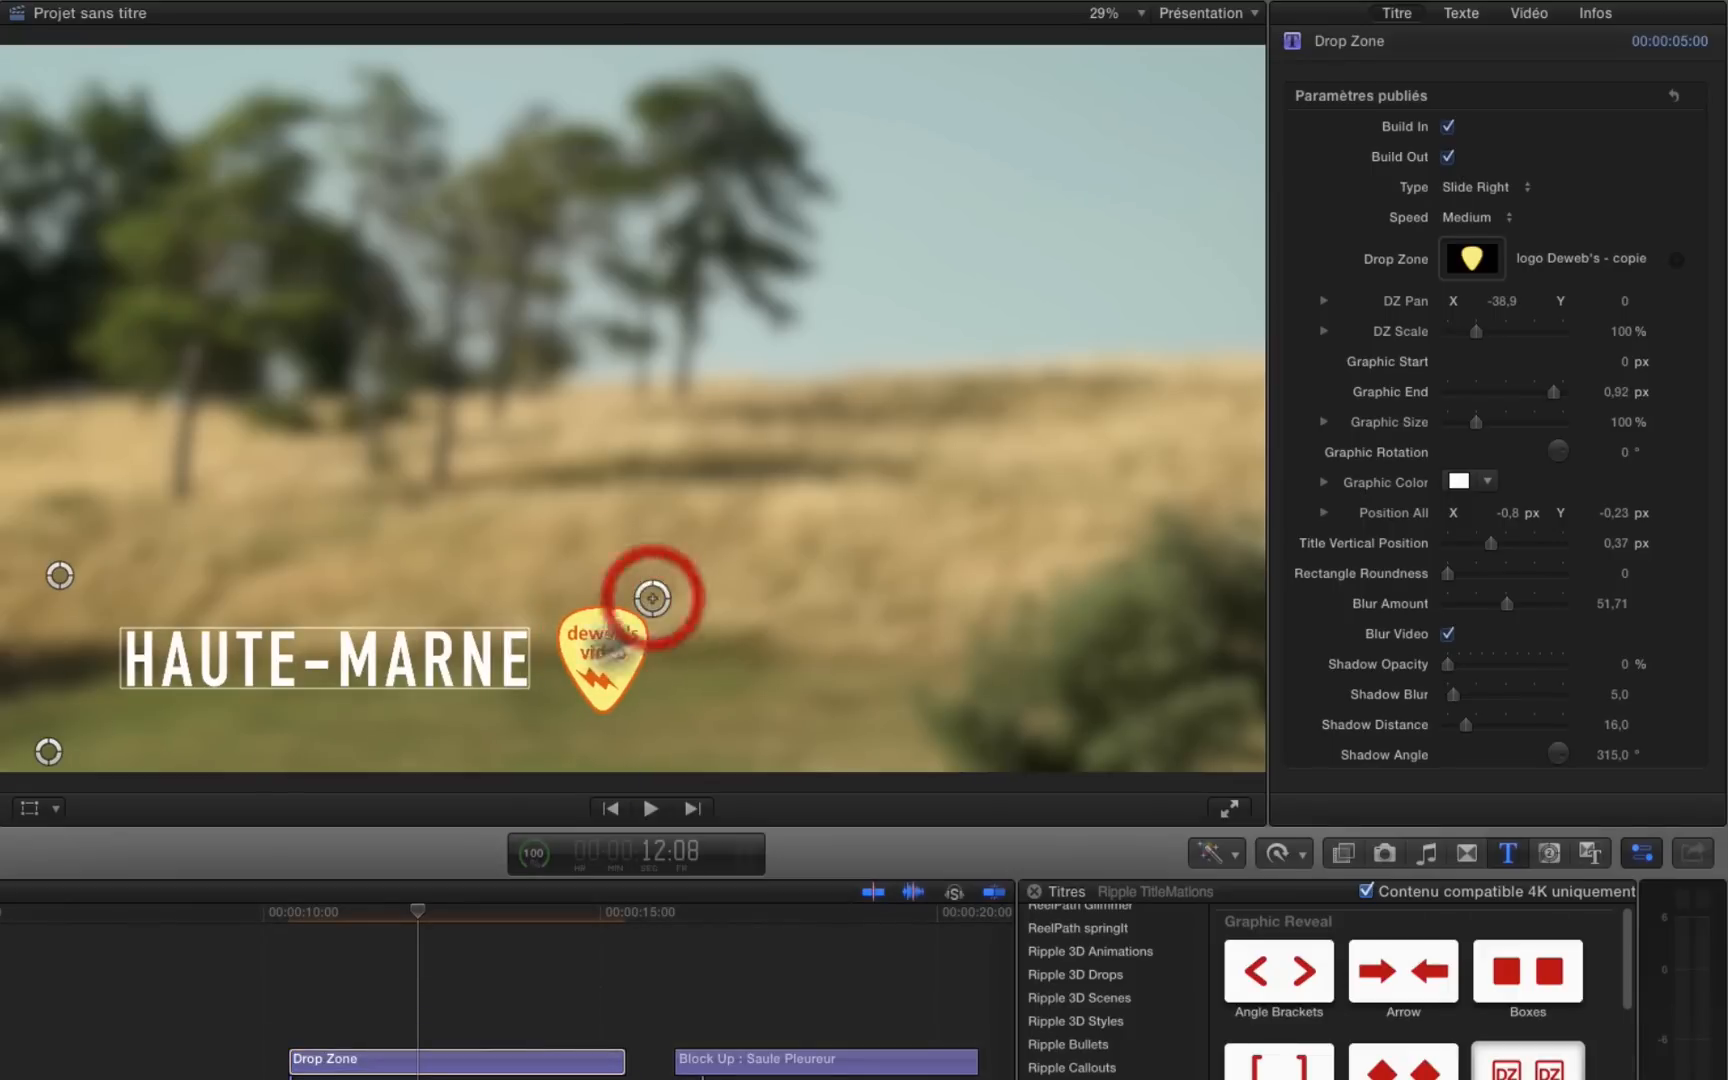
left_click_drag(54, 752, 53, 757)
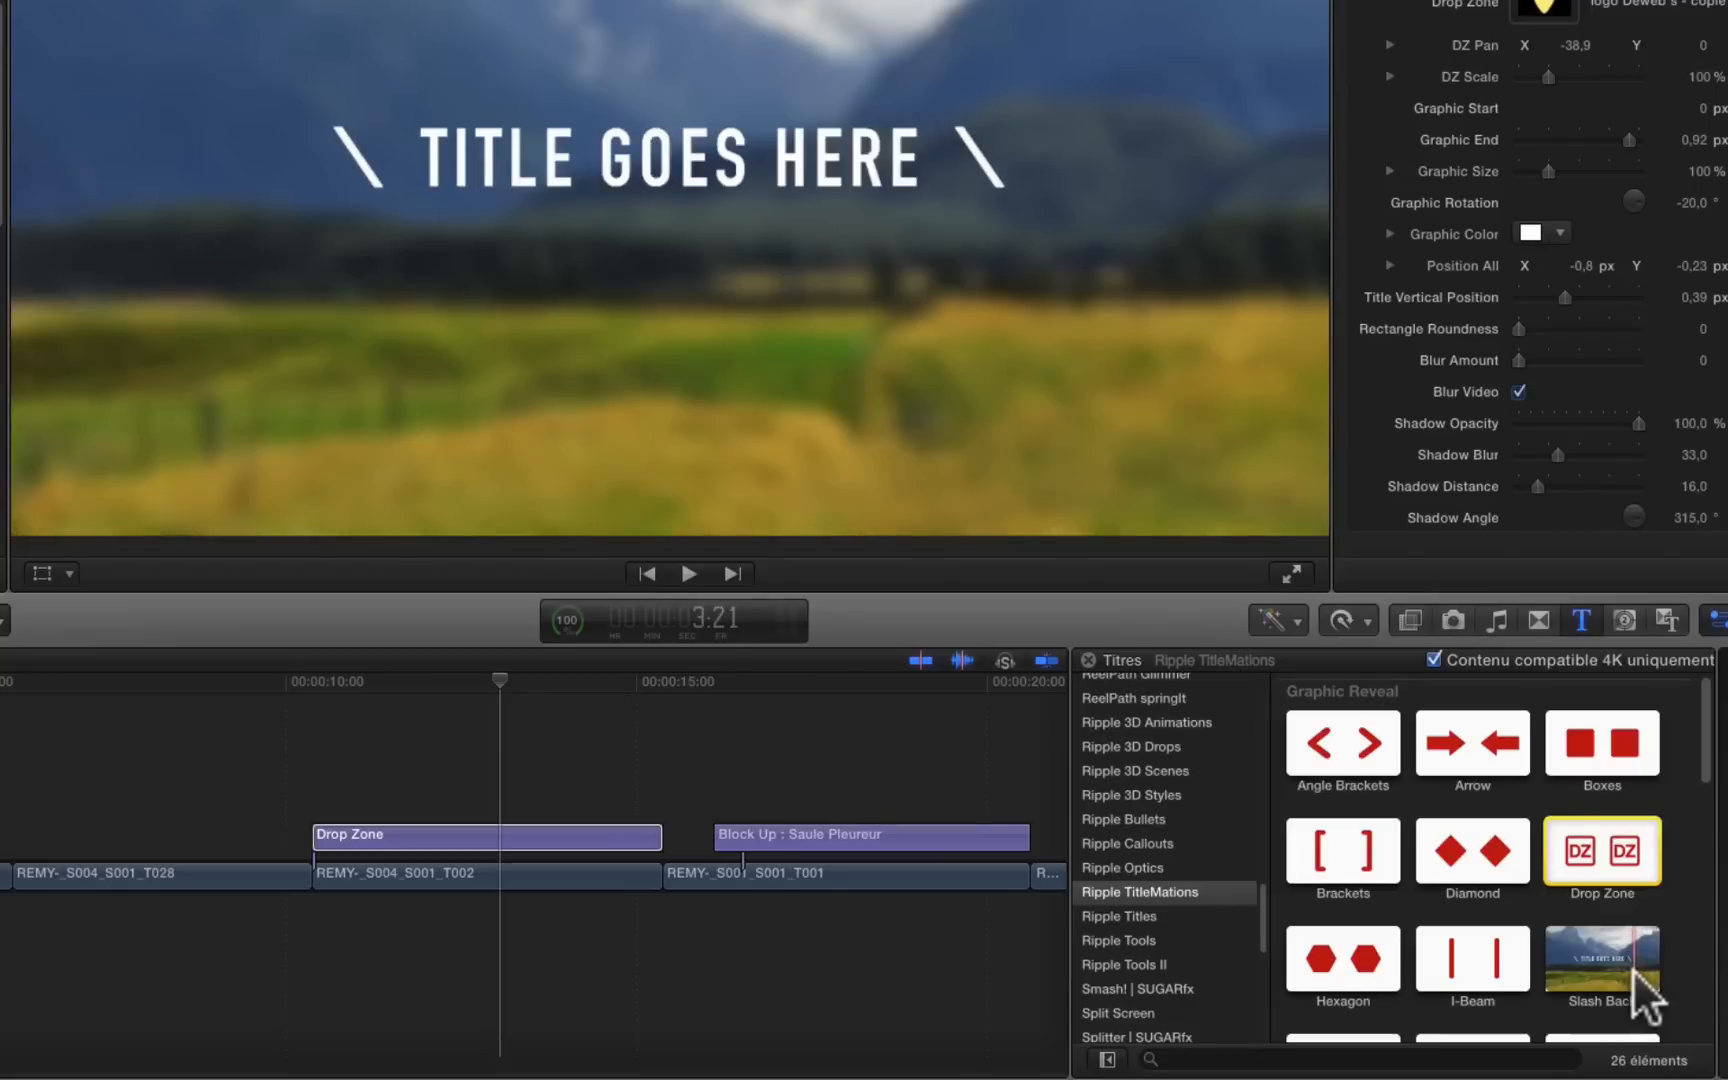
Step: Replace the Drop Zone title on the timeline with the Your Text Symbol title, using Remplacer depuis le début
scroll(1632, 969, "down", 3)
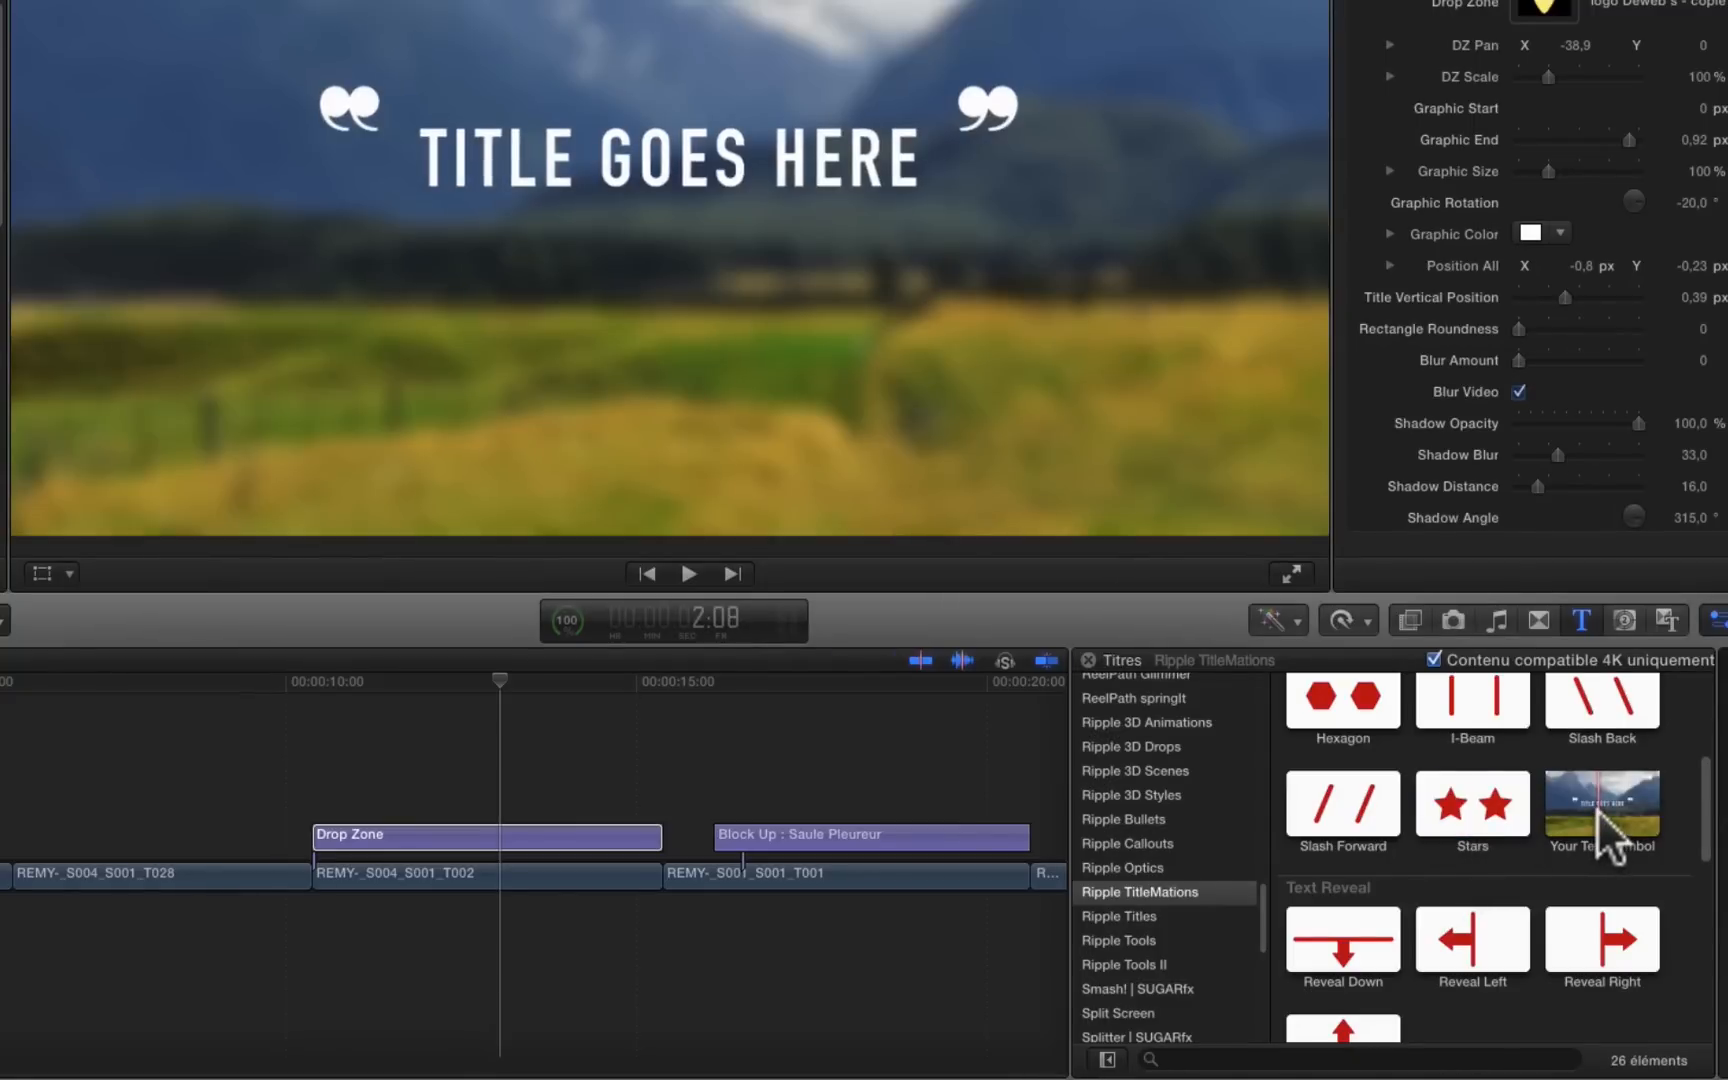
left_click_drag(1594, 806, 443, 824)
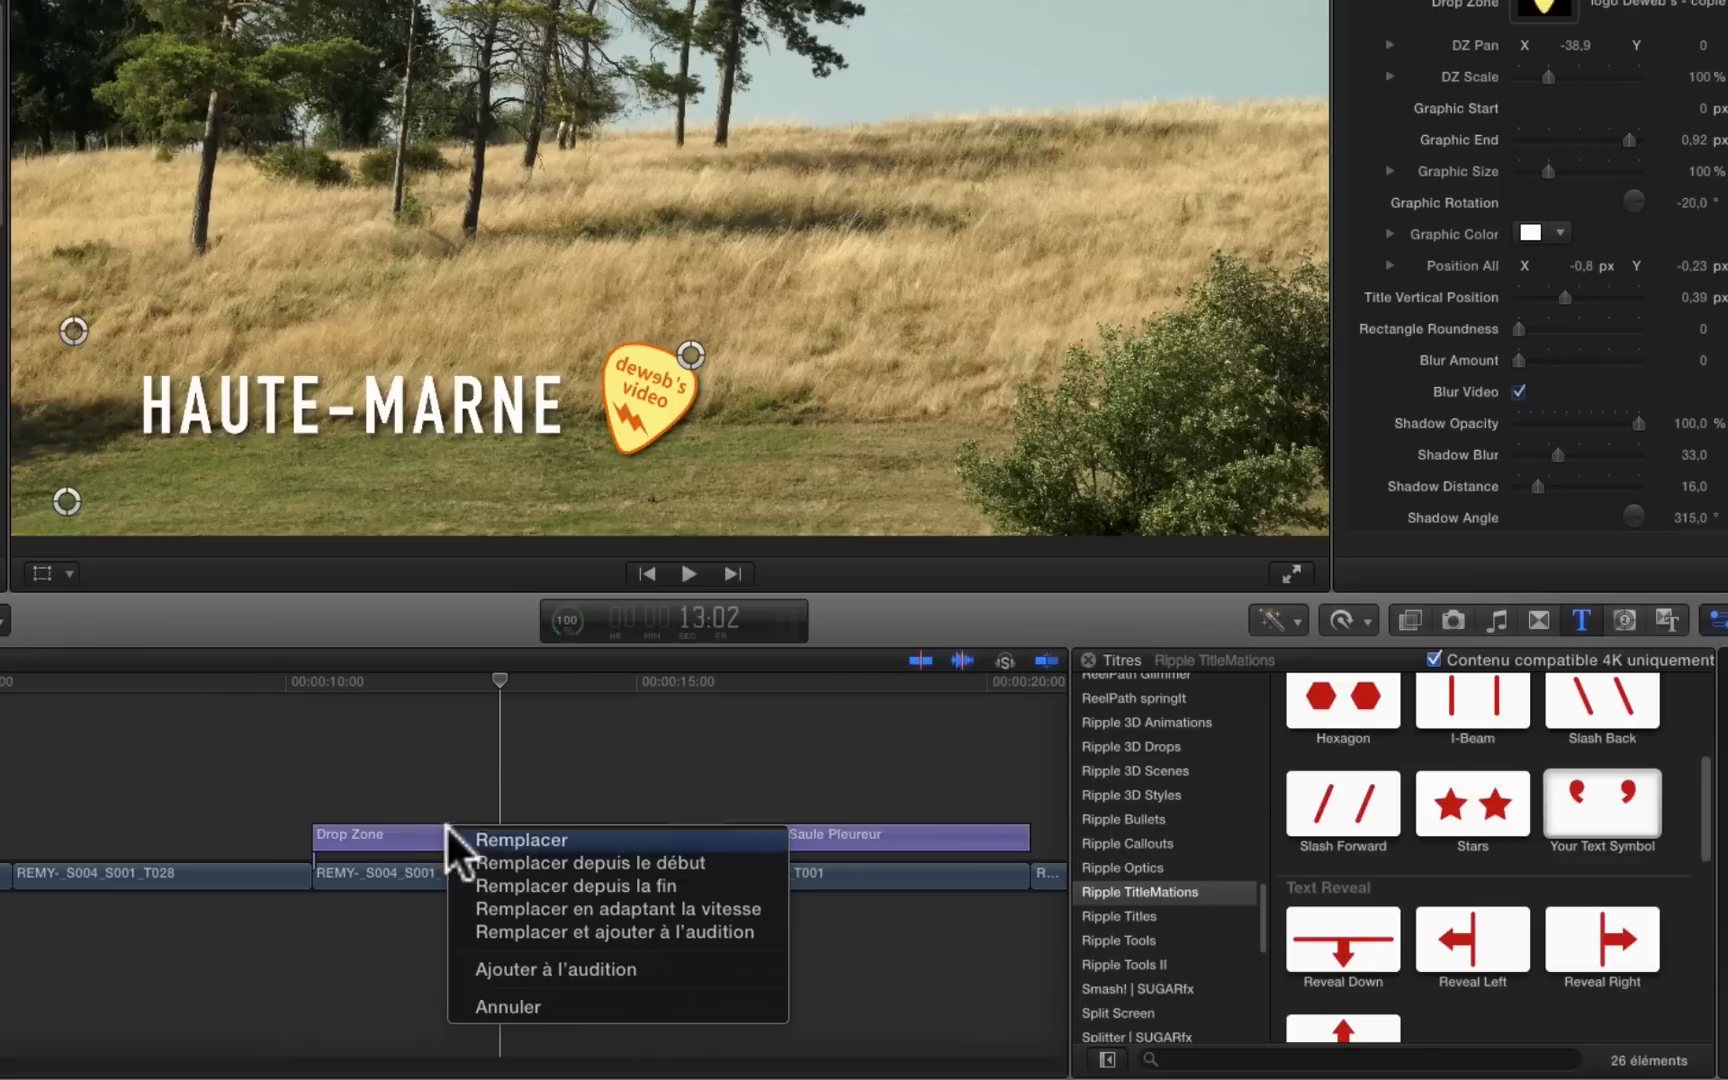
left_click(478, 859)
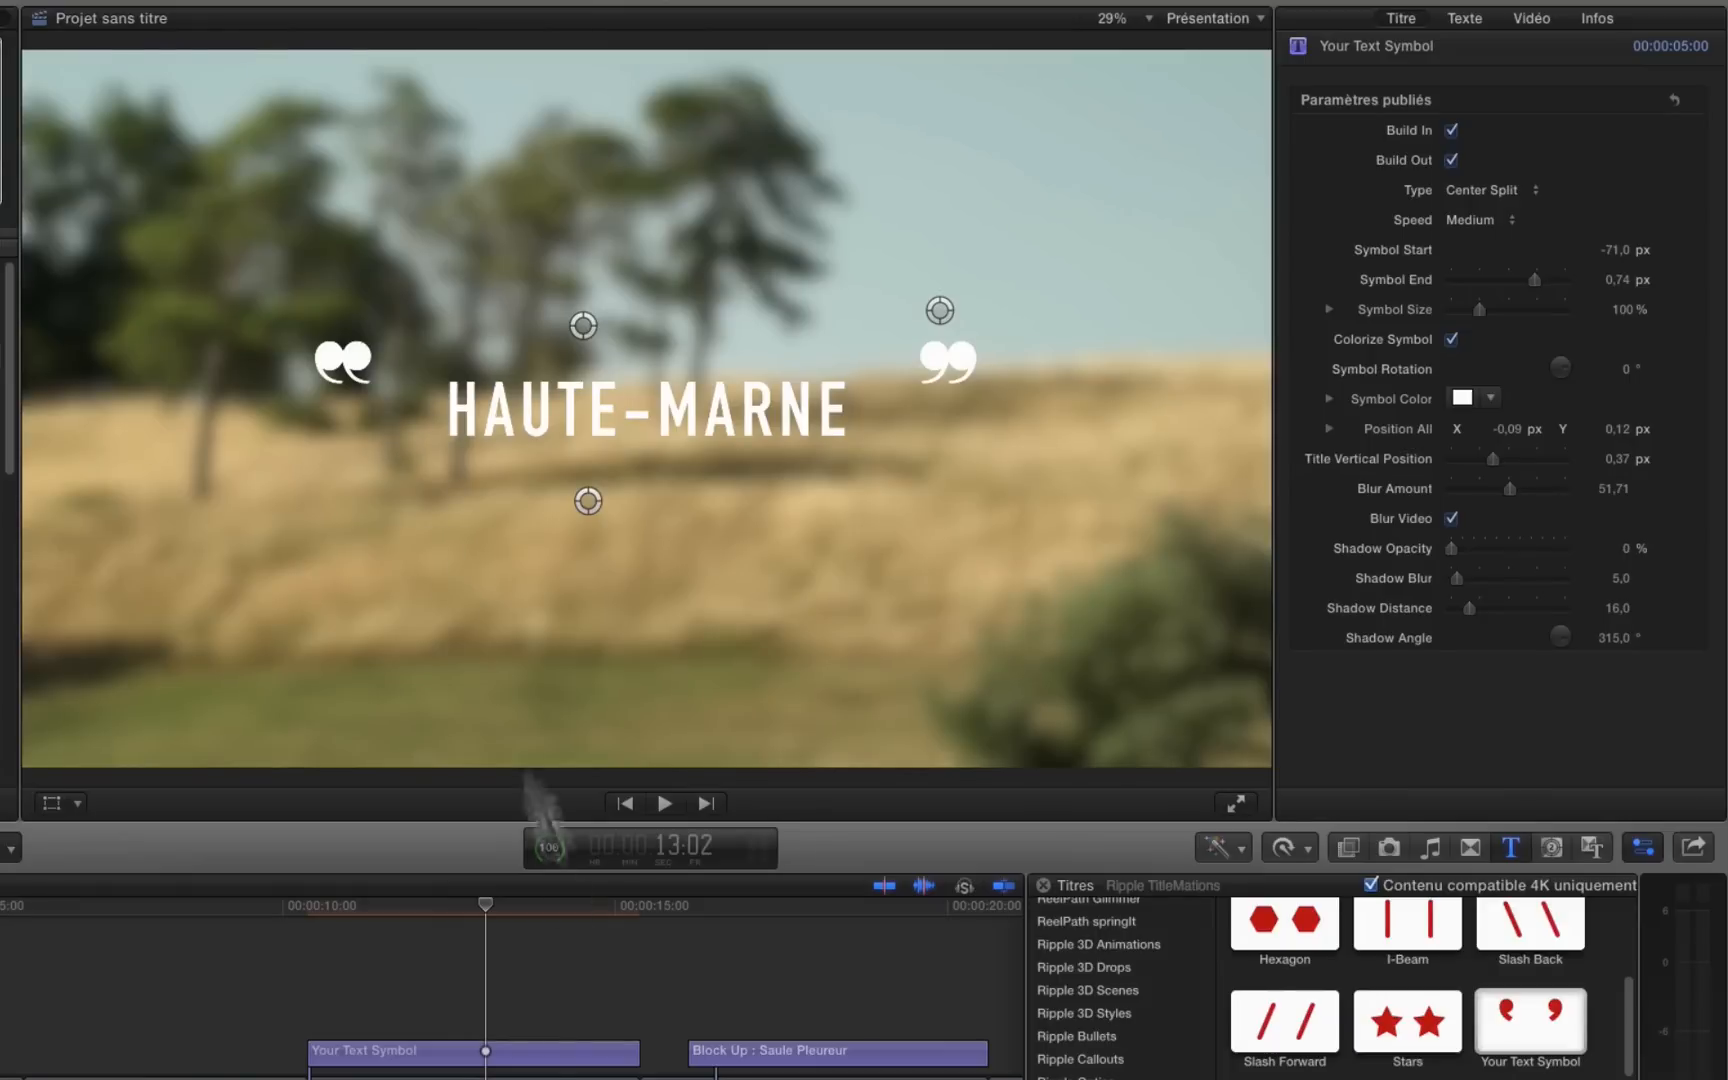
Step: Replace the title's quotation-mark symbol with the open-mouthed smiling face emoji from the special characters
double_click(460, 1050)
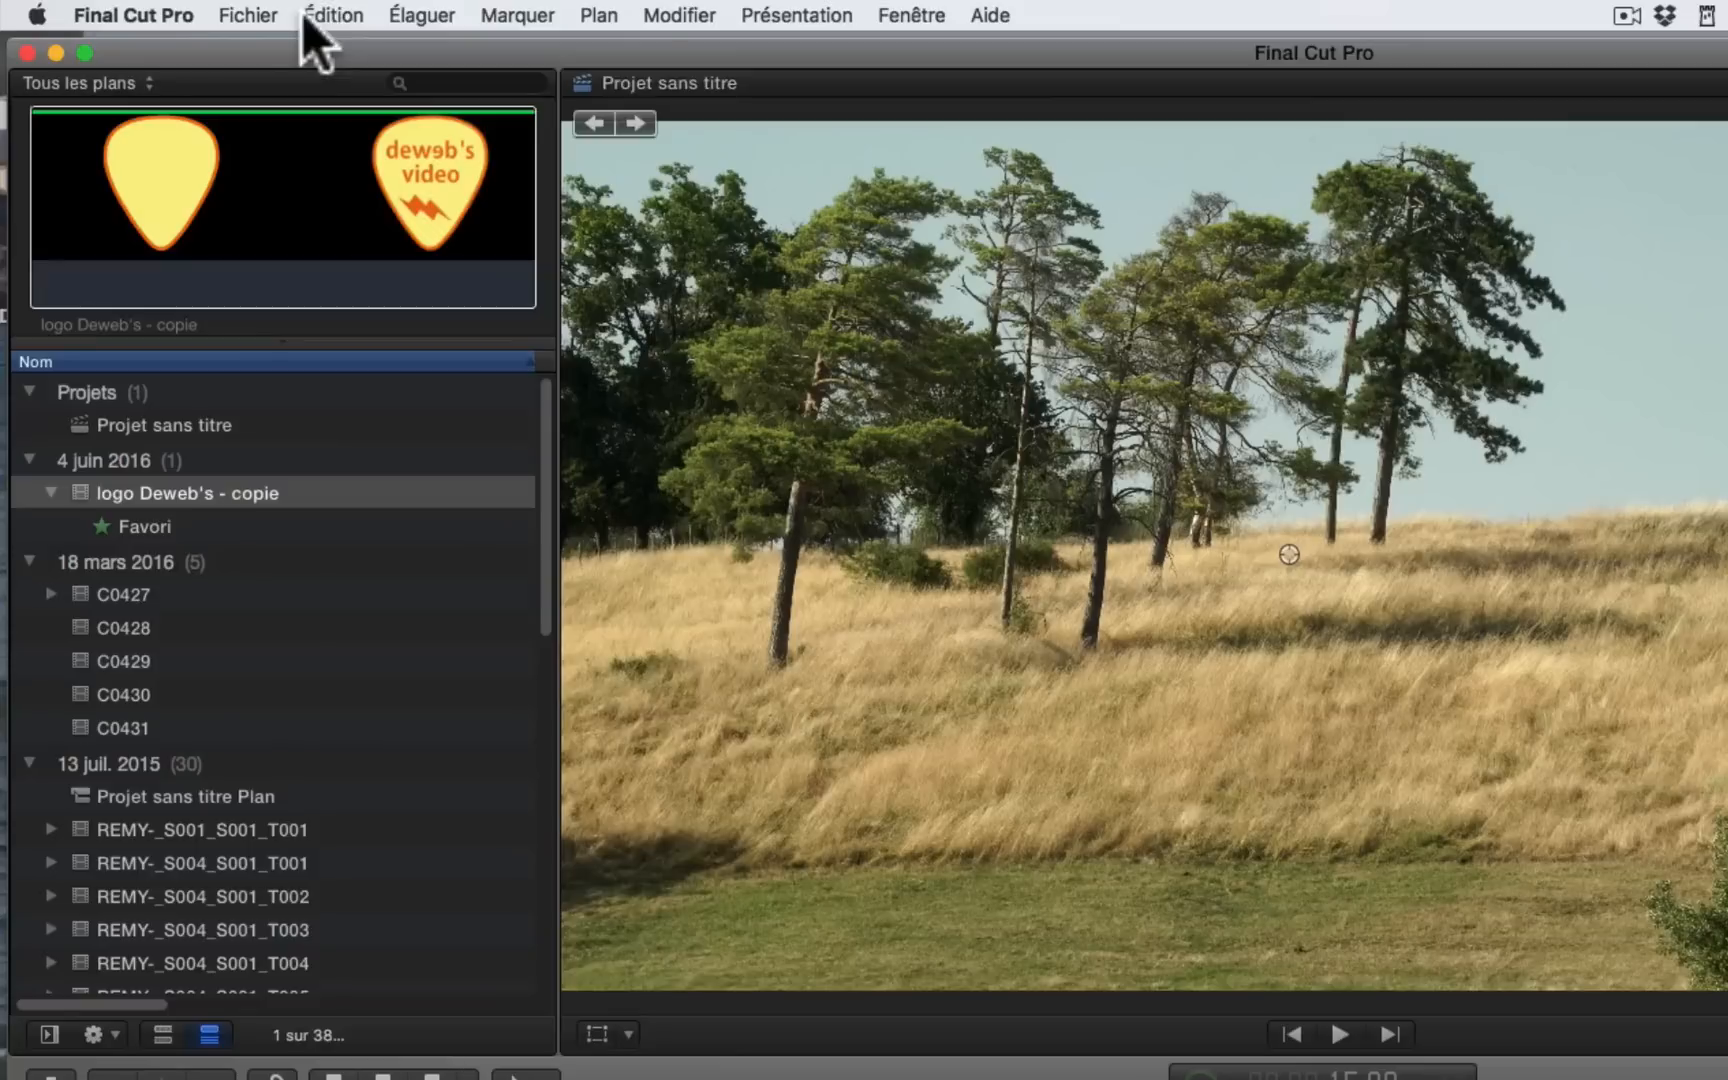
left_click(333, 15)
left_click(335, 1041)
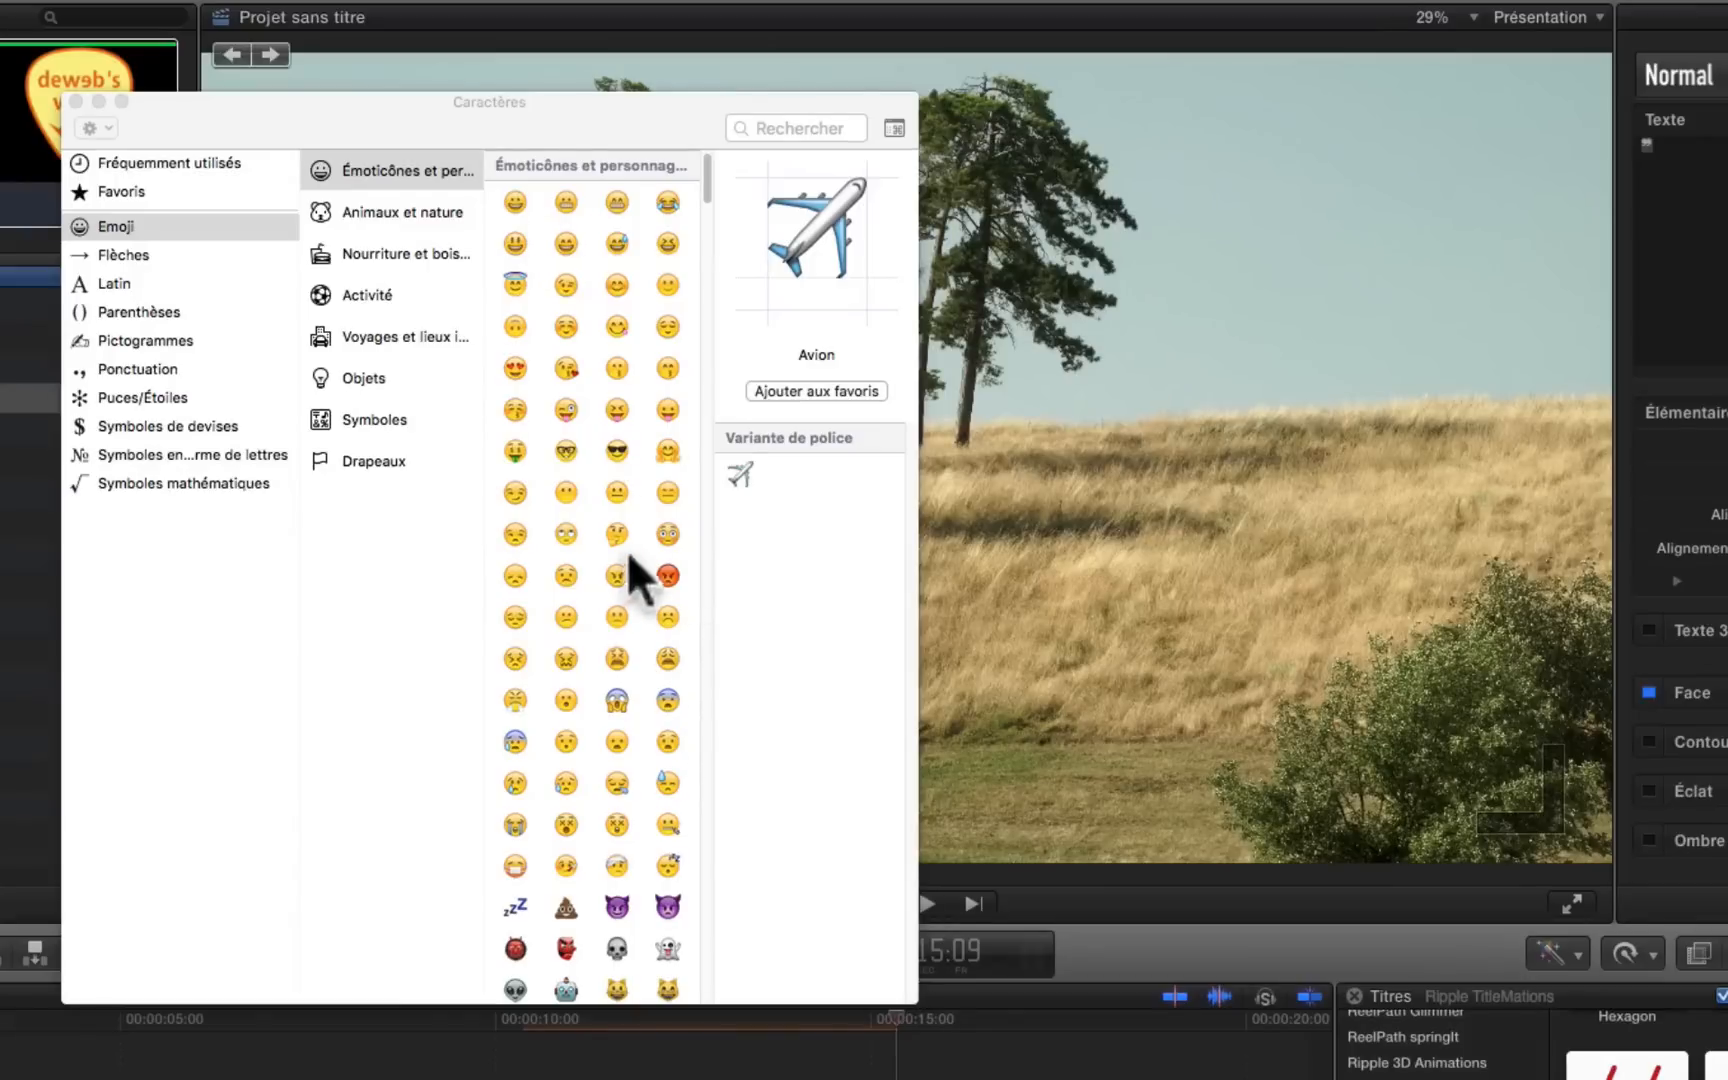
double_click(515, 243)
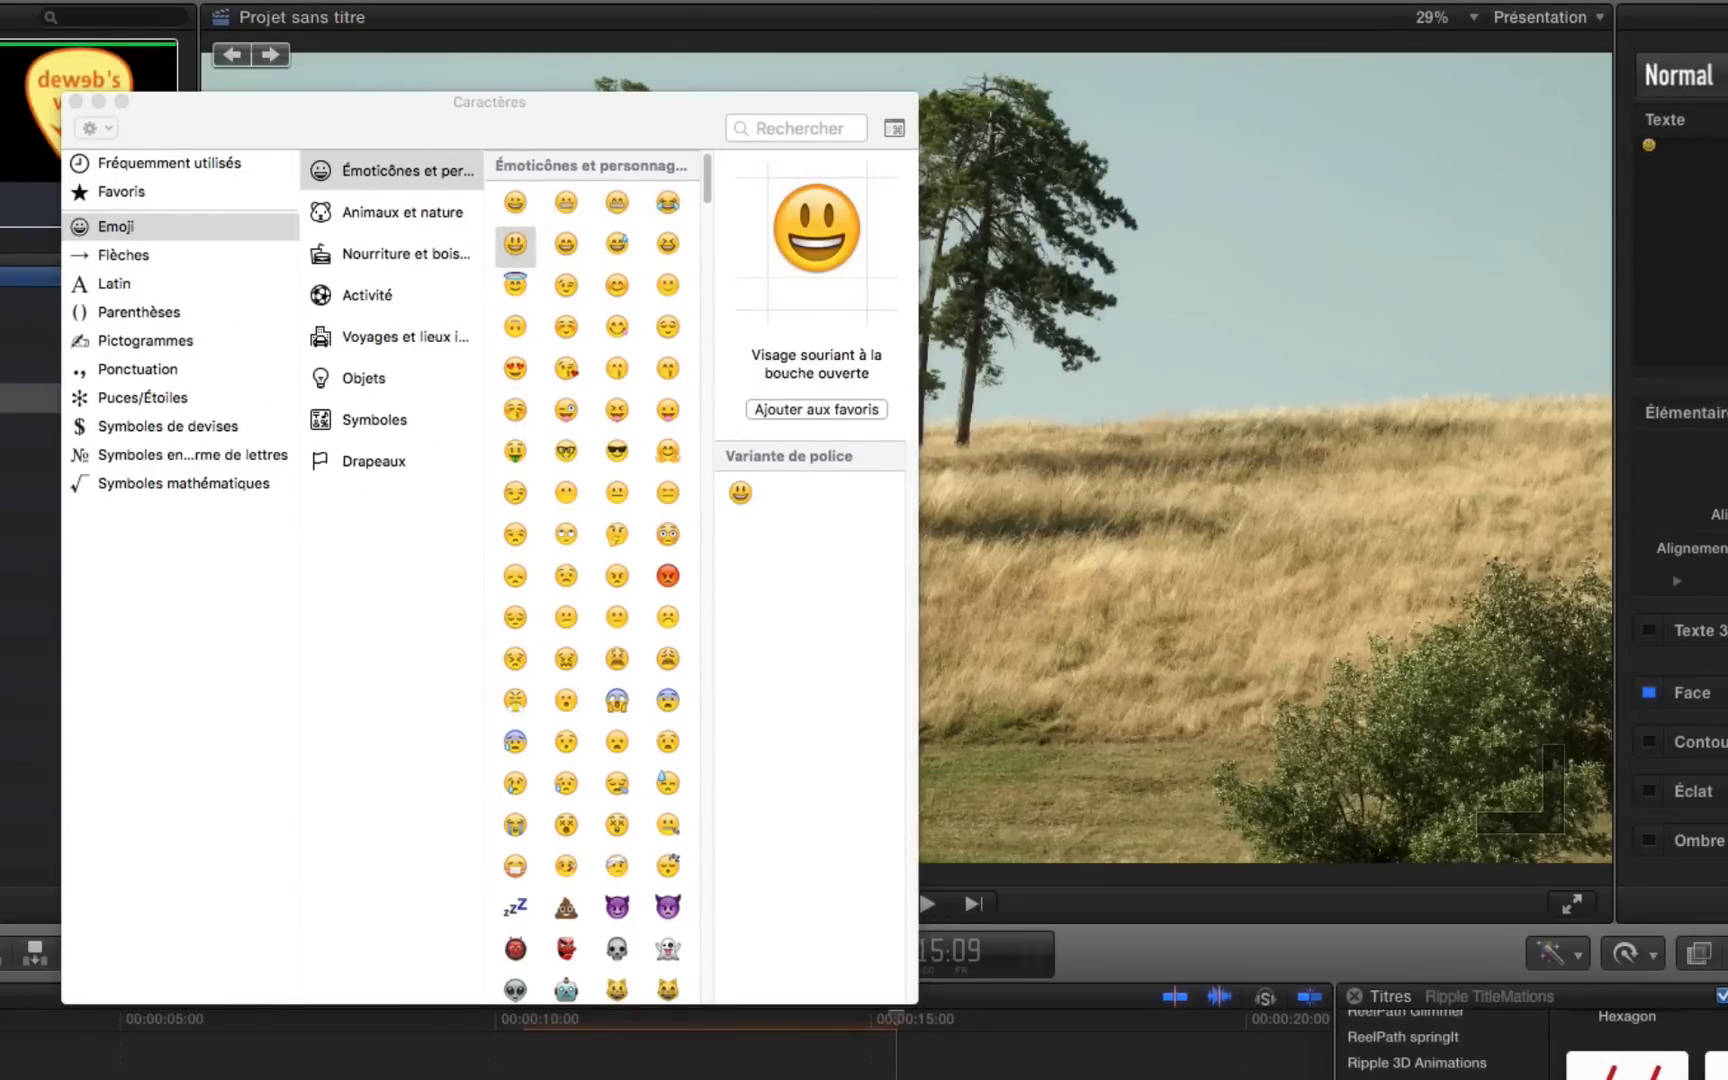
Step: Add the peace symbol from the Pictogrammes category after the smiley and close the character viewer
left_click(168, 392)
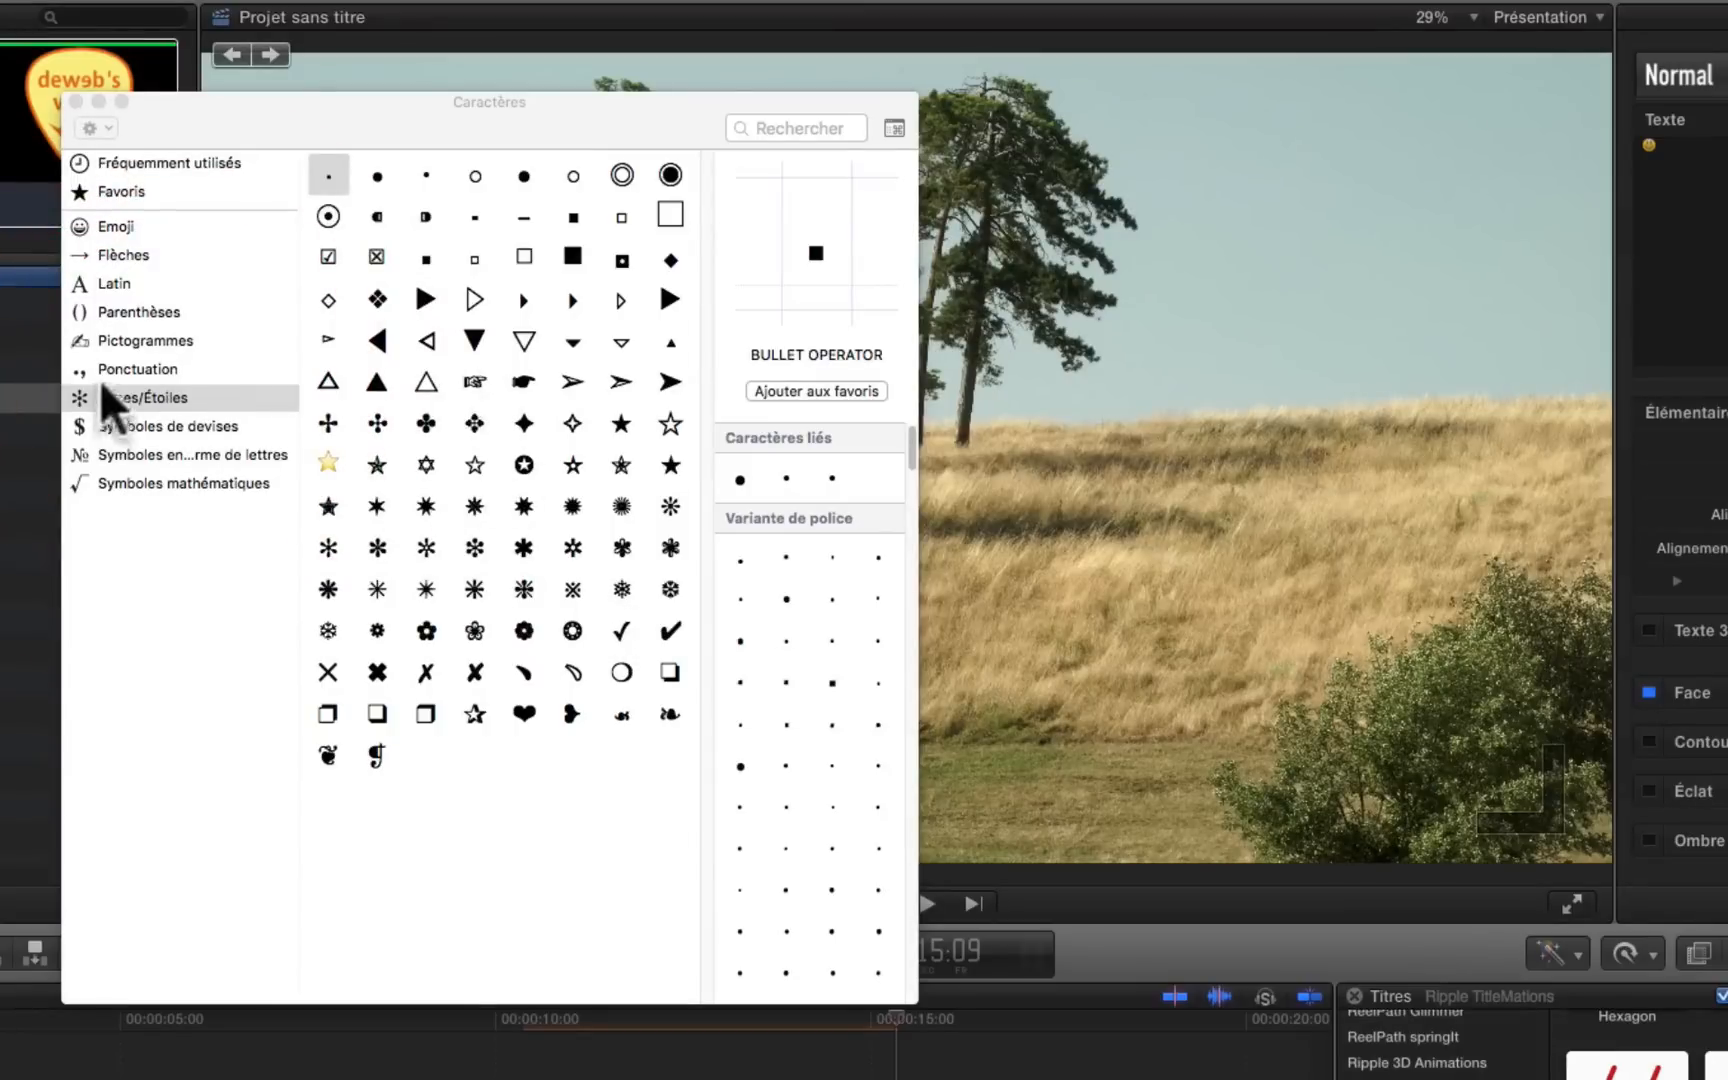
left_click(123, 345)
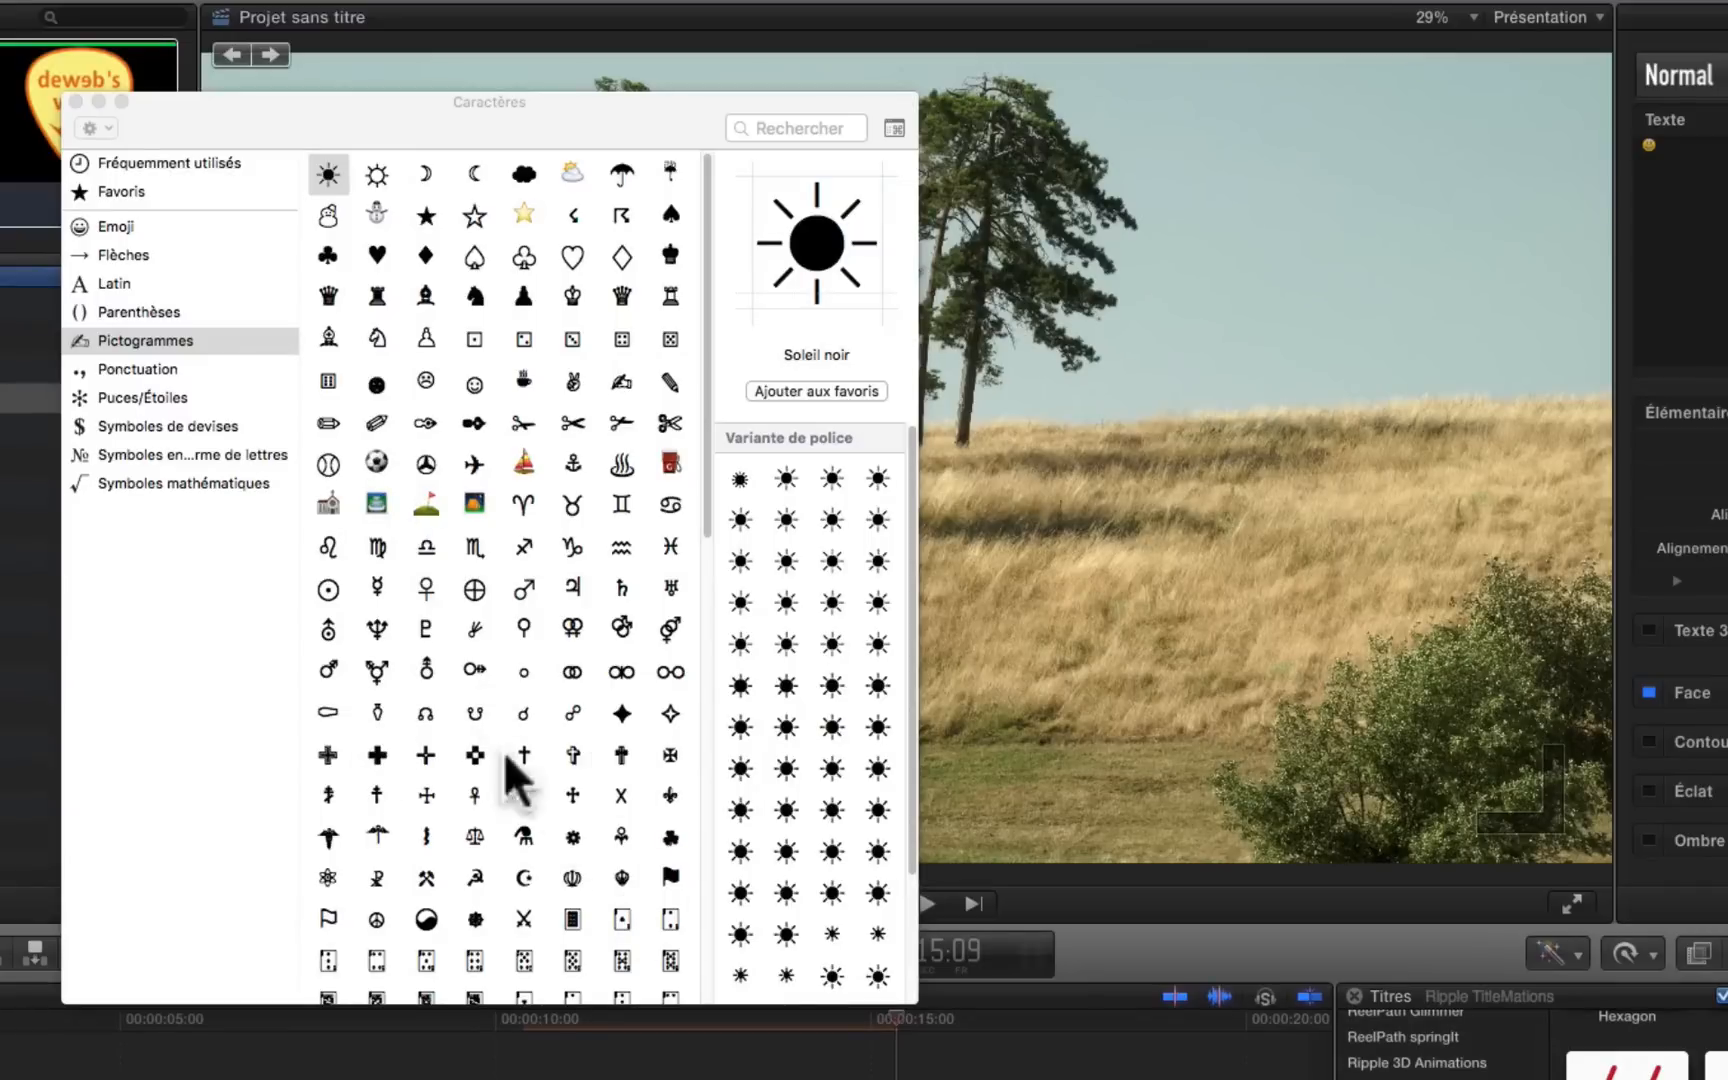
left_click(378, 920)
double_click(379, 923)
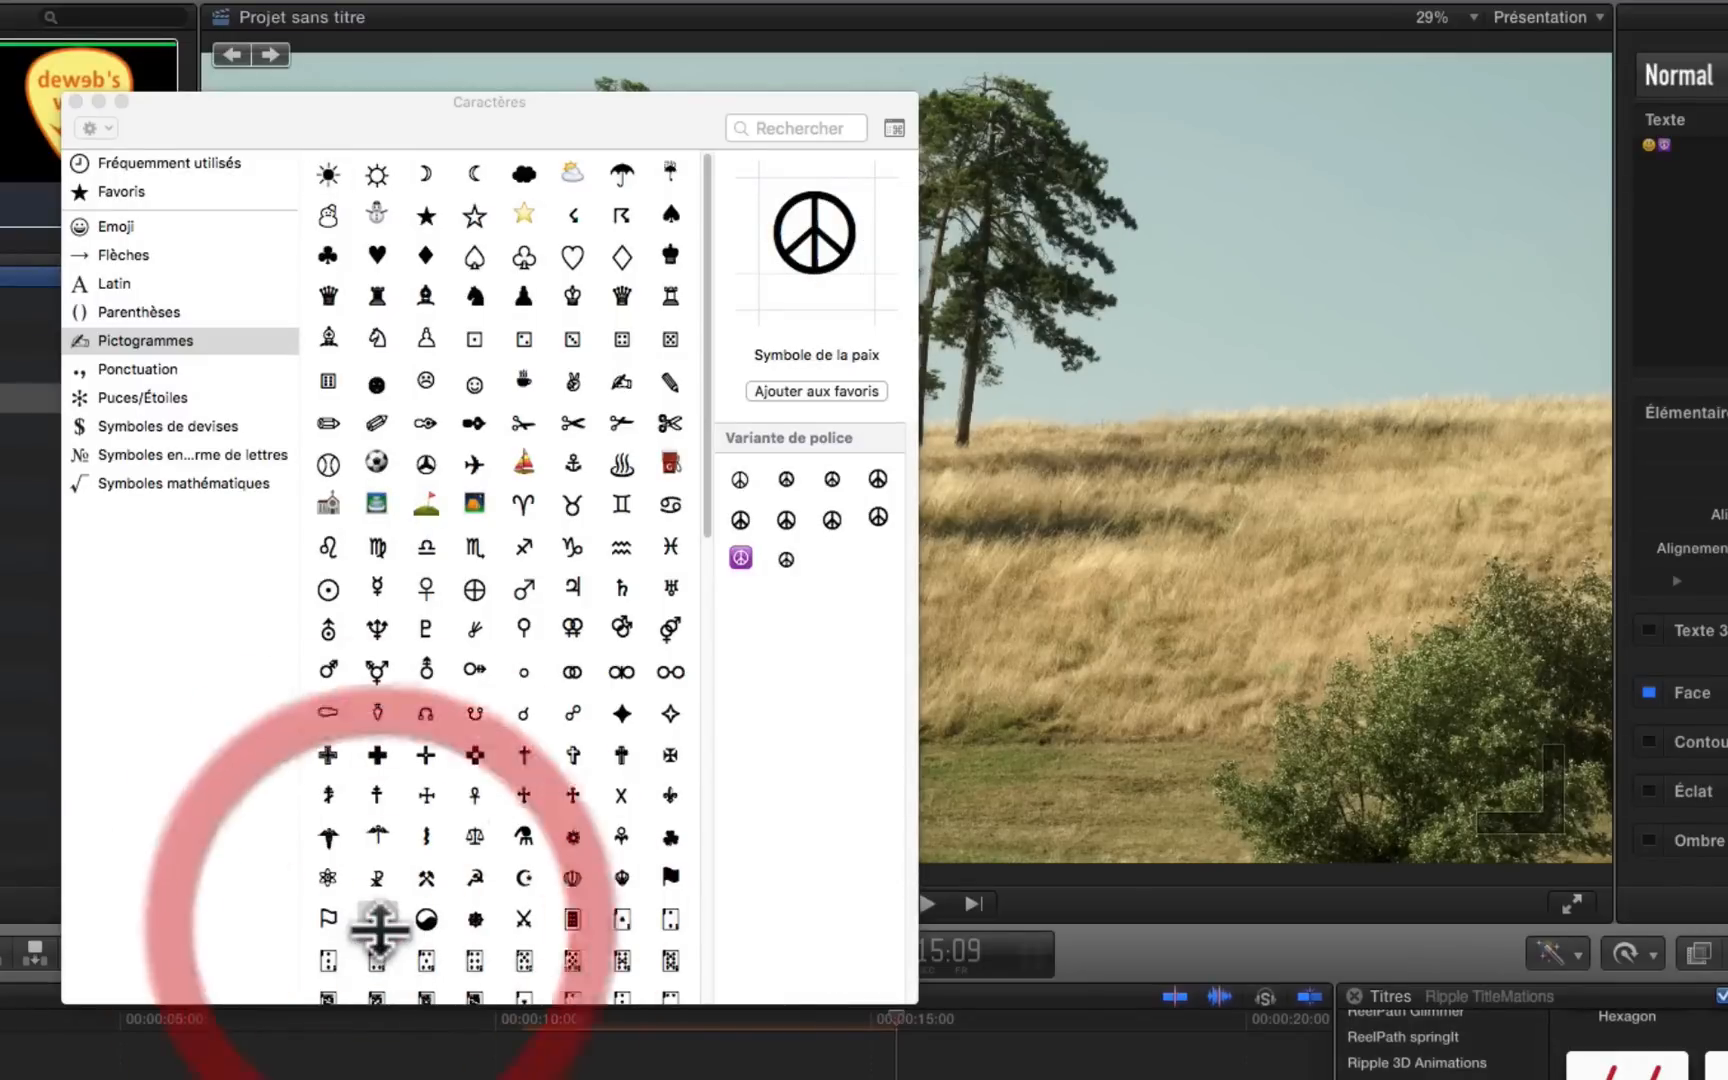
left_click(68, 98)
Step: Turn Colorize Symbol off and back on at mid-title to compare the emojis' original and tinted colours
left_click_drag(359, 899, 468, 909)
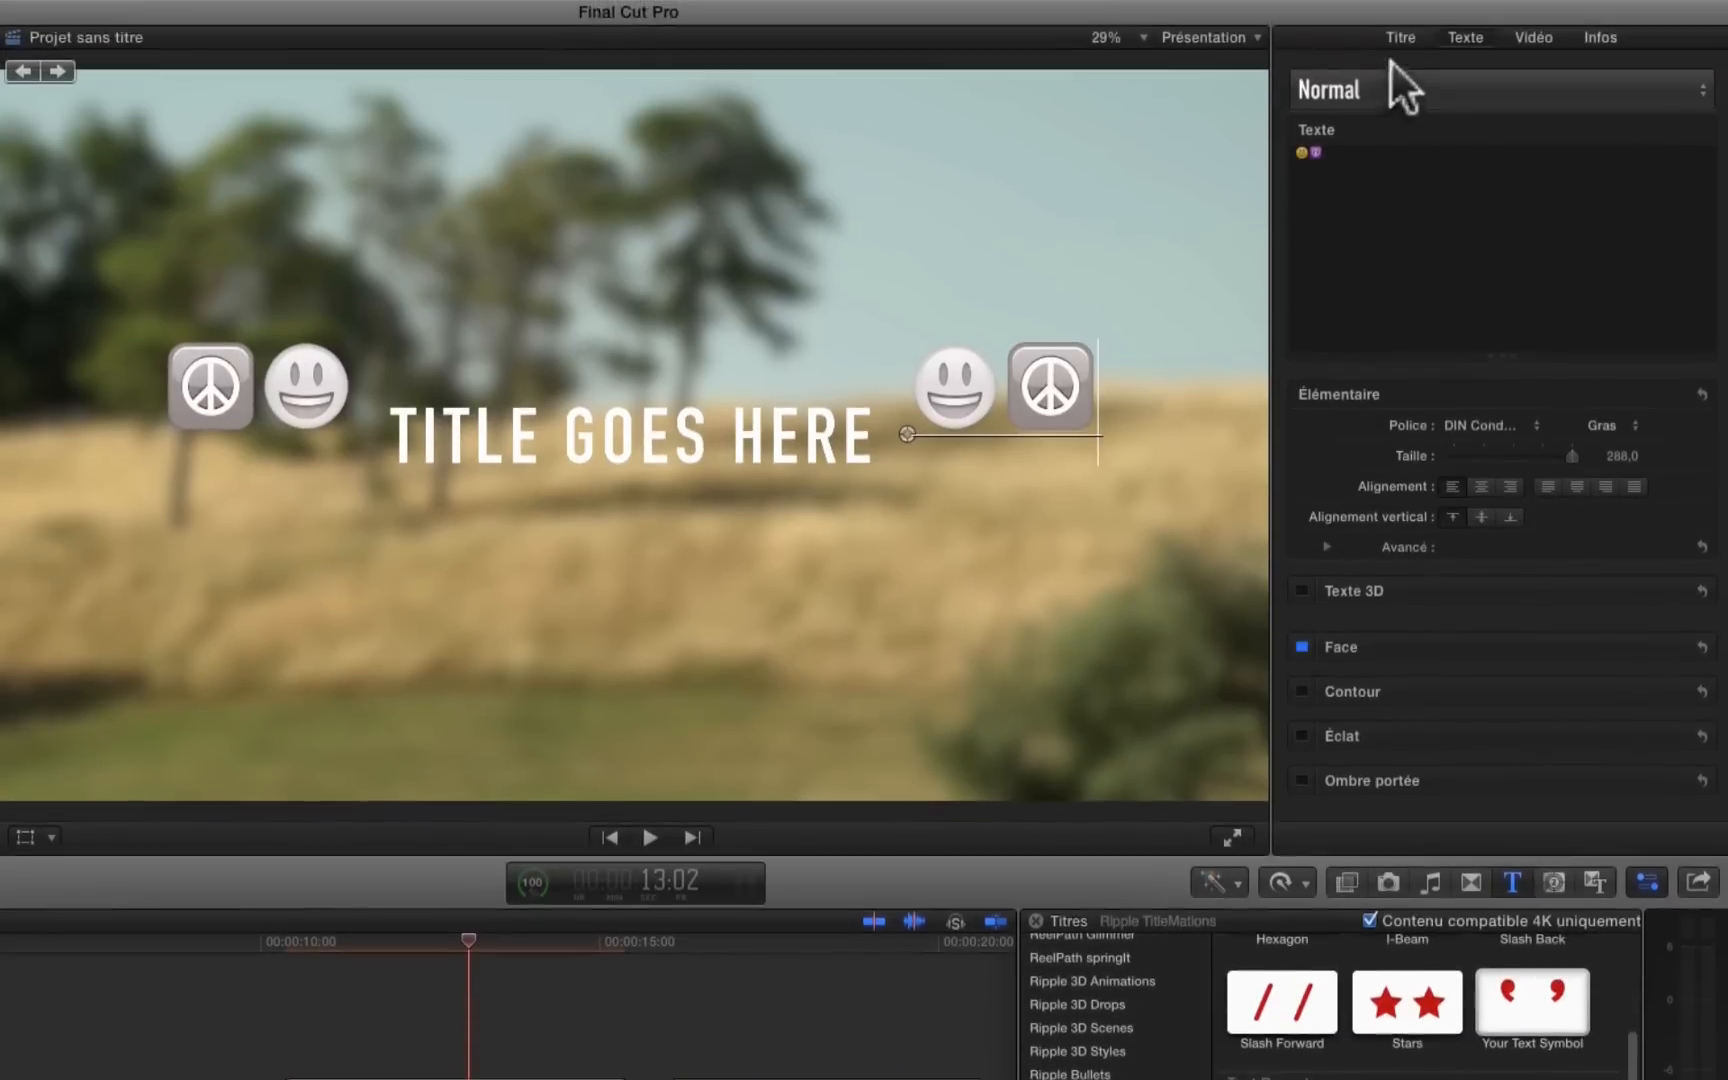
left_click(1405, 39)
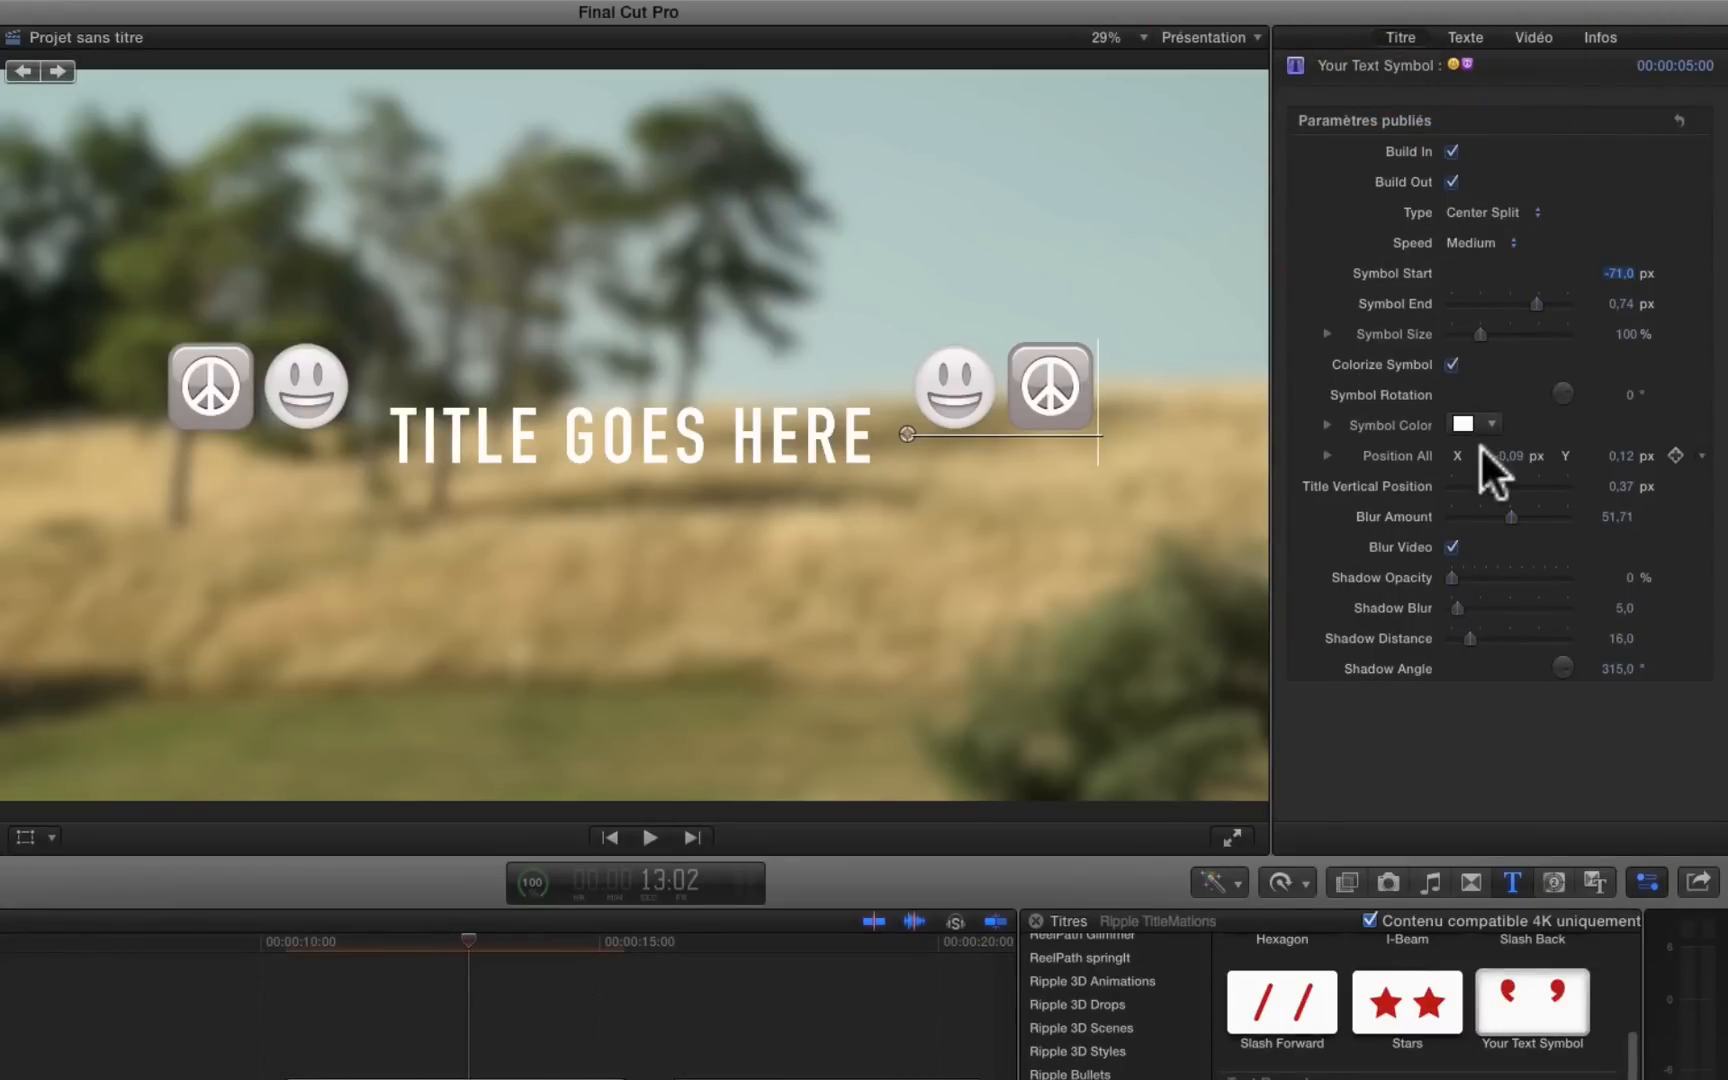
left_click(1447, 360)
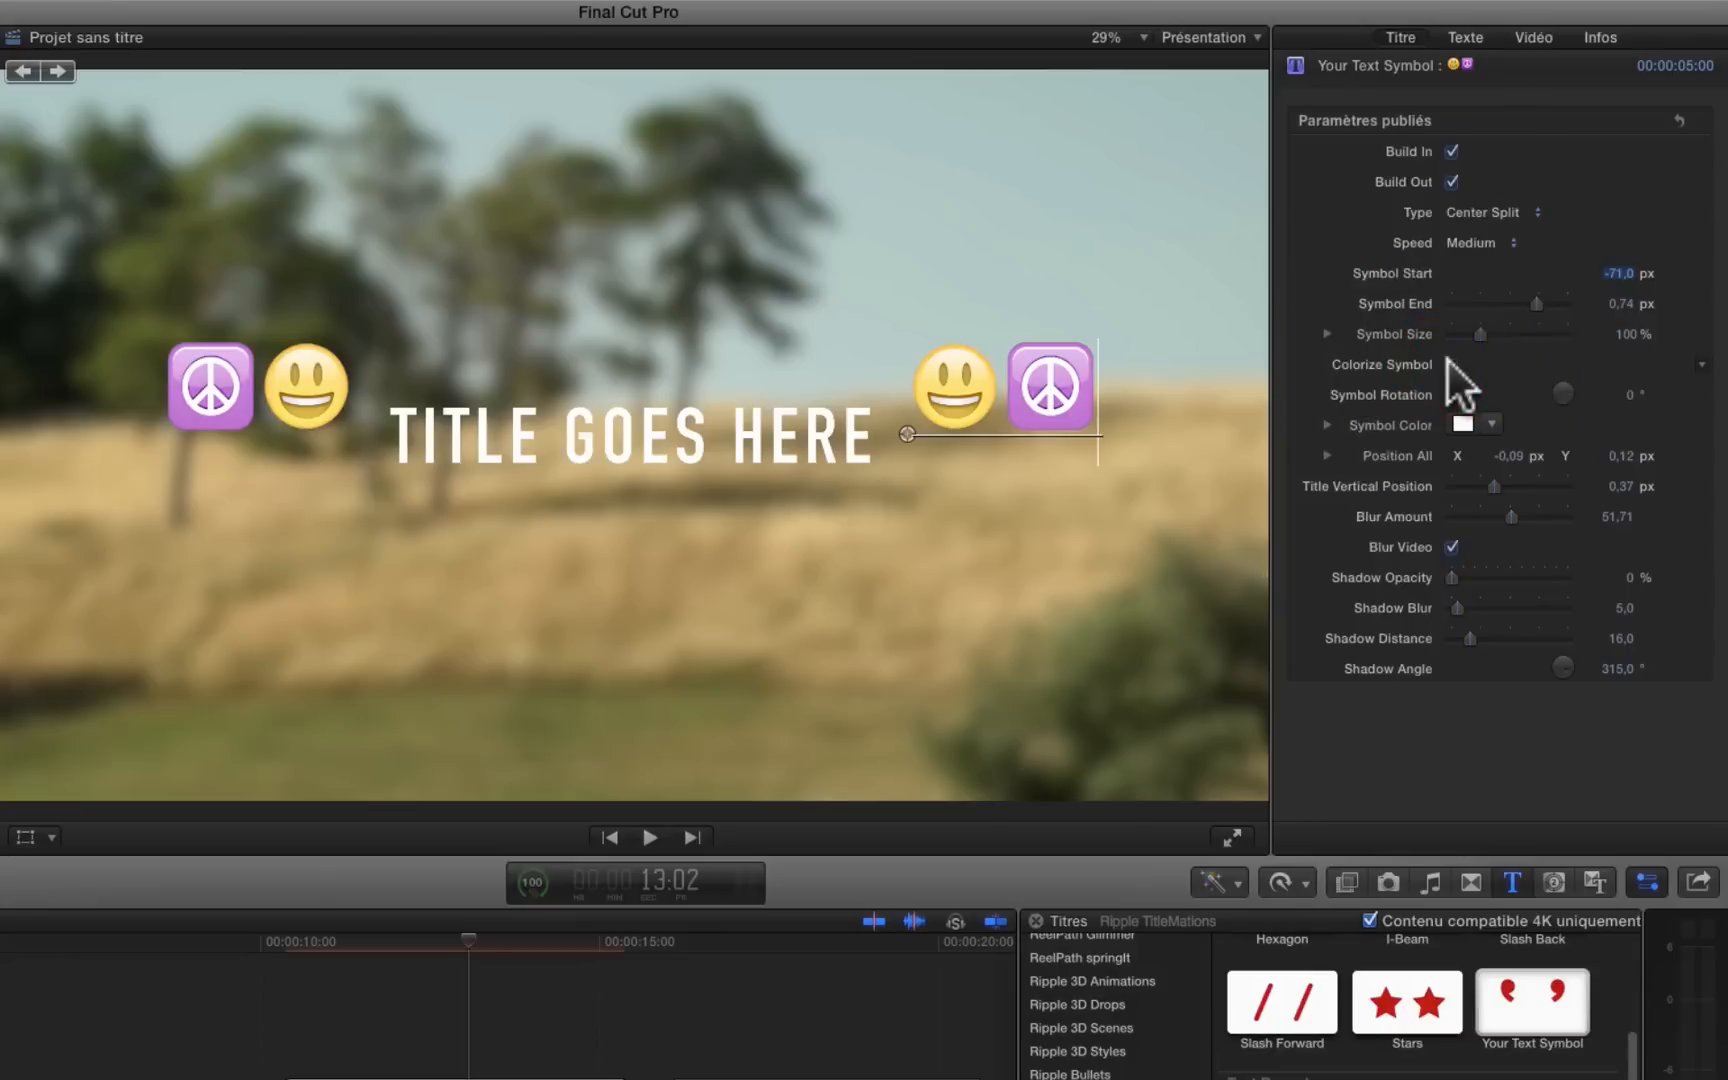
left_click(1451, 364)
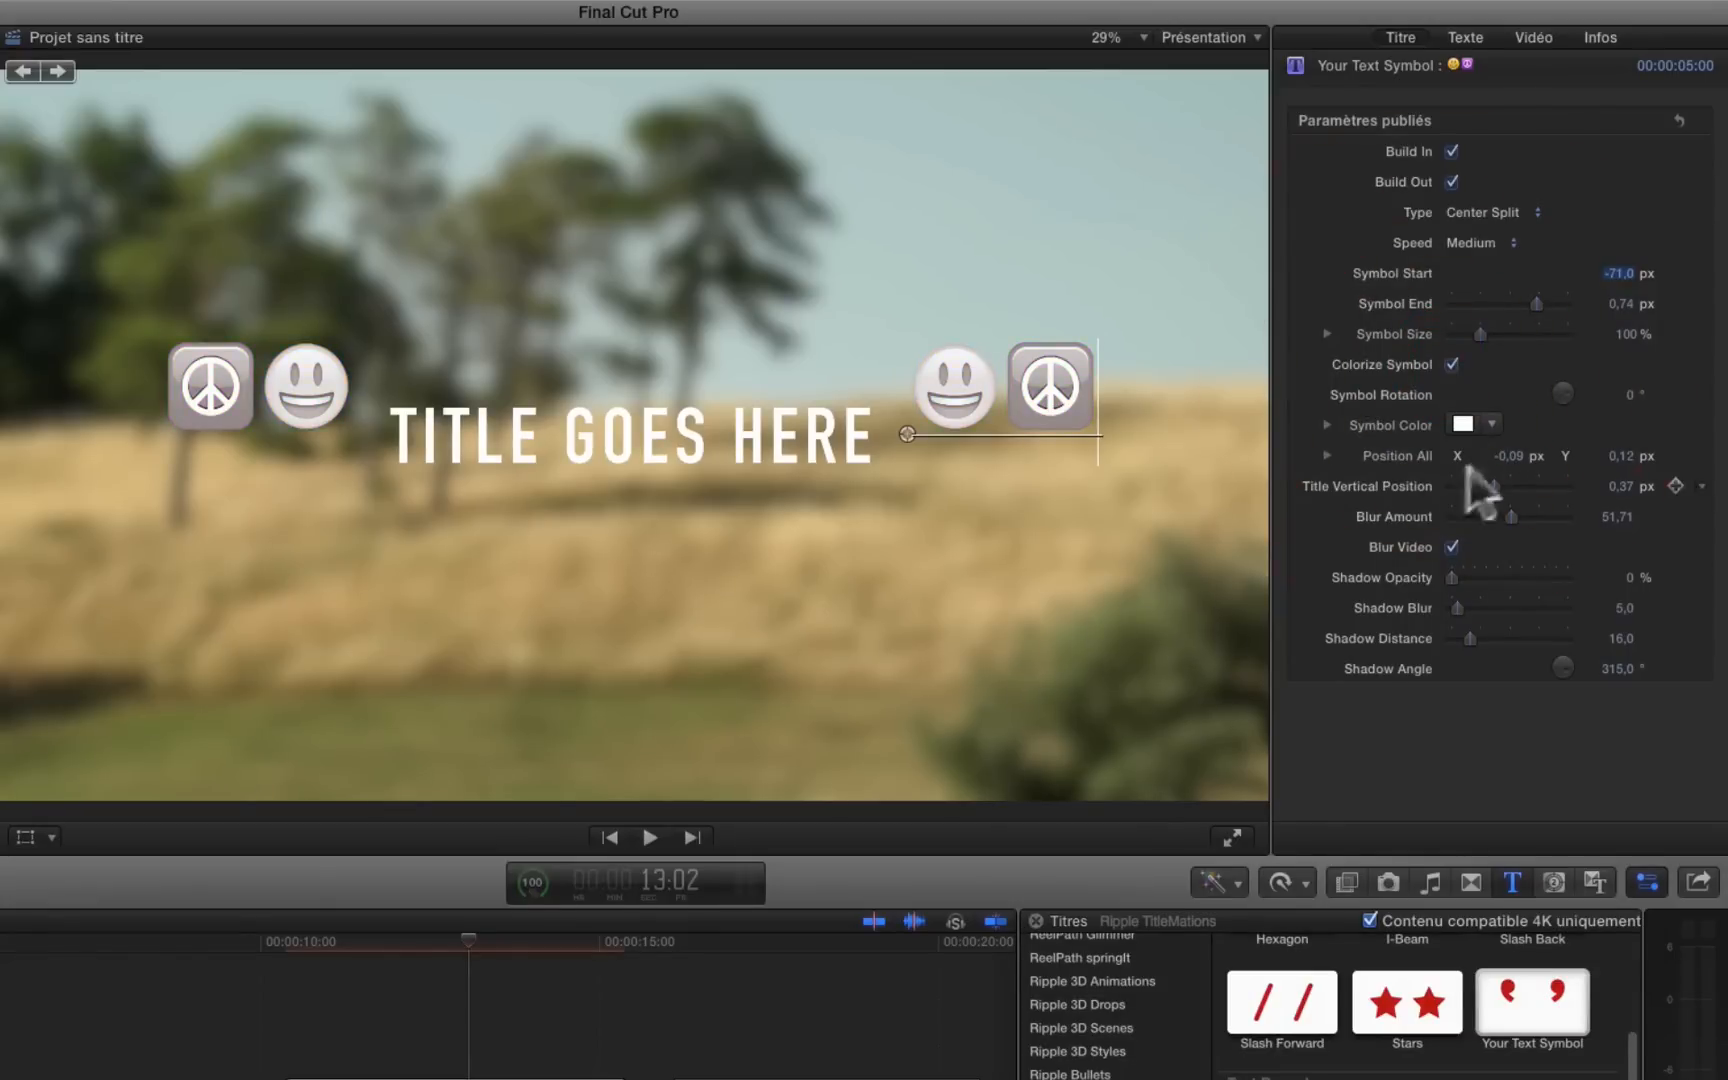
Step: Set the Symbol Color to green and turn off Colorize Symbol to restore the emojis' original colours
left_click(1490, 424)
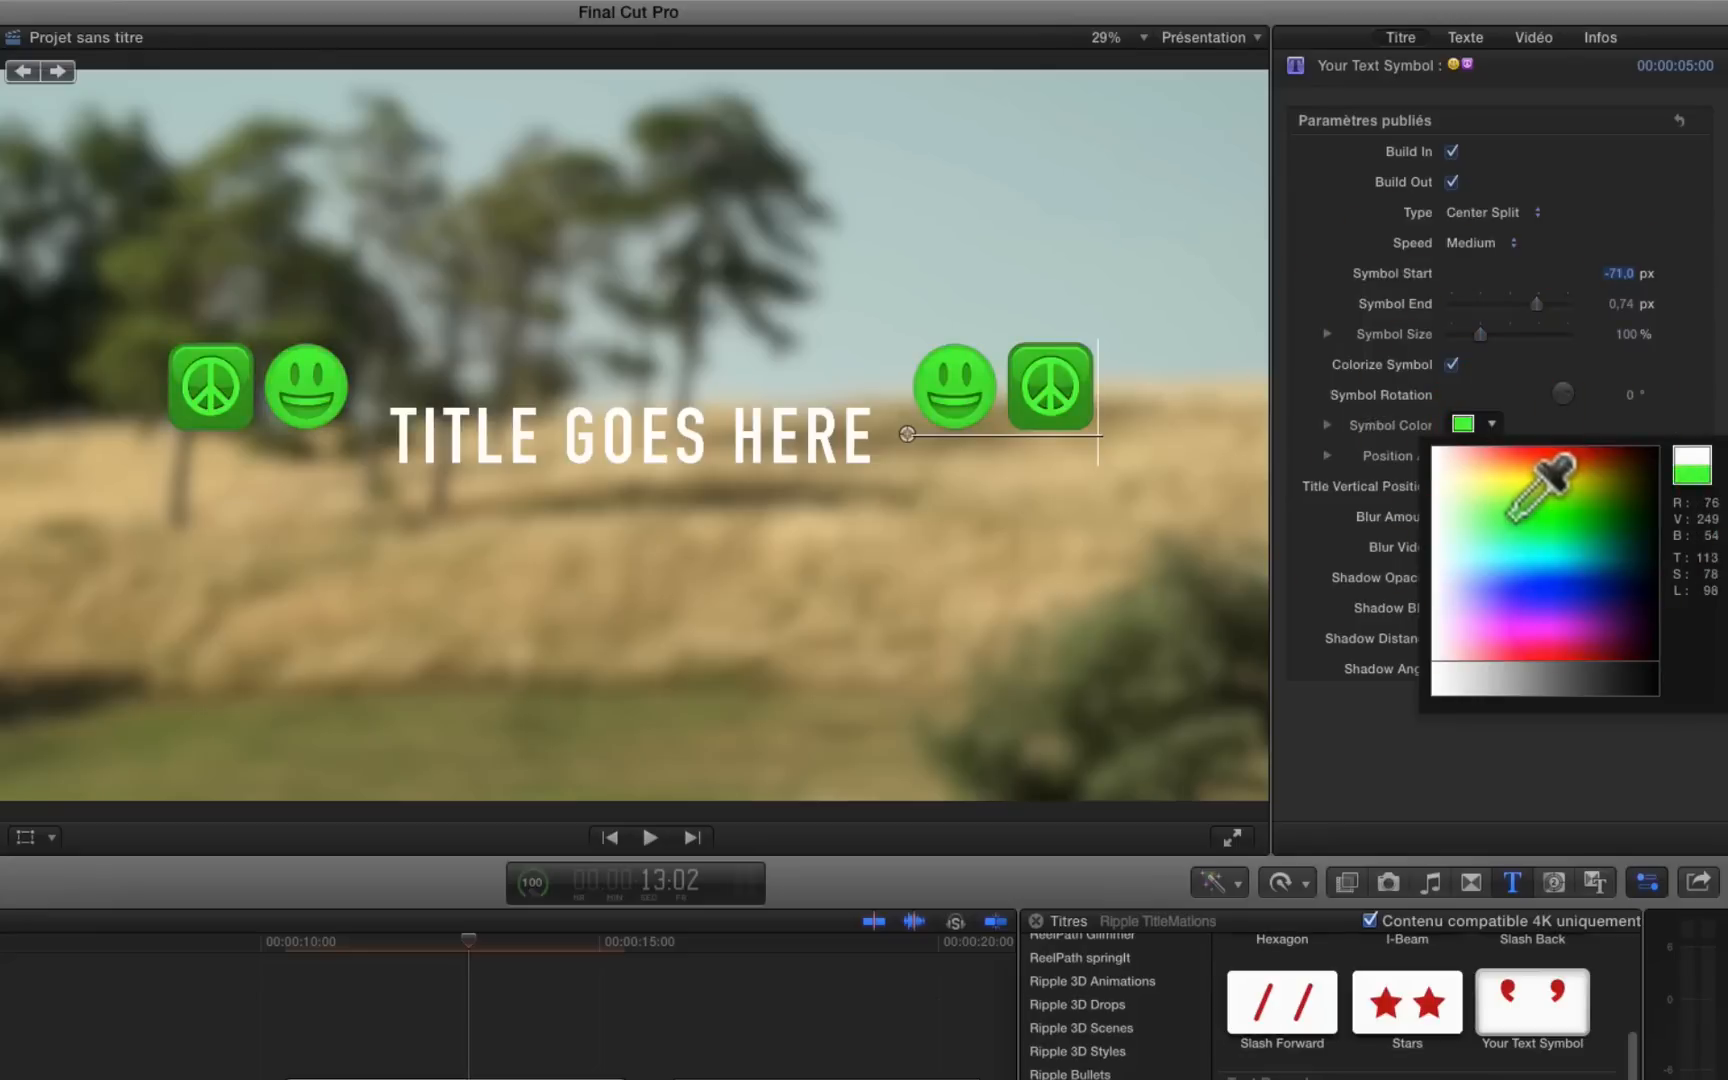
left_click(1505, 500)
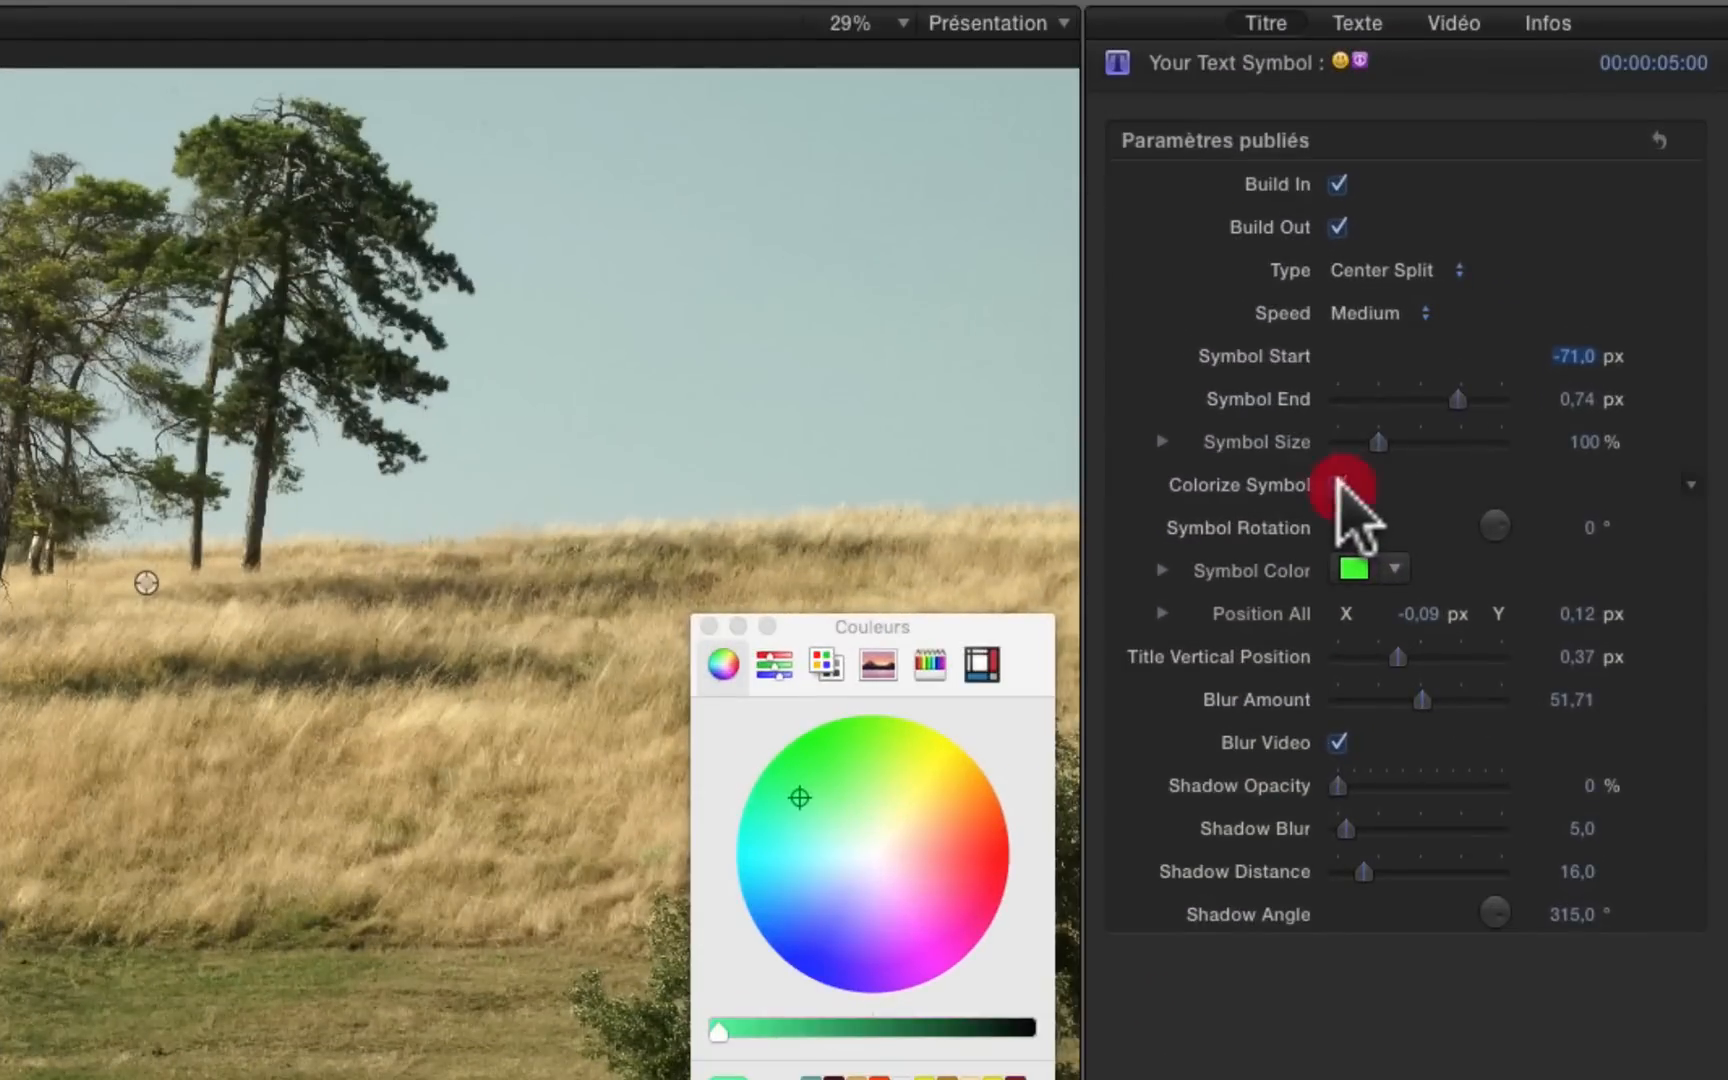
left_click(1340, 487)
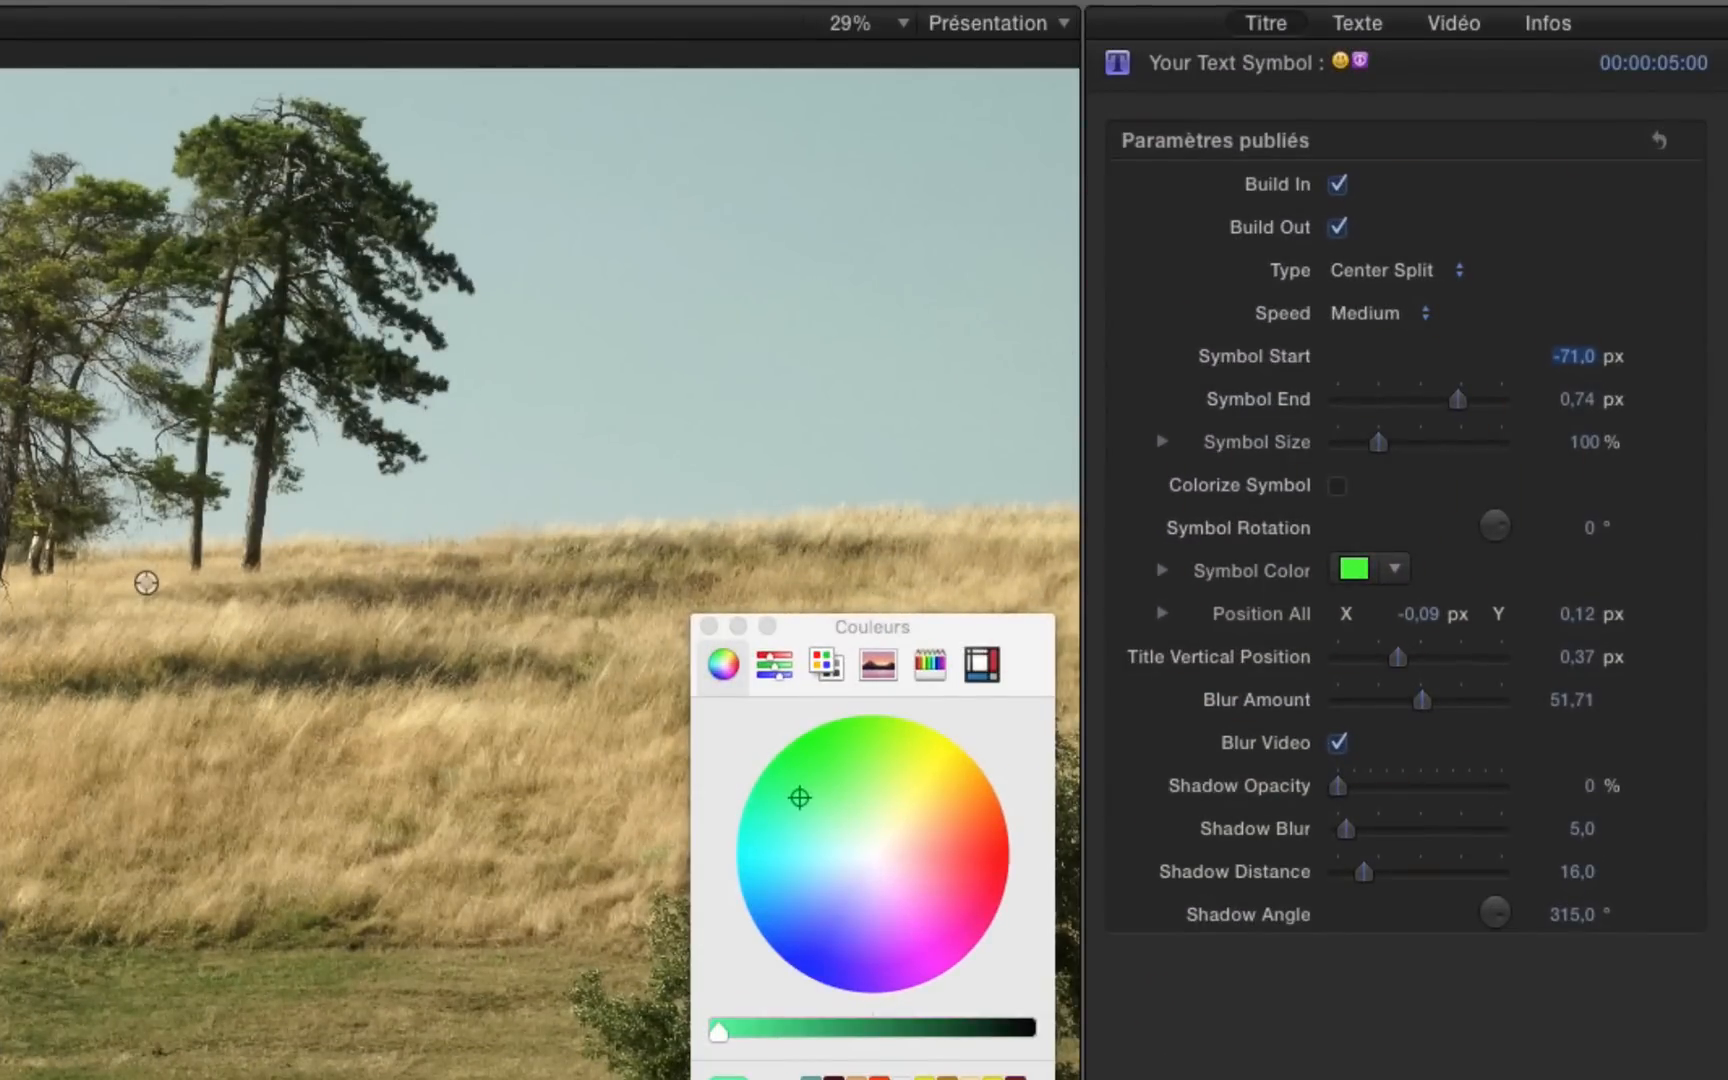
left_click(558, 876)
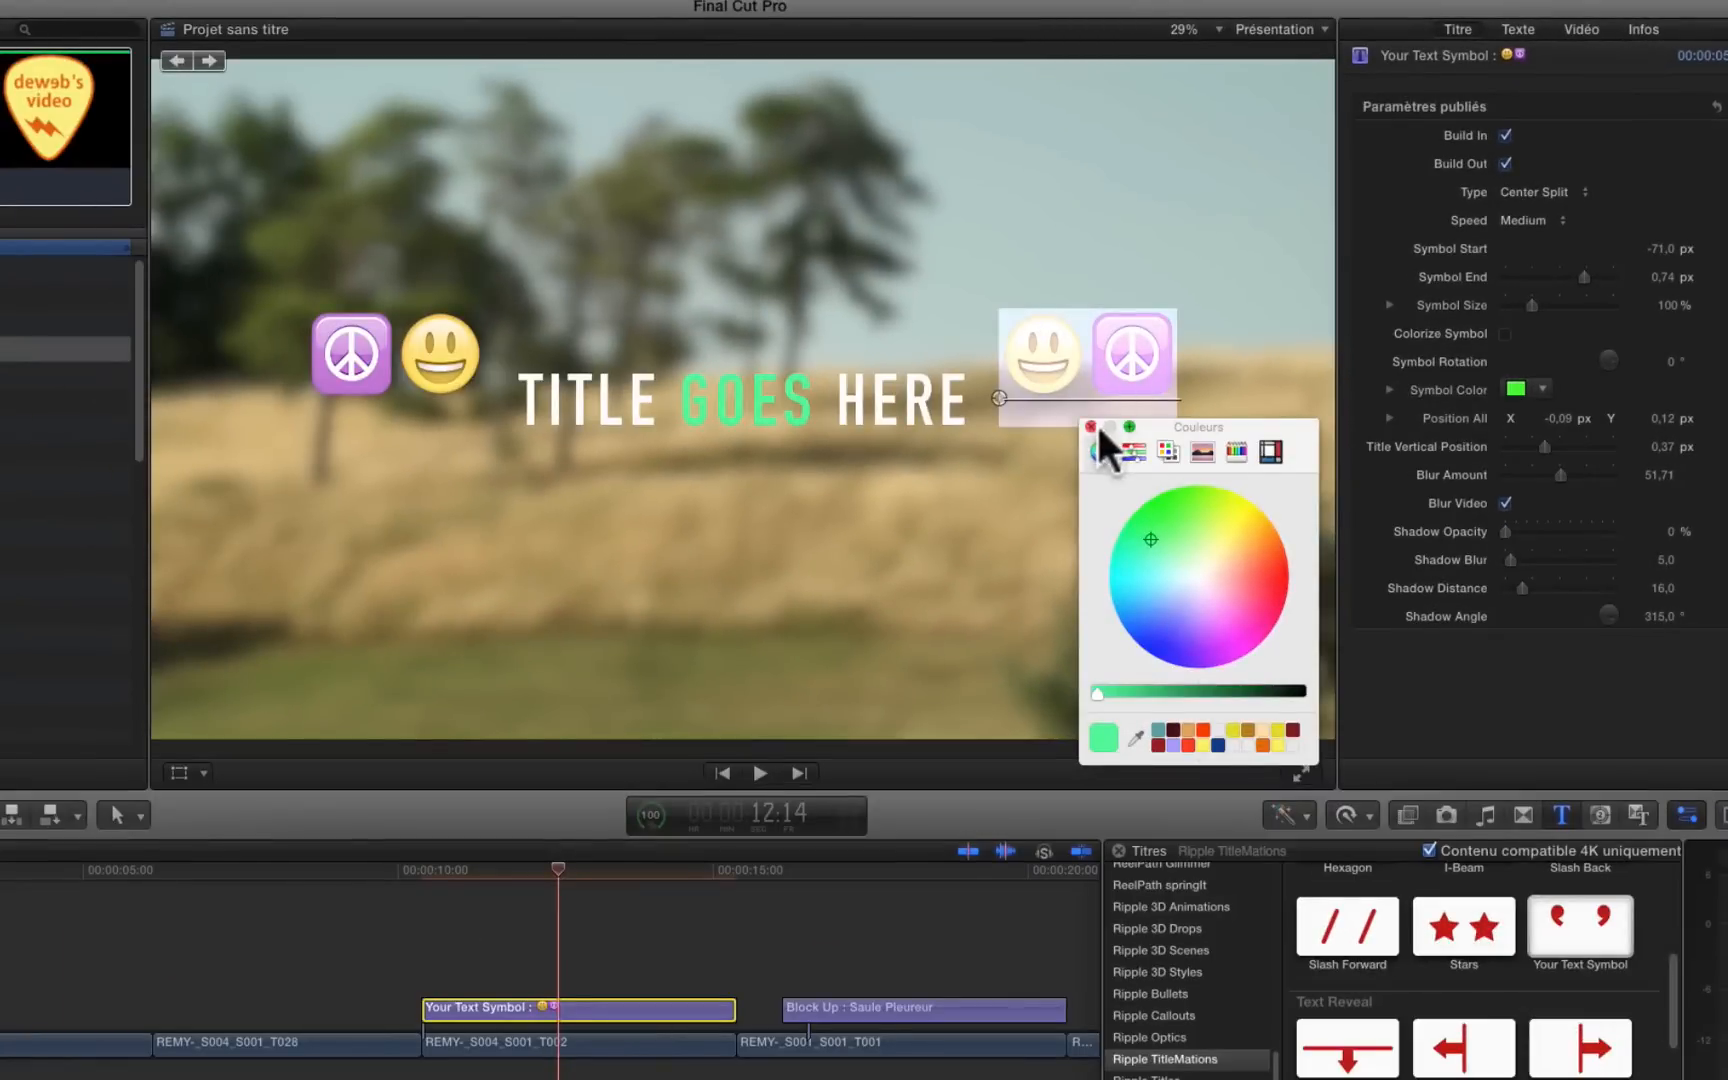
left_click(1090, 427)
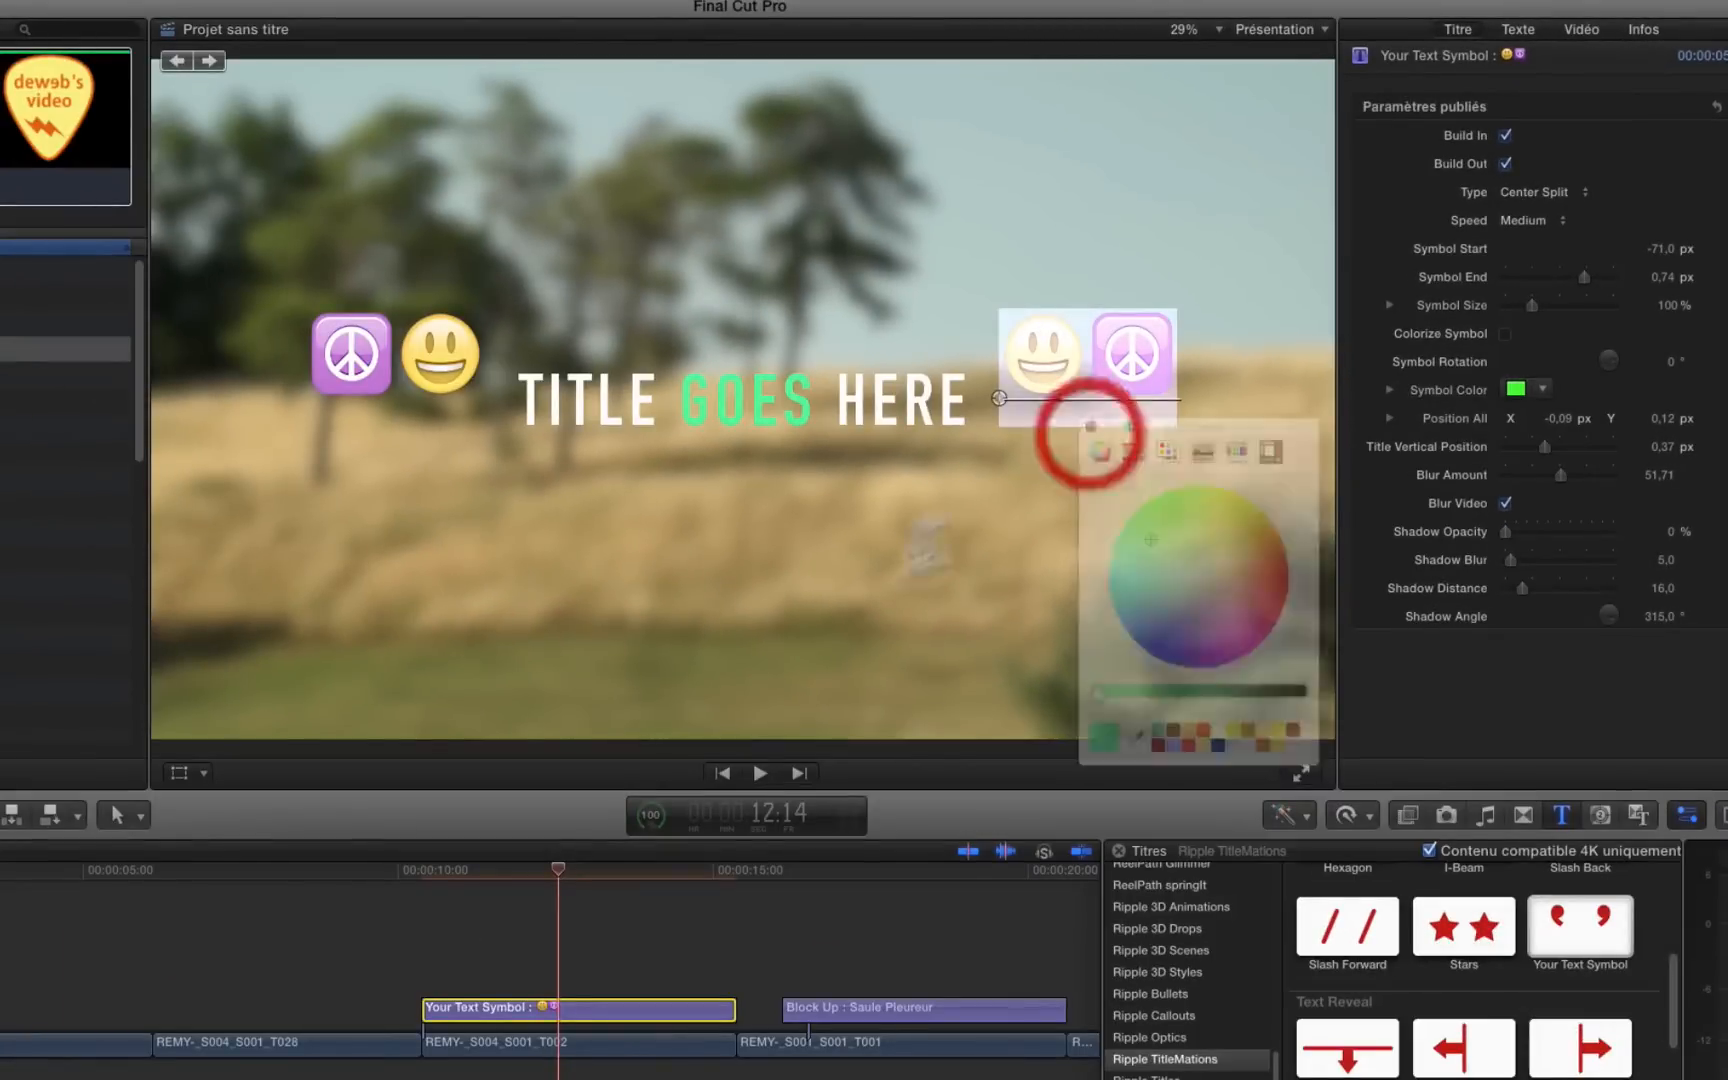
Step: Step frame by frame through the start of the Your Text Symbol title to examine how the emojis overlap as they open
left_click(417, 876)
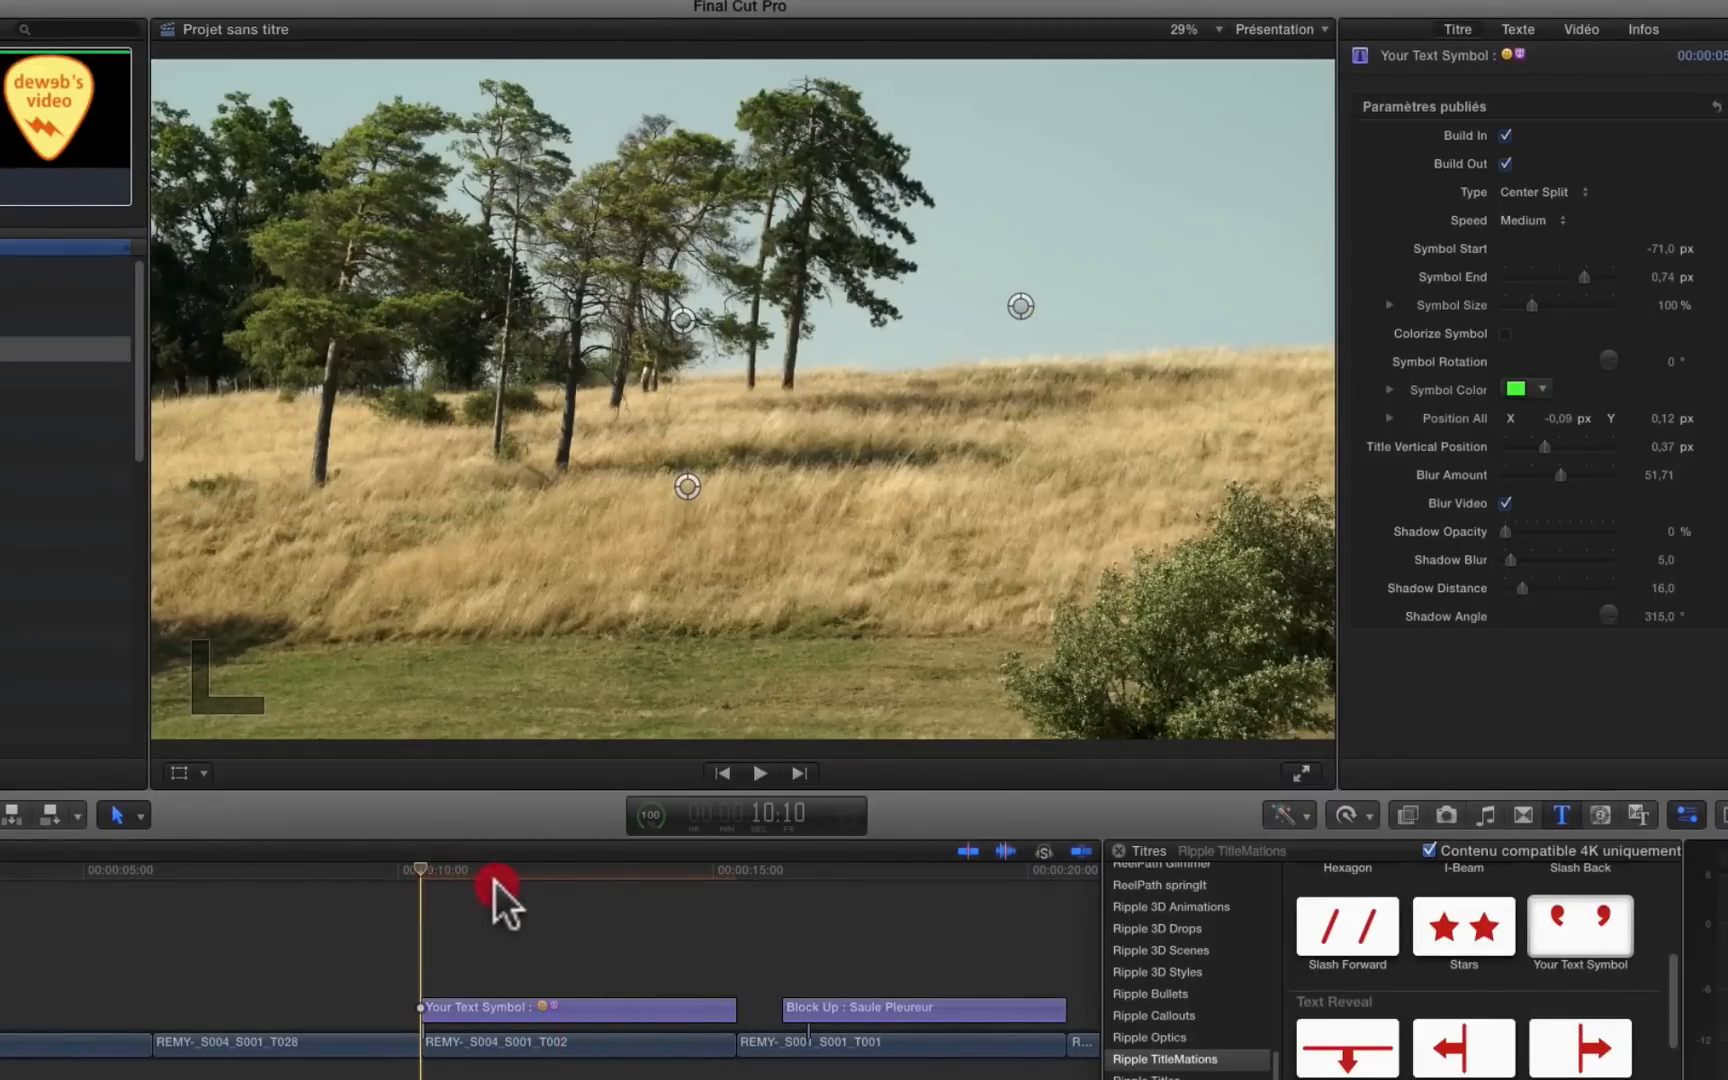
left_click(451, 872)
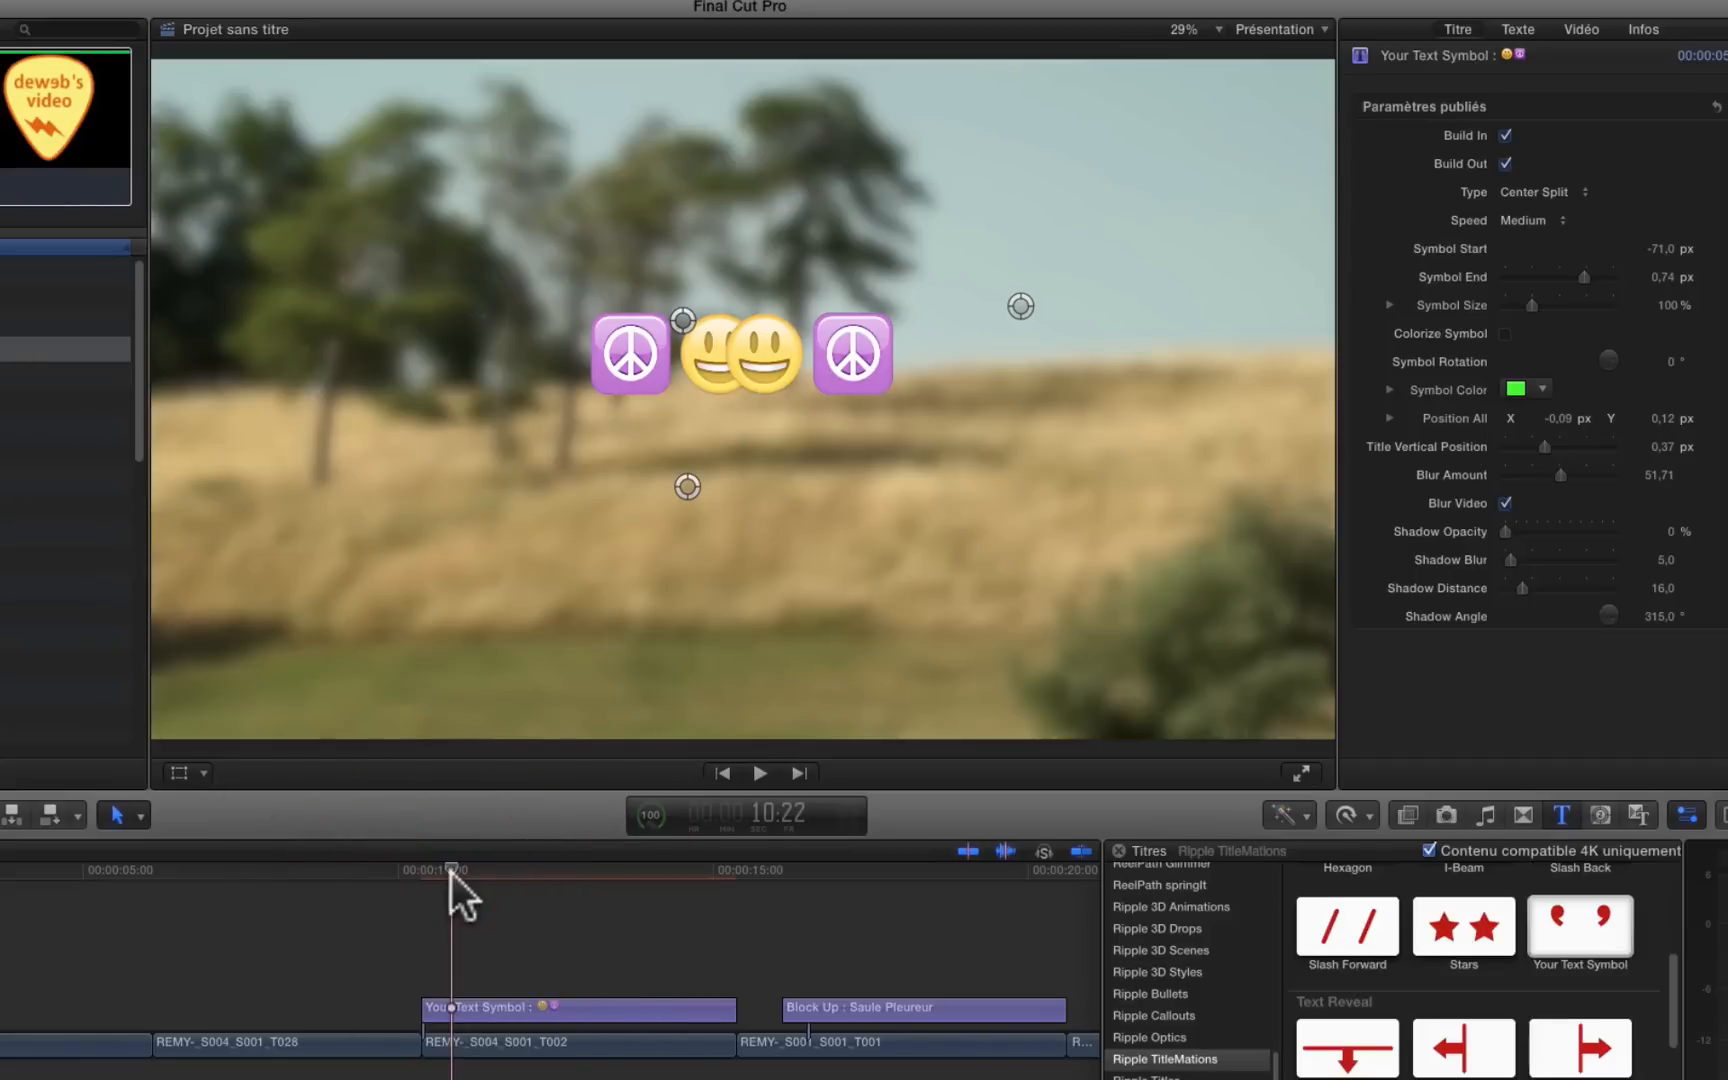
key("Left")
key("Left")
key("Left")
key("Left")
key("Left")
key("Right")
key("Right")
key("Right")
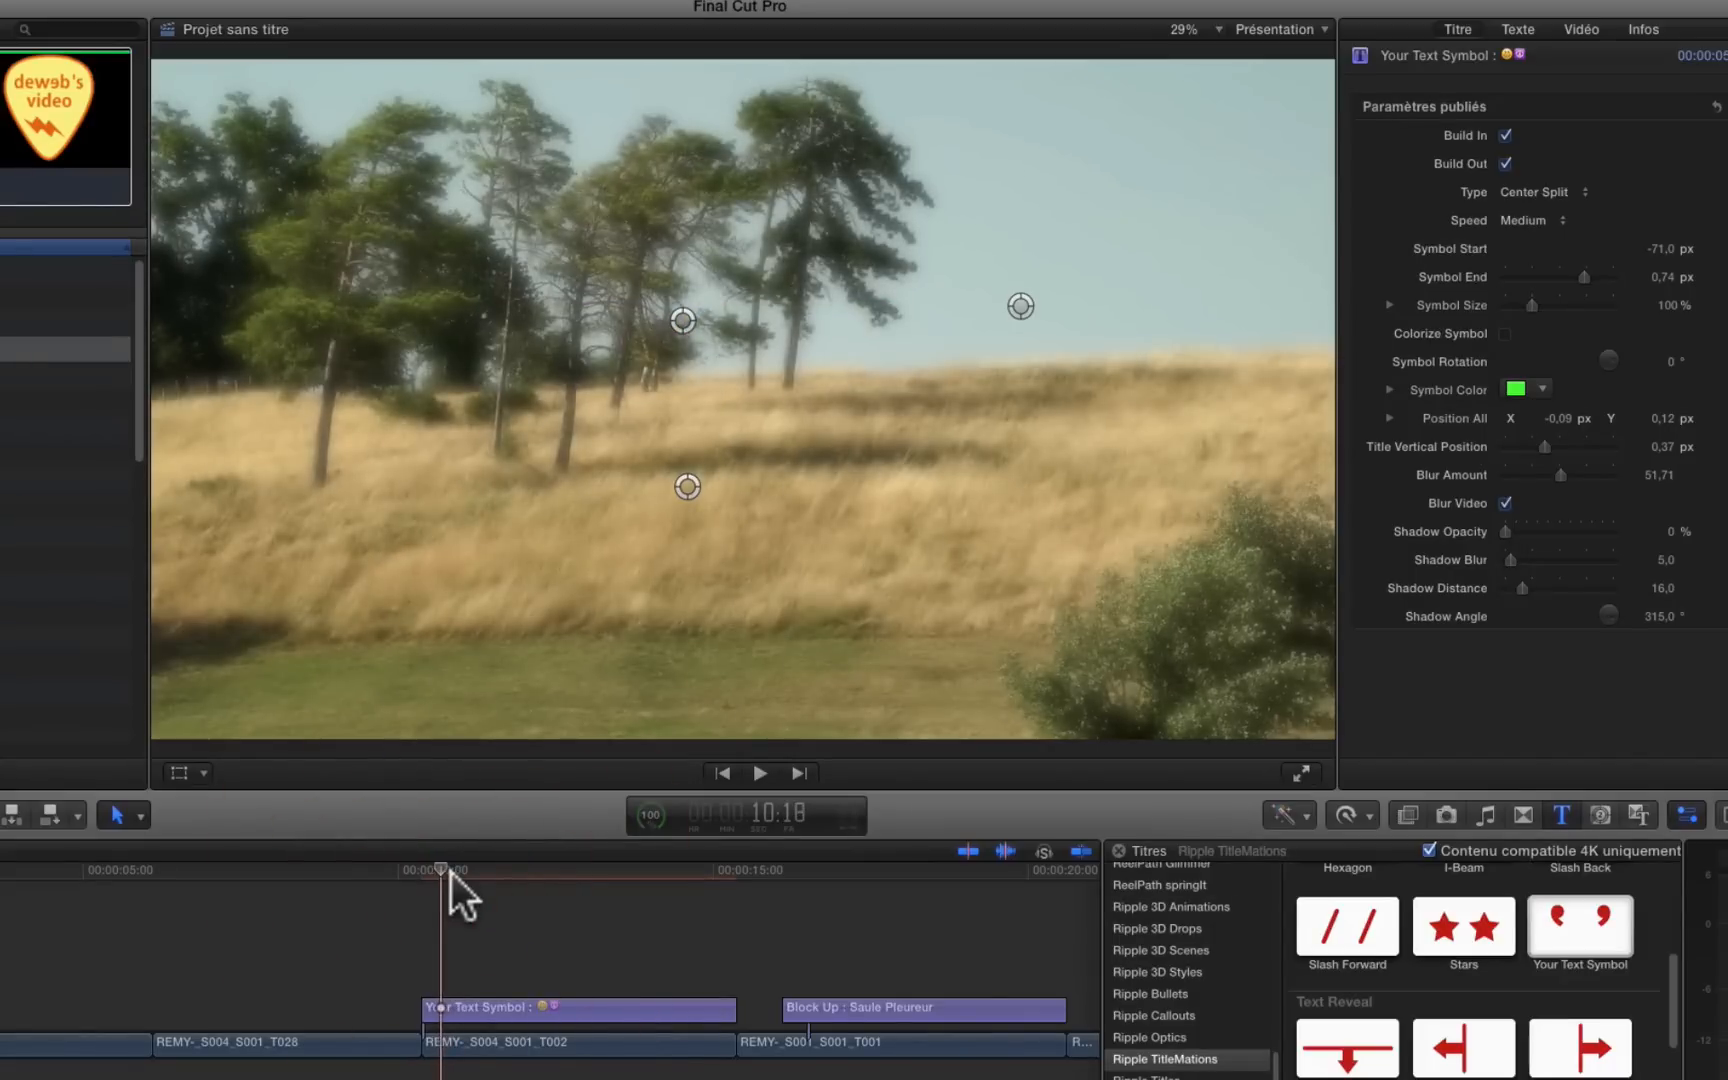
key("Right")
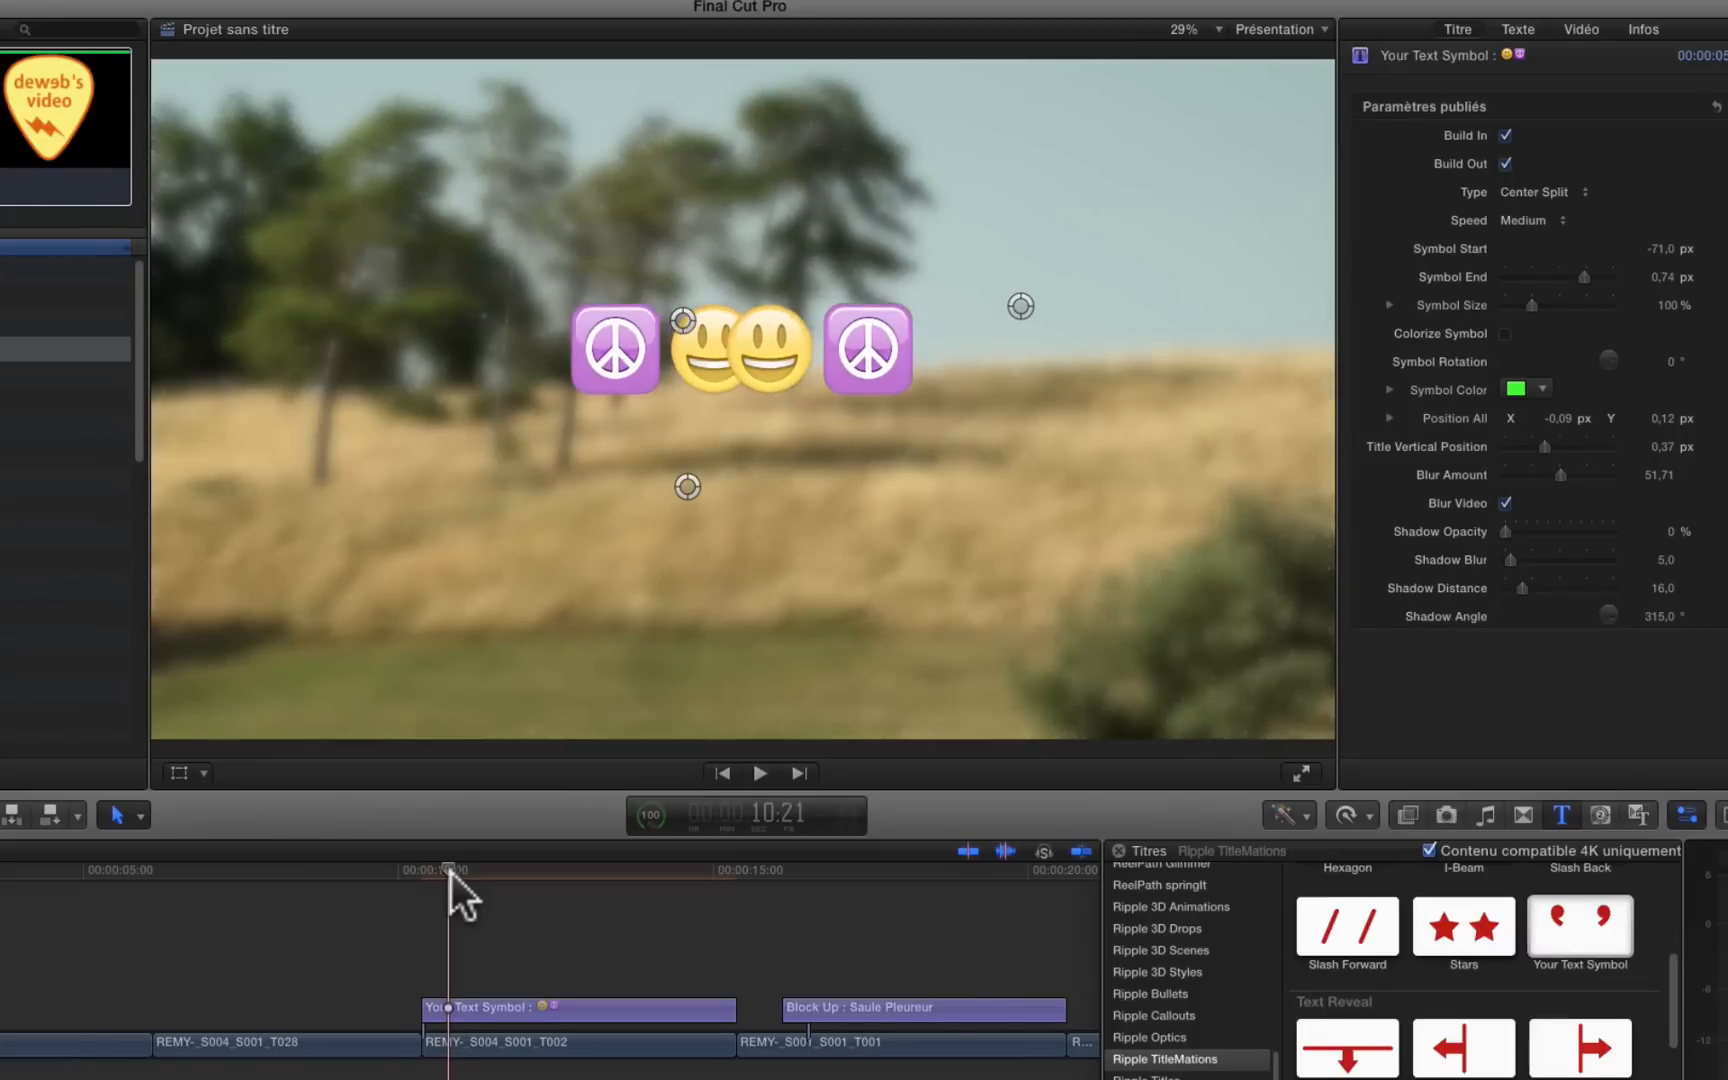
Step: Set Symbol Start to 7,0 px and go to the middle of the title
left_click_drag(1651, 250, 1664, 248)
left_click(568, 905)
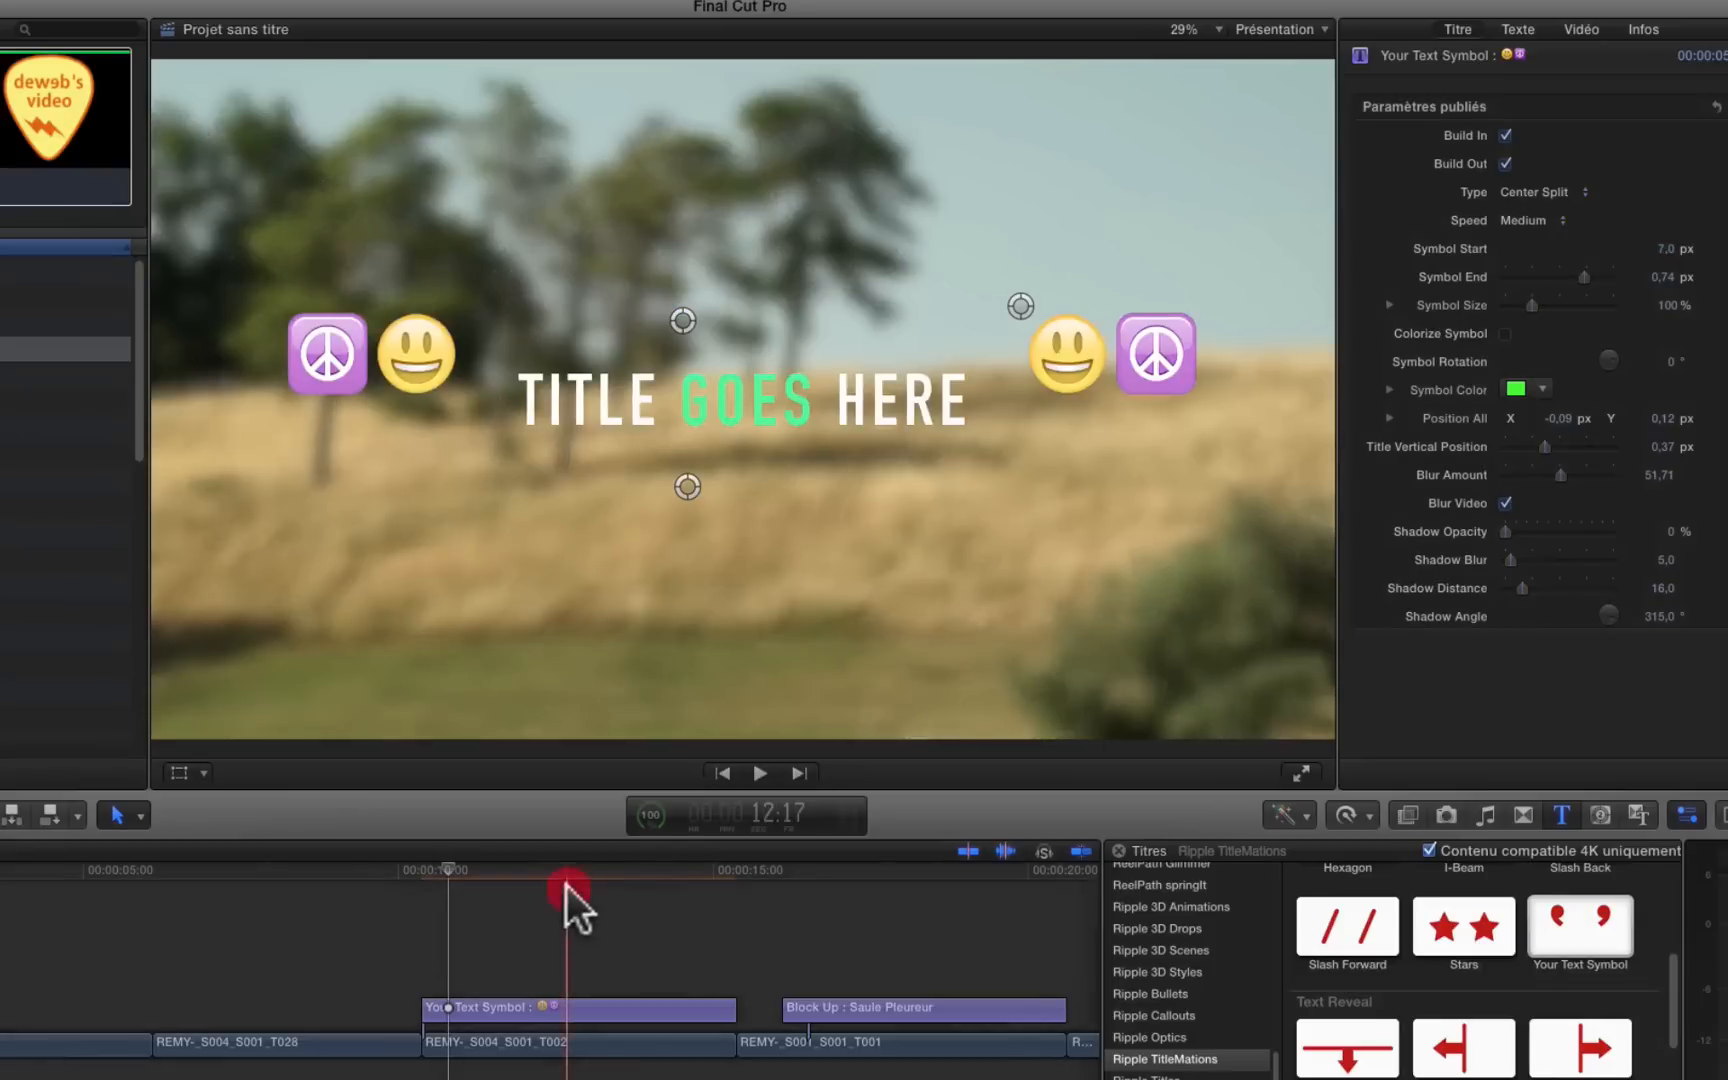
Step: Bring the emojis closer to the text, move the whole title slightly lower in the image and adjust the text's vertical alignment
mouse_move(1020, 308)
left_mouse_down()
mouse_move(1018, 328)
mouse_move(1038, 320)
mouse_move(1006, 321)
left_mouse_up()
left_click_drag(686, 486, 683, 459)
left_click_drag(683, 318, 663, 425)
left_click_drag(662, 579, 663, 566)
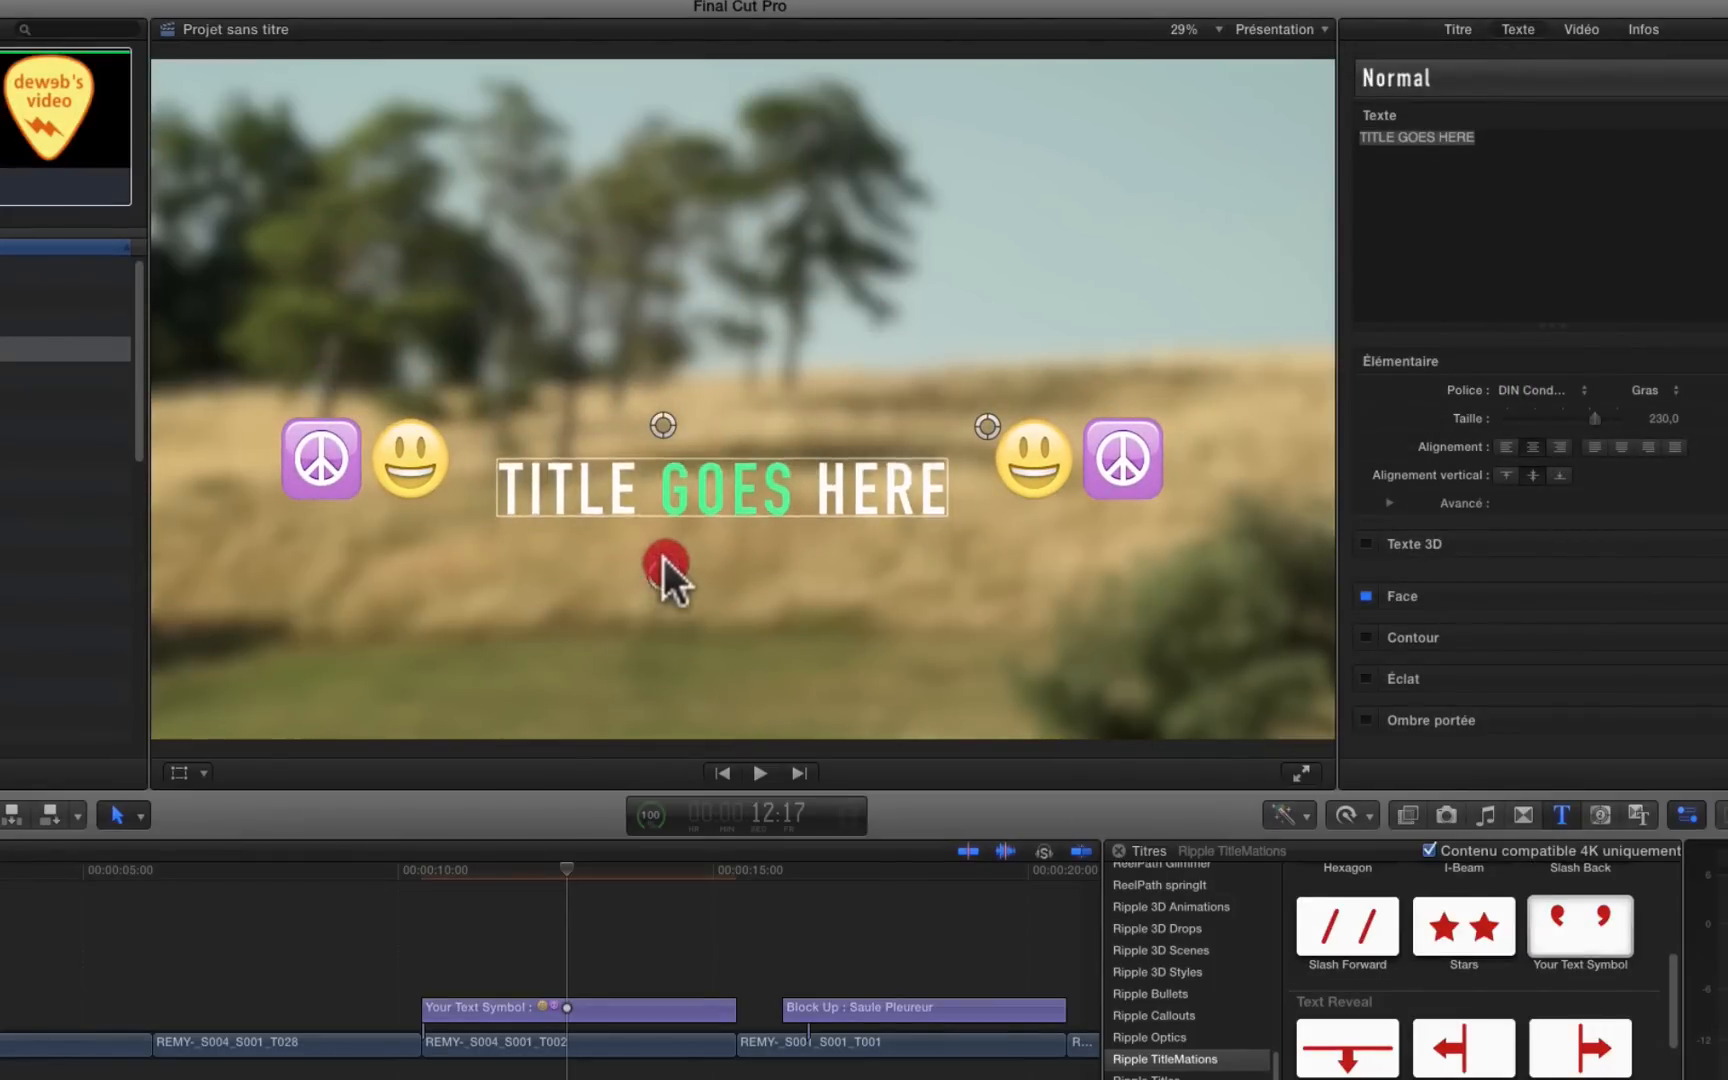
Step: Look through the Ripple TitleMations titles for Your Text Symbol and check where the emoji and symbols command is found
left_click_drag(1720, 575, 1716, 405)
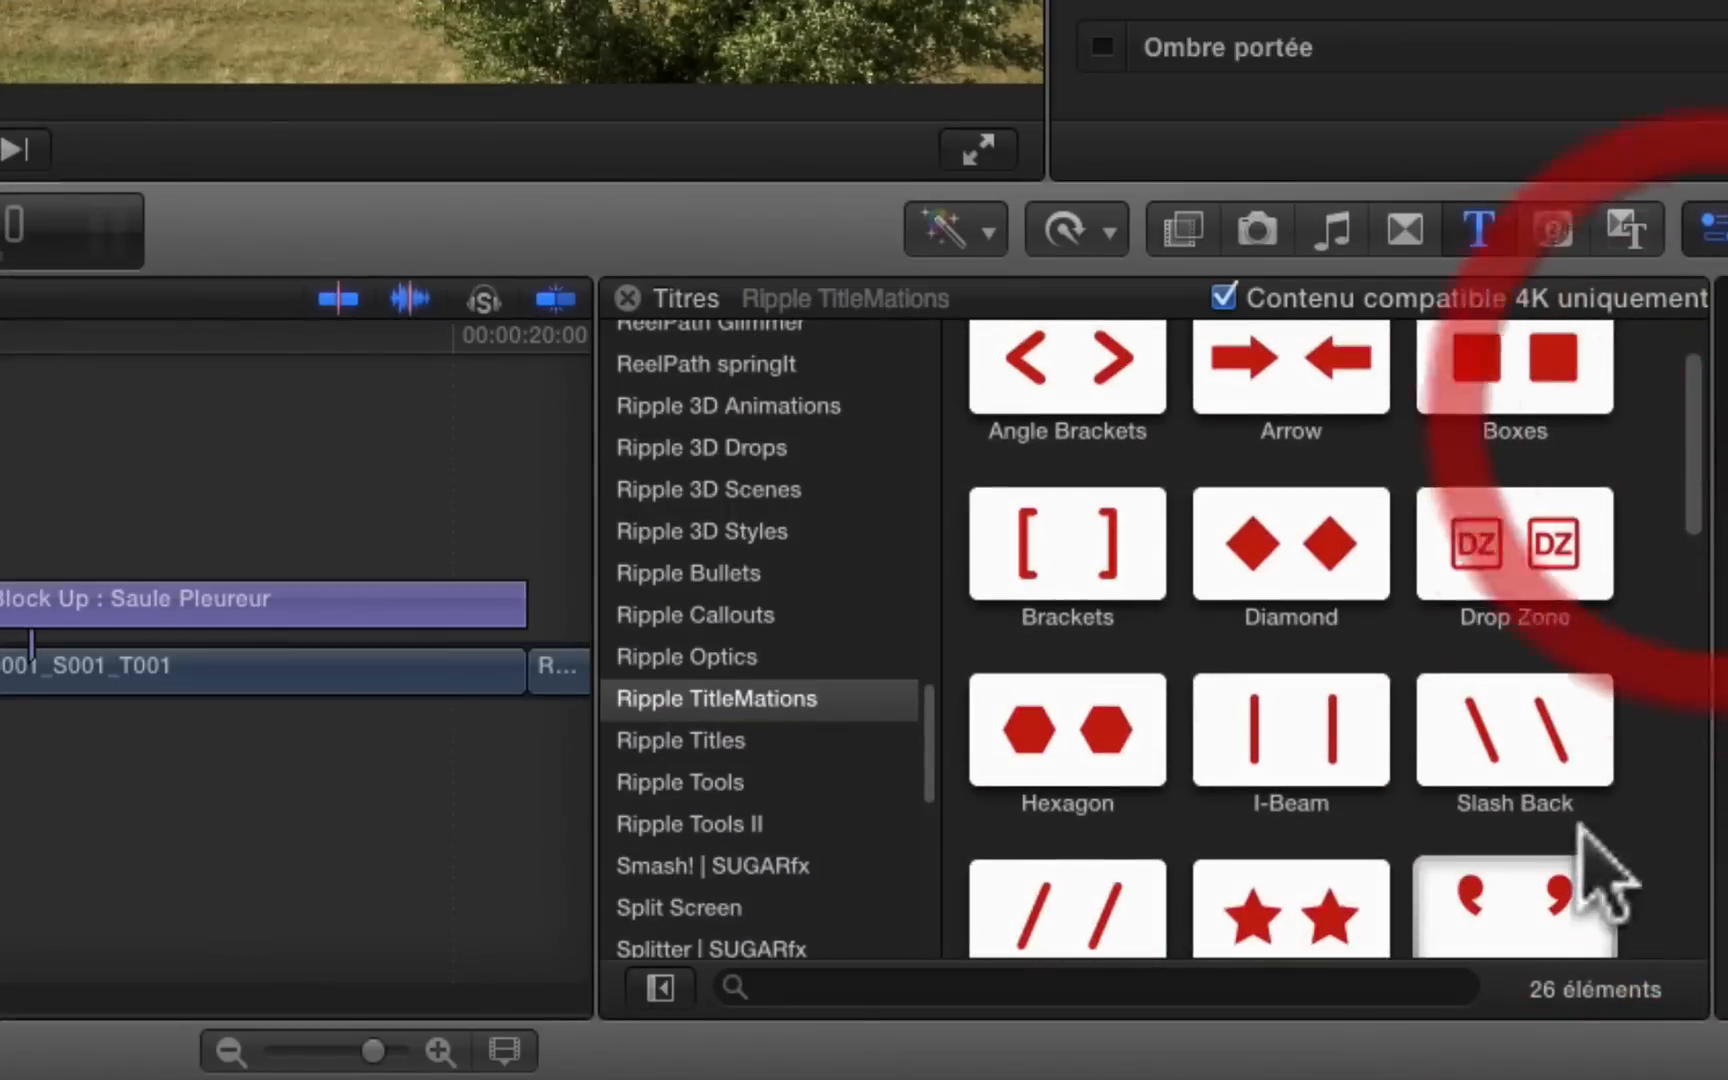
left_click_drag(1697, 482, 1697, 540)
left_click(1470, 690)
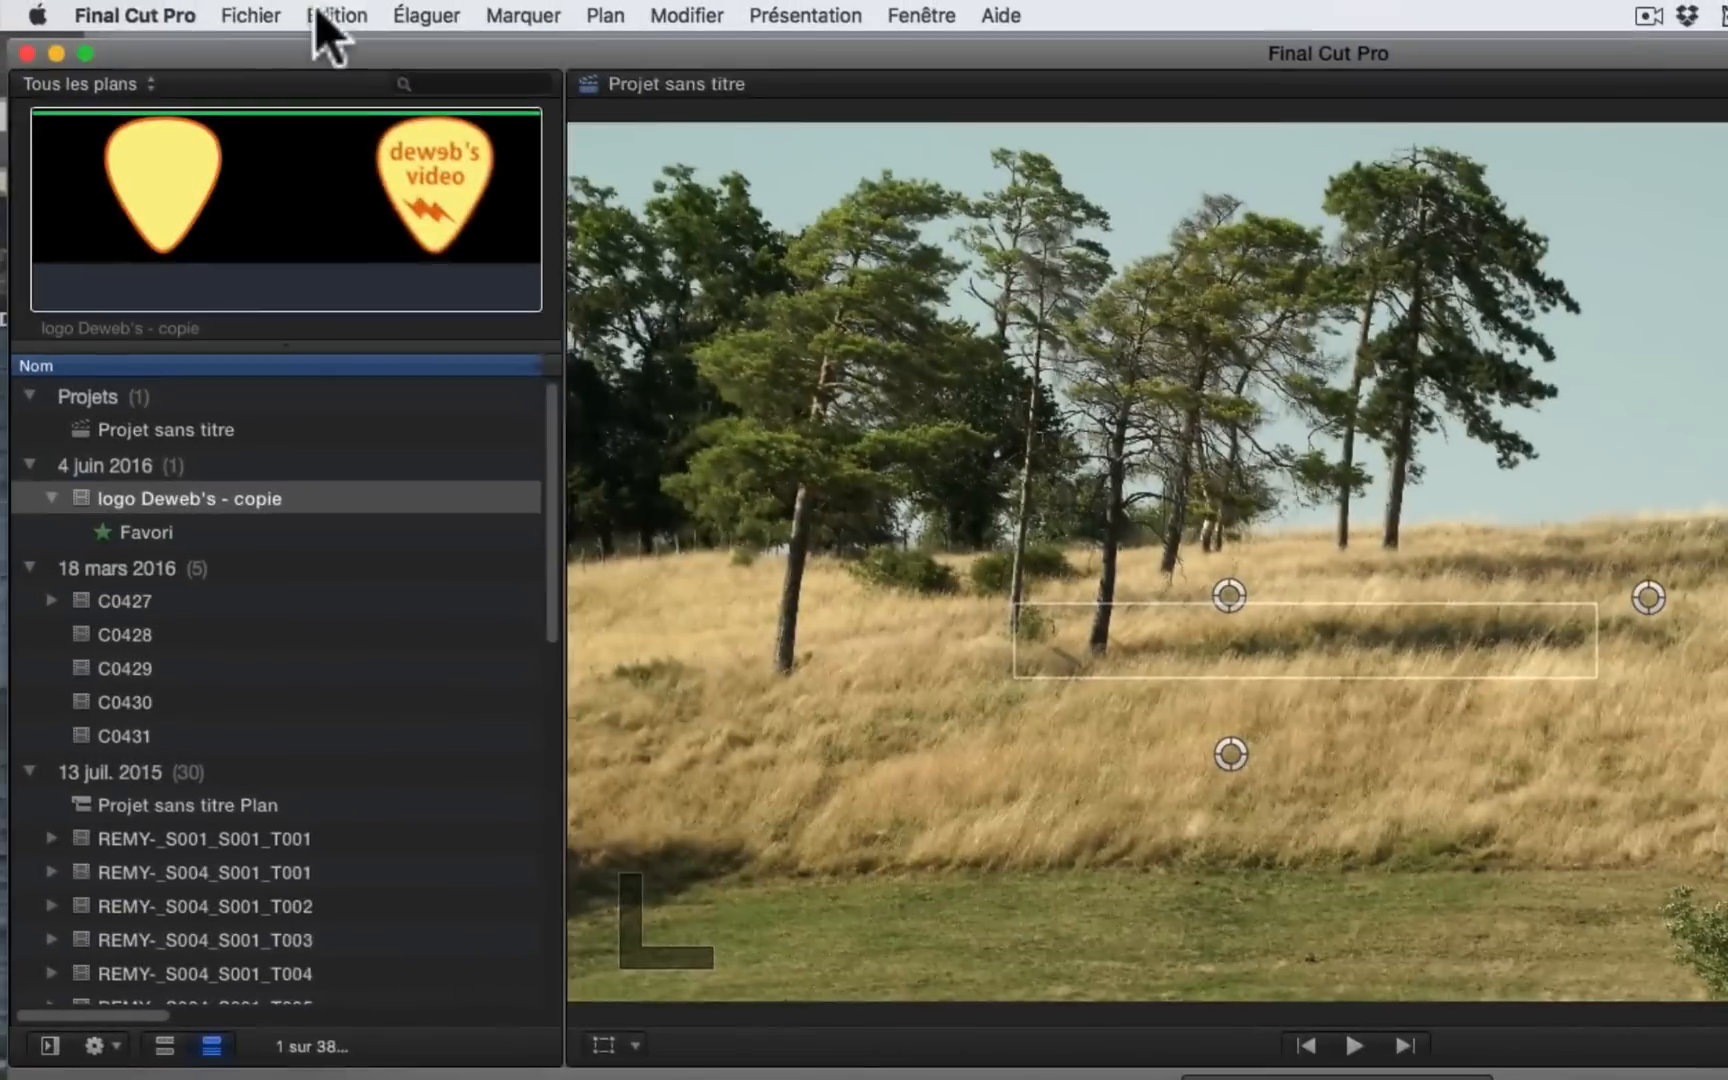
left_click(335, 16)
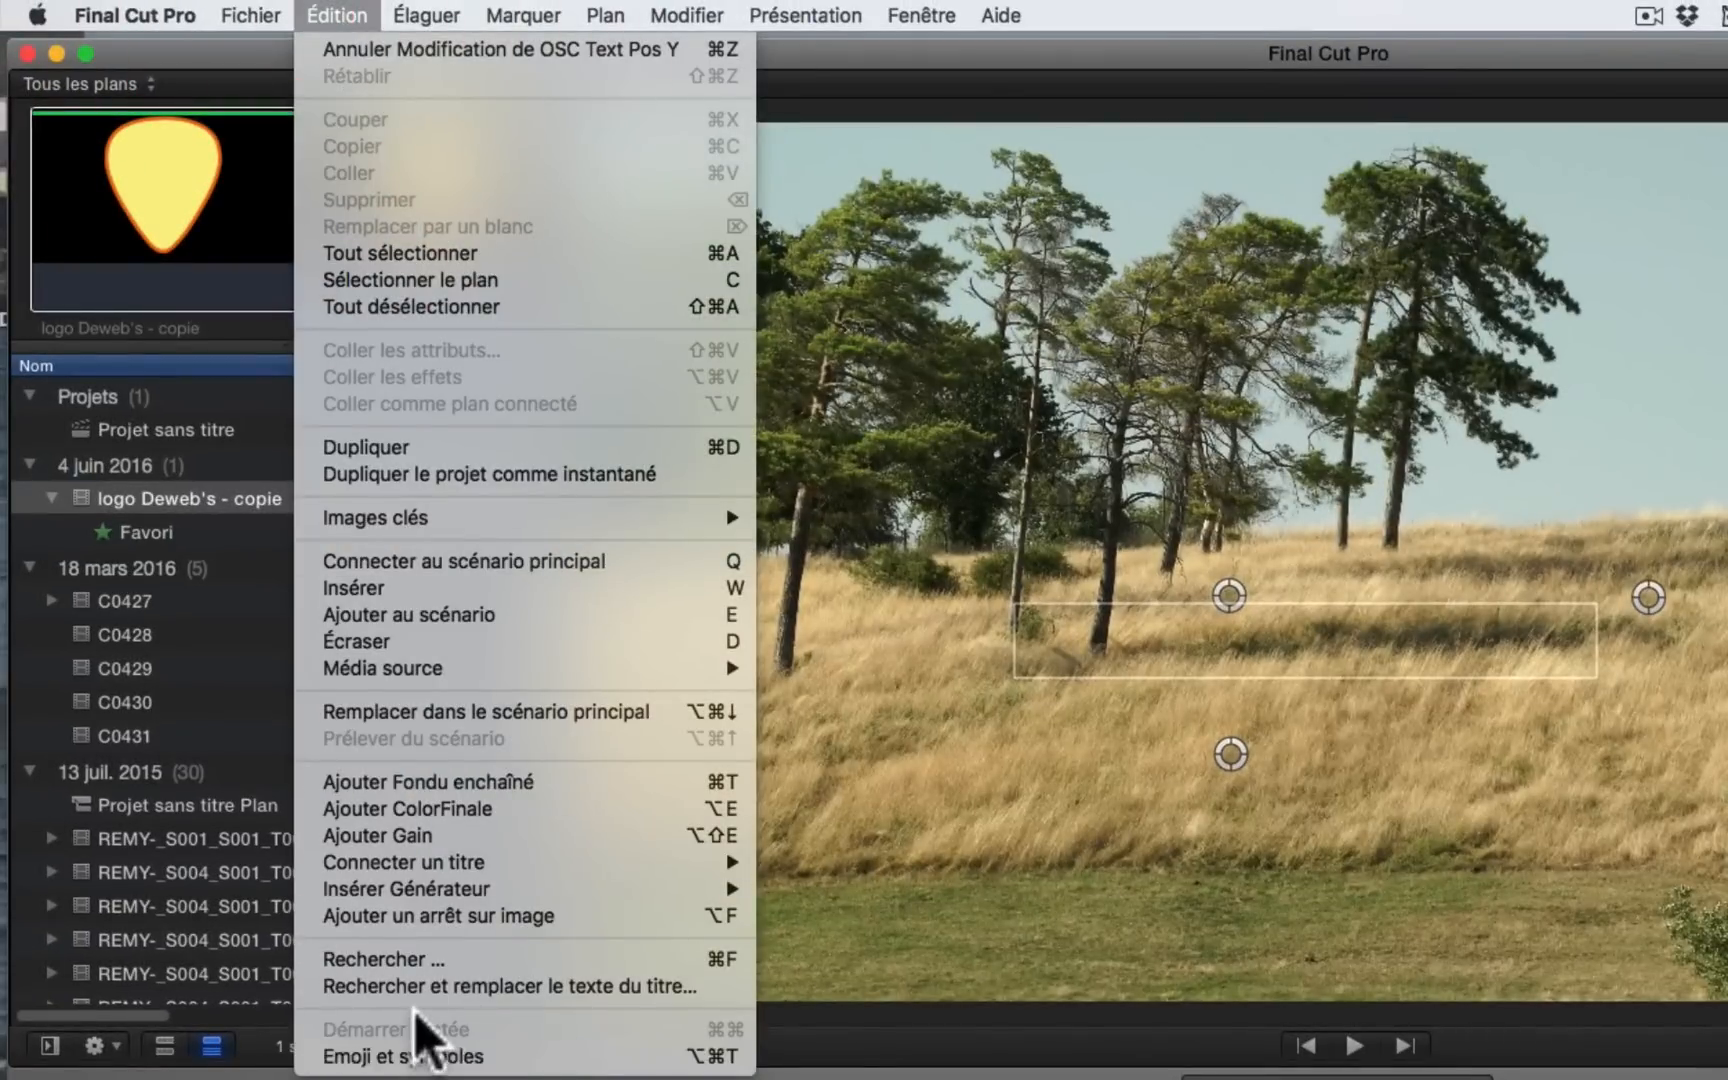
left_click(1196, 937)
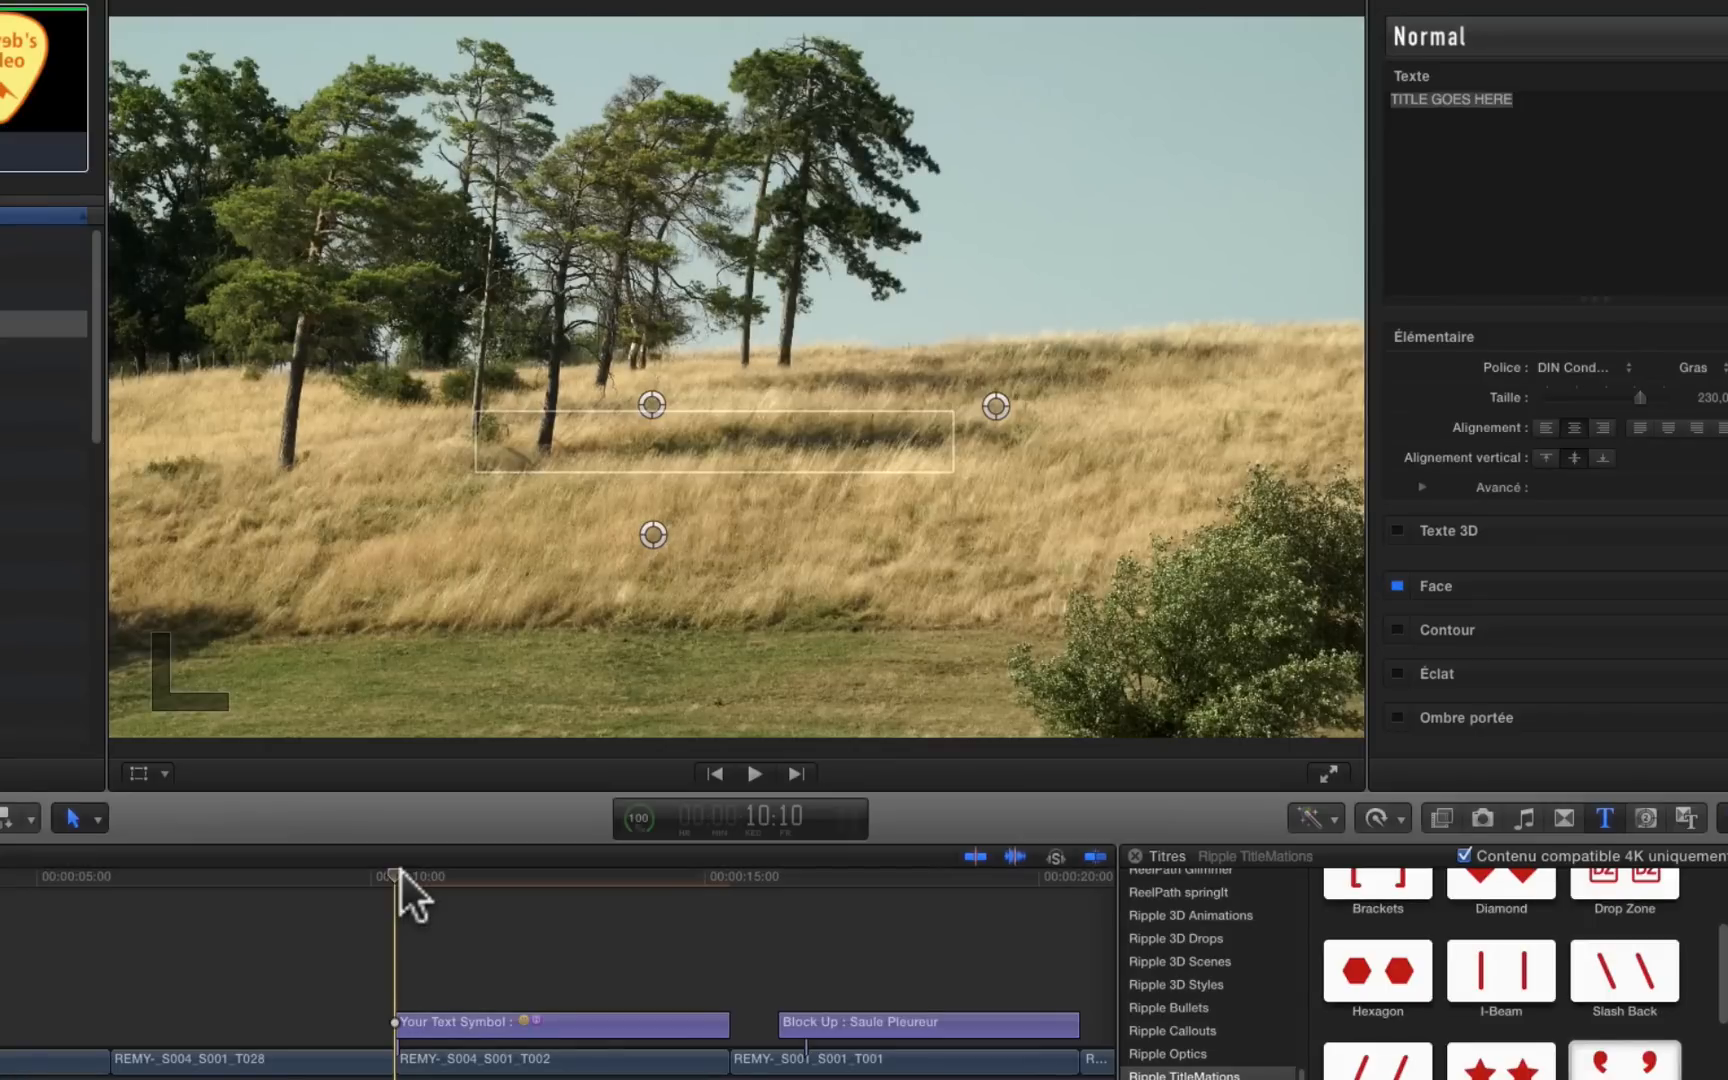
Step: Play the Your Text Symbol title from its start to review the emoji animation
key("space")
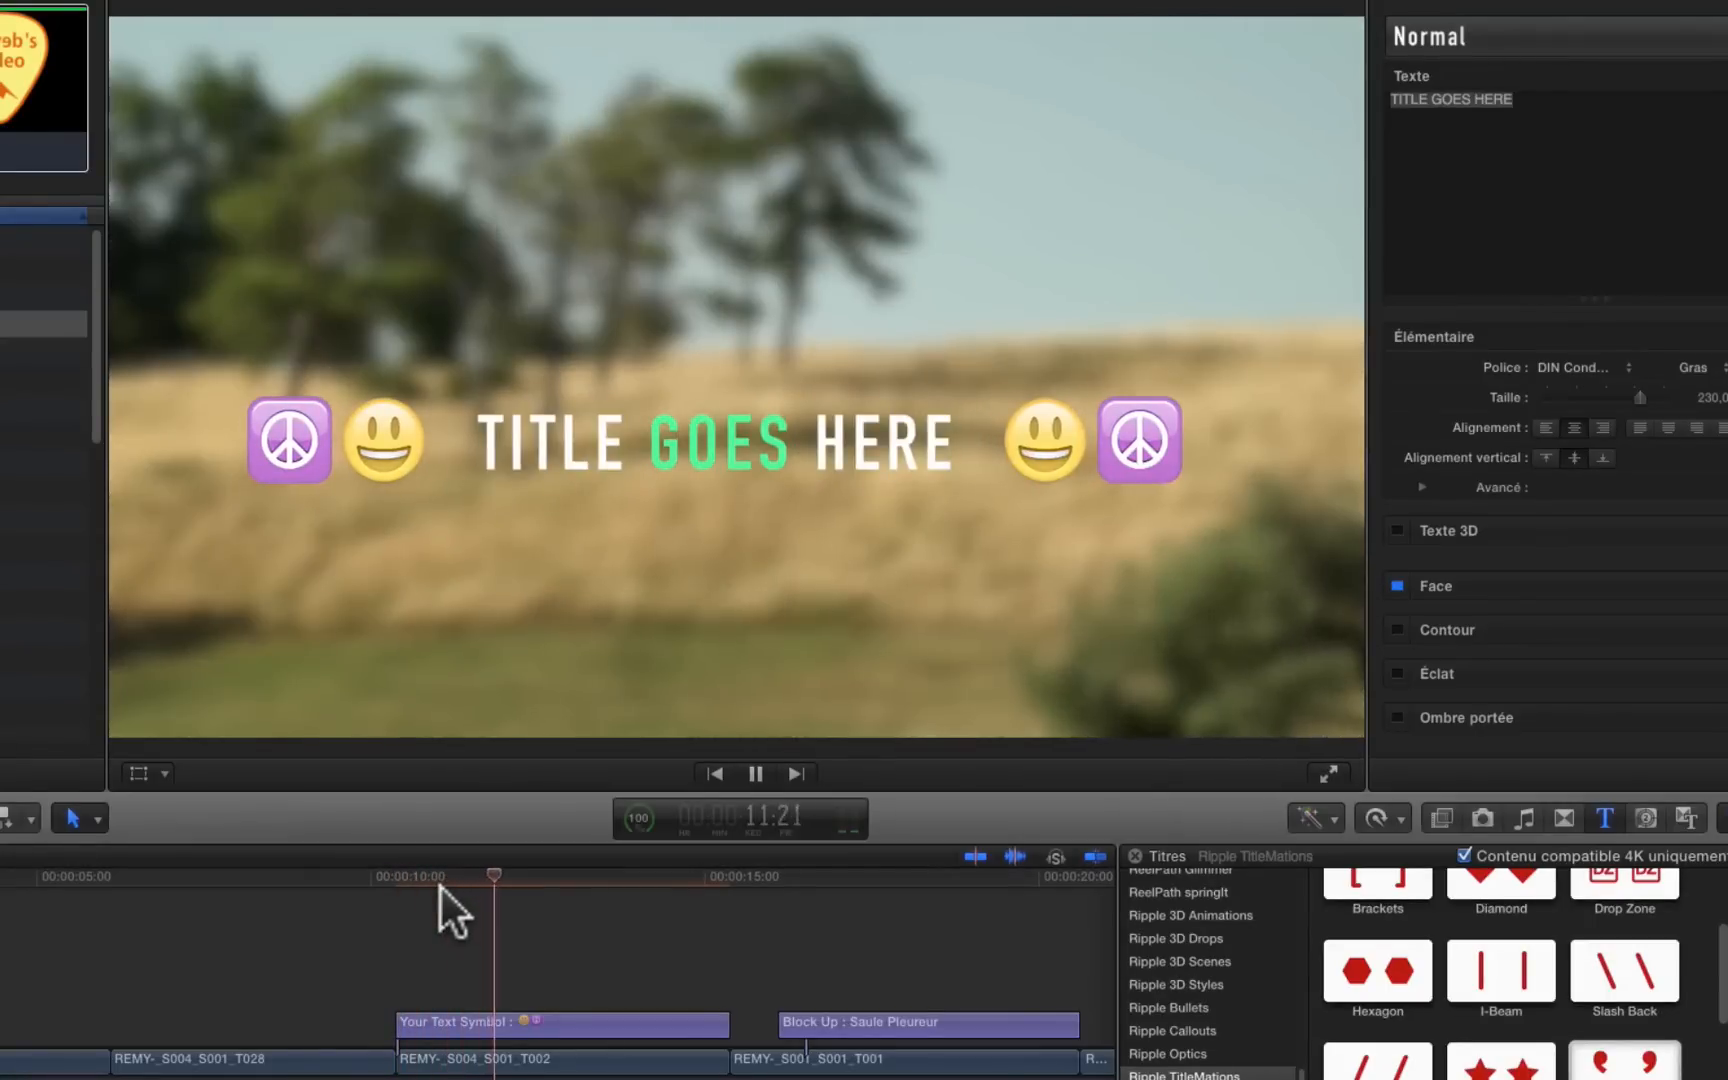
key("space")
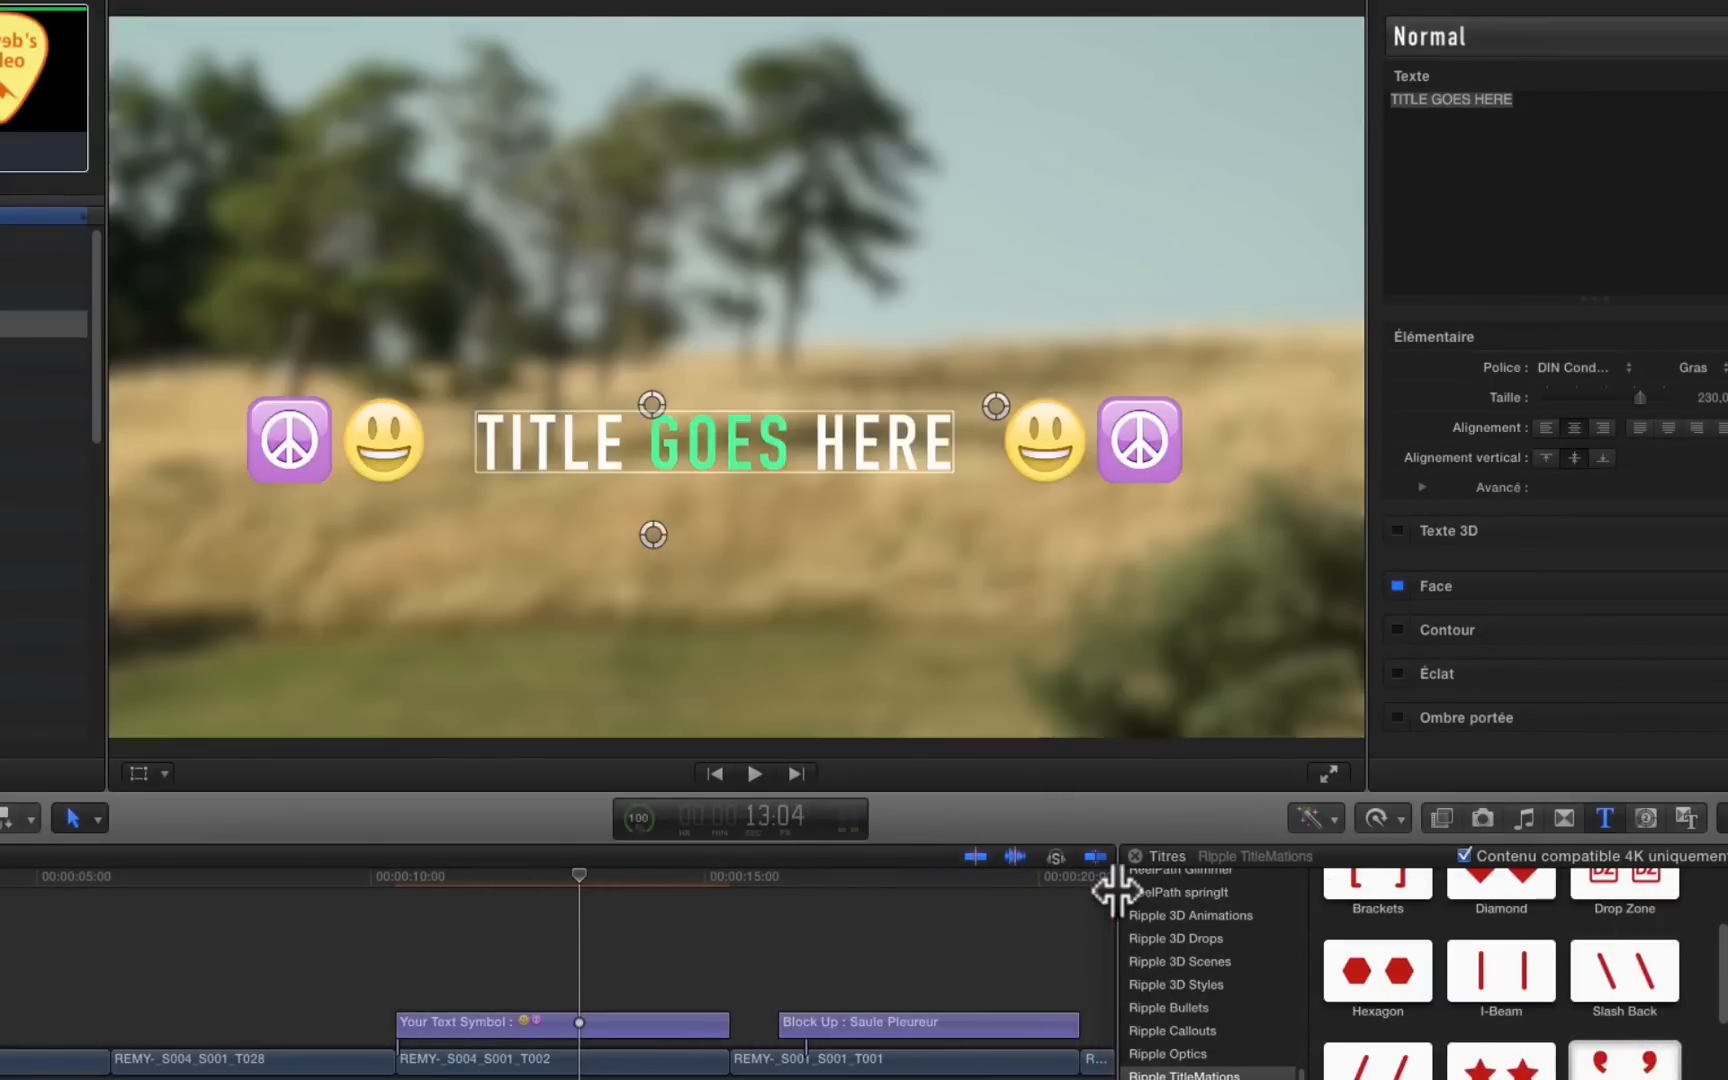
Step: Widen the titles browser, look through the Ripple TitleMations categories from Graphic Reveal to Title Color Range, and narrow the browser again
left_click_drag(1115, 890, 752, 888)
left_click_drag(550, 865, 376, 872)
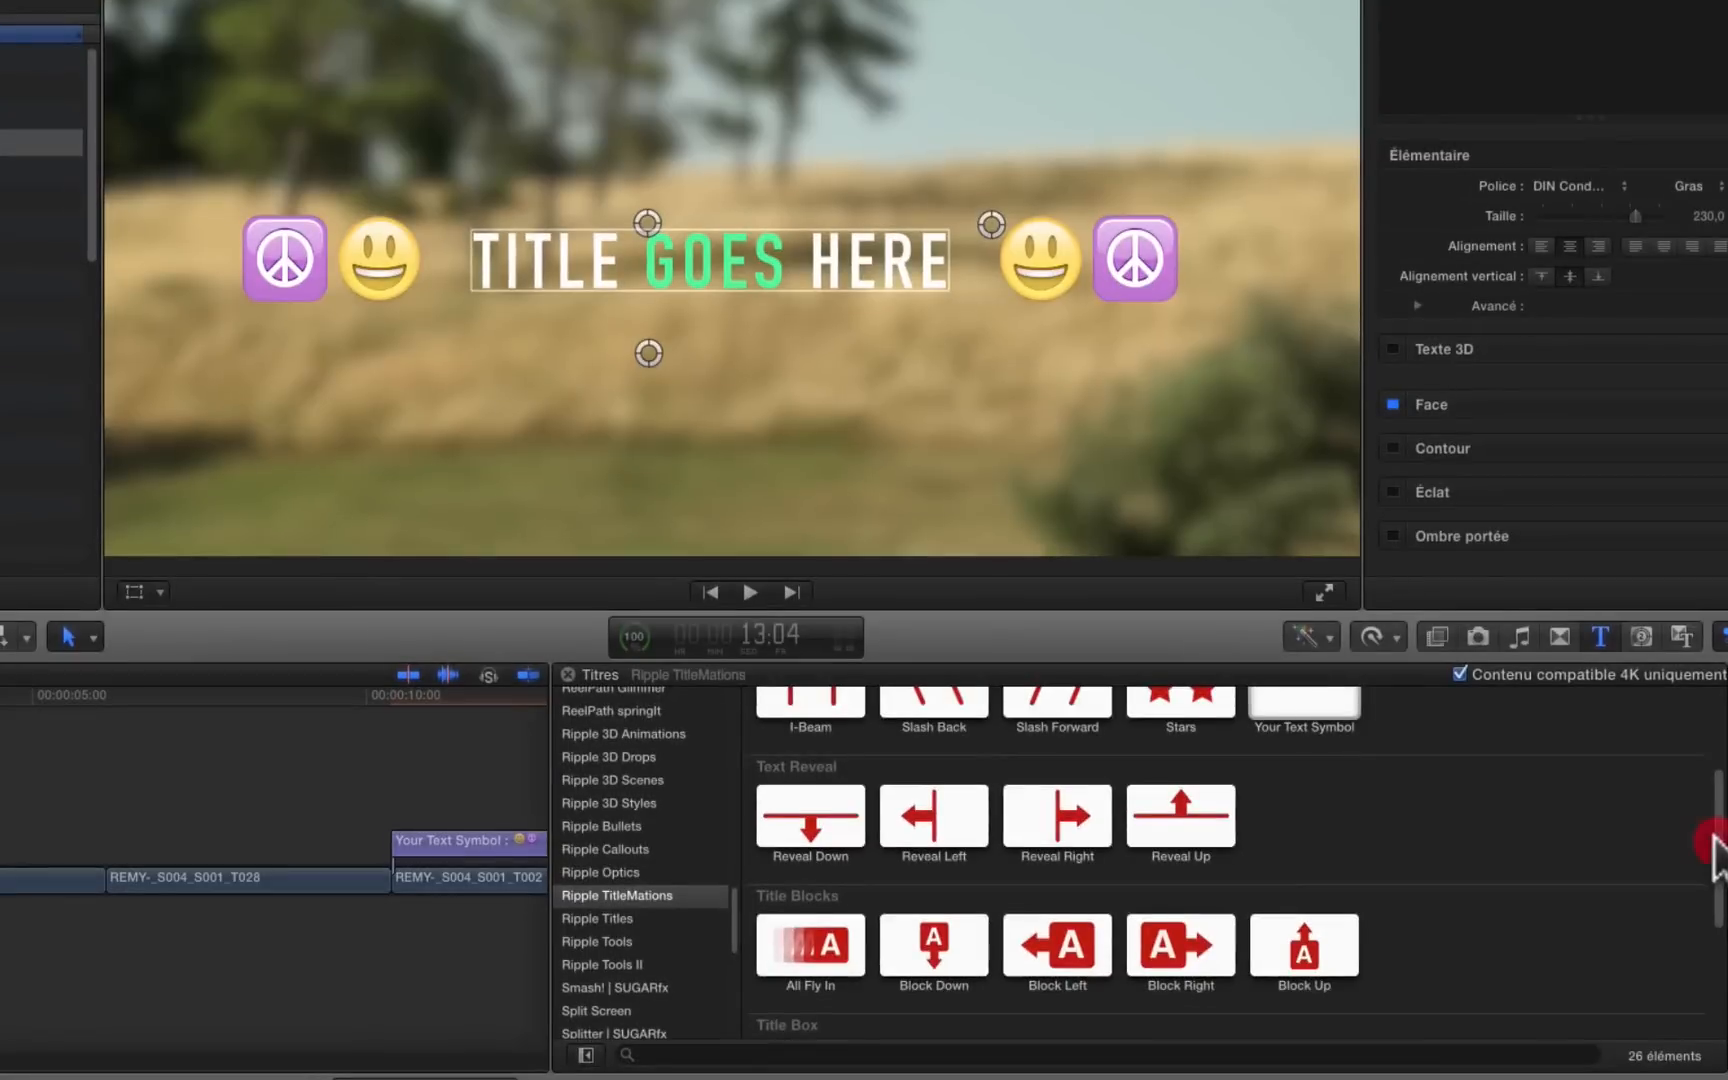
left_click_drag(1712, 845, 1716, 735)
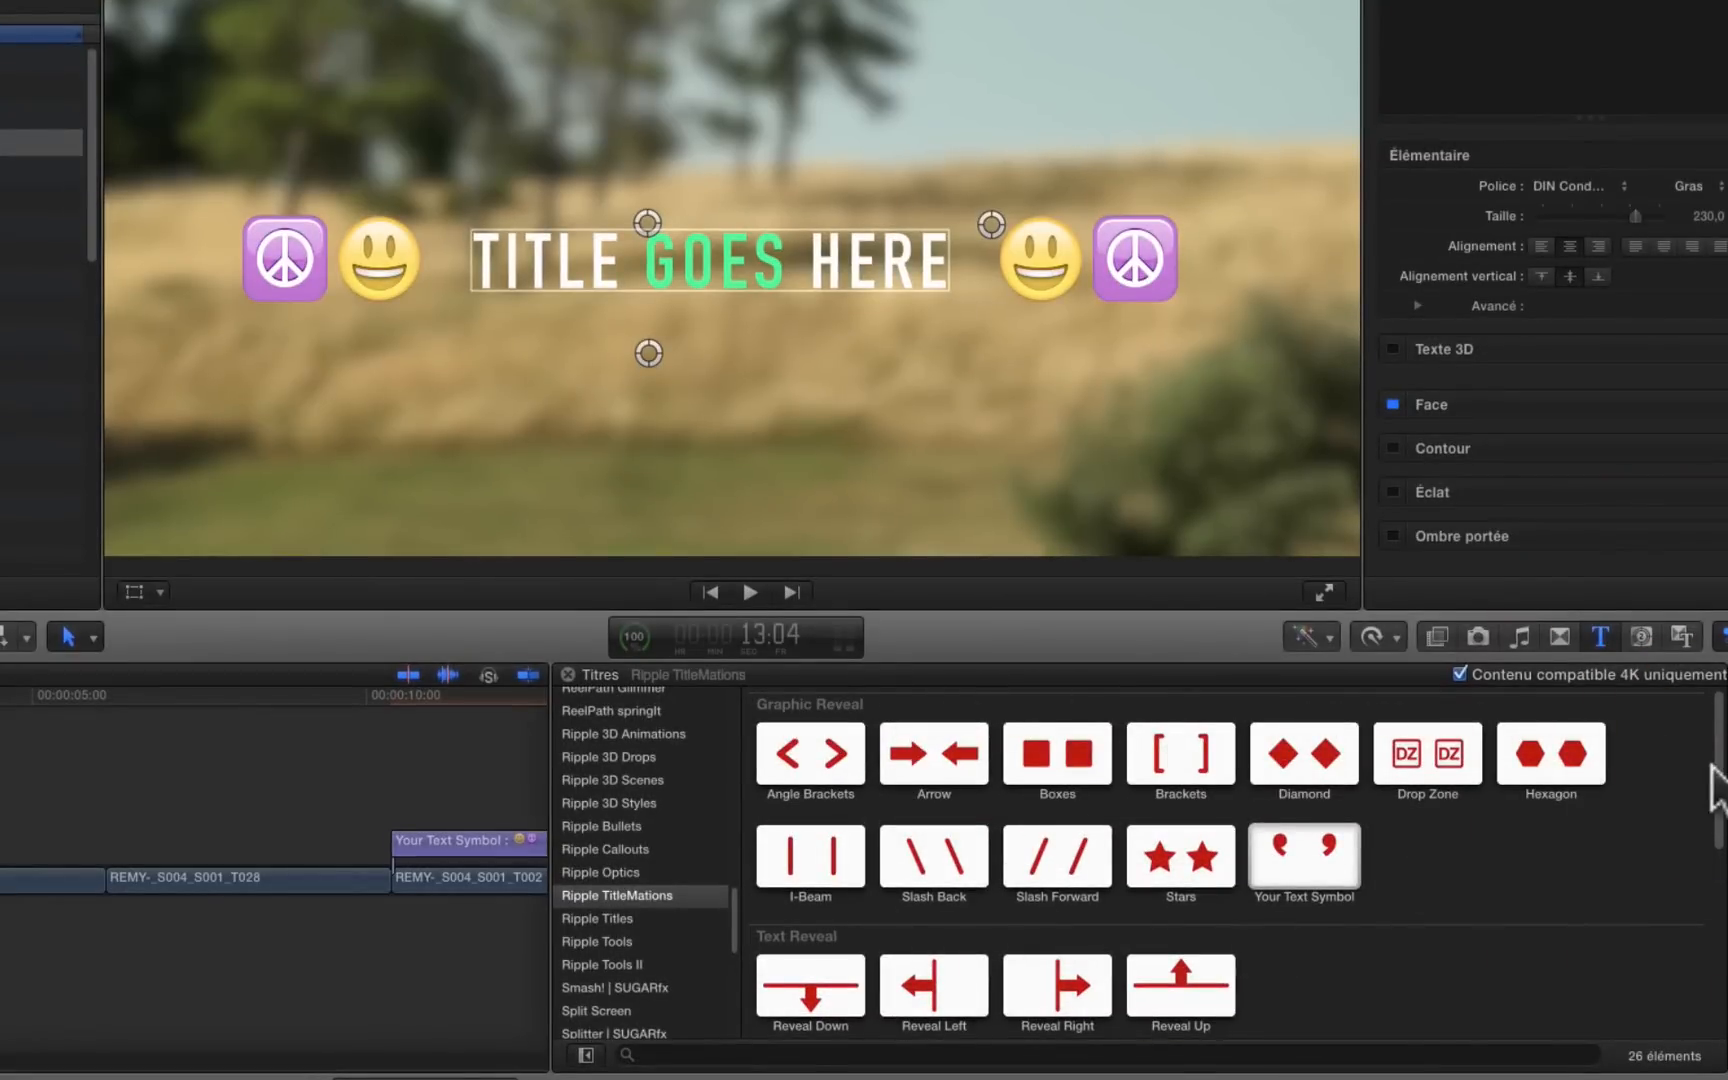
left_click_drag(1718, 778, 1716, 857)
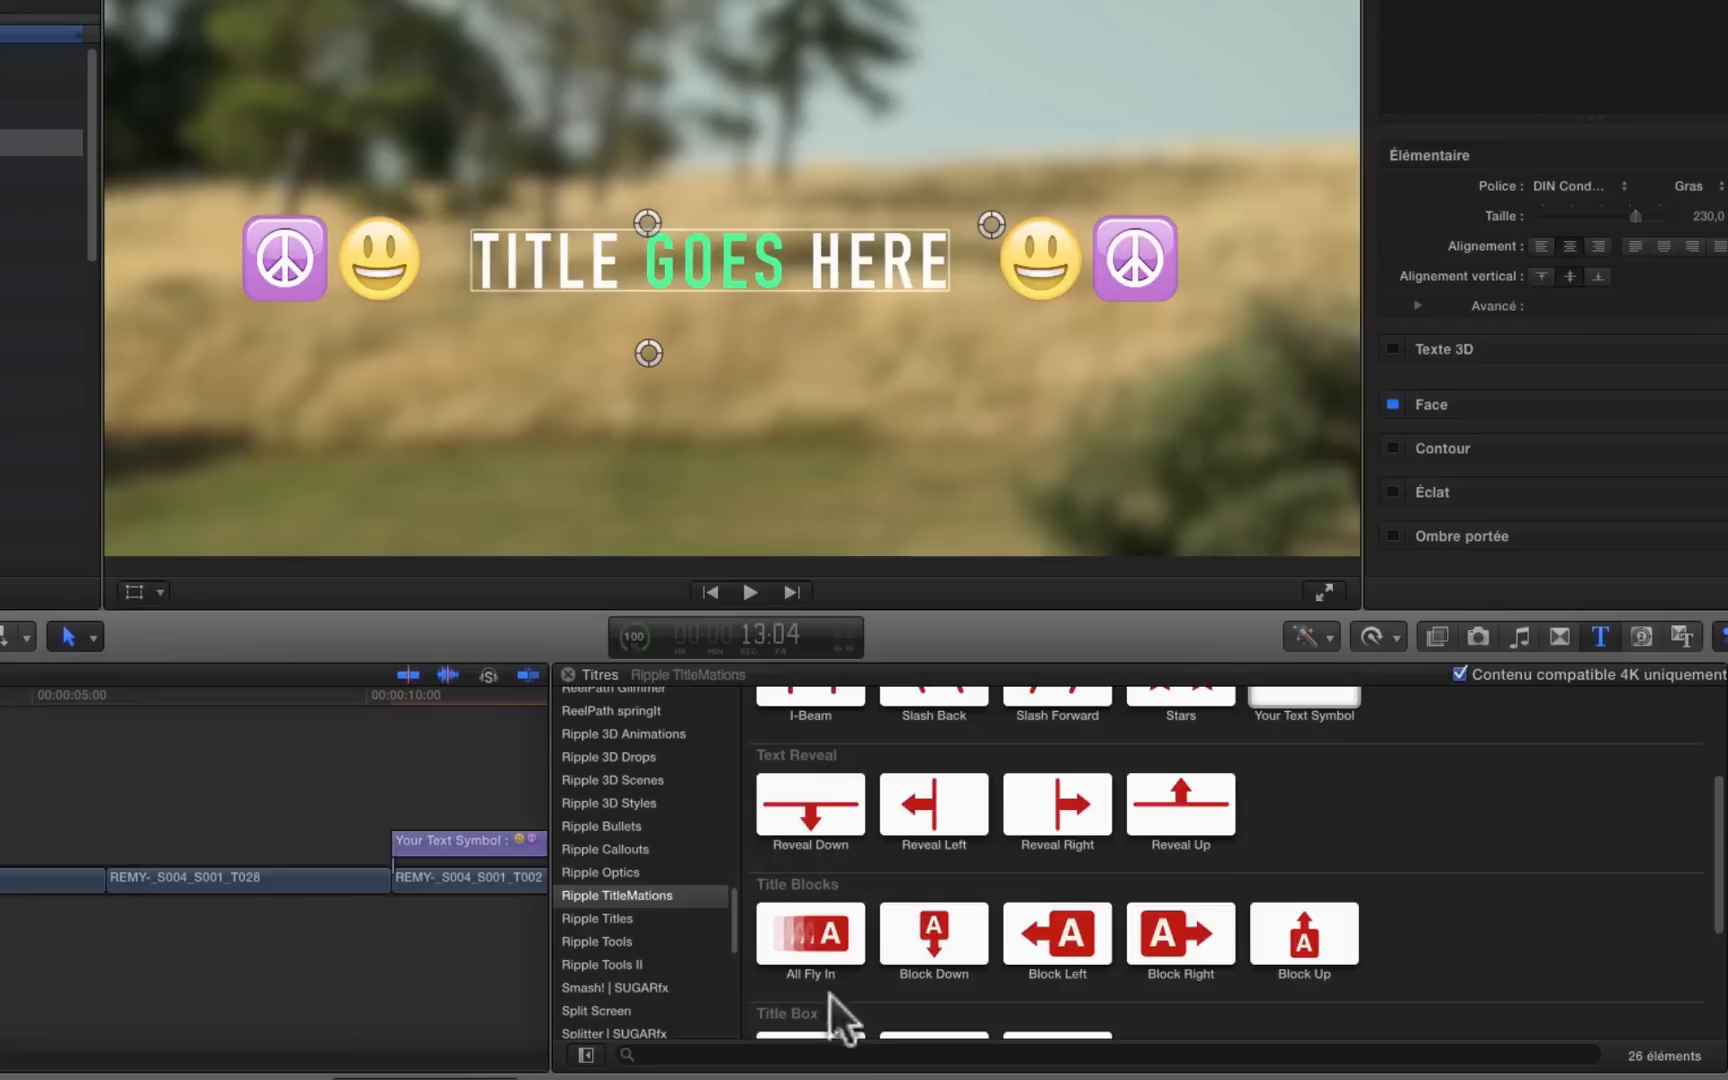
left_click_drag(1712, 880, 1716, 980)
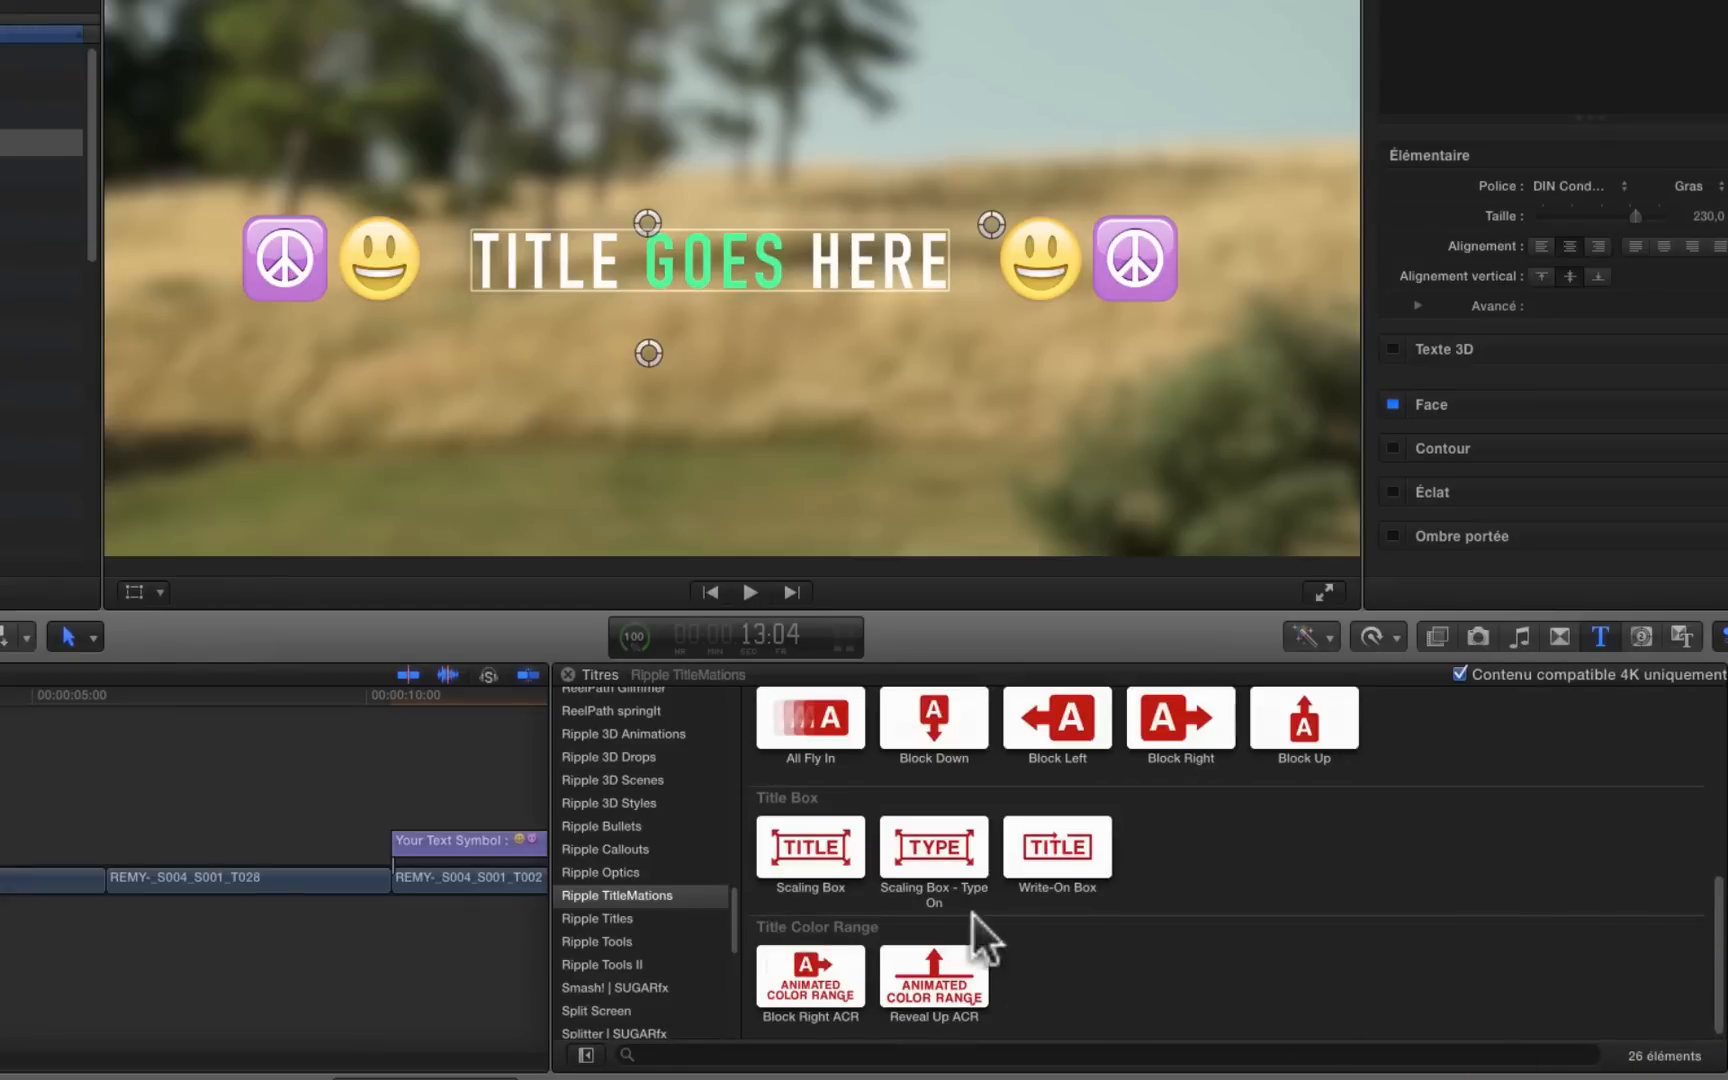
left_click_drag(549, 690, 1300, 795)
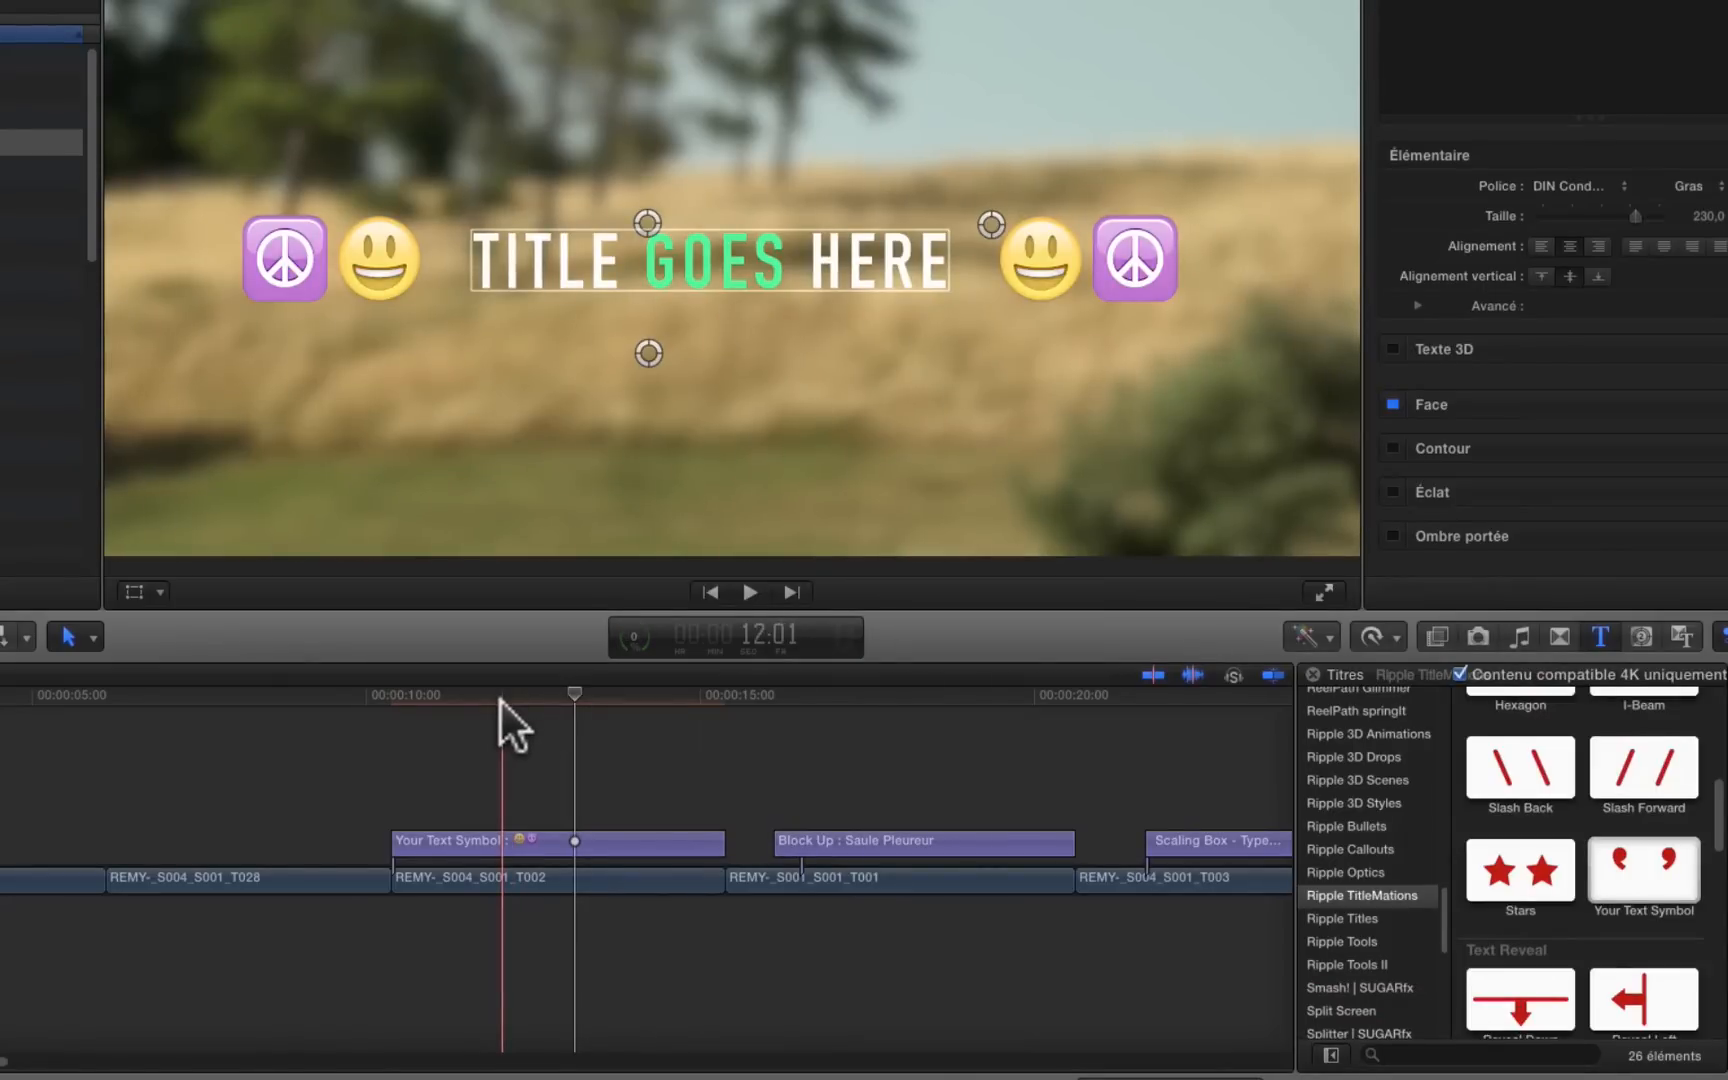
Step: Play the sequence of example titles and stop on the Reveal Up title "ELEVAGE NON INTENSIF"
key("space")
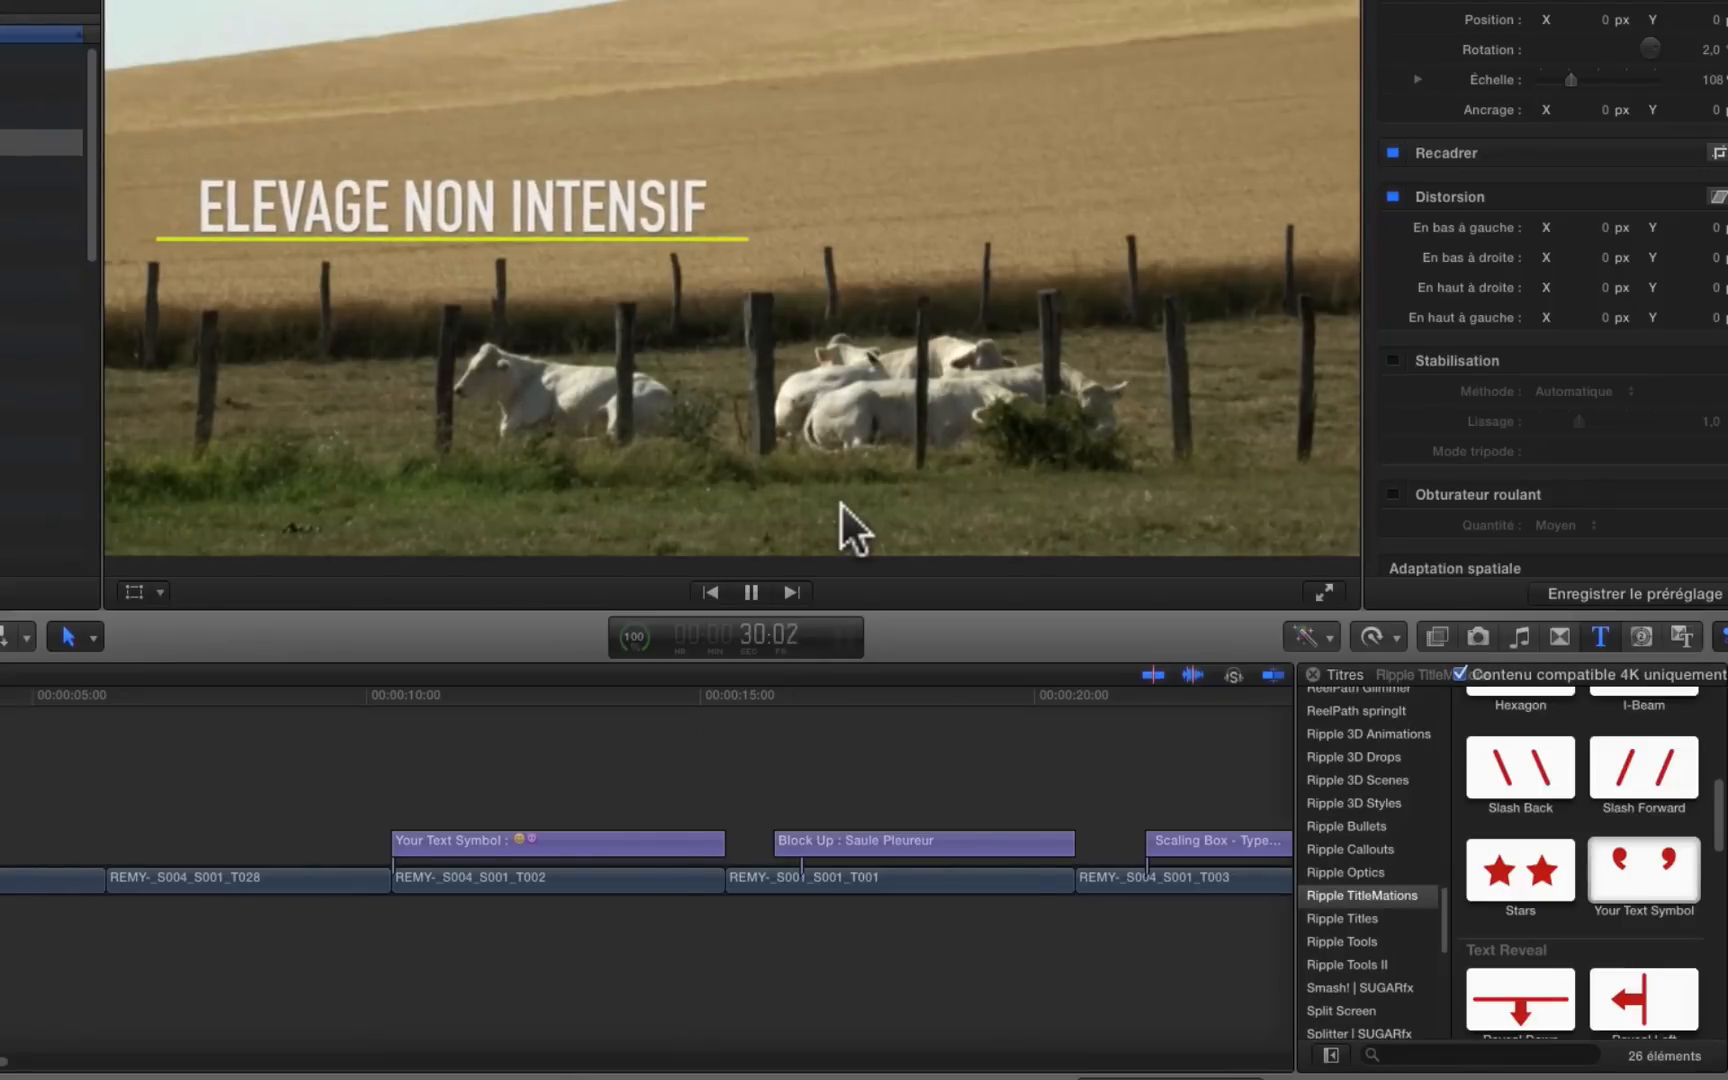
key("space")
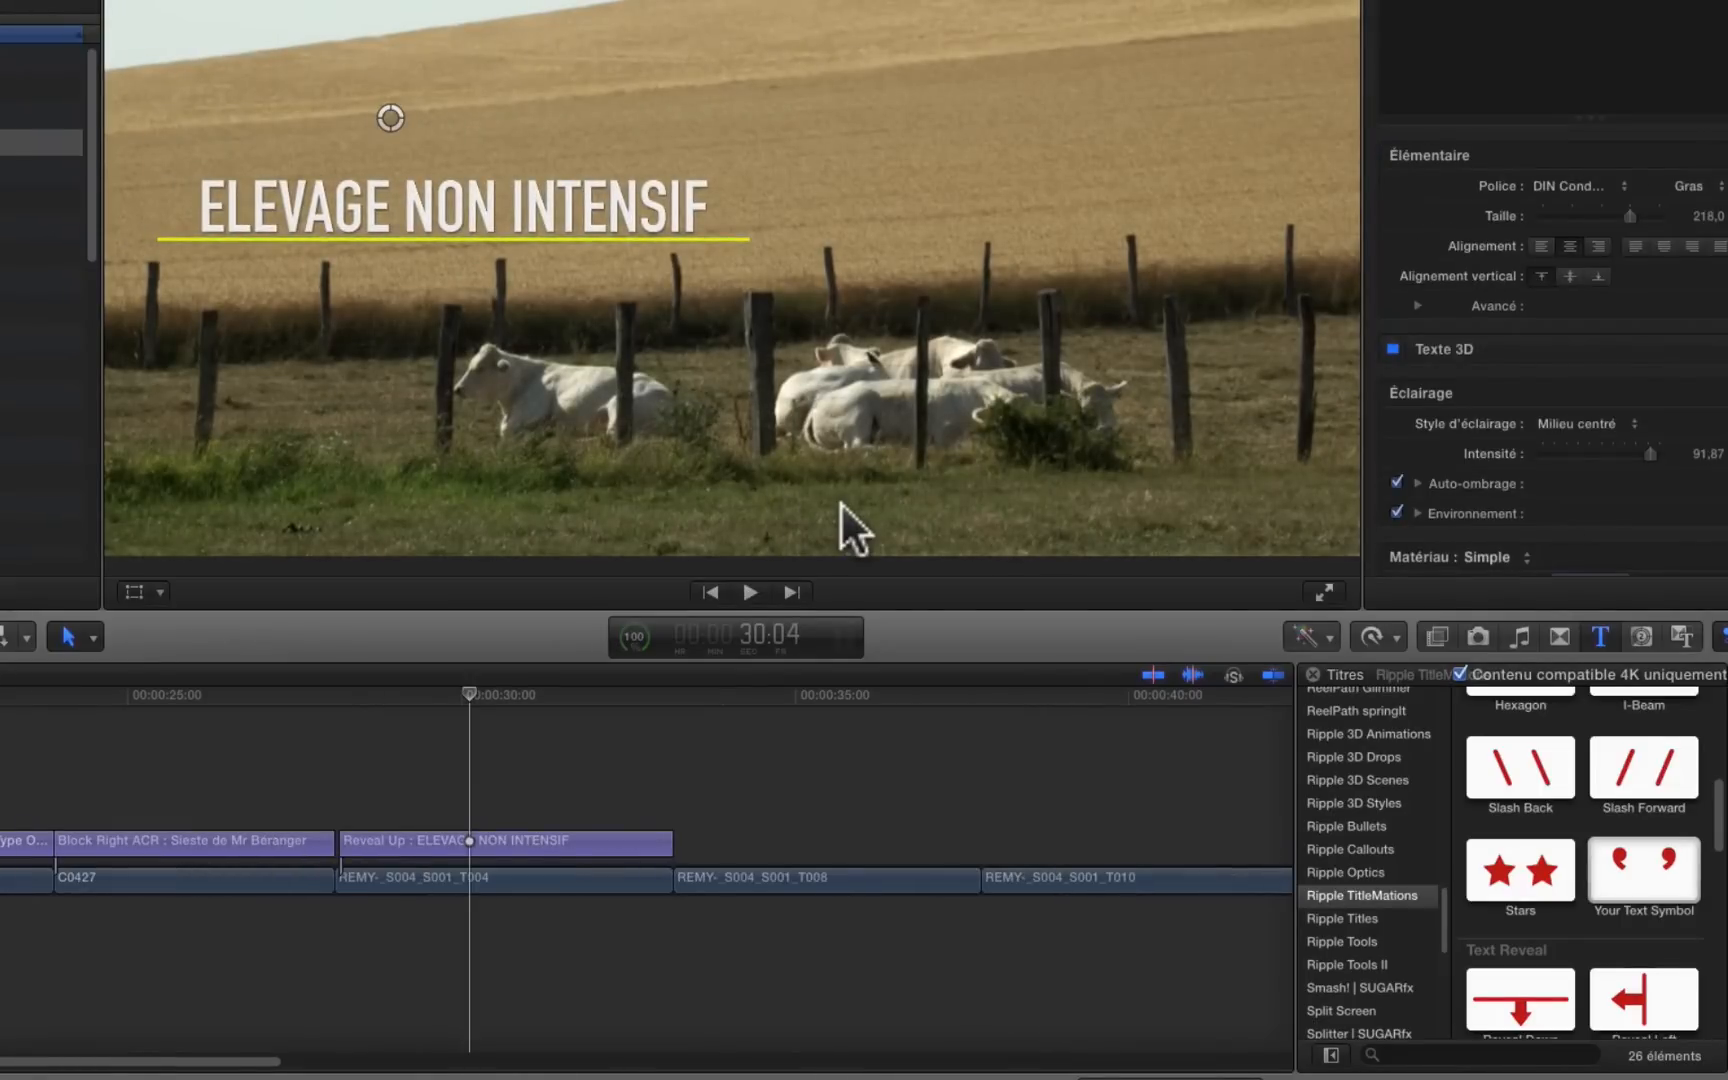